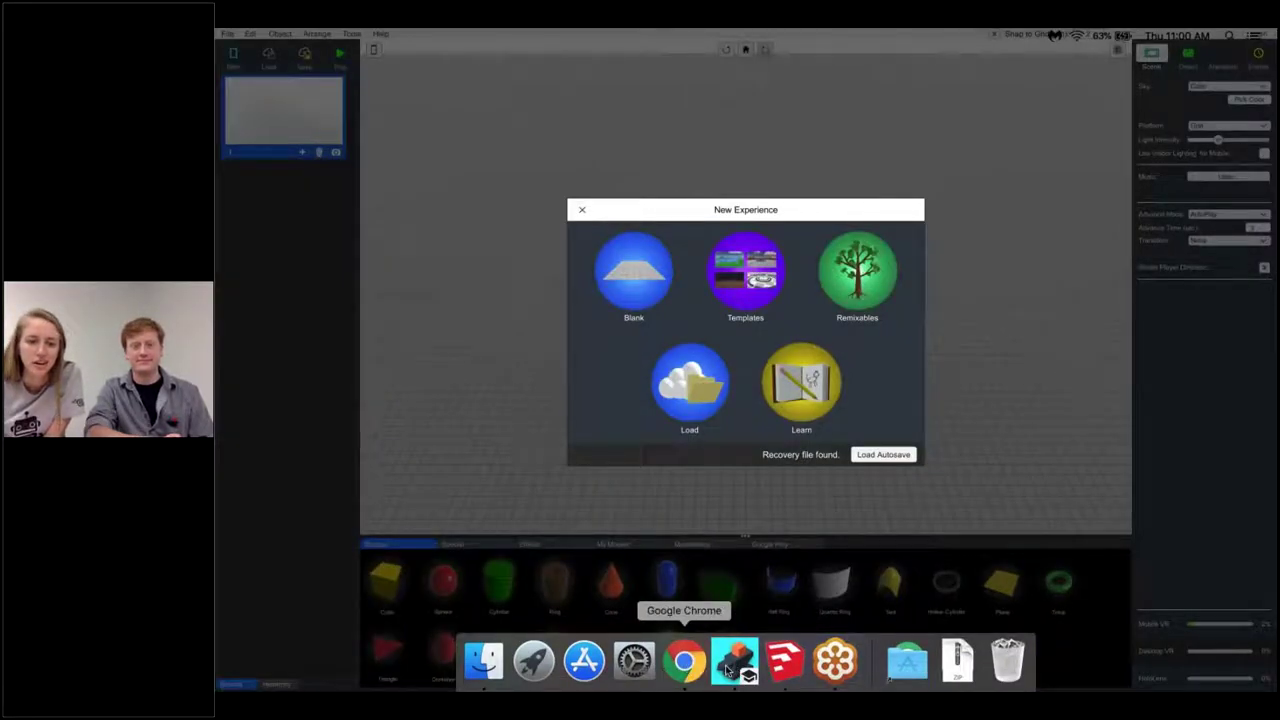
- Start a blank experience and drop a cube from Shapes beside the avatar
click(696, 676)
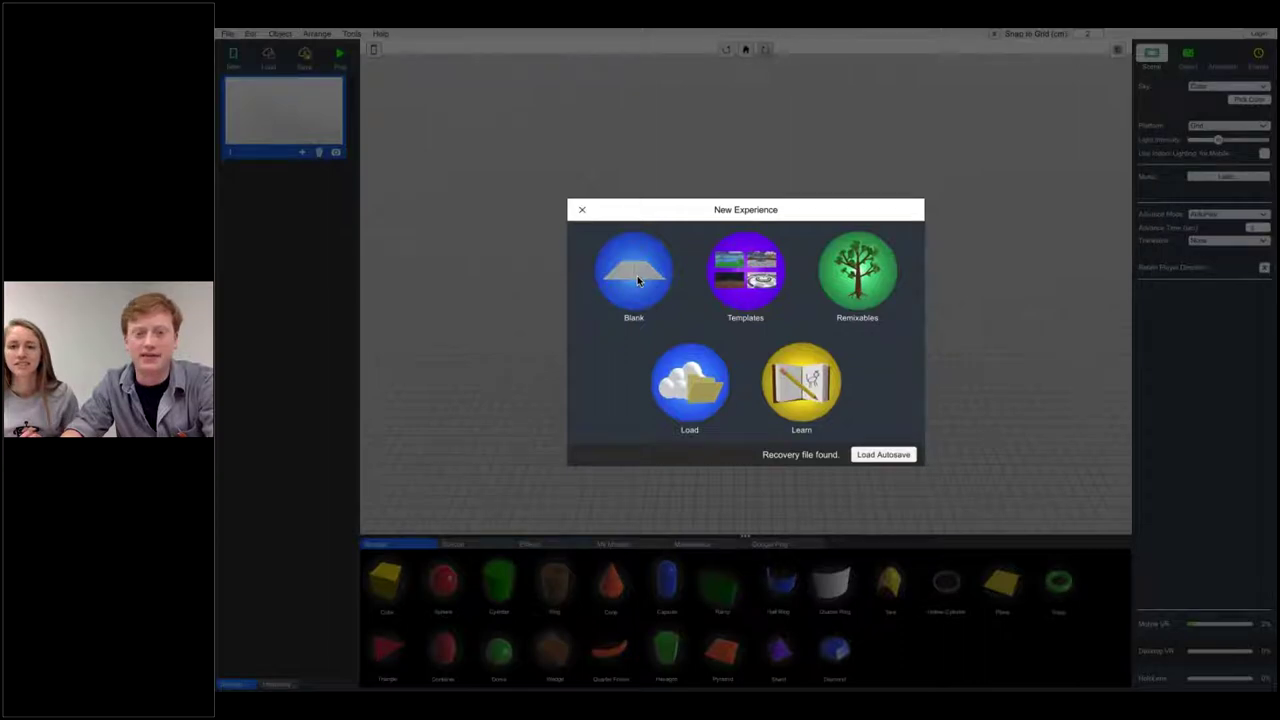
click(637, 279)
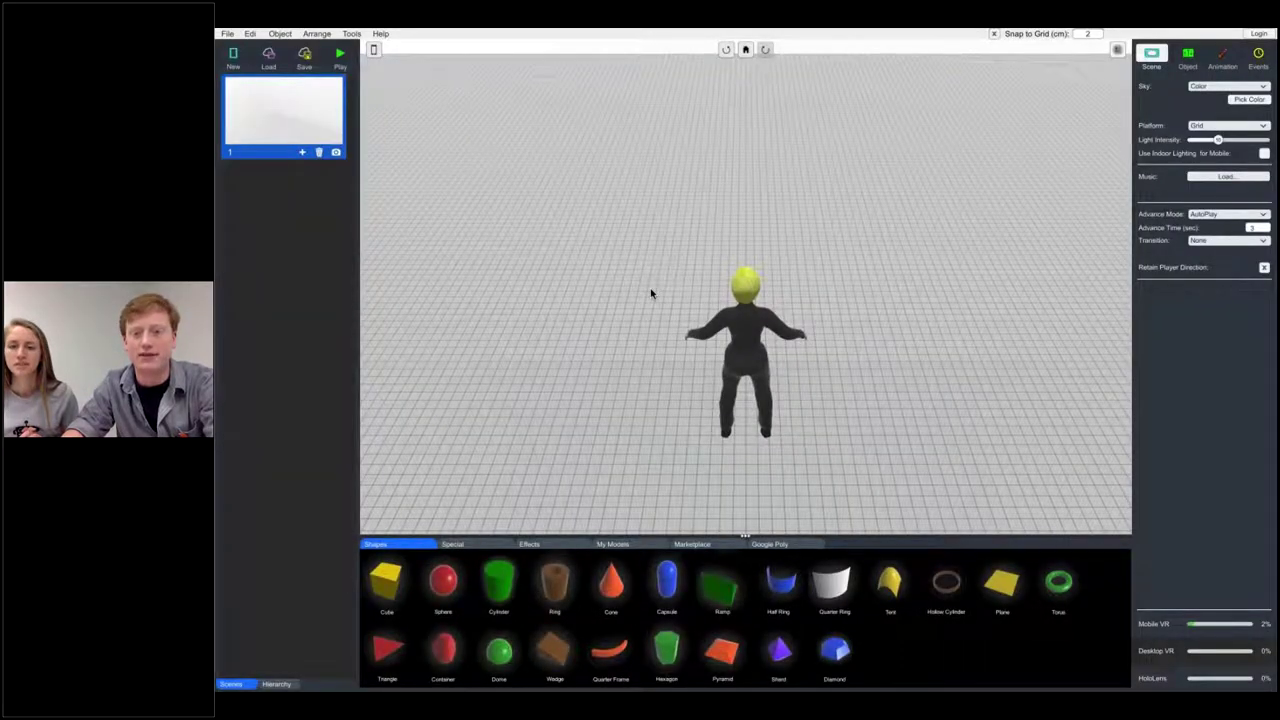
scroll(651, 302, down, 5)
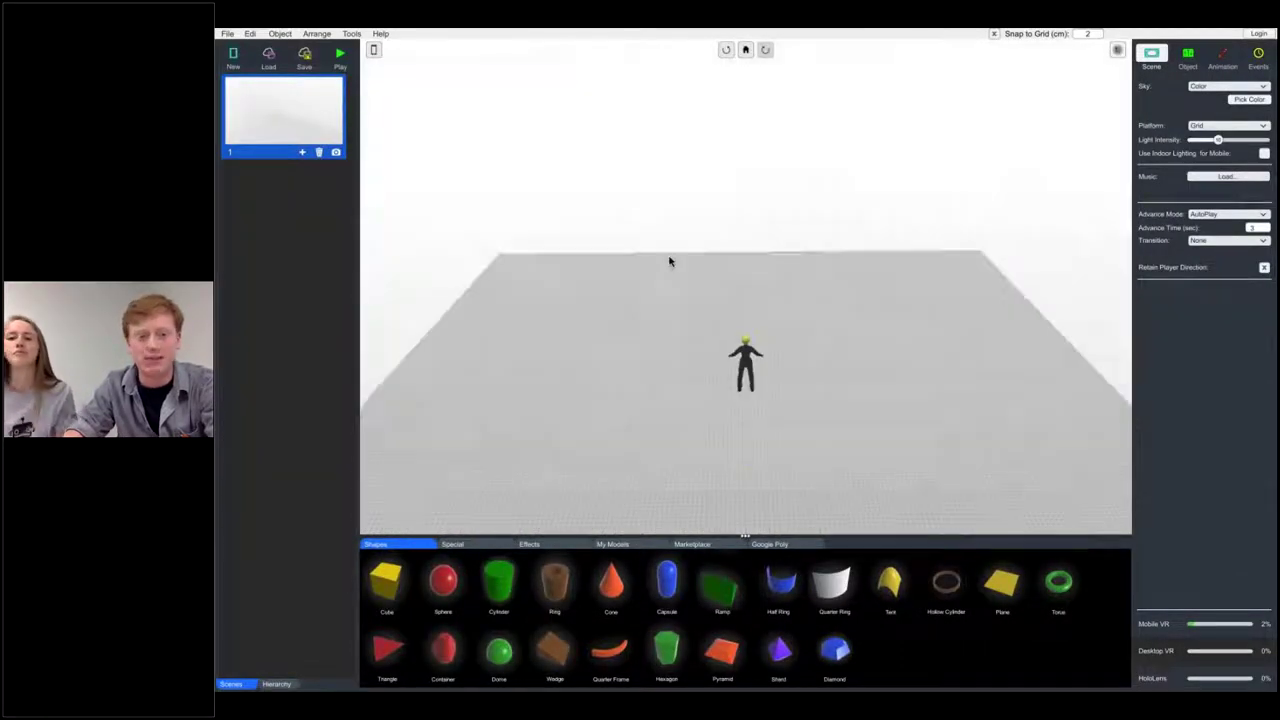
drag(391, 600, 736, 347)
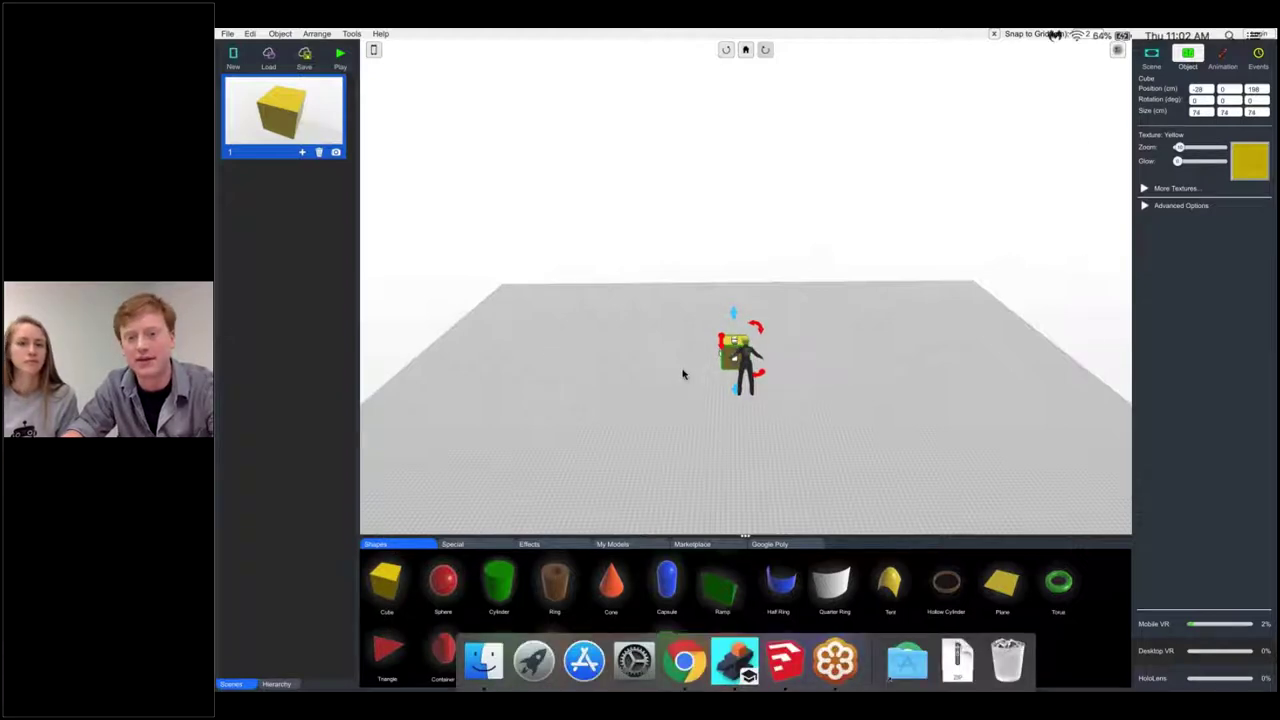
drag(683, 374, 870, 402)
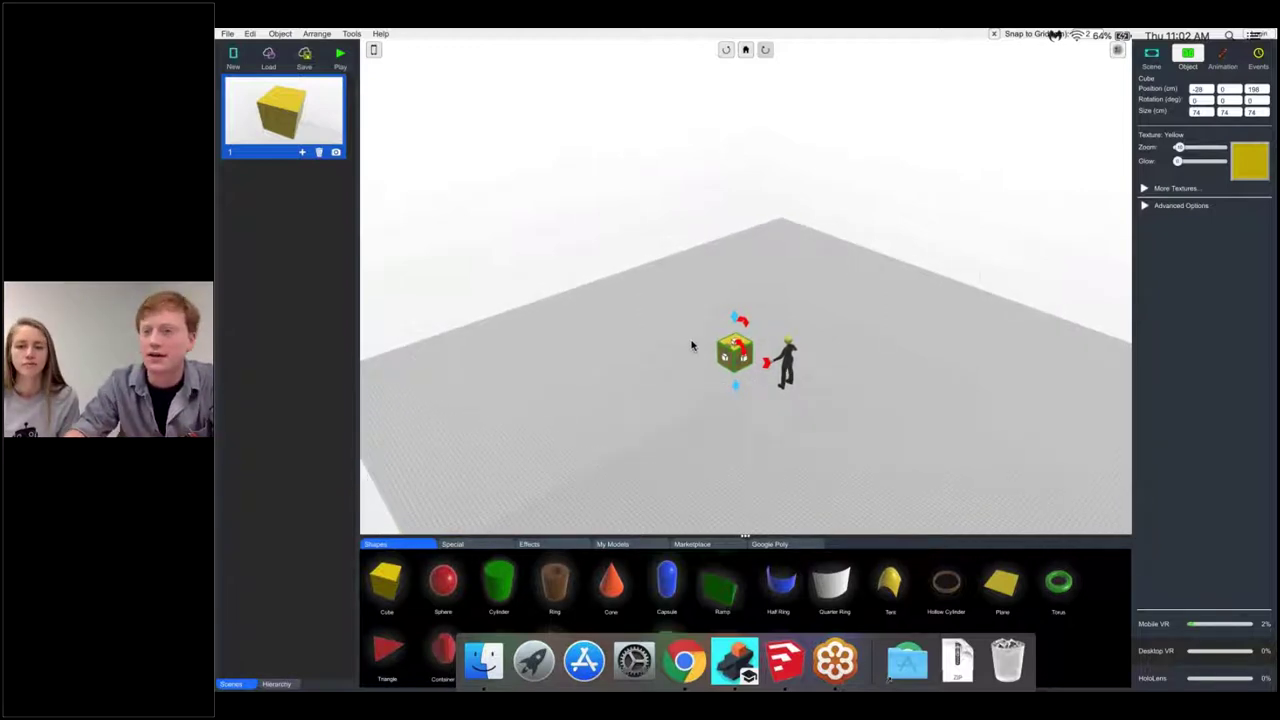
- Change the cube's colour to near-white in the colour swatch
click(1248, 180)
drag(983, 171, 963, 142)
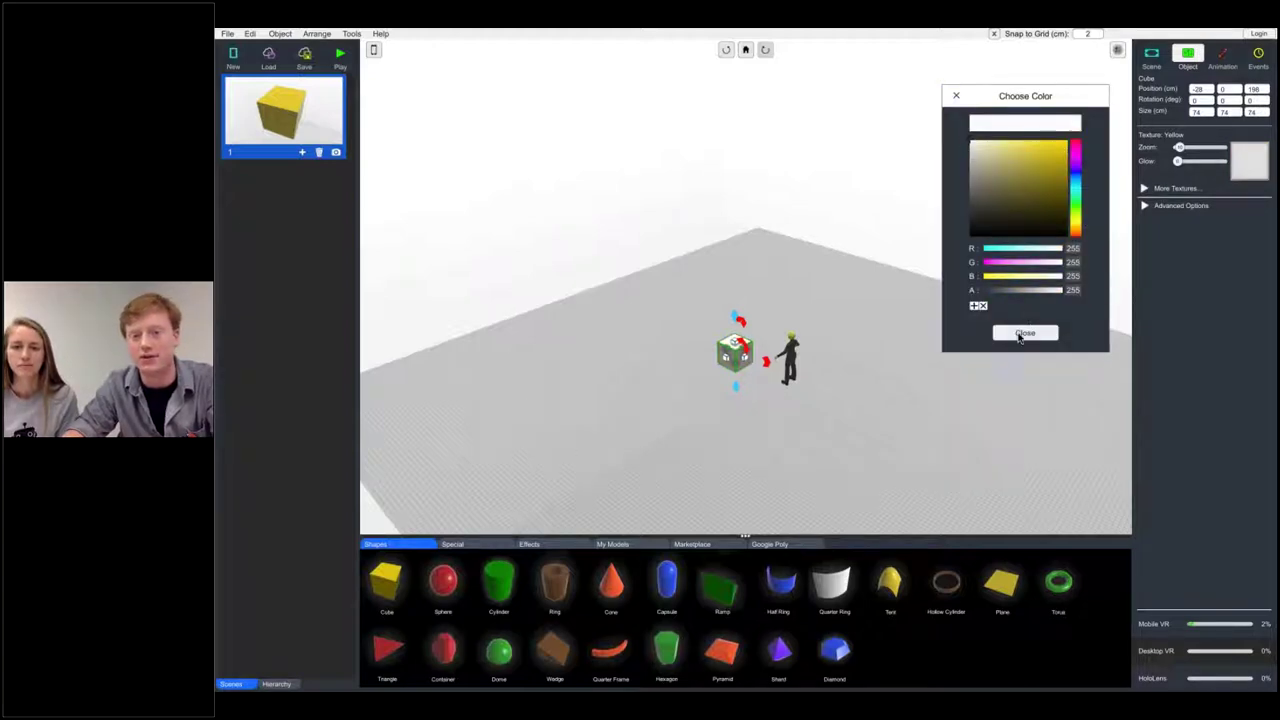
click(1022, 334)
scroll(770, 367, down, 2)
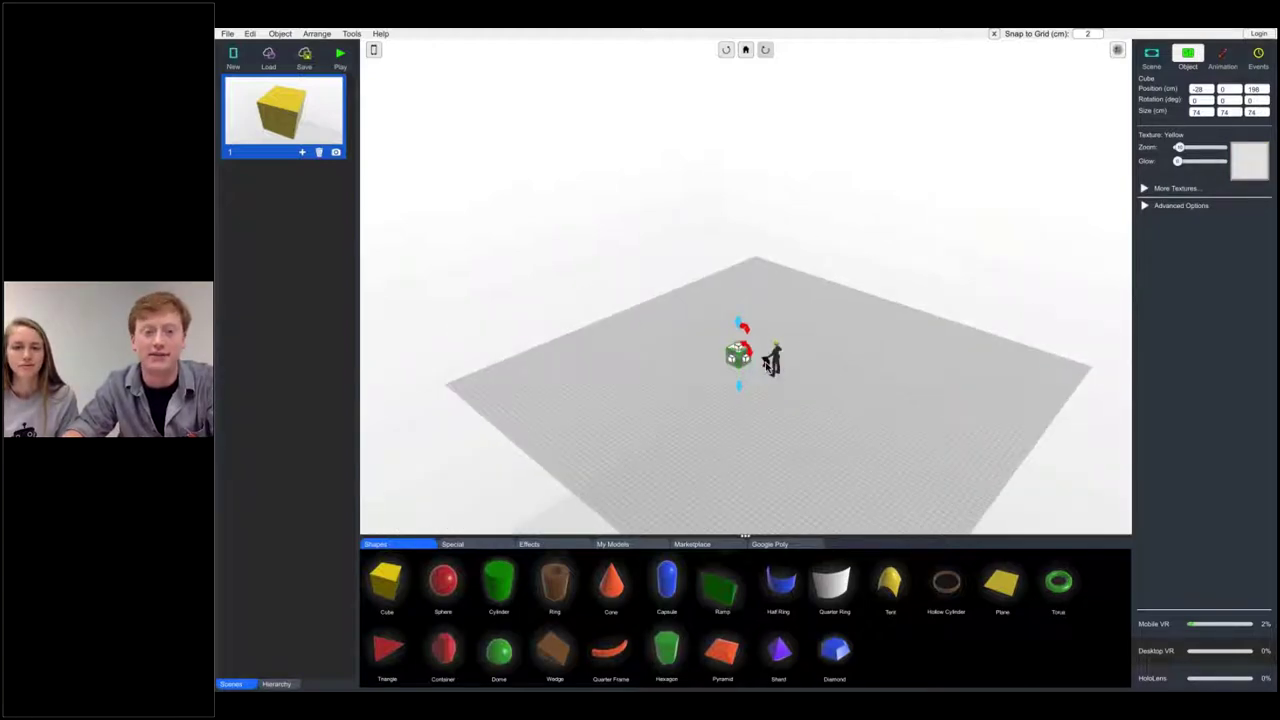
scroll(770, 367, up, 1)
scroll(735, 358, up, 8)
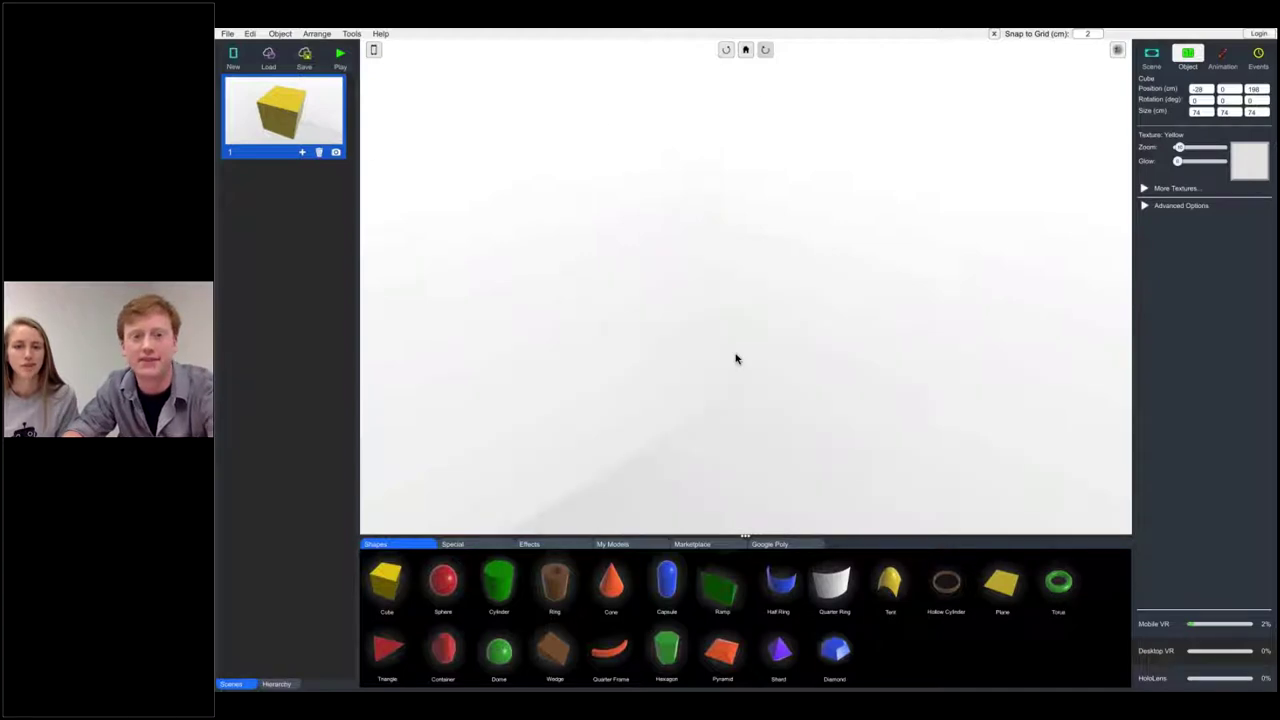
scroll(736, 358, down, 3)
- Resize the cube with its handles into a flat 68 × 6 × 186 cm slab
drag(748, 257, 752, 330)
drag(808, 420, 963, 496)
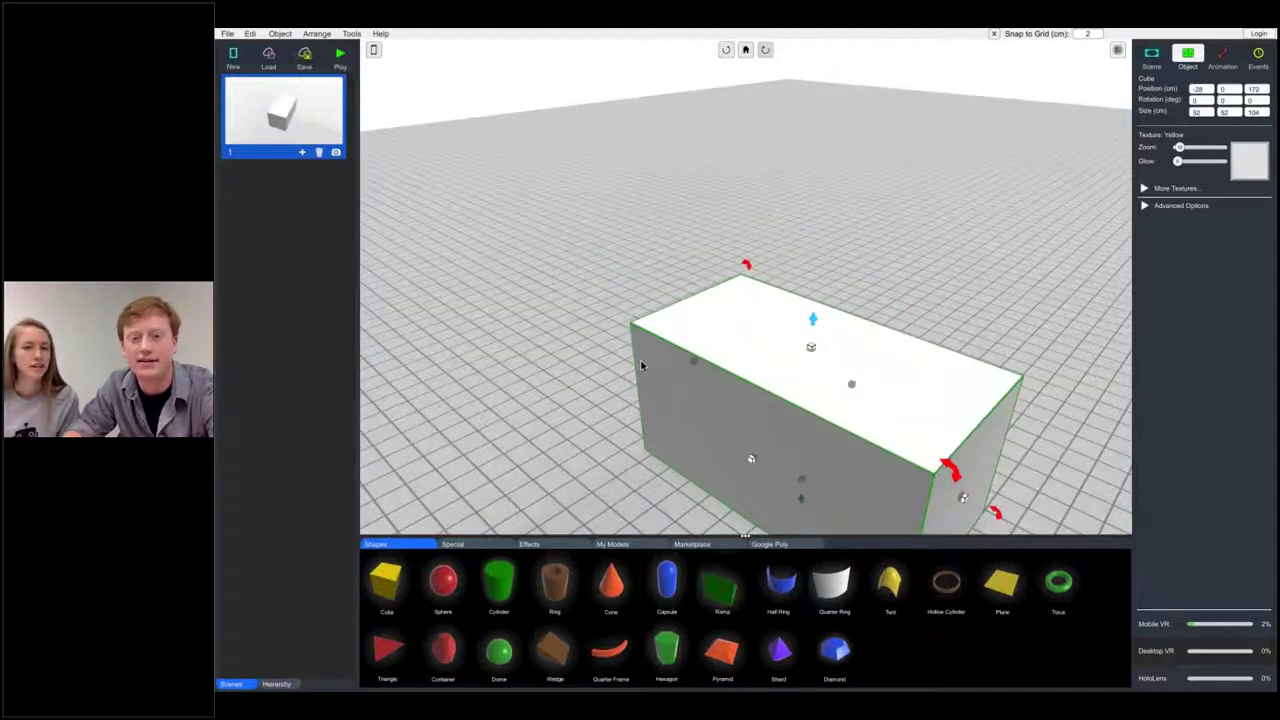
scroll(641, 366, down, 5)
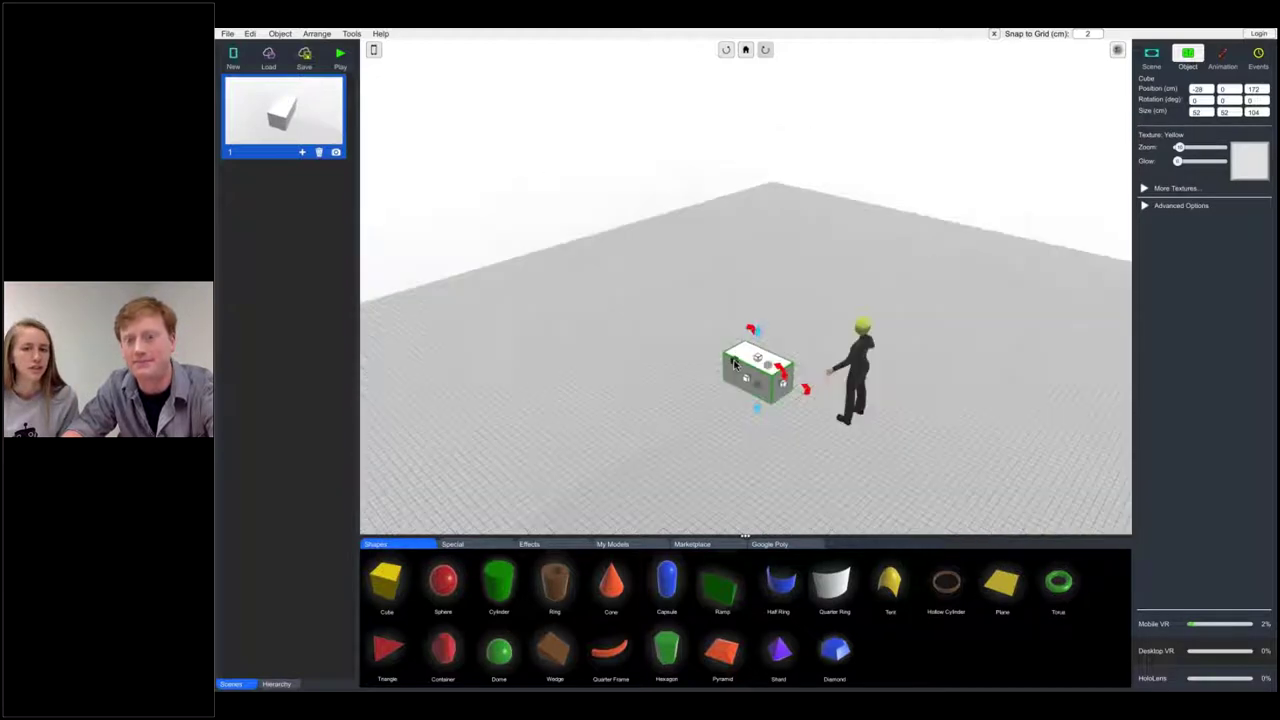
drag(735, 363, 834, 311)
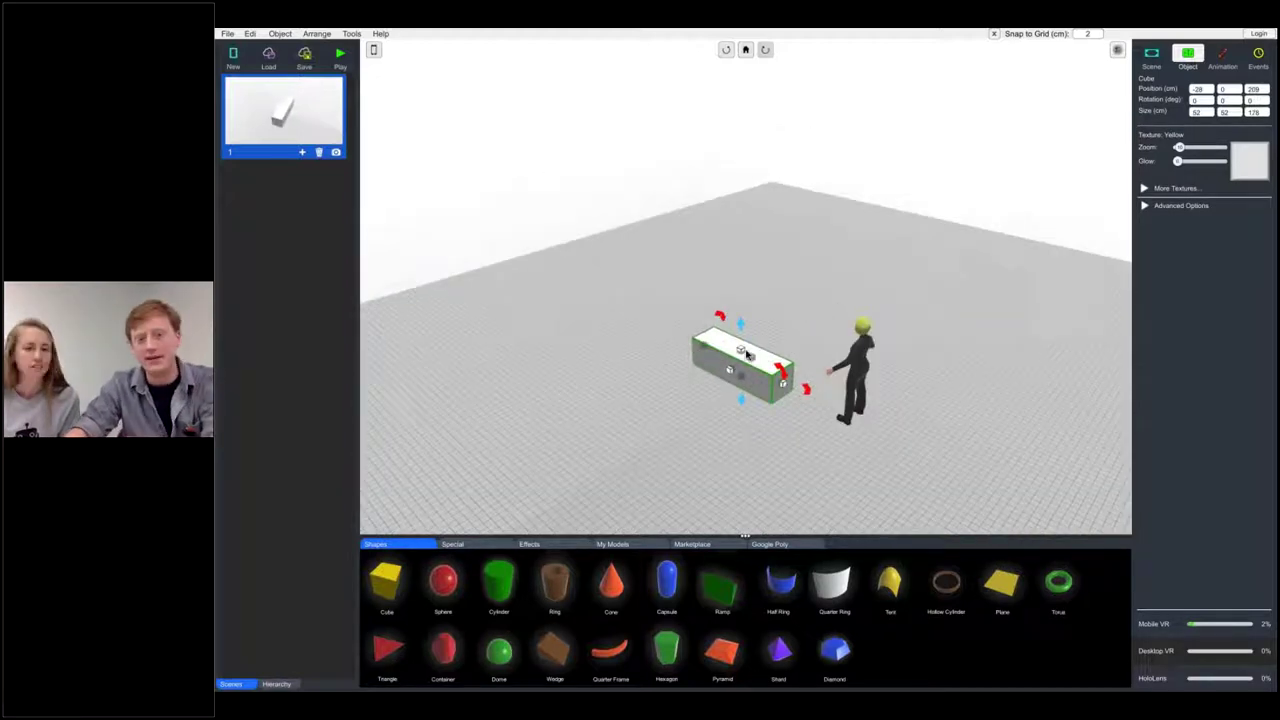
drag(746, 355, 724, 376)
right_drag(724, 376, 760, 436)
drag(770, 396, 775, 402)
drag(755, 357, 759, 354)
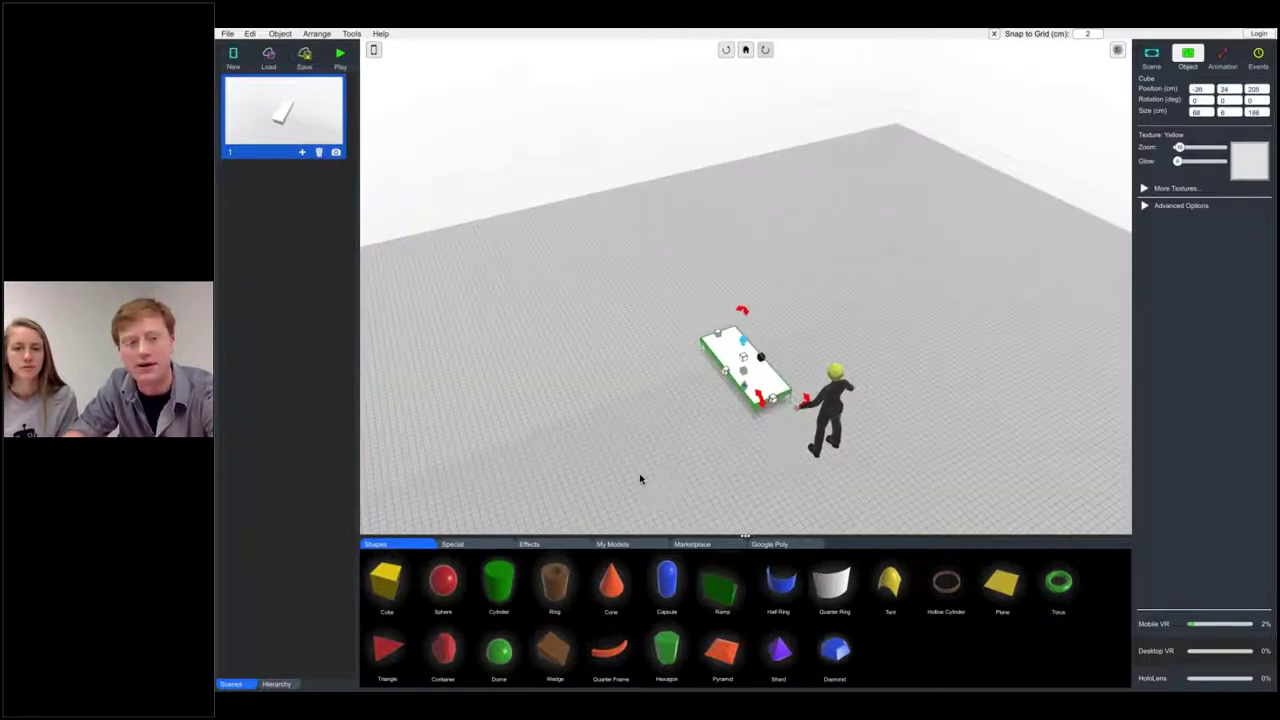
- Place a Sound object from the Special collection at the plank's end
click(453, 545)
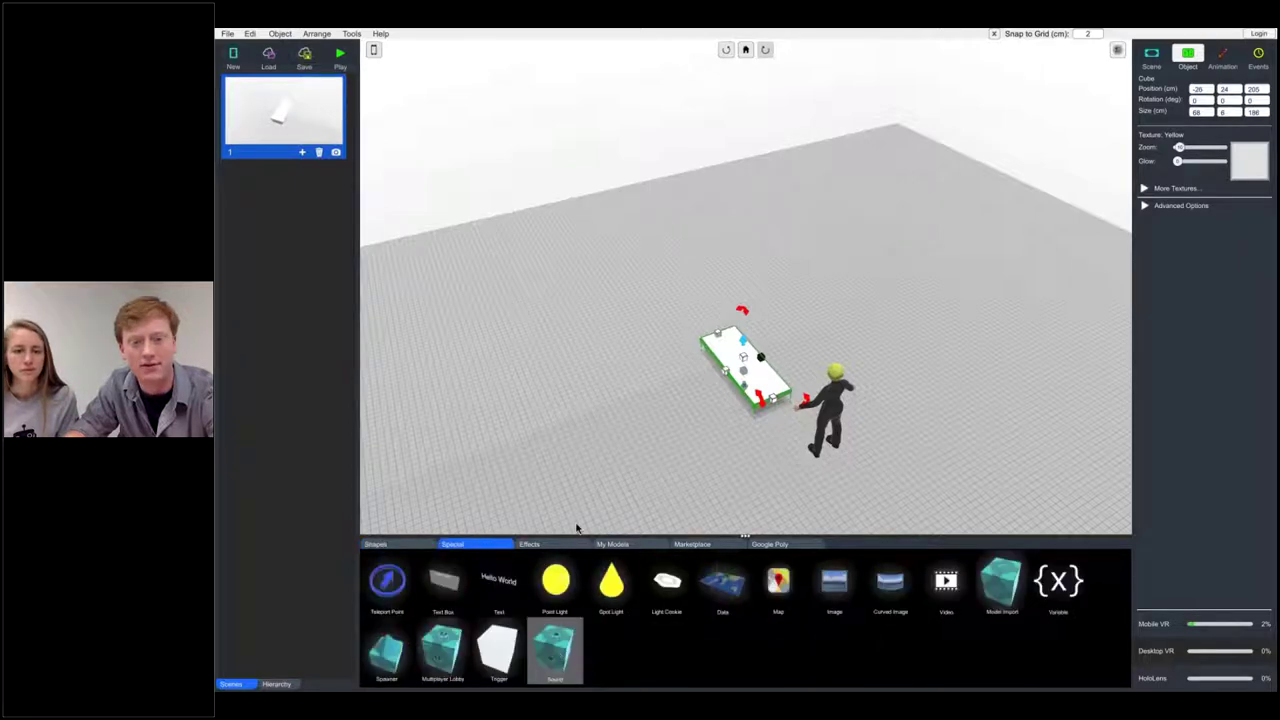
drag(555, 650, 714, 338)
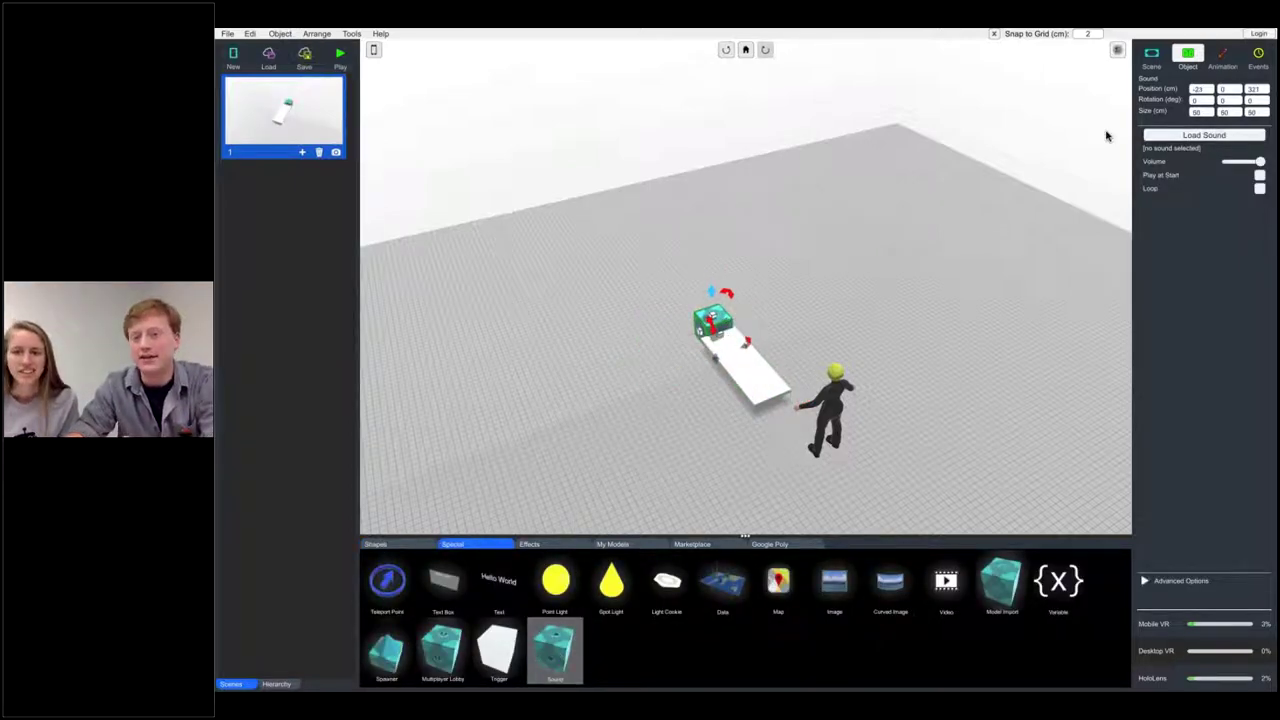
click(1170, 135)
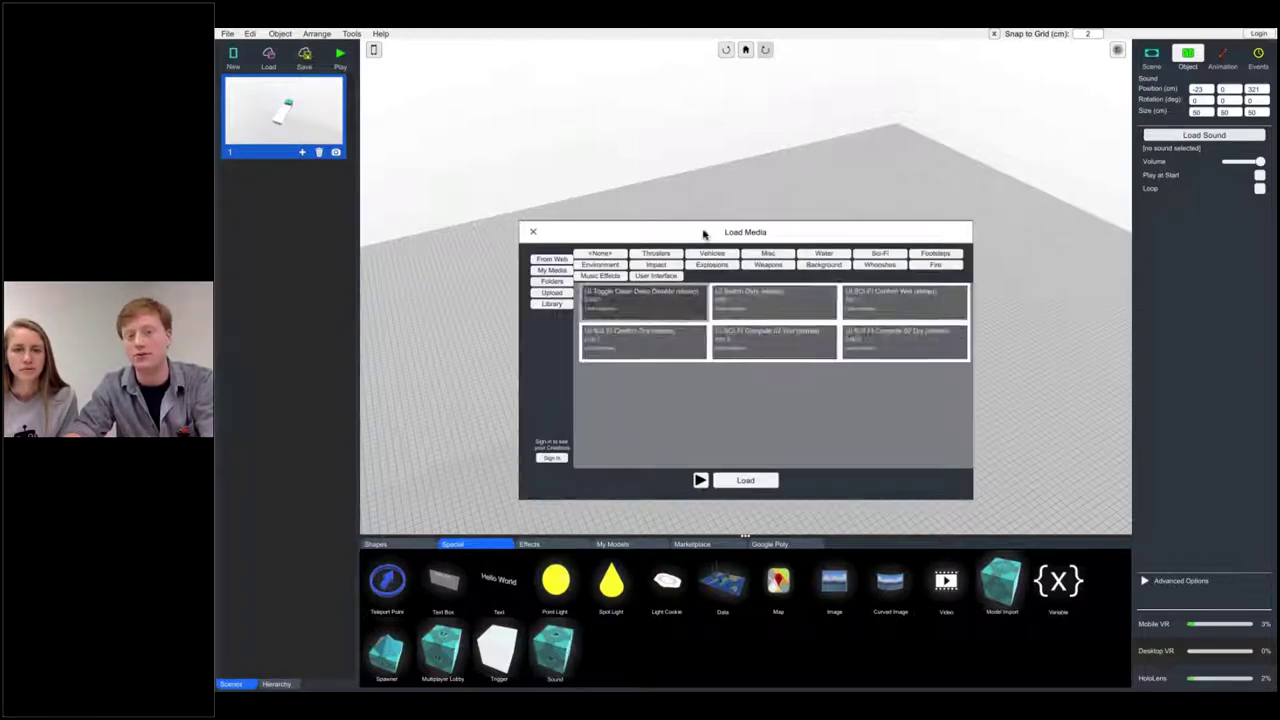
- Sign in with the account username and password, choosing the Main domain
click(556, 271)
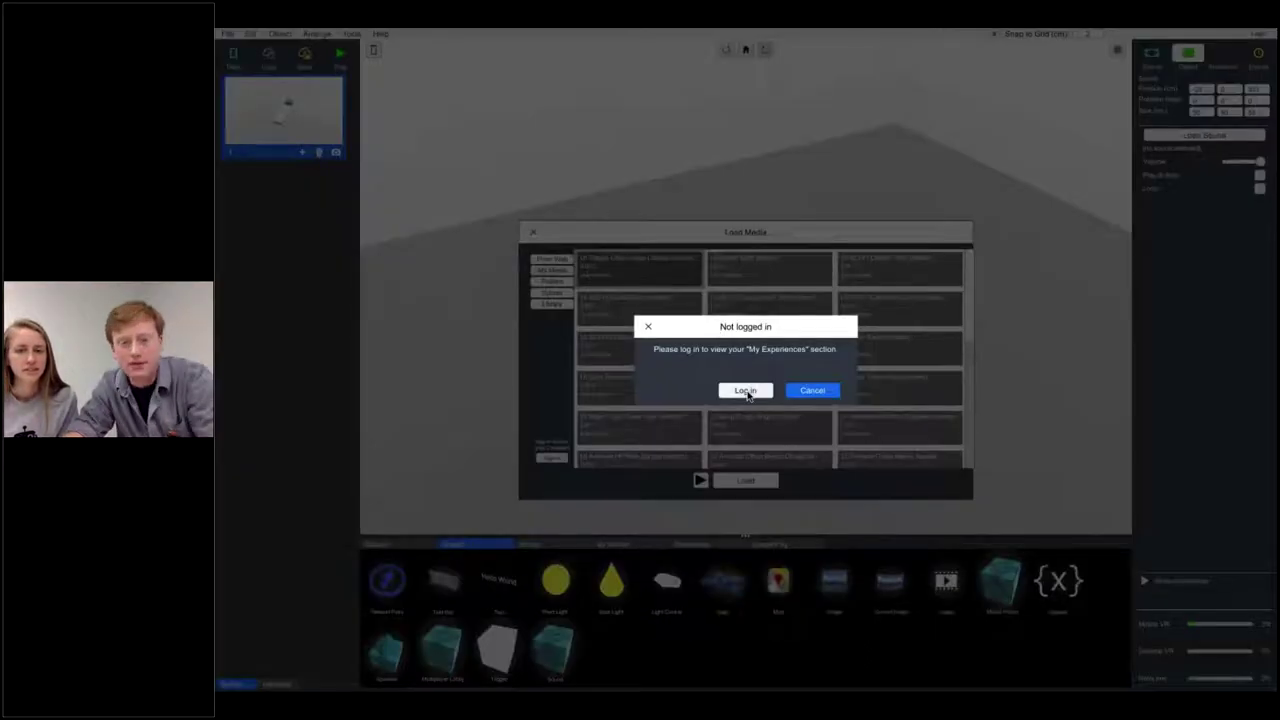
click(745, 391)
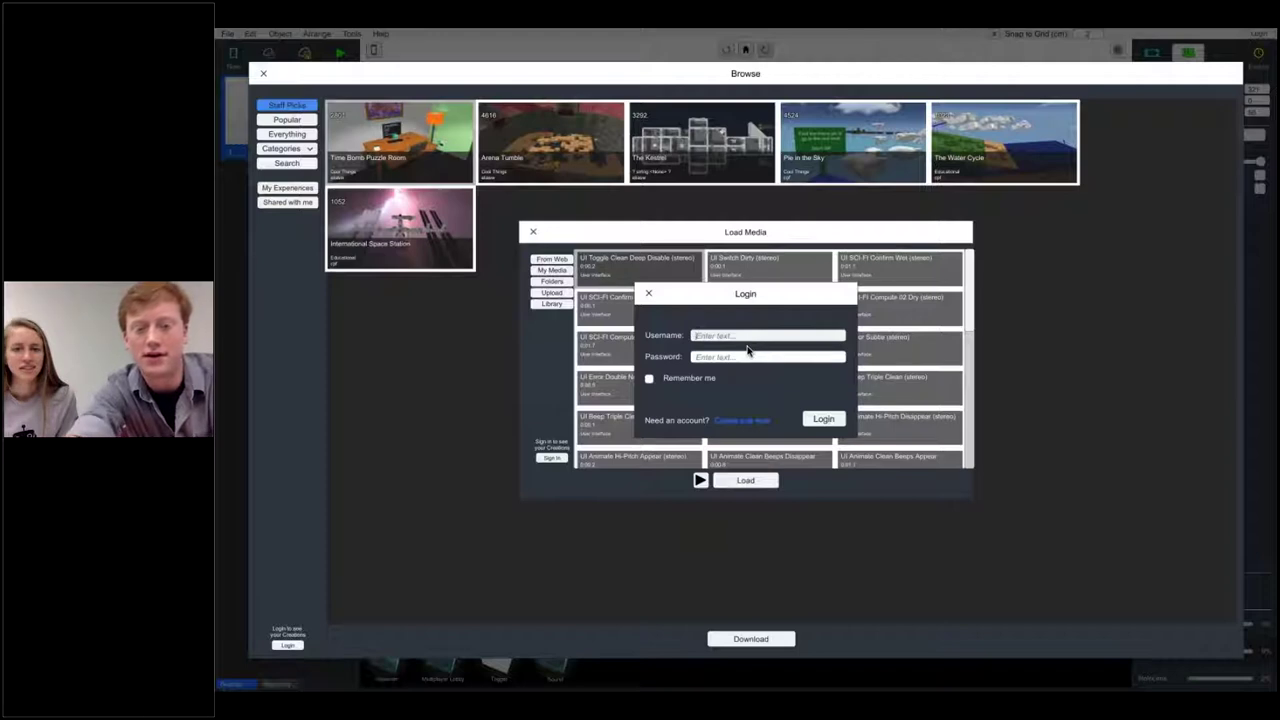
text(pcacolin)
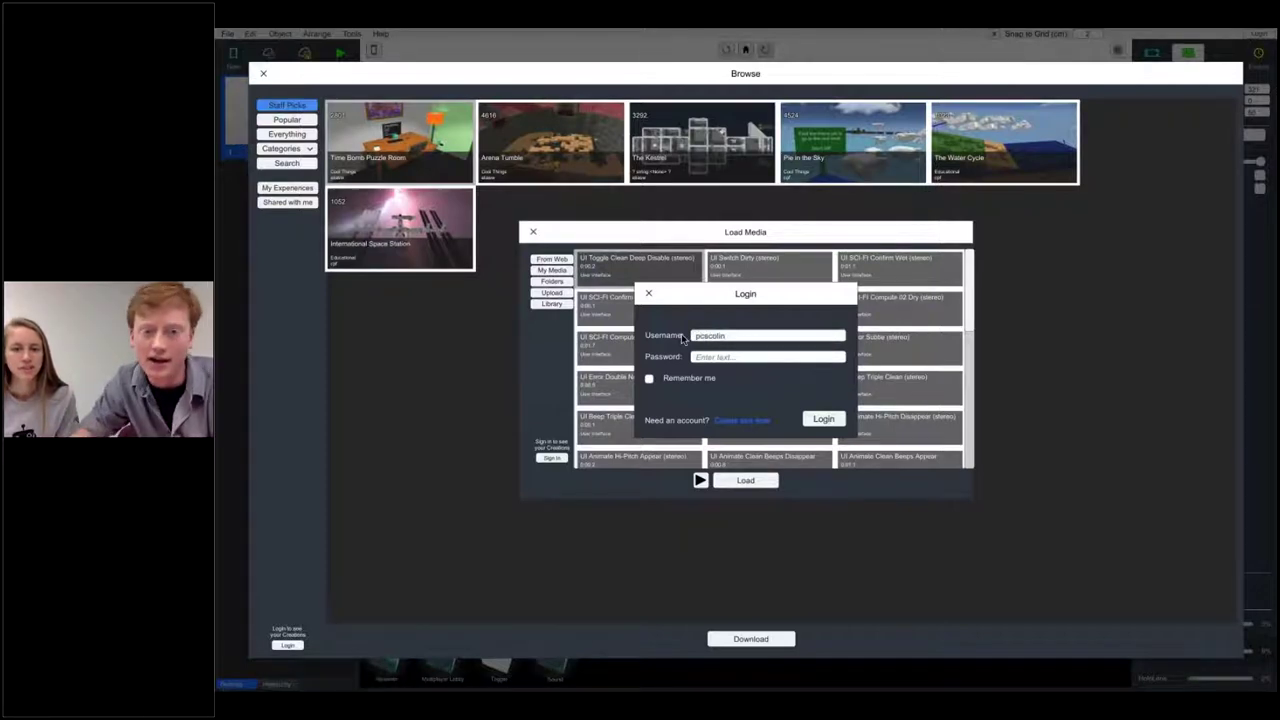
click(720, 357)
text(***)
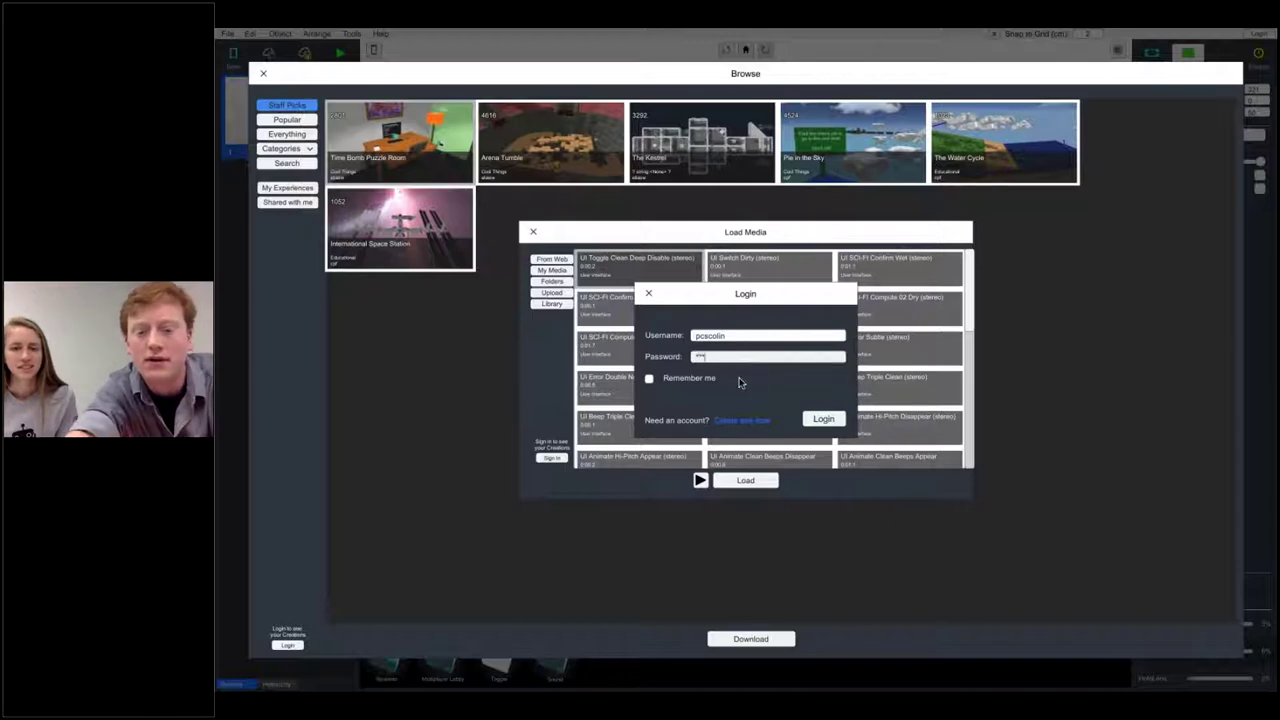
text(*******)
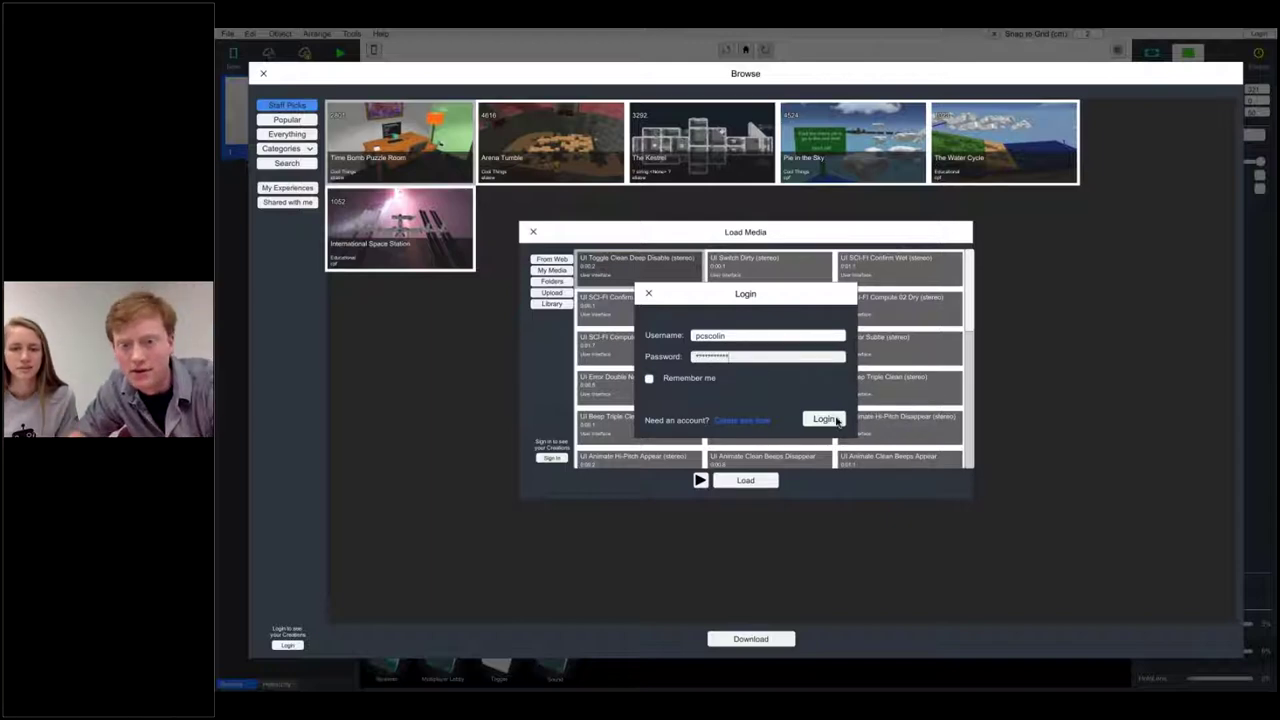
click(838, 421)
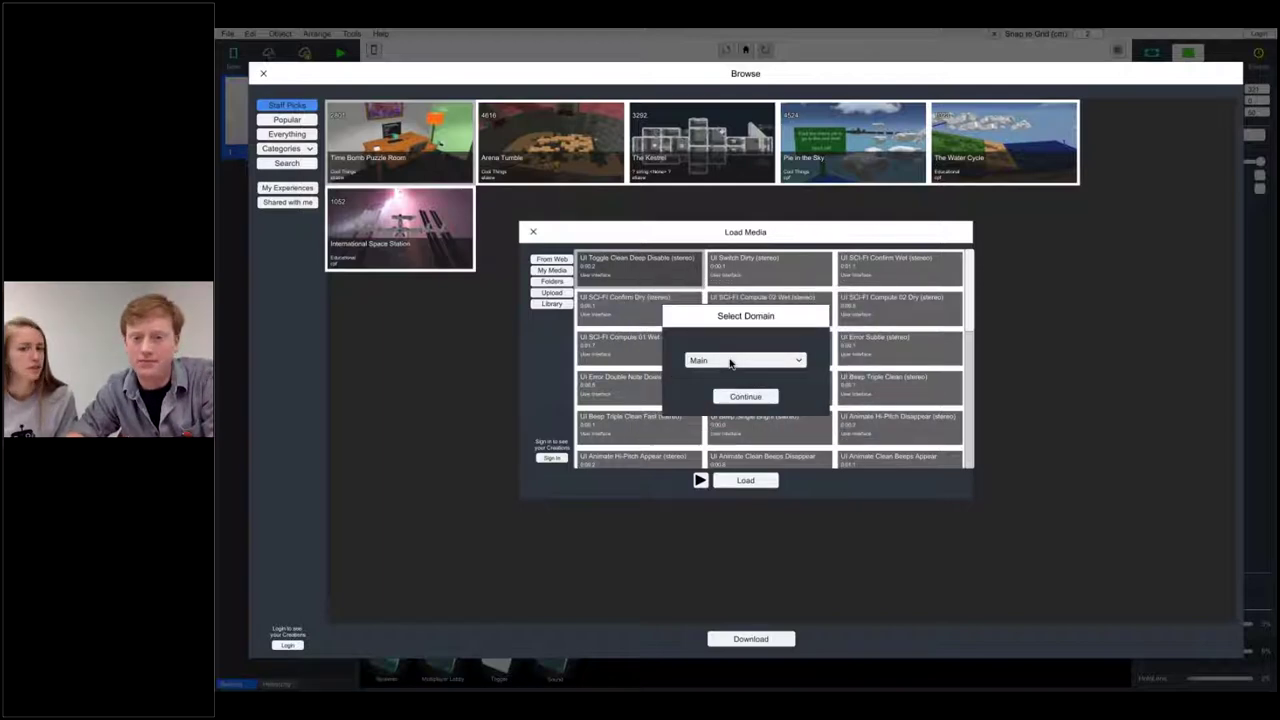
click(729, 361)
click(730, 390)
click(740, 396)
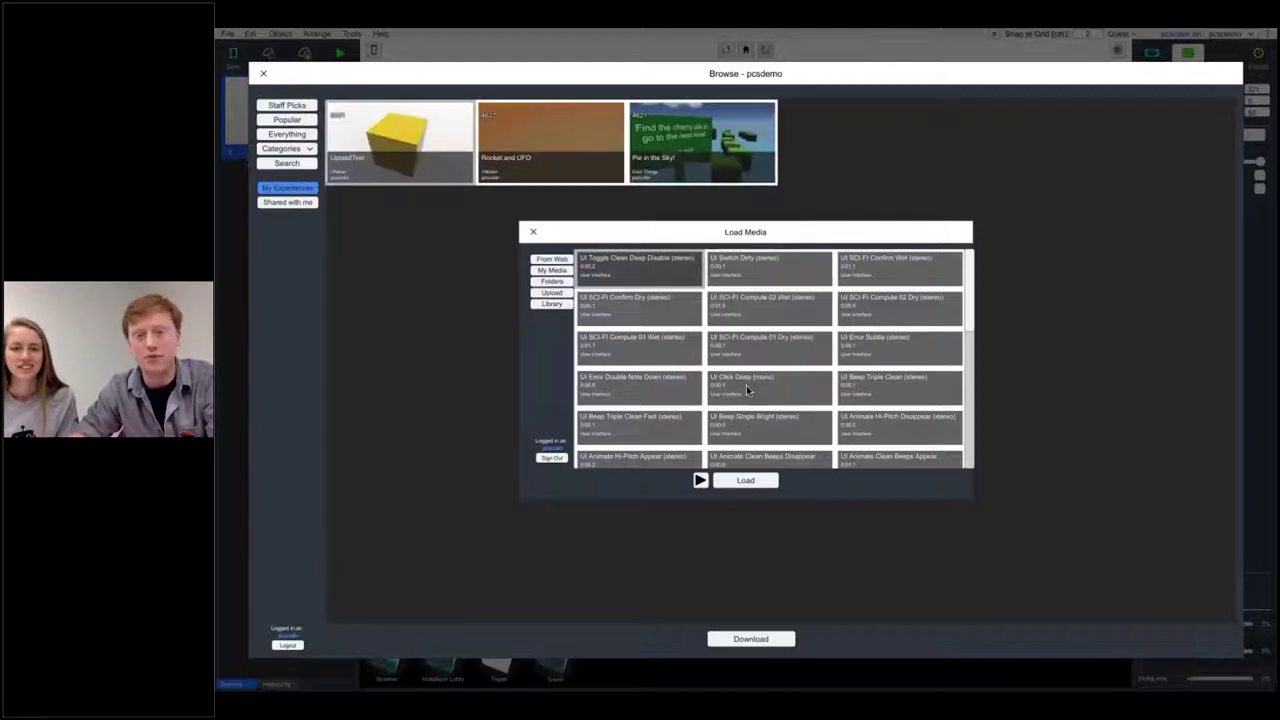
- Load piano-c.wav from My Media into the sound object and close the browser
click(552, 270)
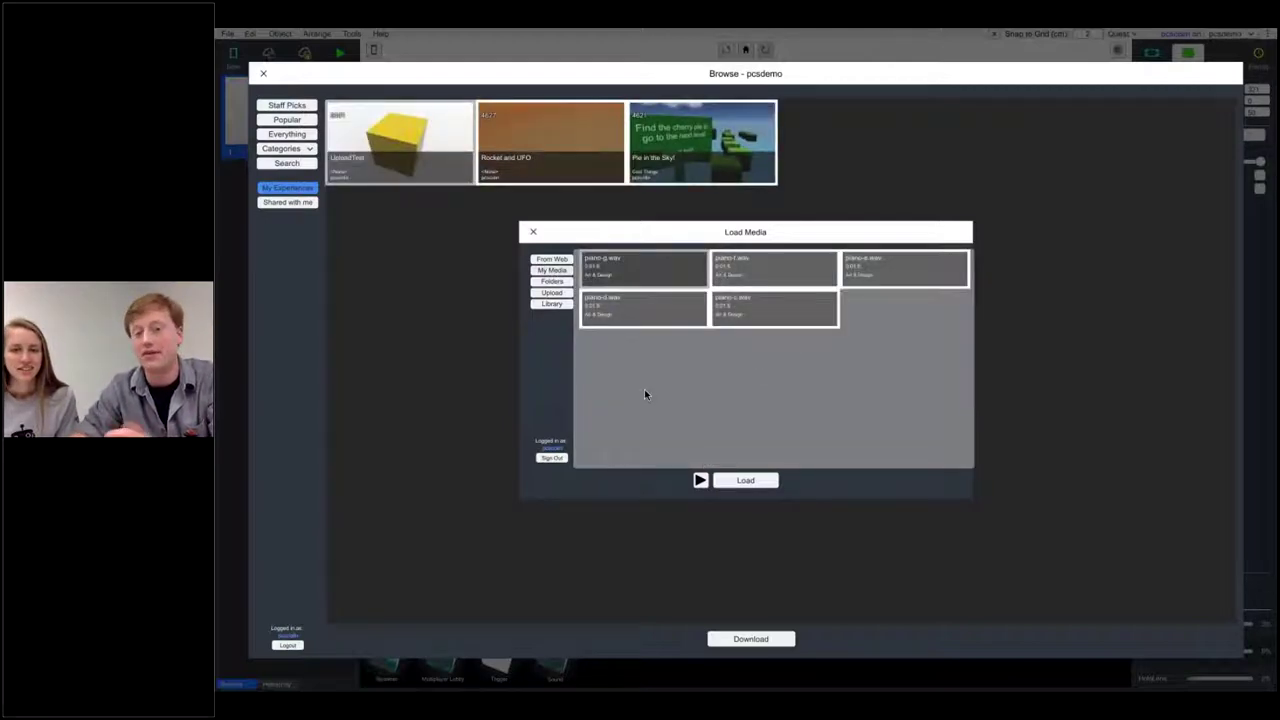
double_click(754, 318)
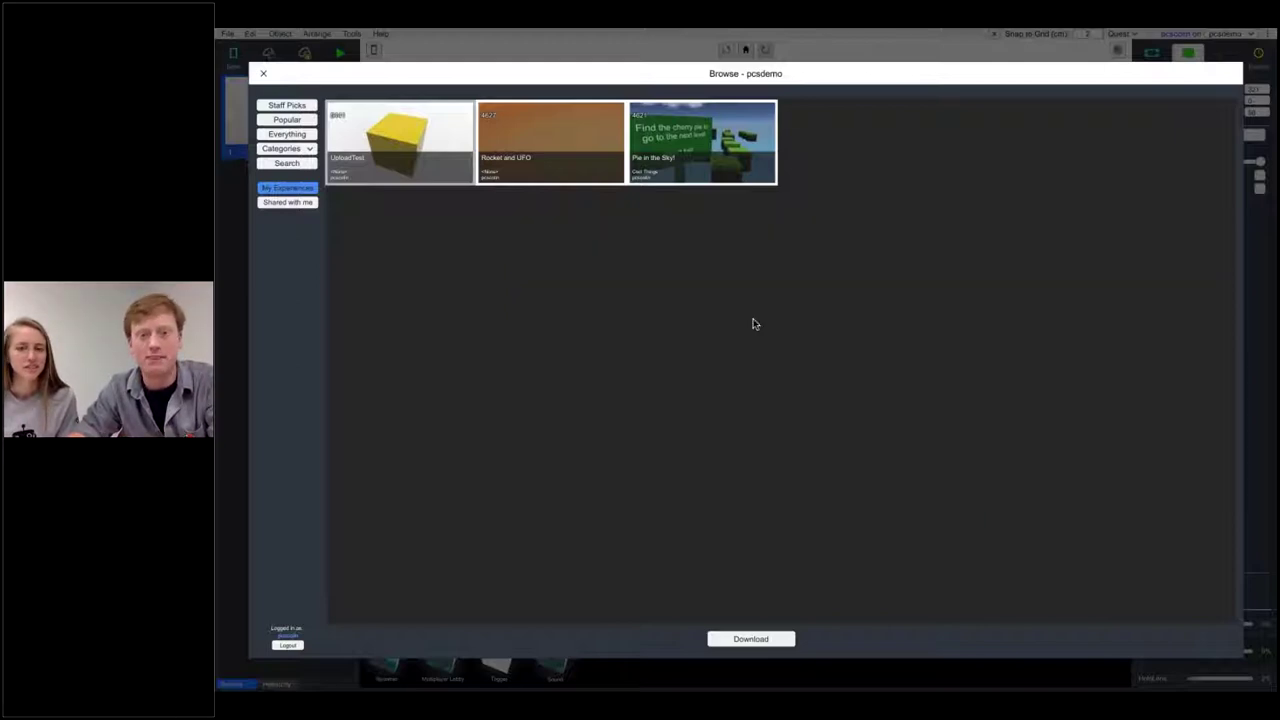
click(264, 75)
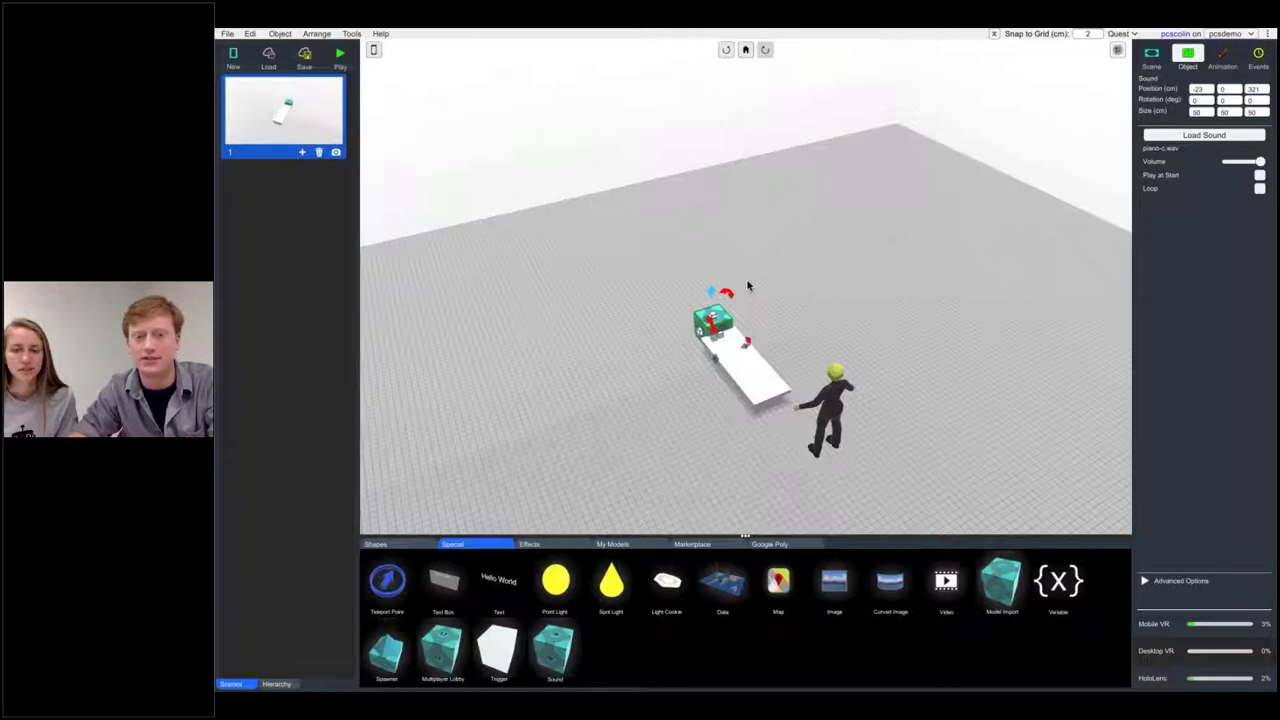
- Group the white plank and the teal sound cube together
drag(747, 286, 763, 391)
click(752, 356)
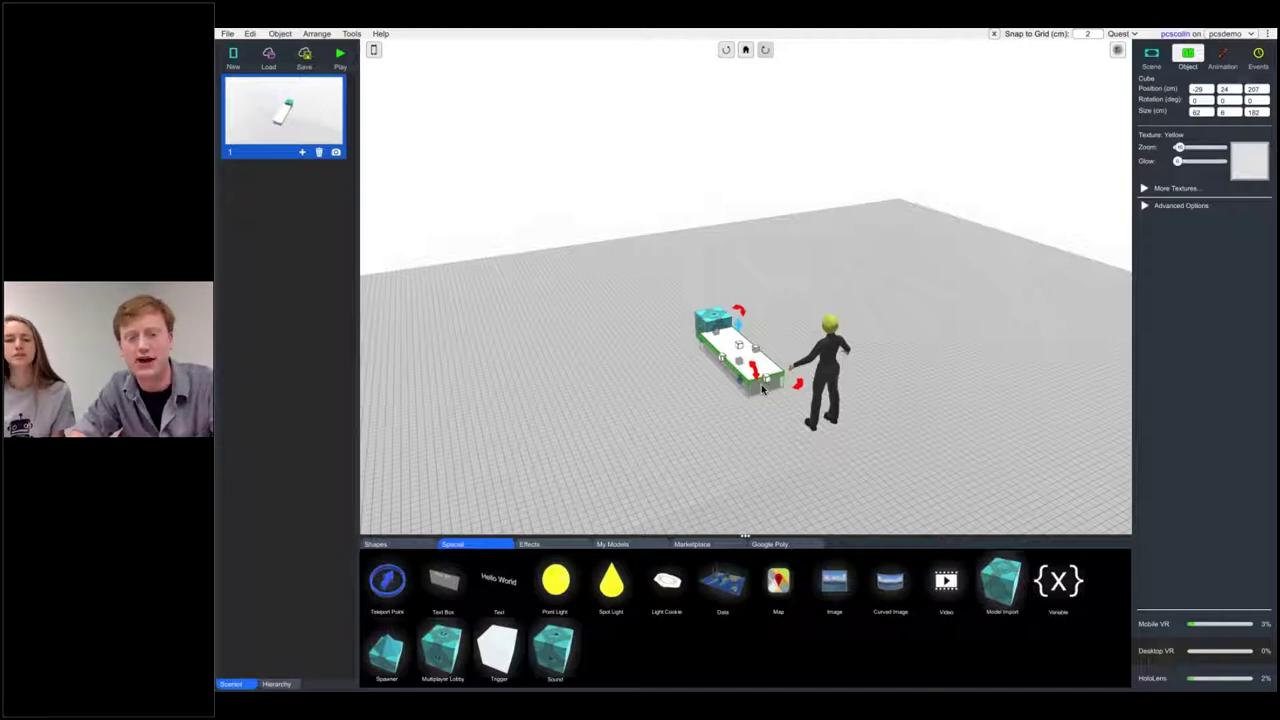
shift+click(762, 389)
key(ctrl+g)
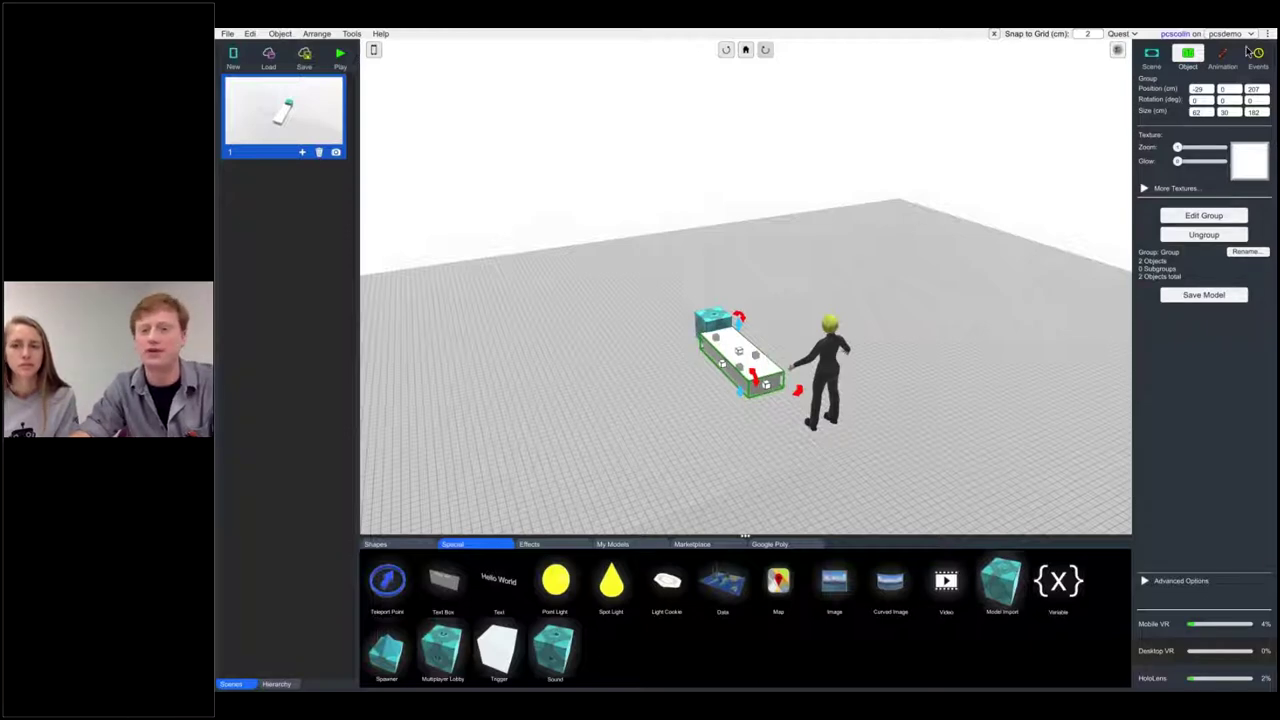
- Add an event: on Selection Start, the teal sound block plays its sound
click(1258, 55)
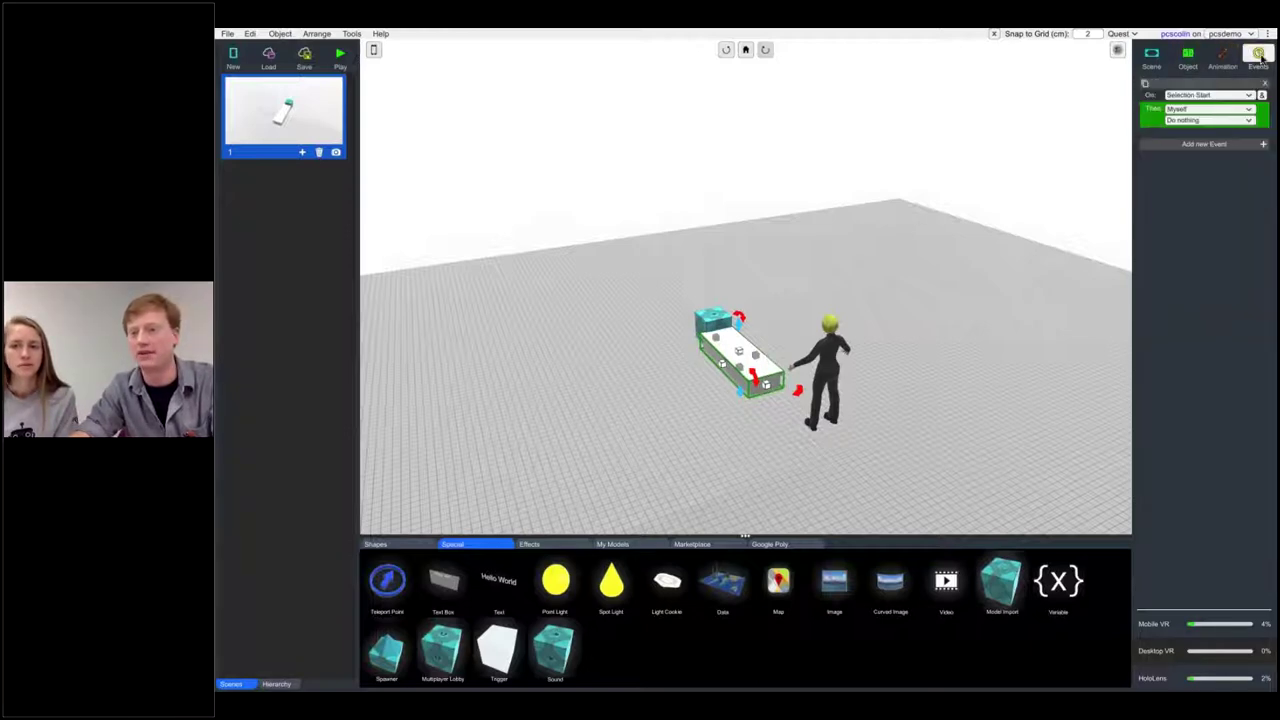
click(1216, 109)
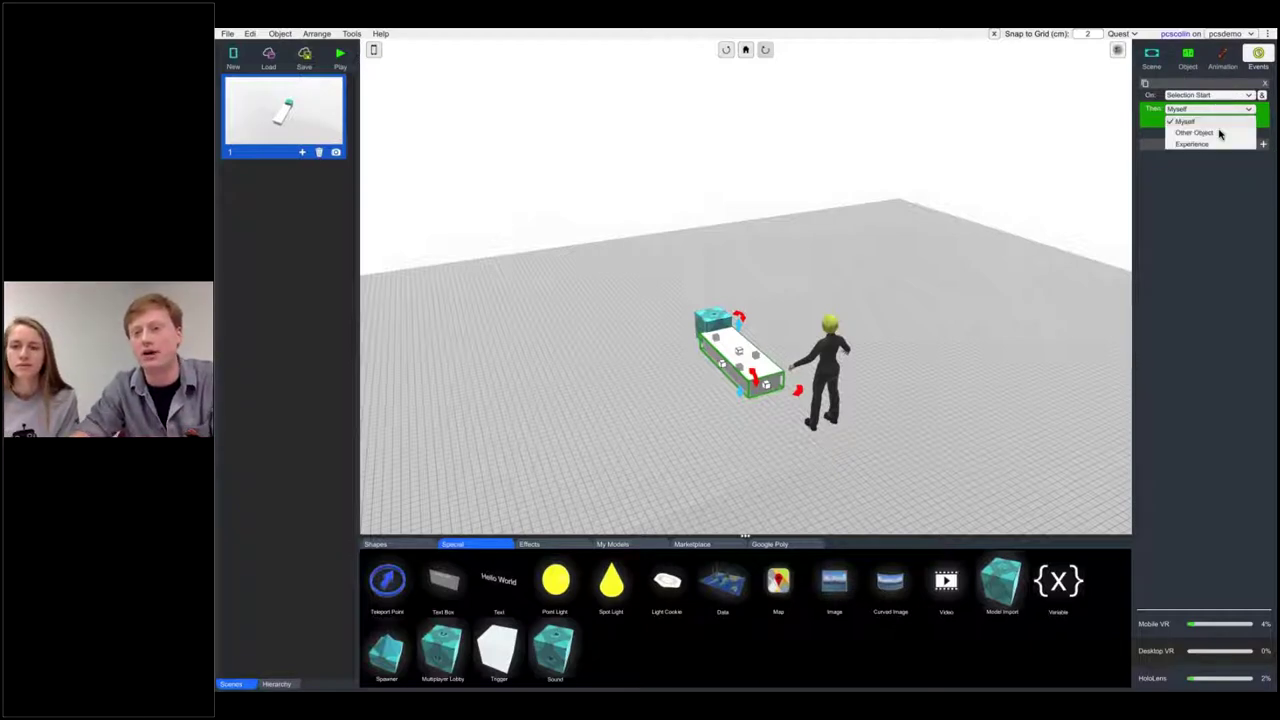
click(1194, 132)
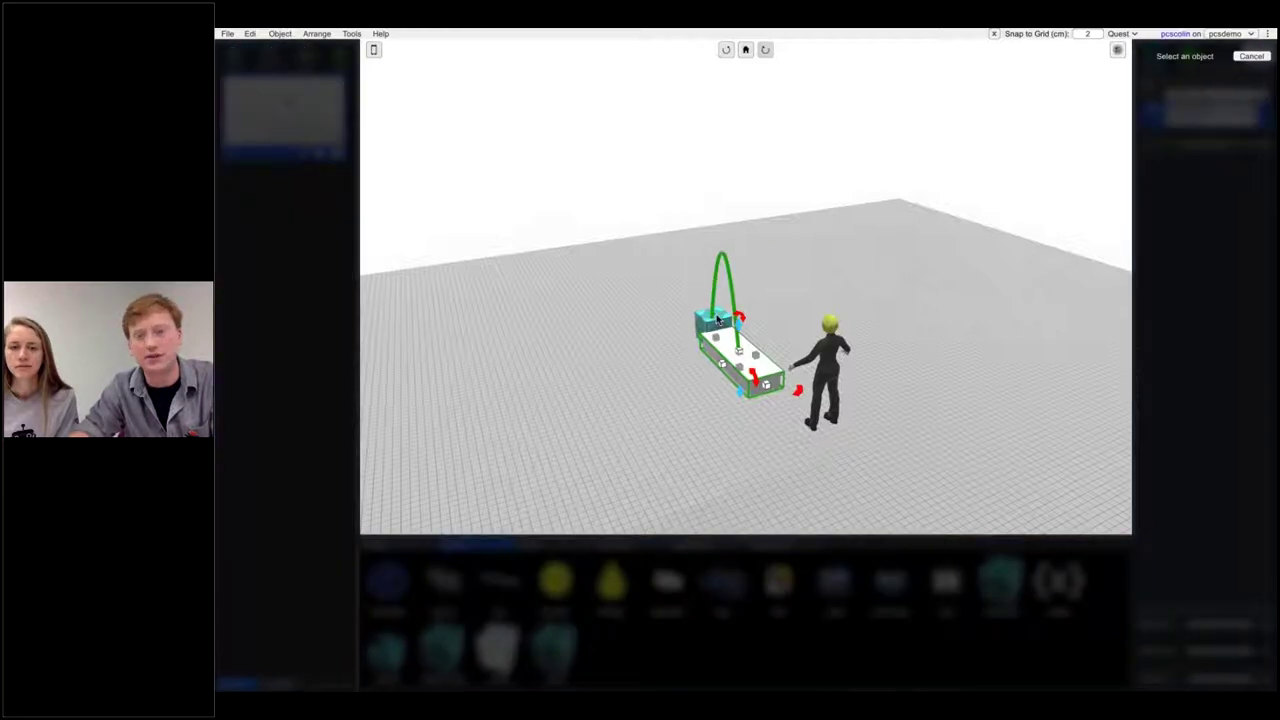
click(728, 312)
click(1193, 121)
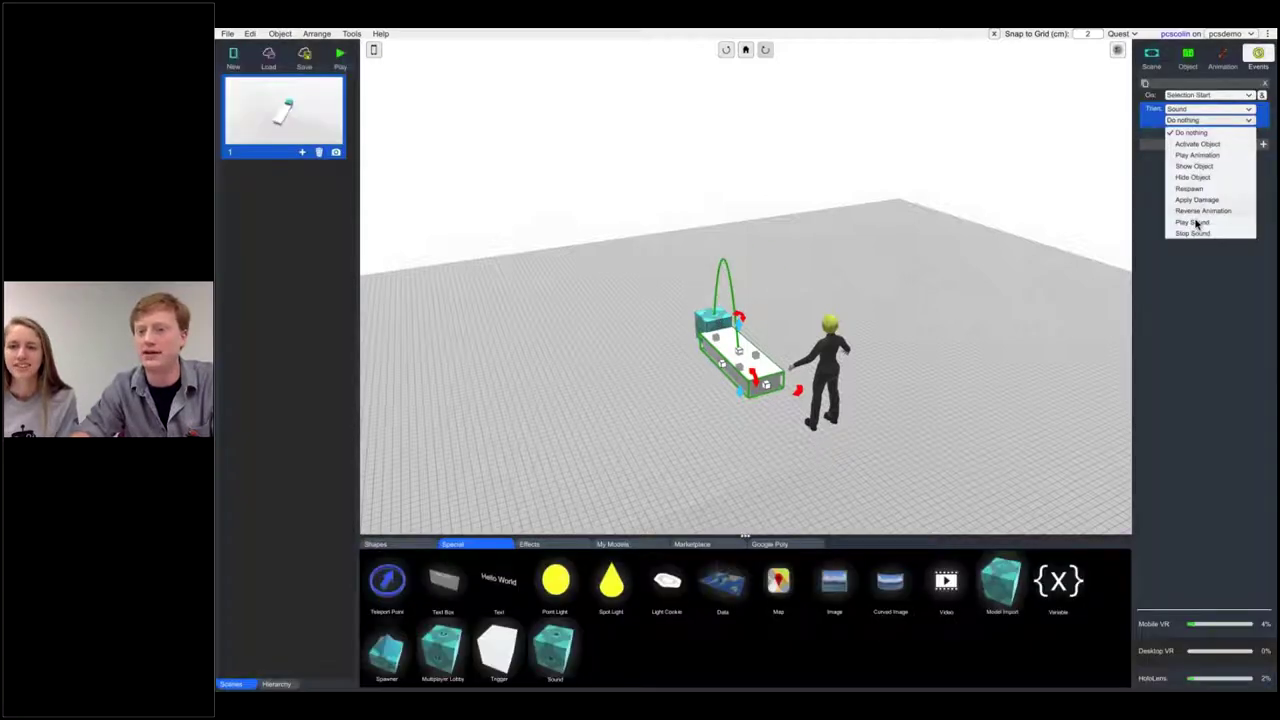
click(1193, 222)
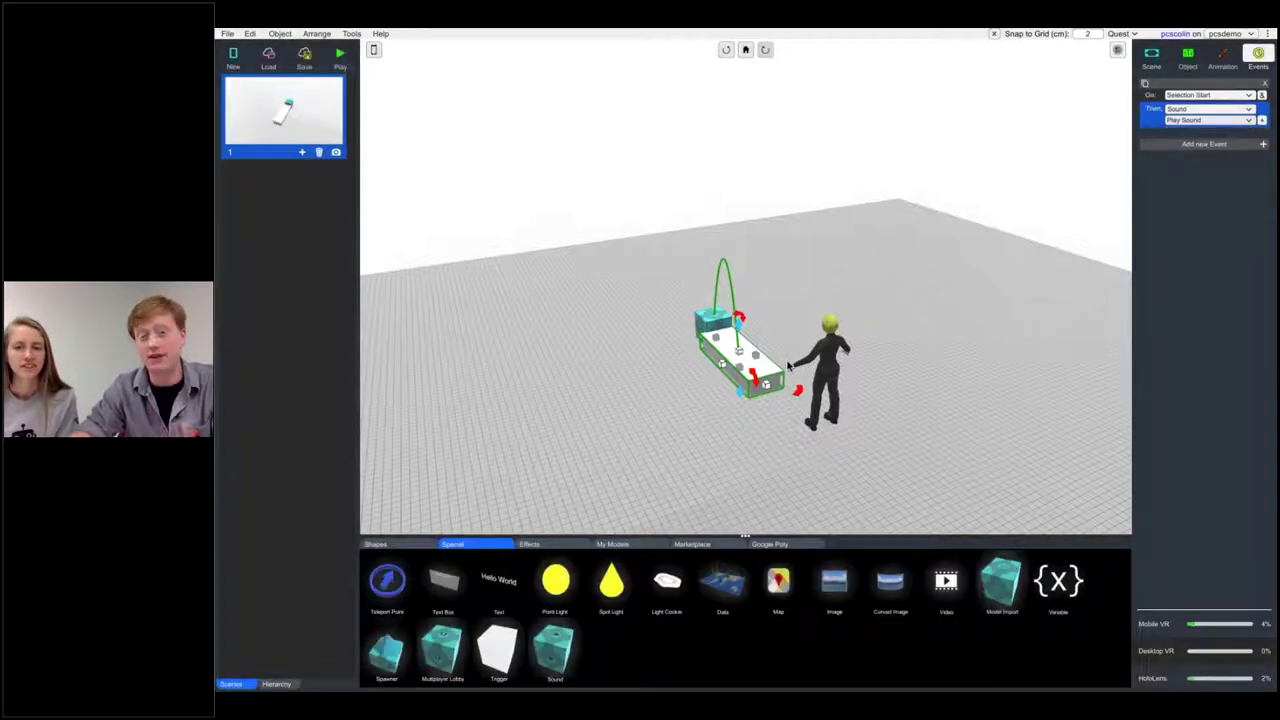
right_drag(788, 366, 841, 354)
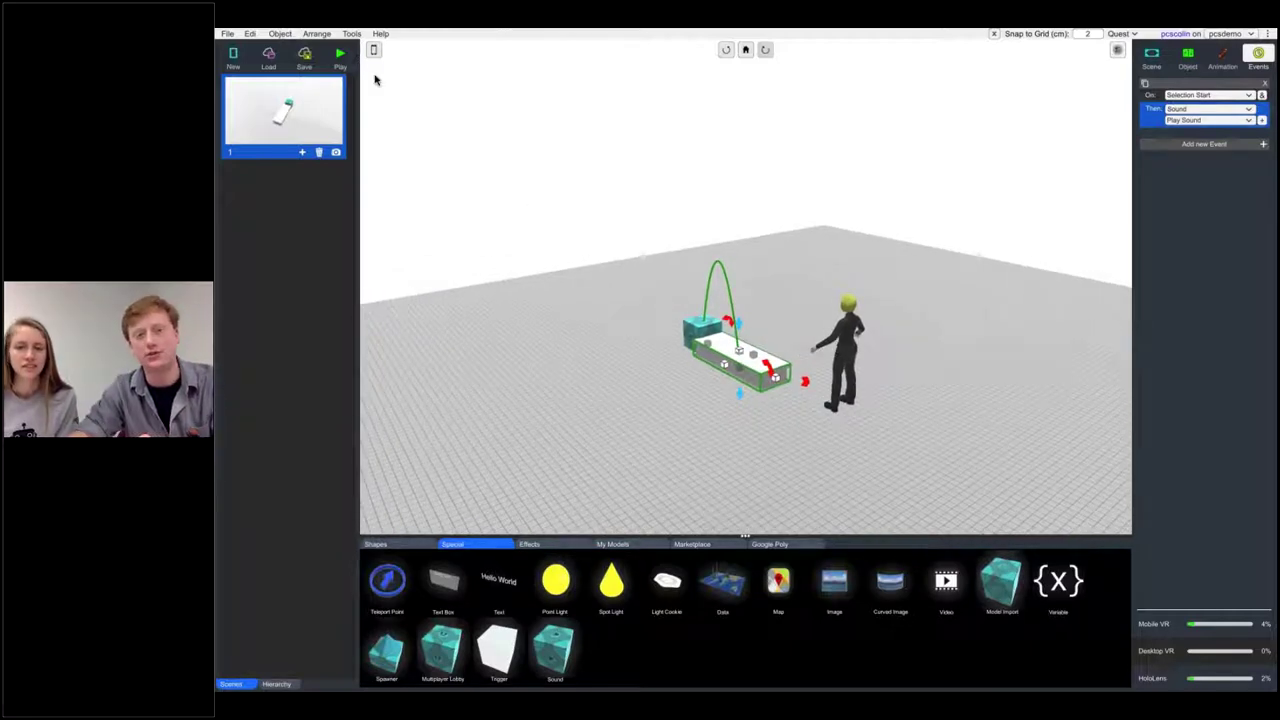
click(346, 60)
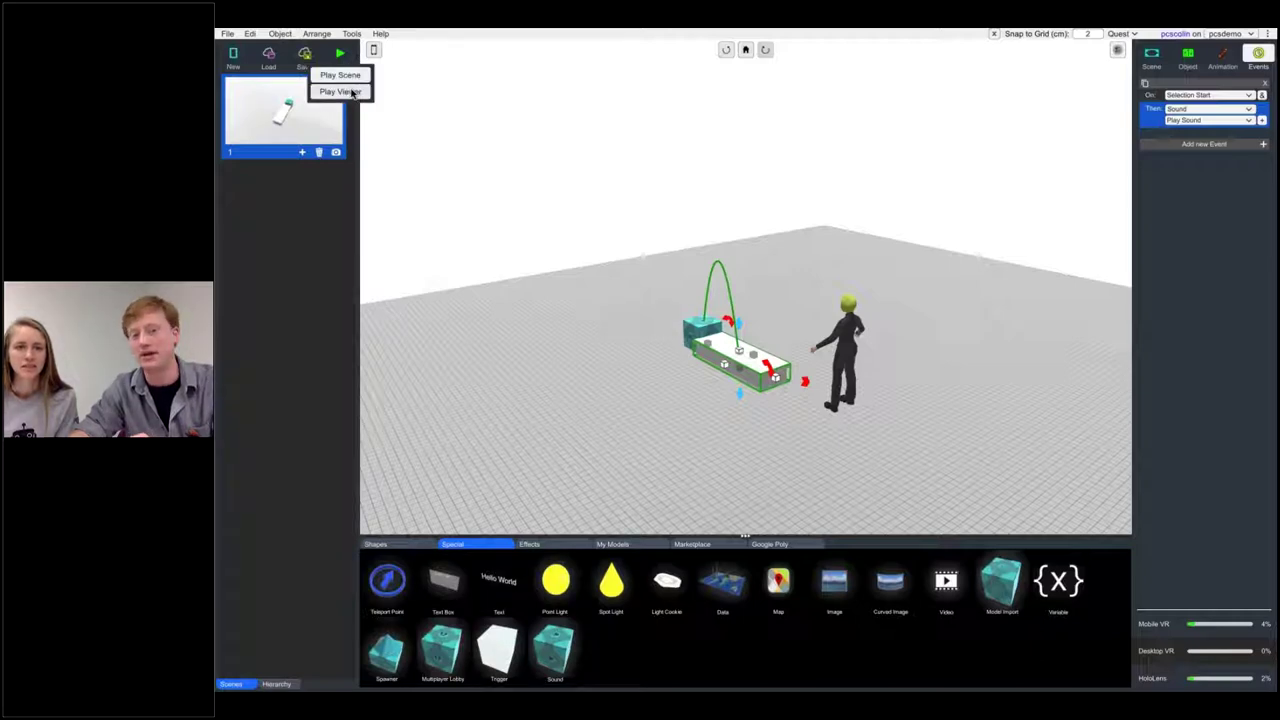
click(340, 91)
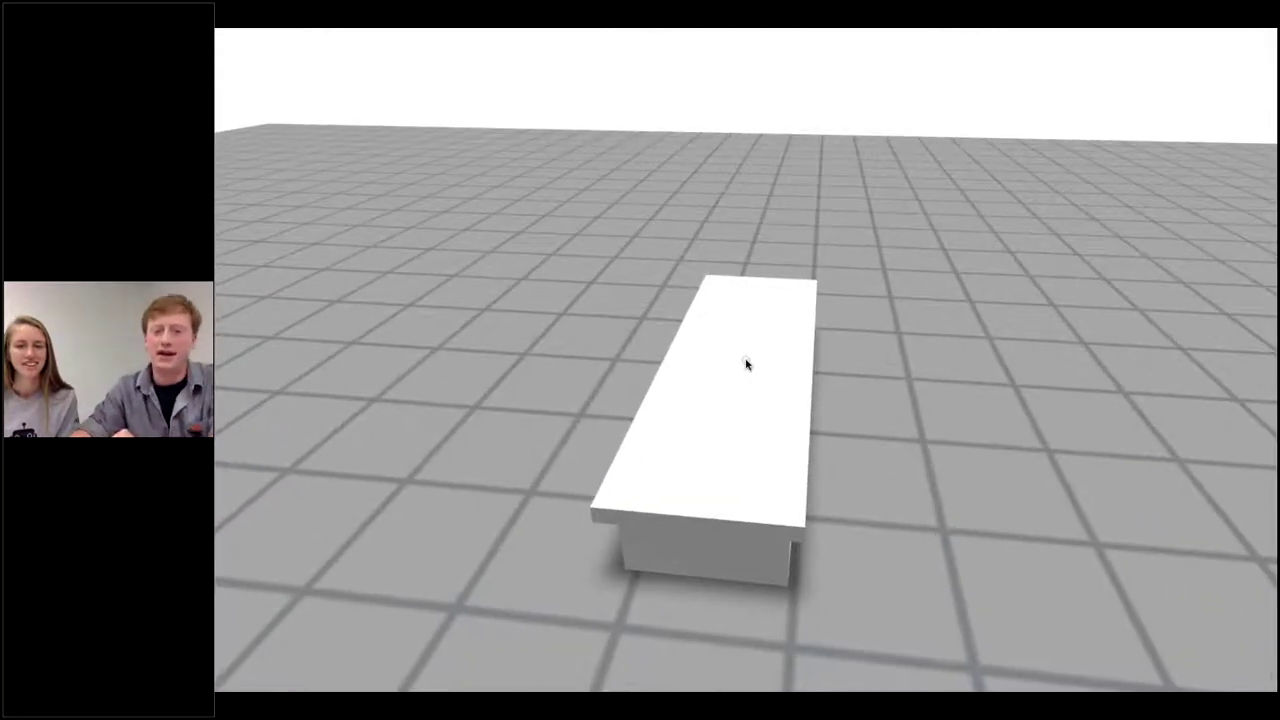
key(Escape)
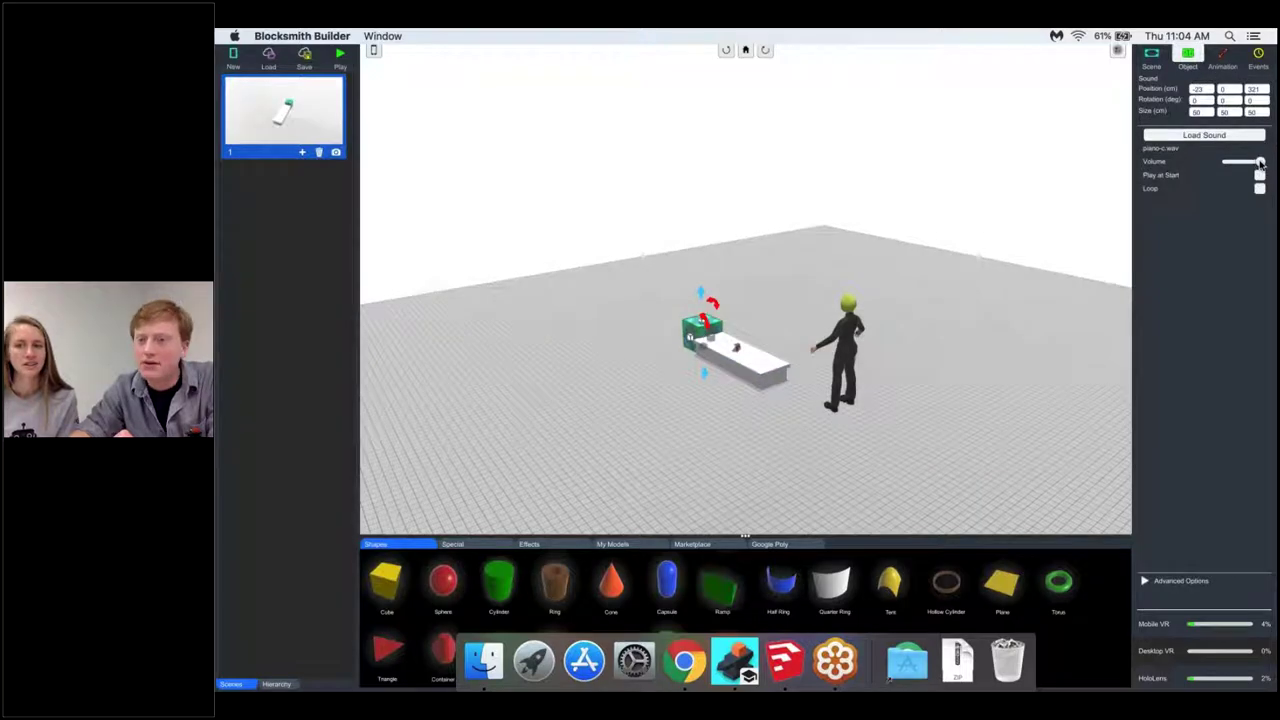
- Lower the sound's volume and add a near-black cube beside the bed
drag(1260, 163, 1237, 167)
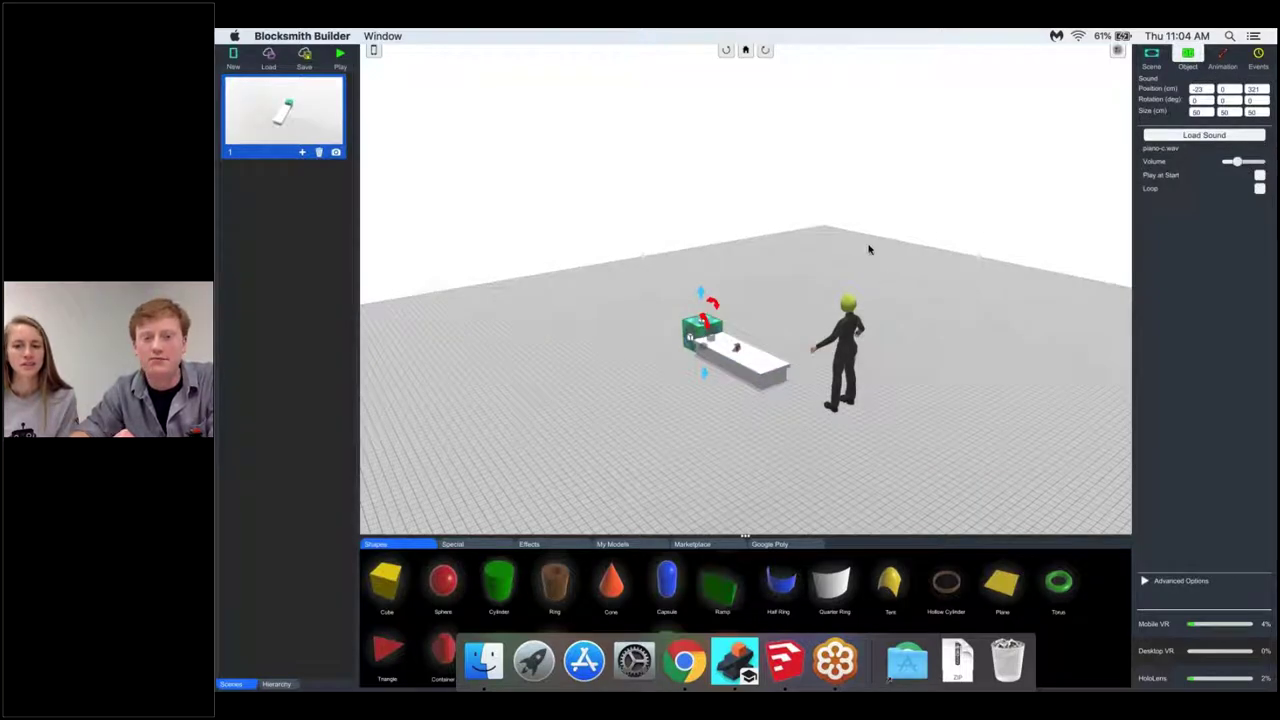
drag(869, 250, 838, 400)
drag(387, 585, 648, 322)
click(1249, 160)
click(1018, 210)
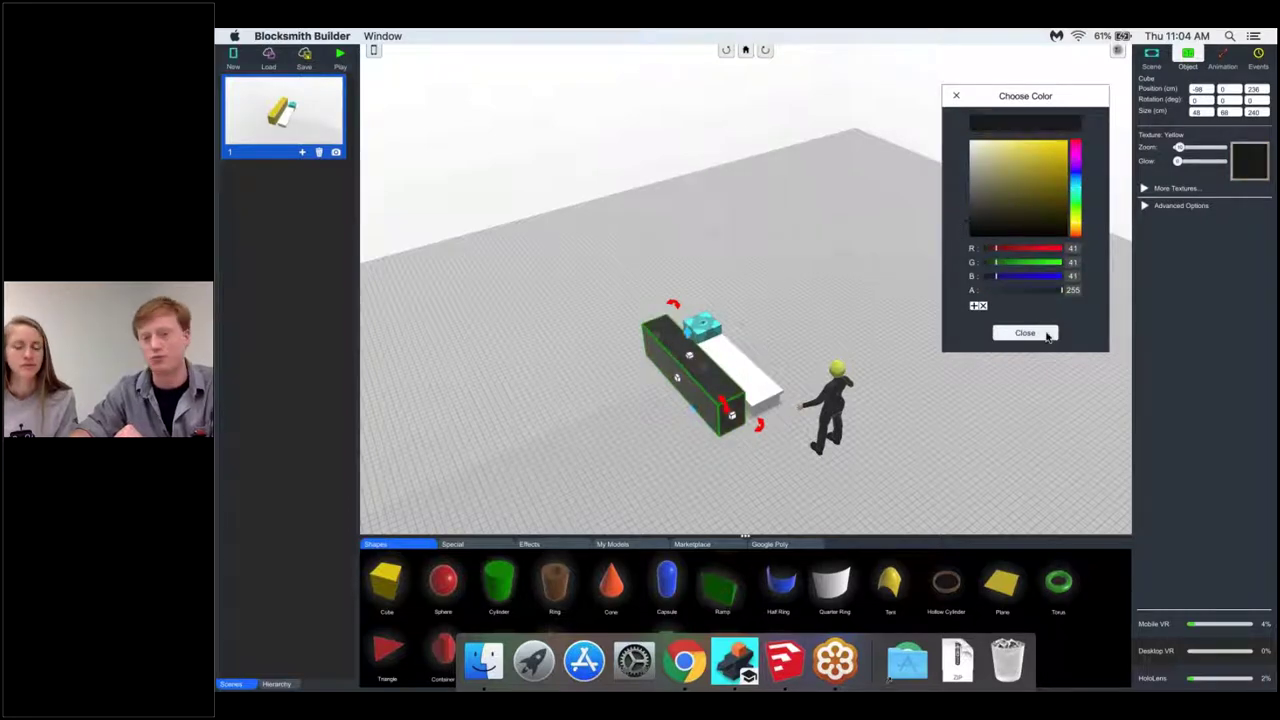
click(1025, 332)
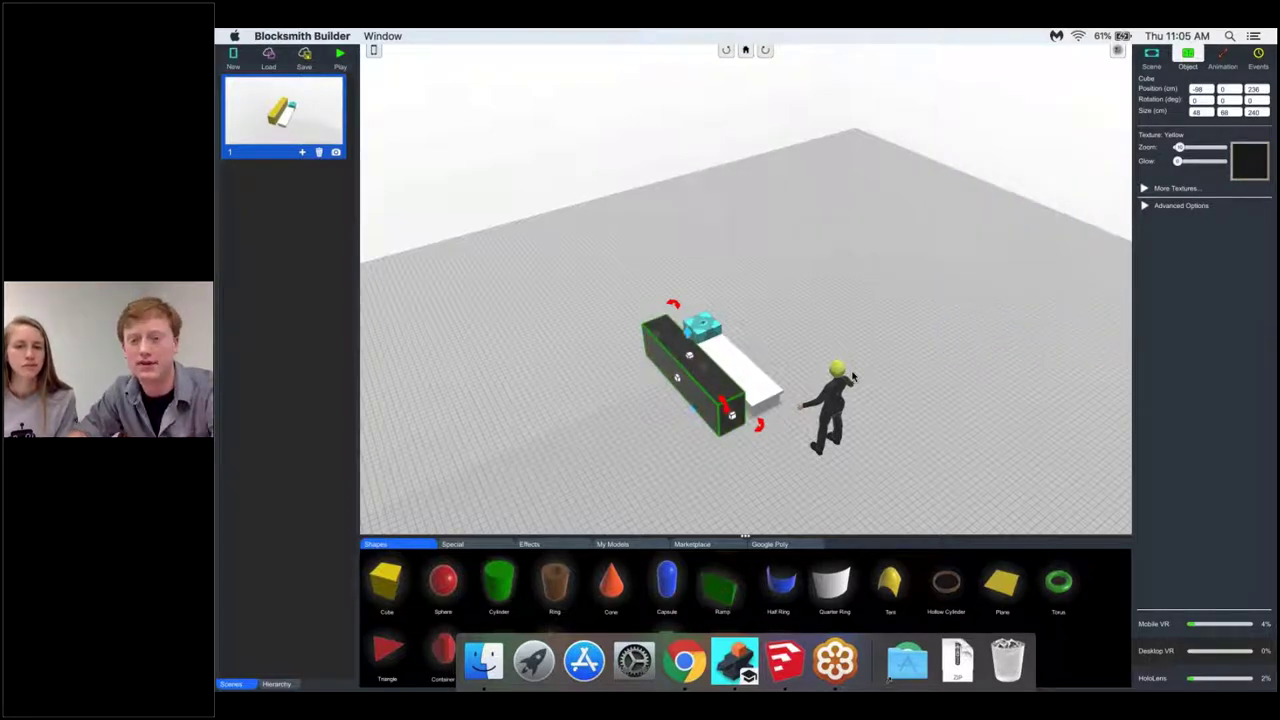
- Duplicate the dark block, rotate the copy 90° and snap it to the corner as a wall
right_drag(854, 376, 848, 379)
key(super+v)
key(super+v)
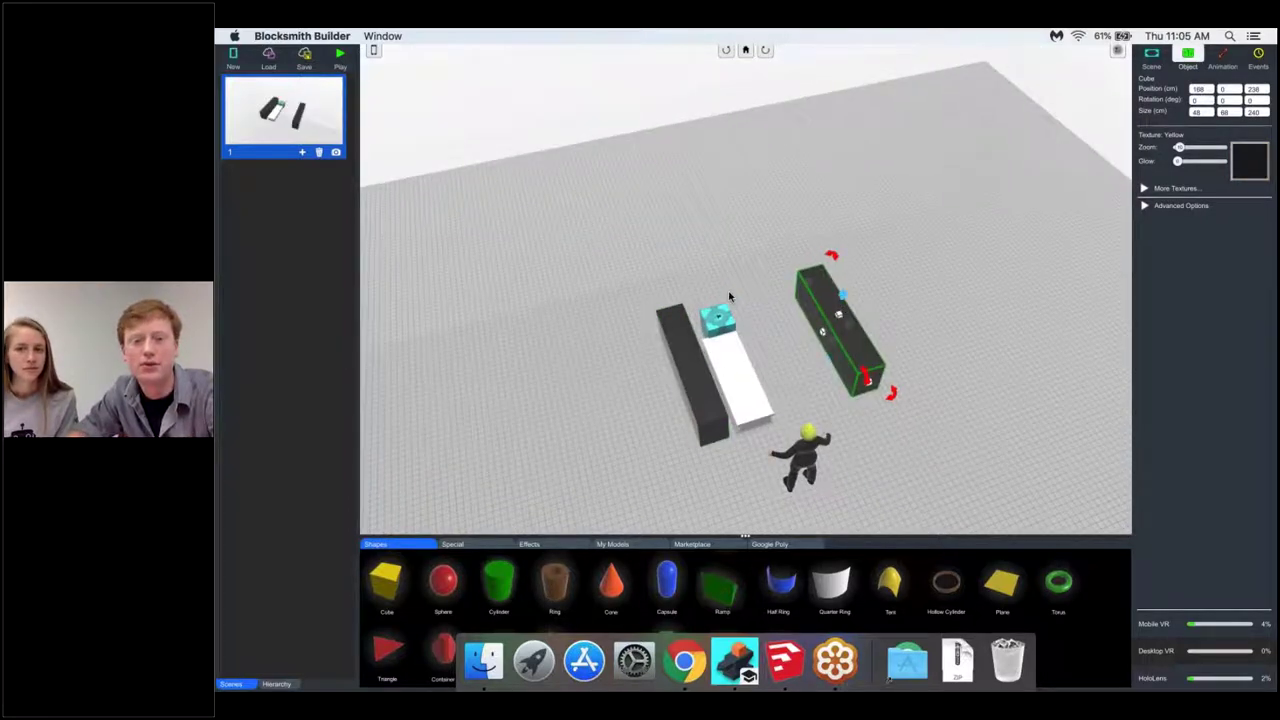
drag(788, 327, 872, 290)
mouse_move(801, 249)
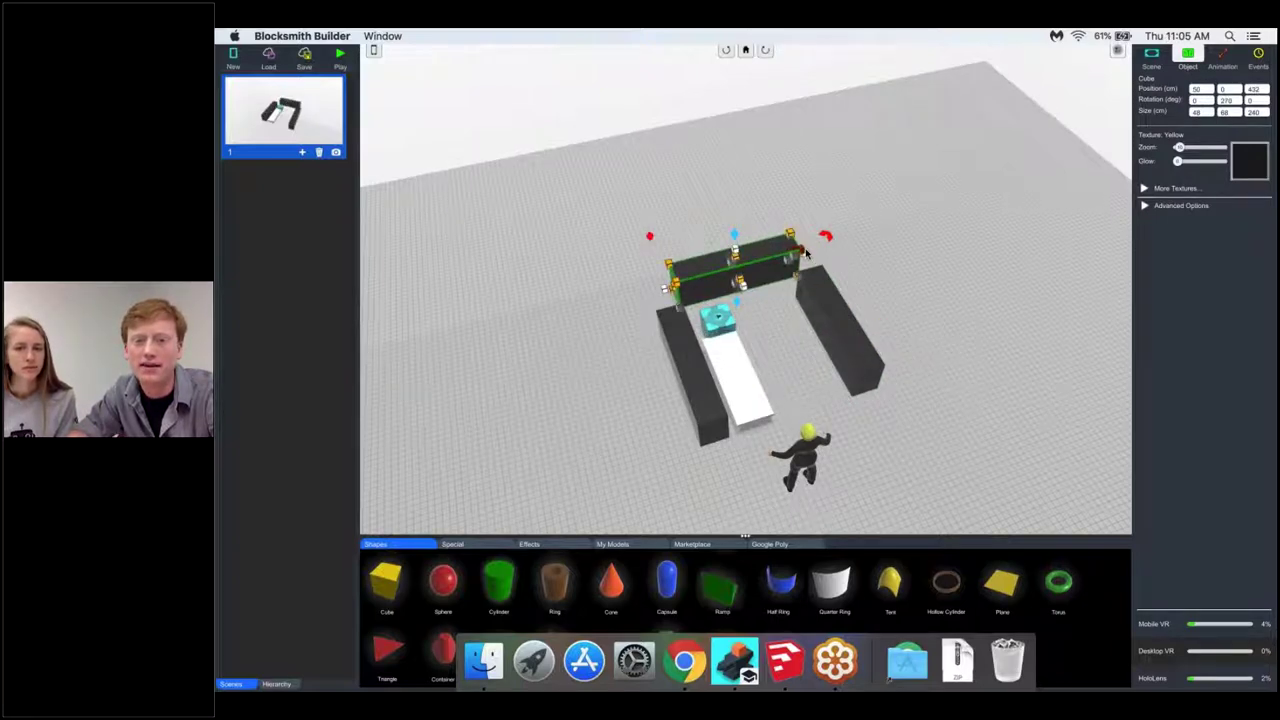
drag(790, 233, 766, 338)
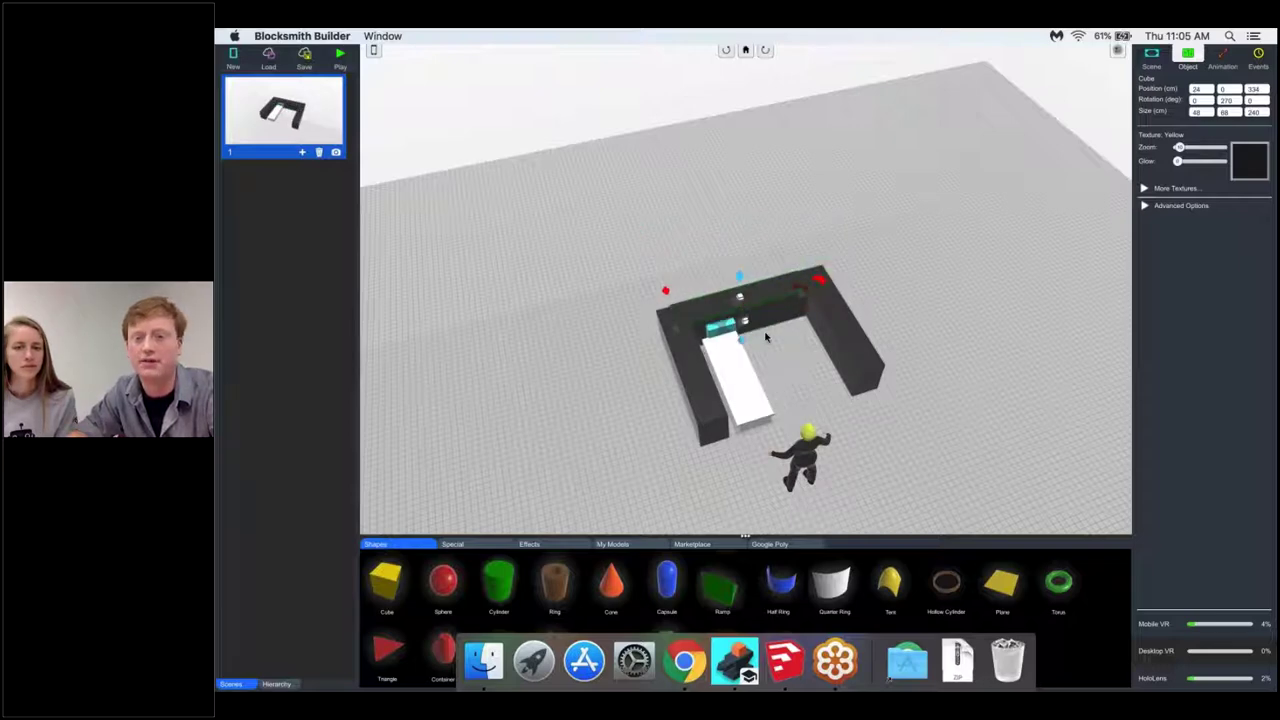
right_drag(765, 337, 900, 257)
right_drag(720, 350, 788, 319)
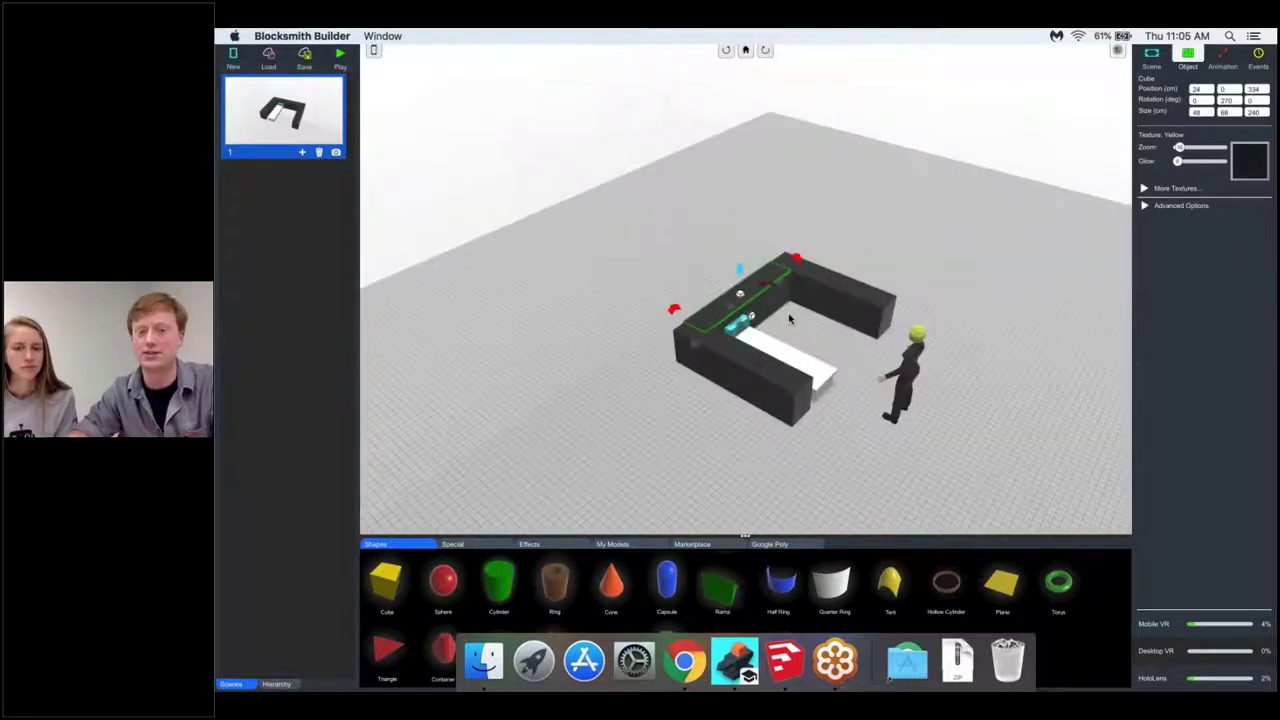
drag(789, 318, 720, 309)
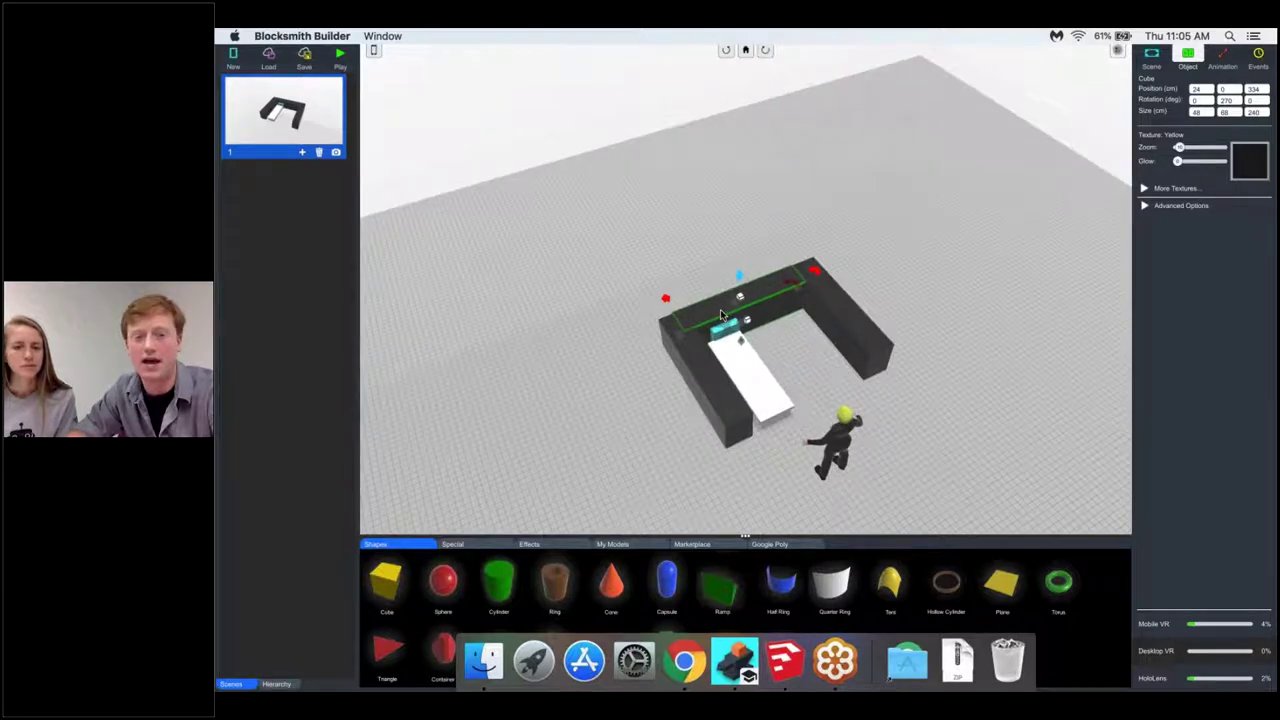
- Duplicate another dark block into a wide, low base spanning the enclosure
key(super+v)
drag(622, 330, 894, 367)
drag(793, 373, 774, 320)
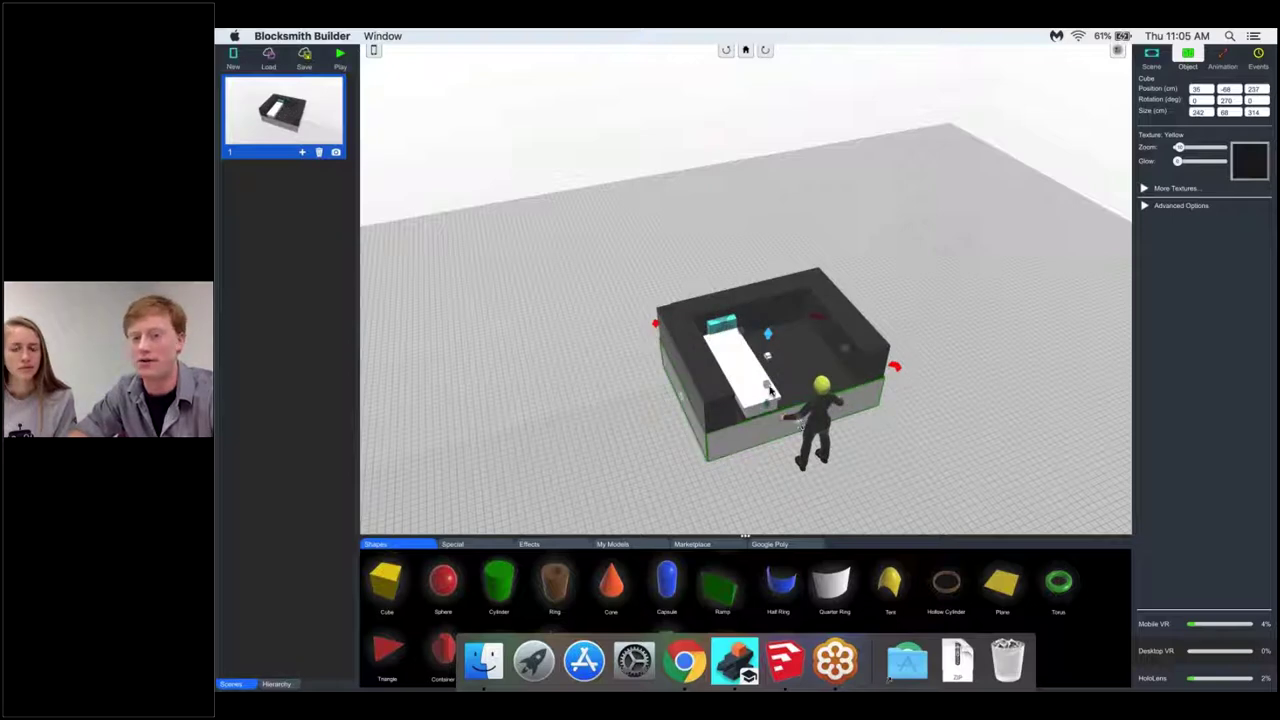
drag(767, 386, 769, 371)
right_drag(728, 355, 761, 411)
drag(651, 237, 877, 434)
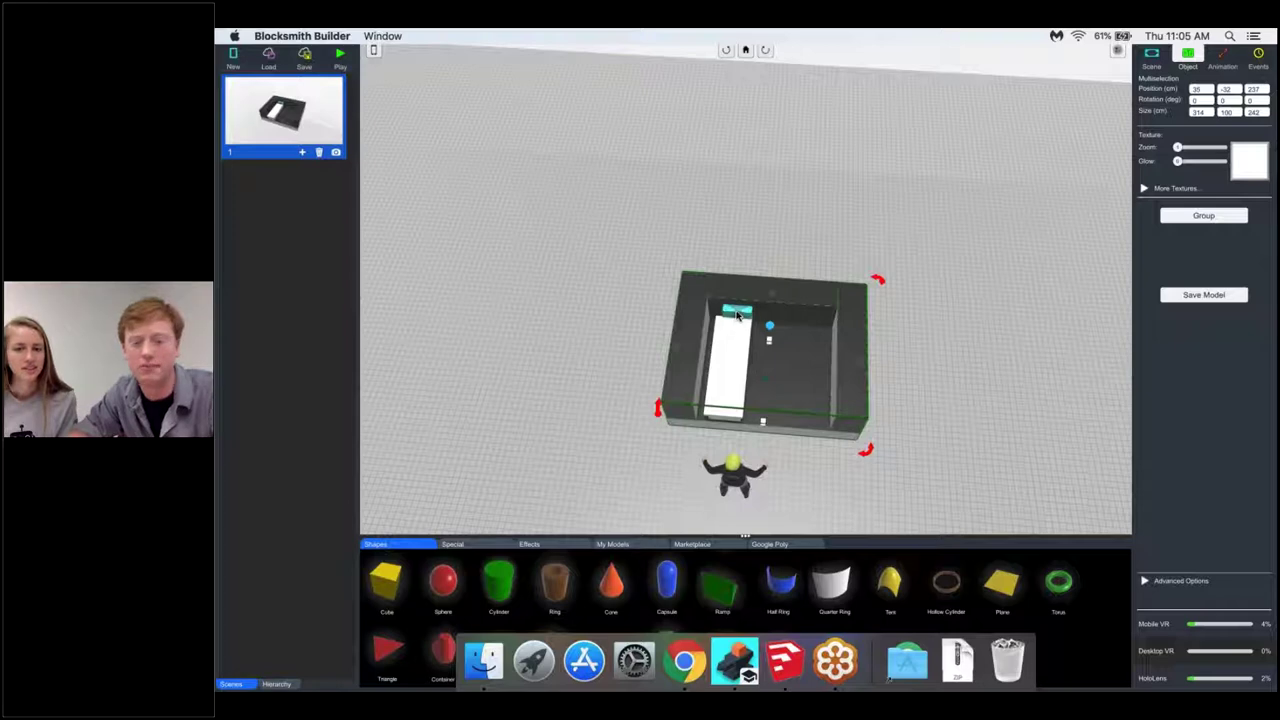
- Group the four dark box pieces into a single object
key(super+g)
right_drag(806, 263, 731, 382)
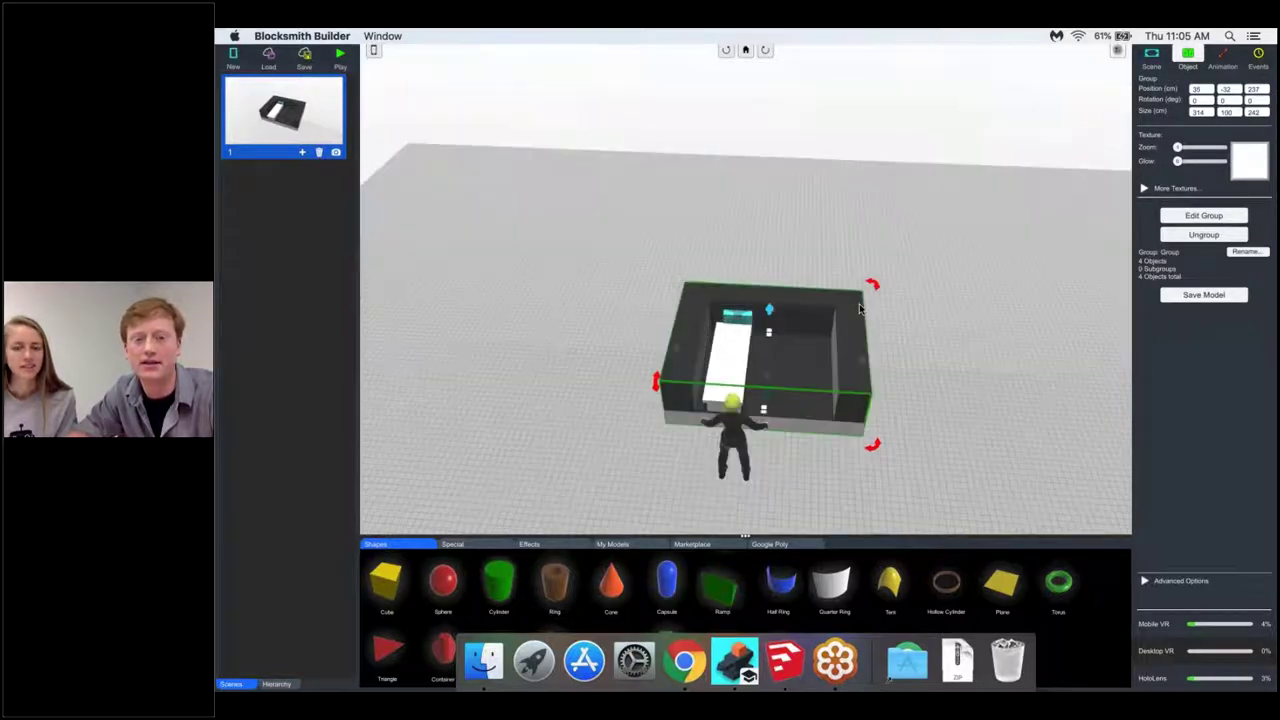
key(super+z)
click(903, 328)
click(801, 346)
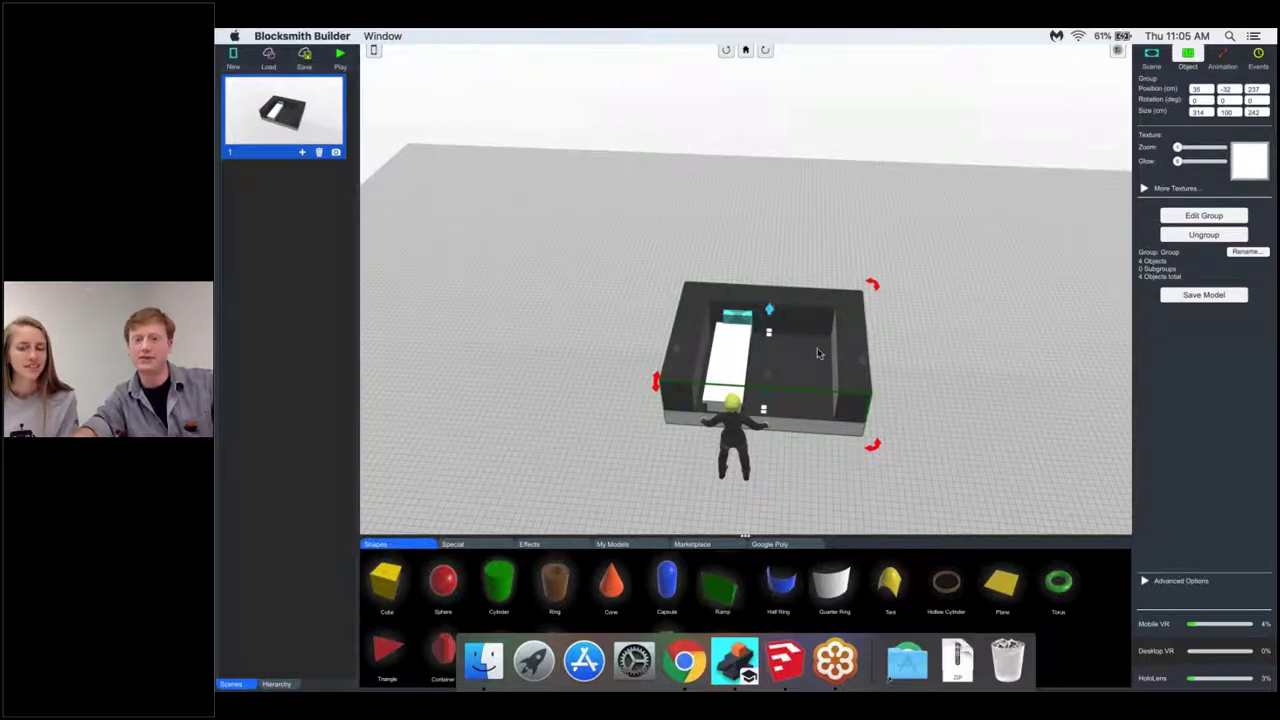
- Nudge the grouped dark box into place around the bed
drag(817, 353, 783, 292)
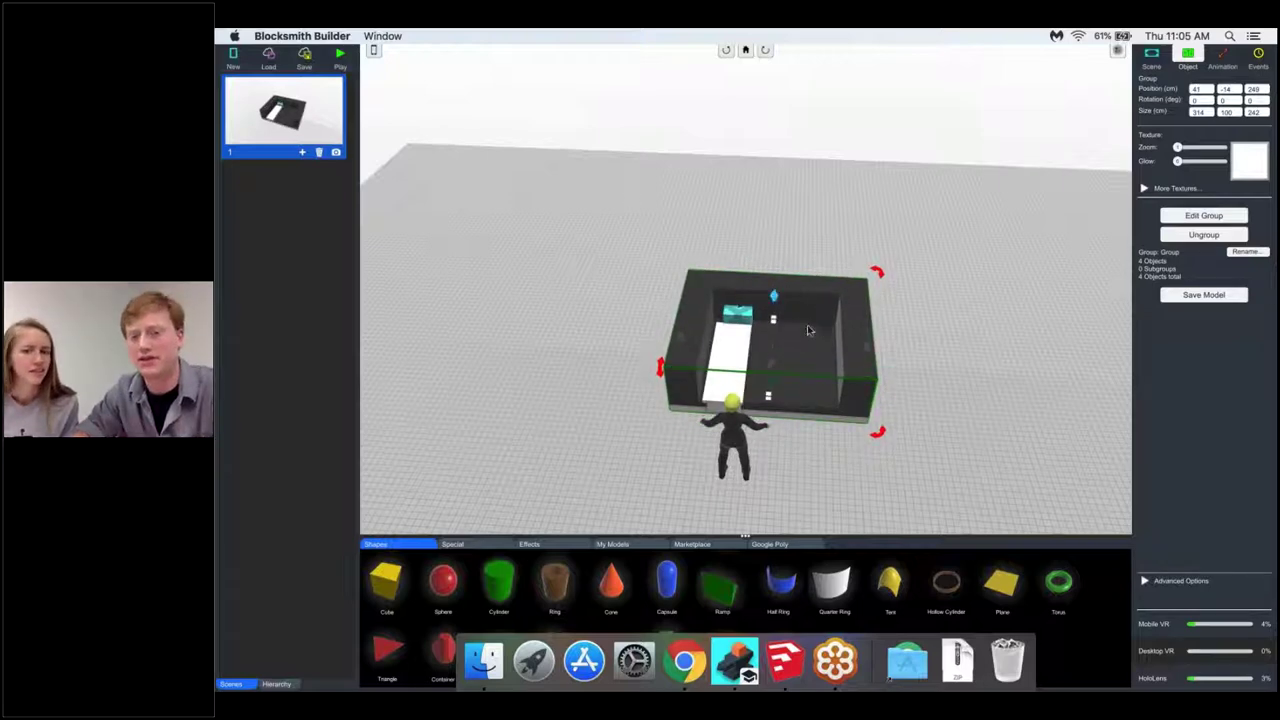
right_drag(810, 330, 804, 330)
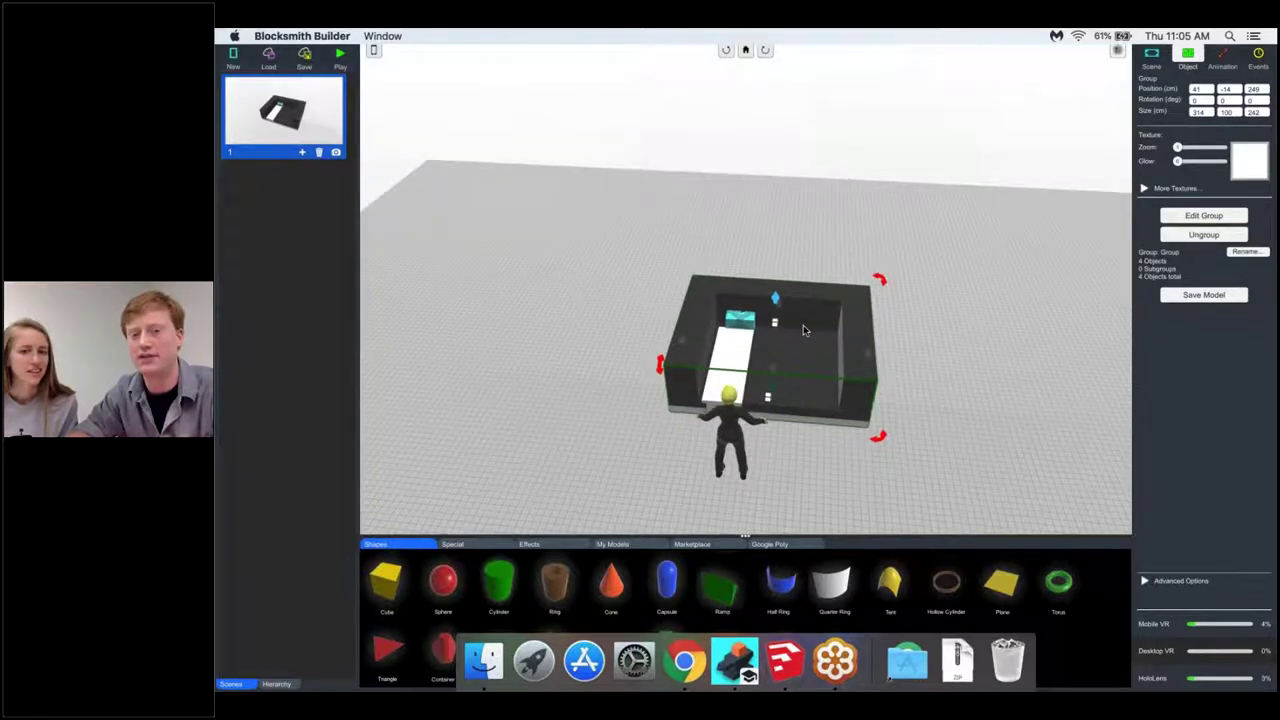
mouse_move(789, 311)
mouse_down()
mouse_move(801, 331)
mouse_move(779, 317)
mouse_up()
click(760, 326)
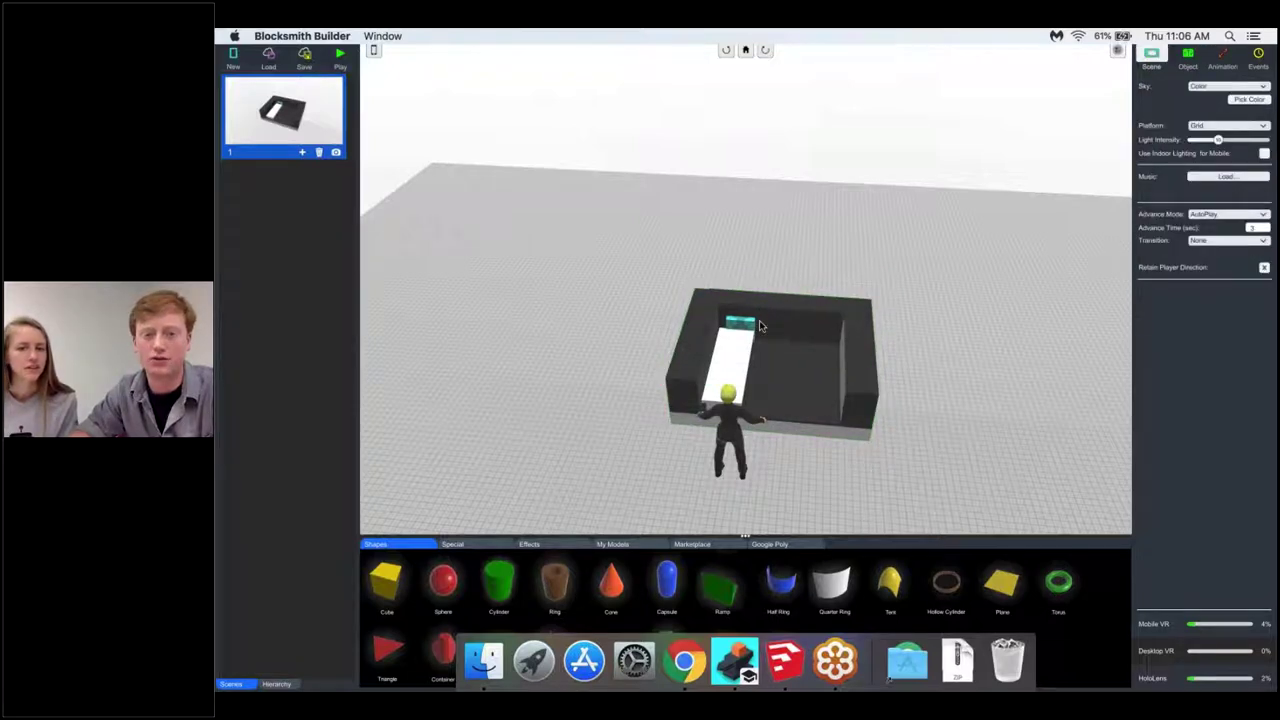
- Select the white bed group from a top-down view
scroll(760, 326, down, 2)
scroll(855, 330, up, 2)
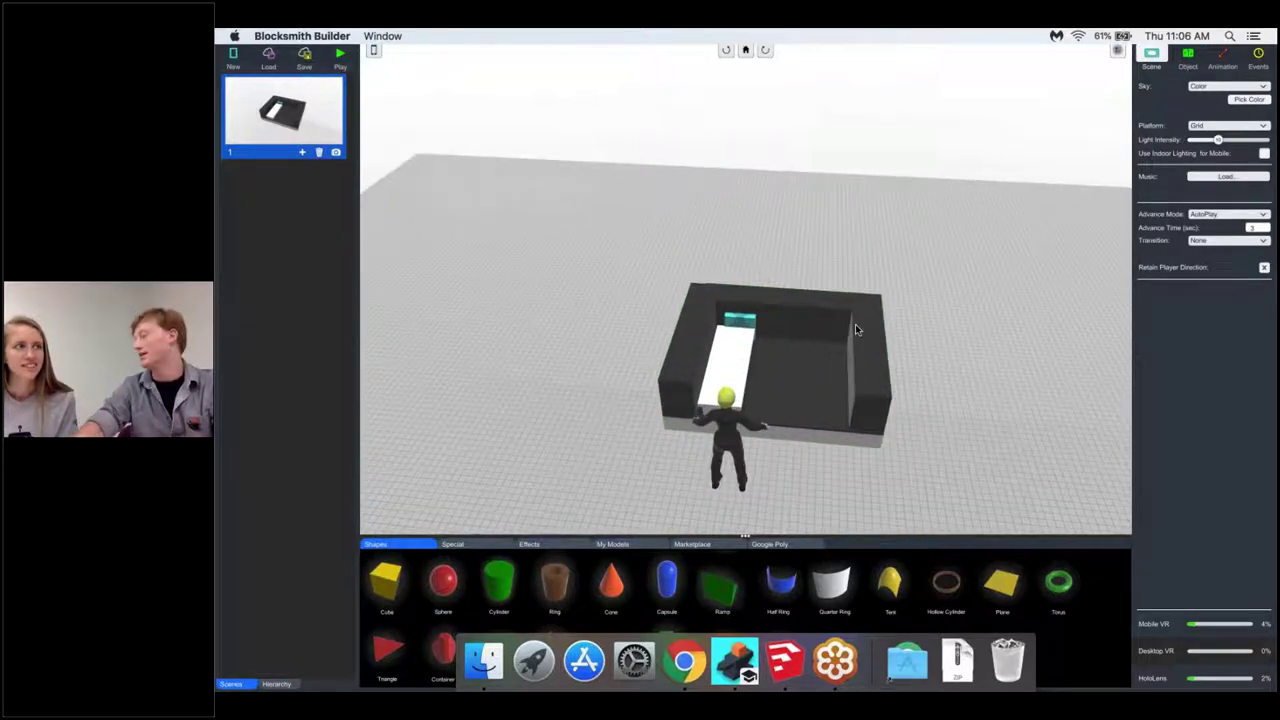
right_drag(855, 324, 626, 362)
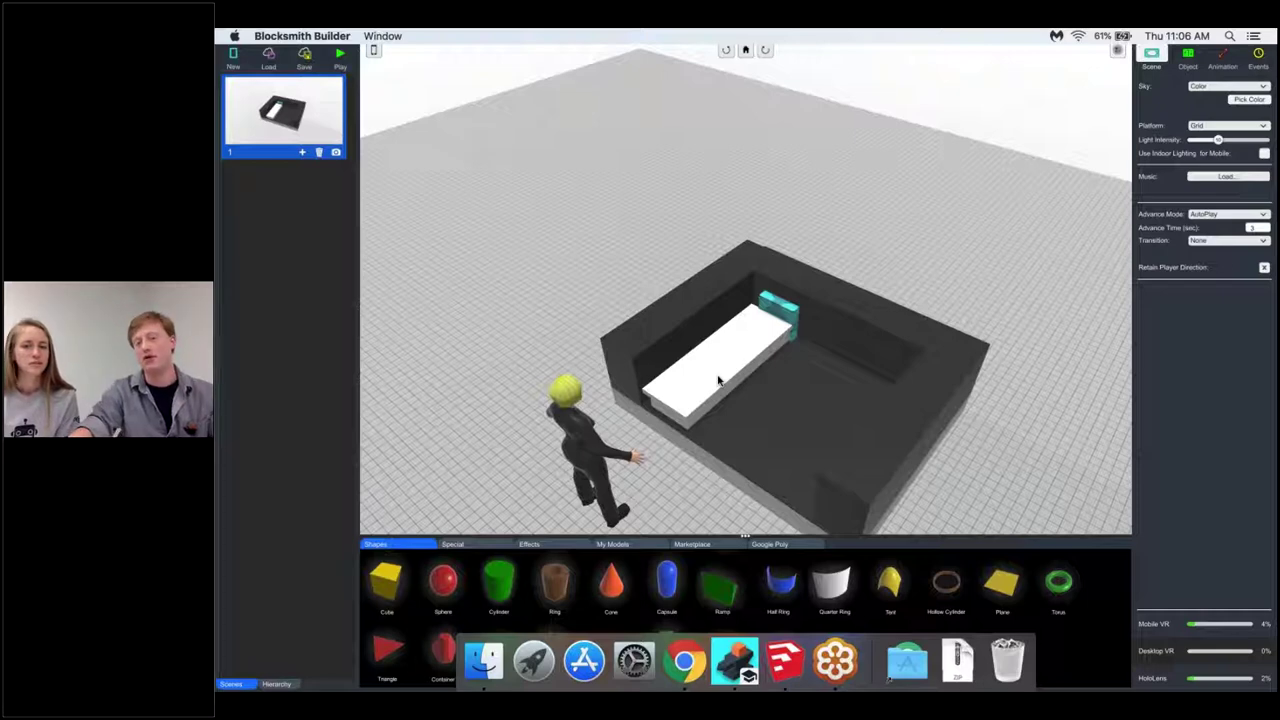
scroll(717, 380, down, 2)
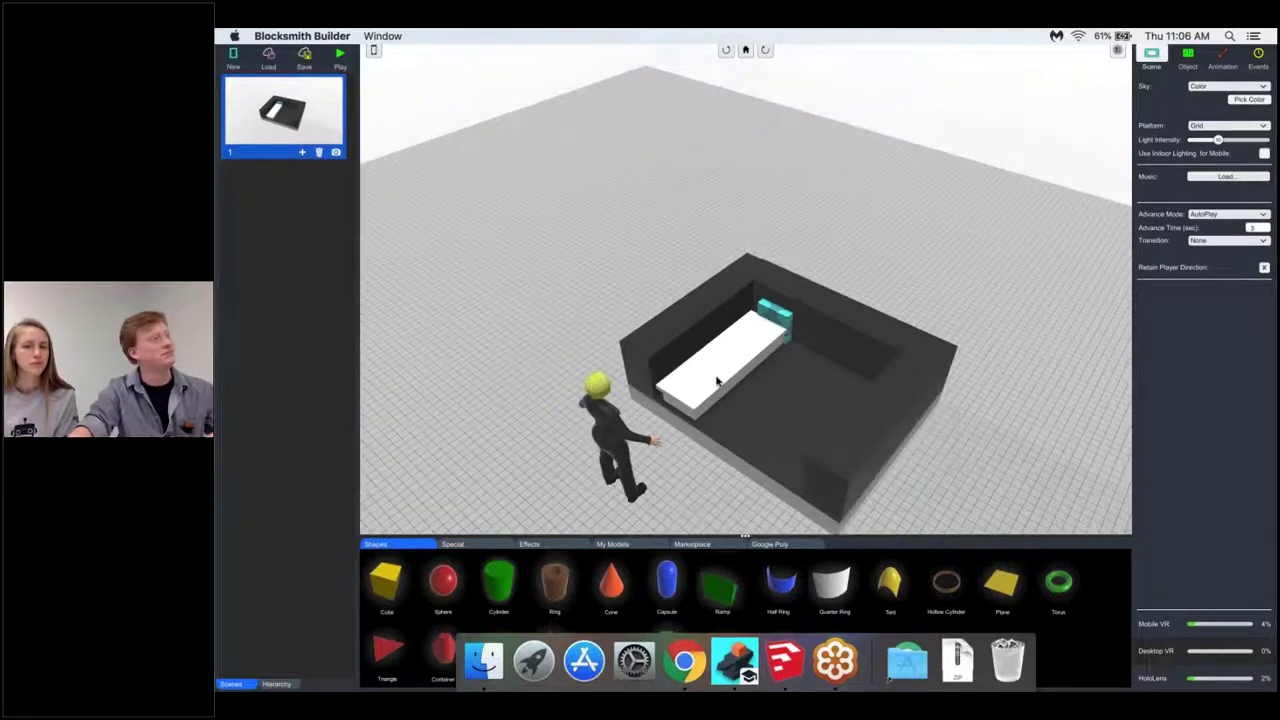
scroll(717, 380, down, 1)
click(717, 380)
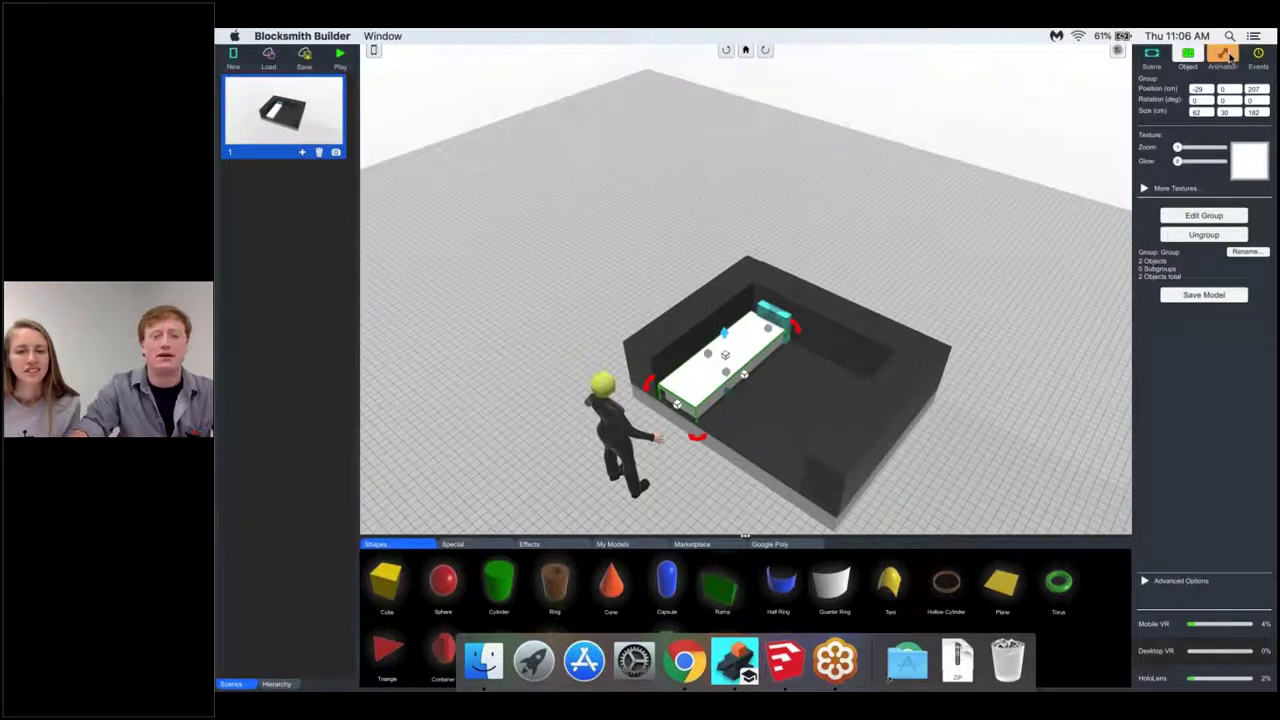
- Add a new cube inside the box and shrink it to a 46 × 34 × 174 cm bed
click(1224, 57)
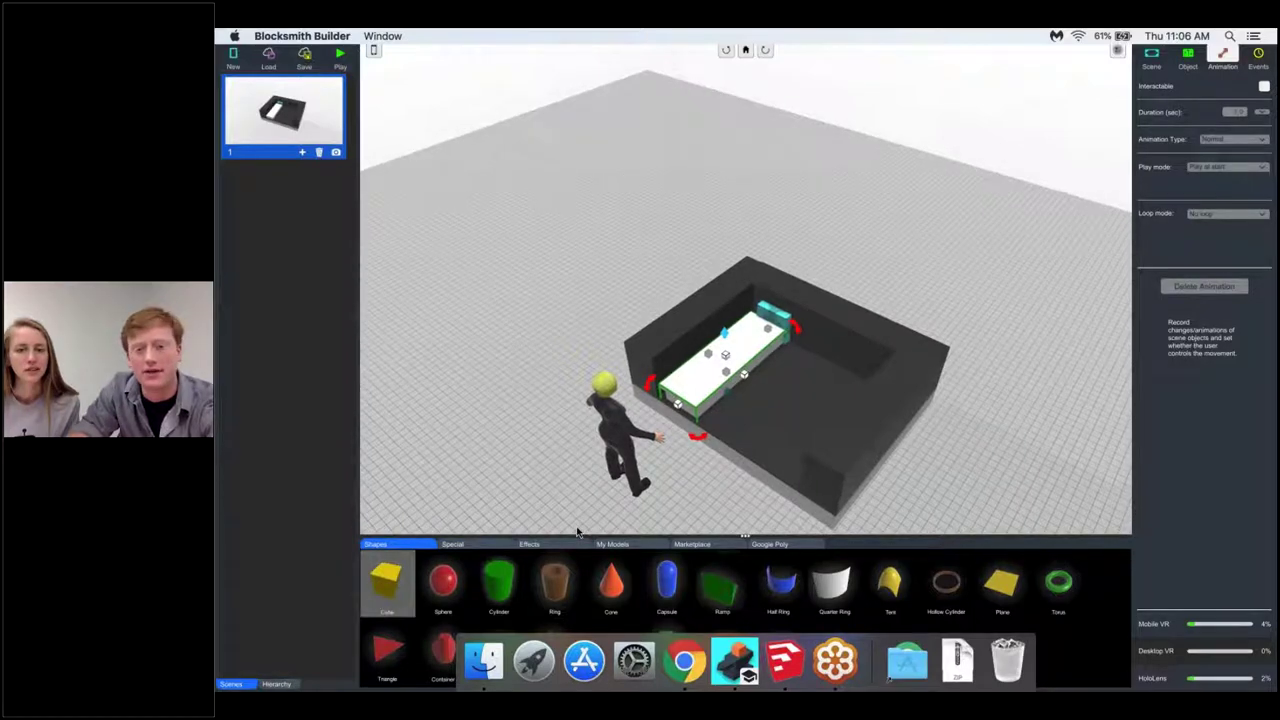
drag(577, 532, 766, 420)
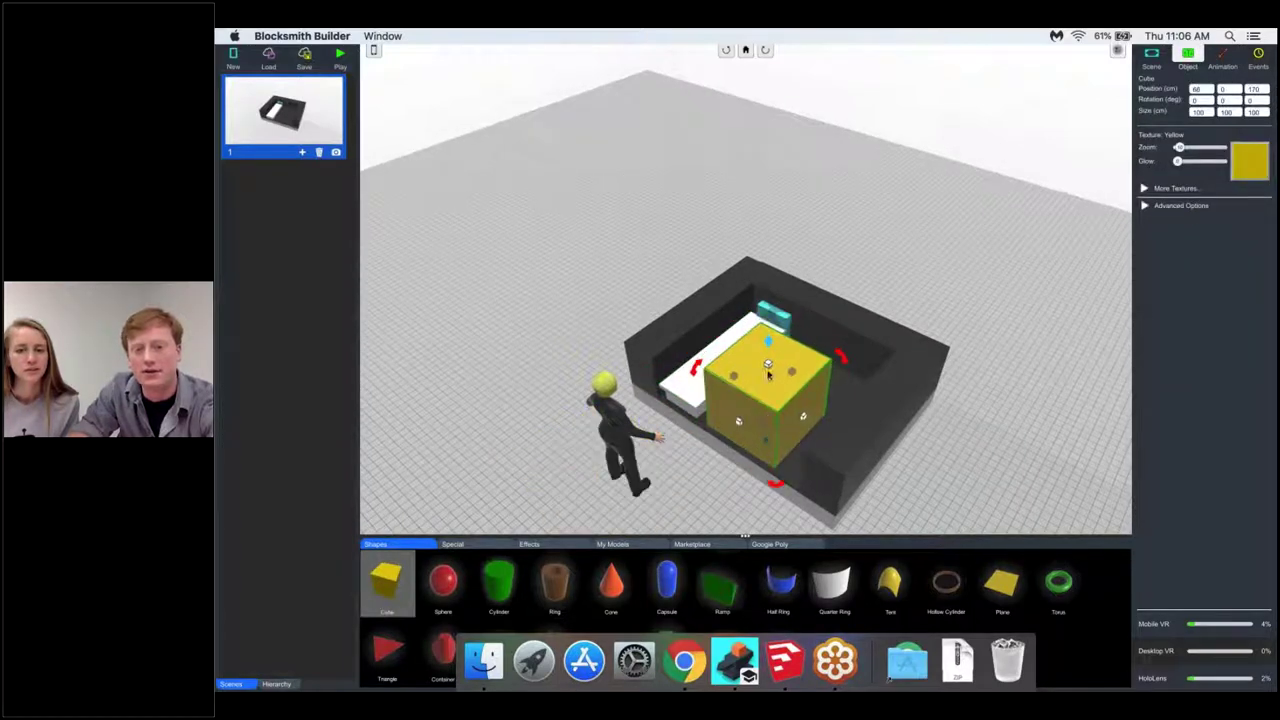
drag(768, 366, 806, 350)
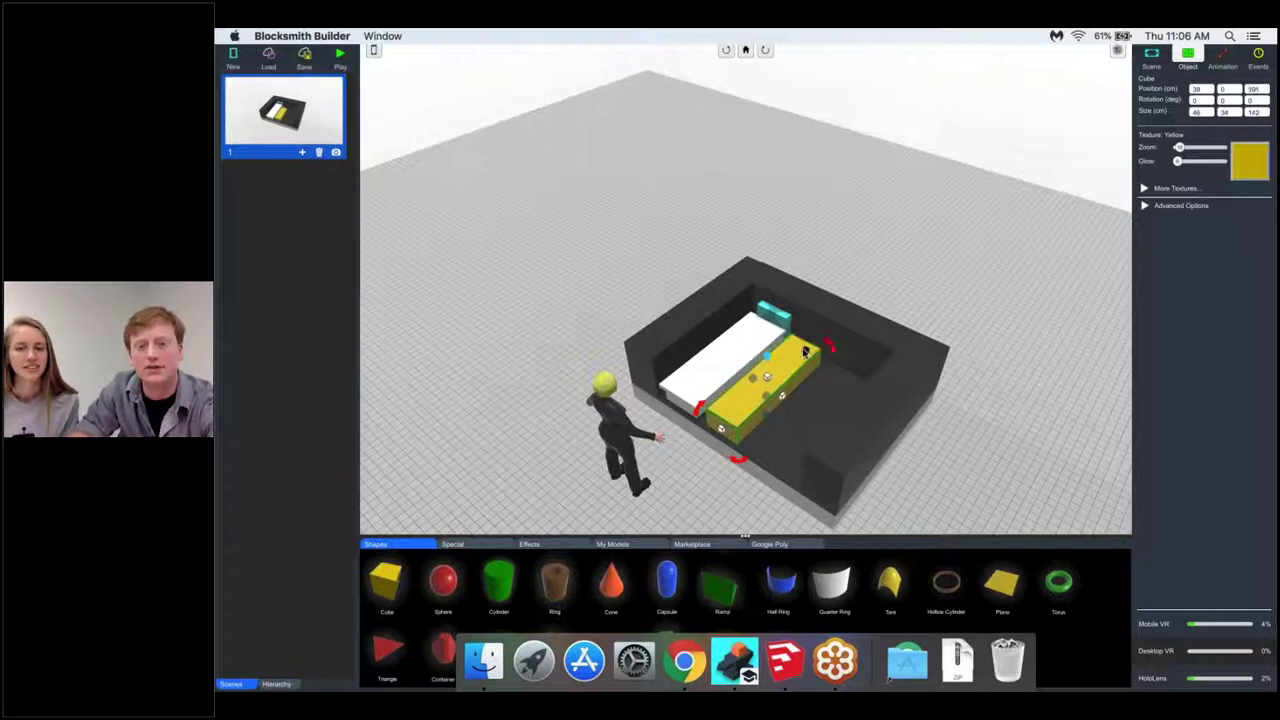
- Colour the new block white and deselect it
click(1248, 172)
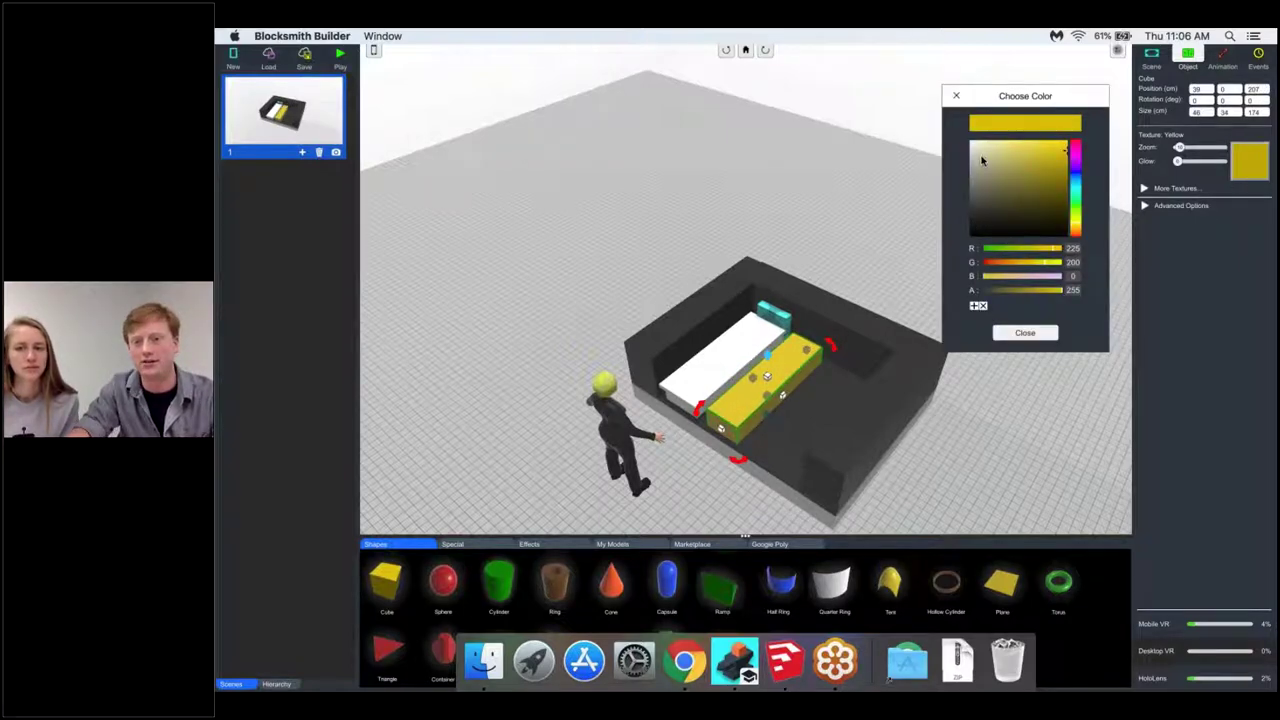
click(976, 148)
click(970, 142)
click(1020, 334)
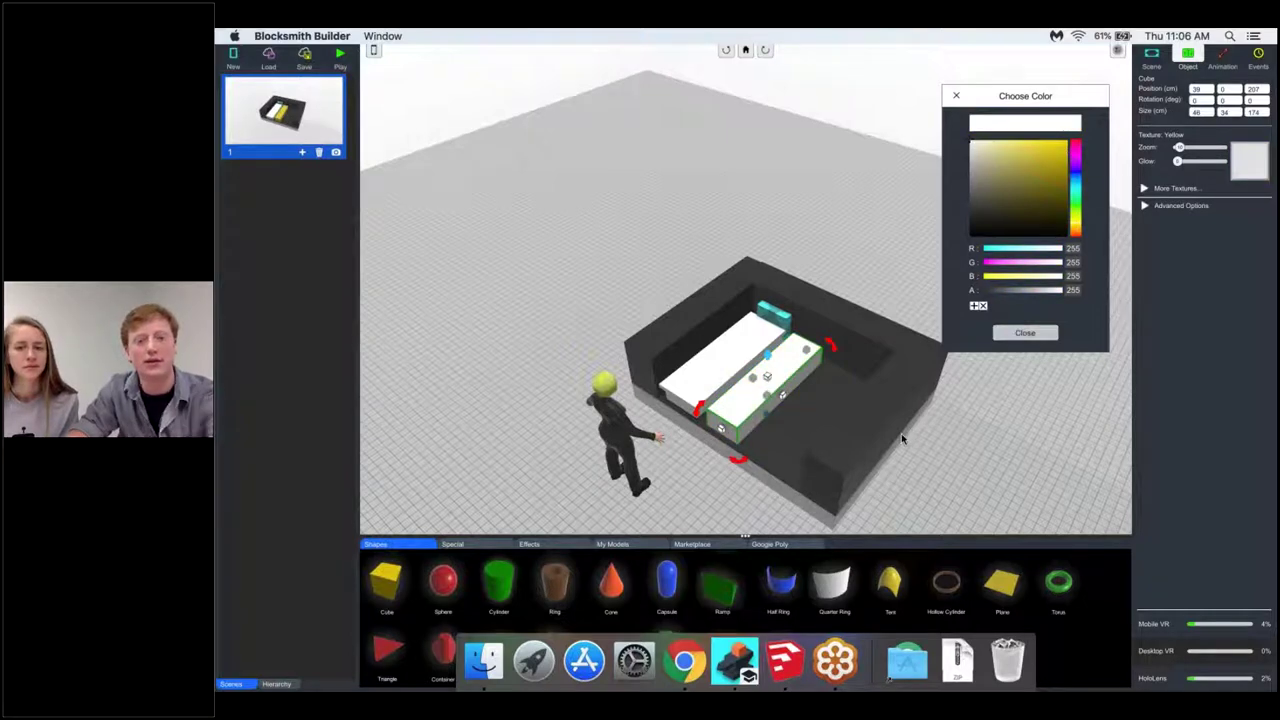
scroll(719, 422, down, 1)
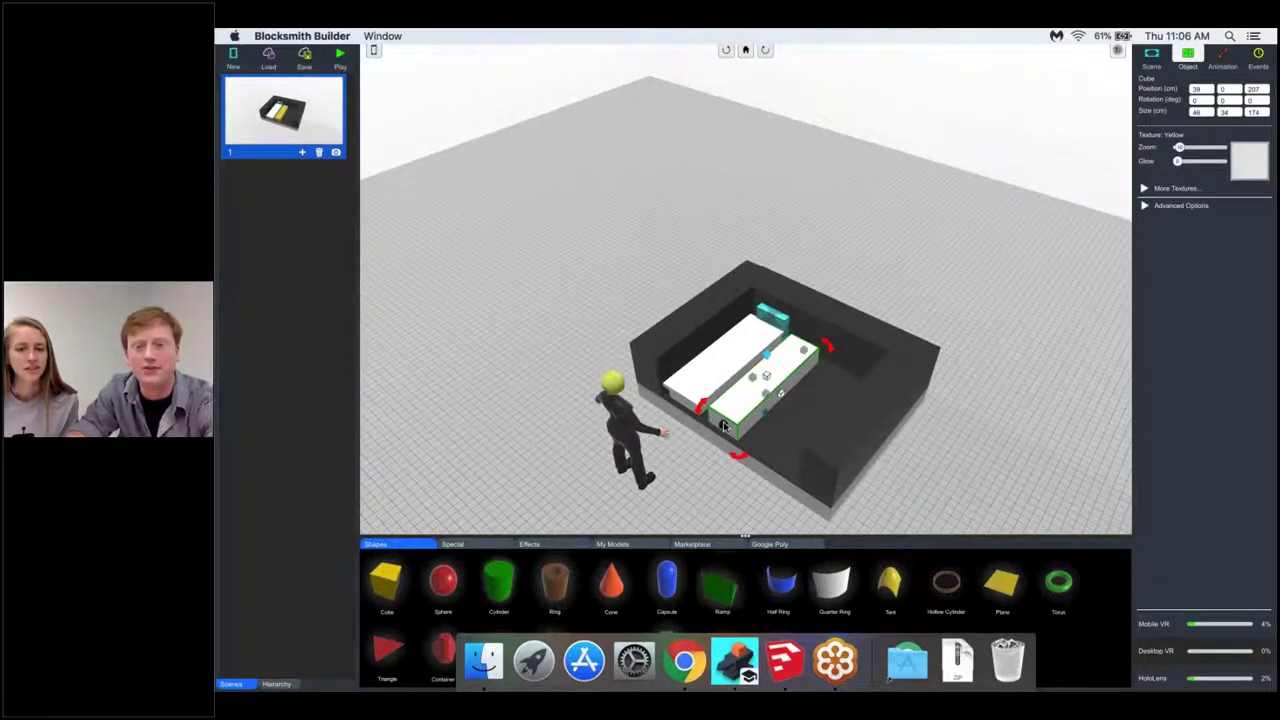
scroll(724, 425, down, 1)
scroll(560, 309, up, 2)
click(560, 310)
click(499, 545)
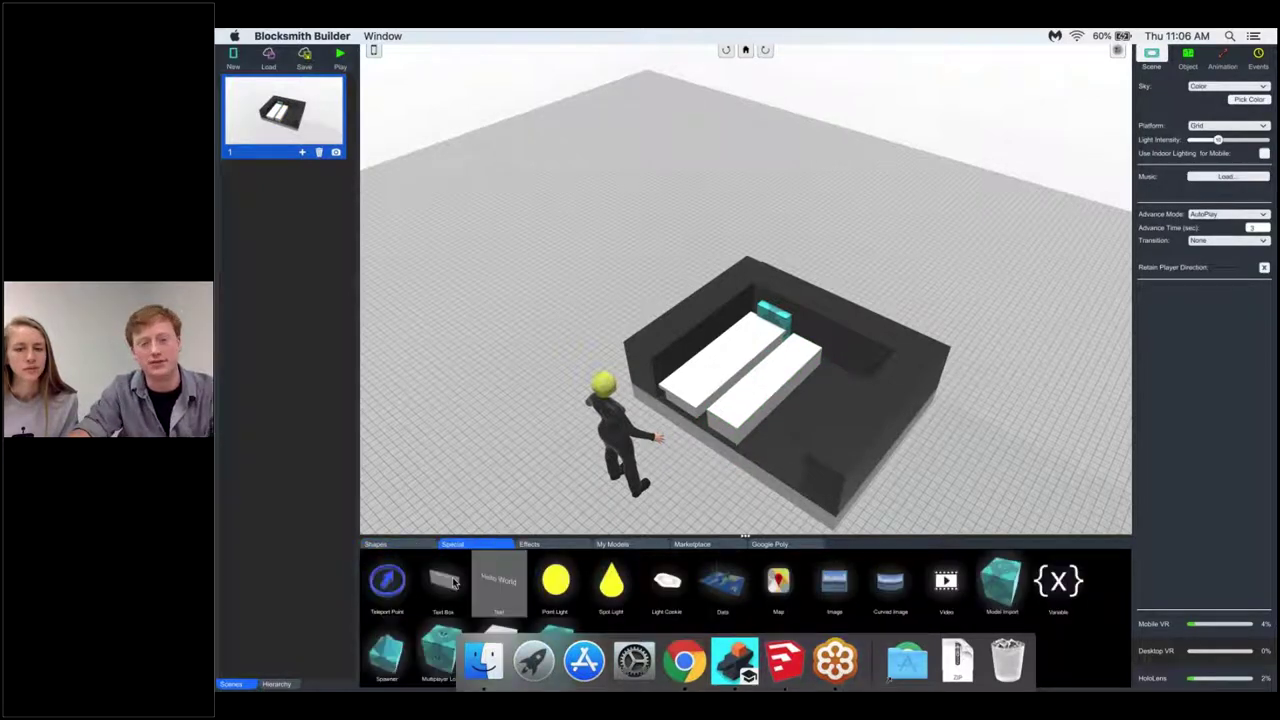
- Add a sound object at the second slab's far end, lower its volume slightly, and load piano-d.wav
click(558, 630)
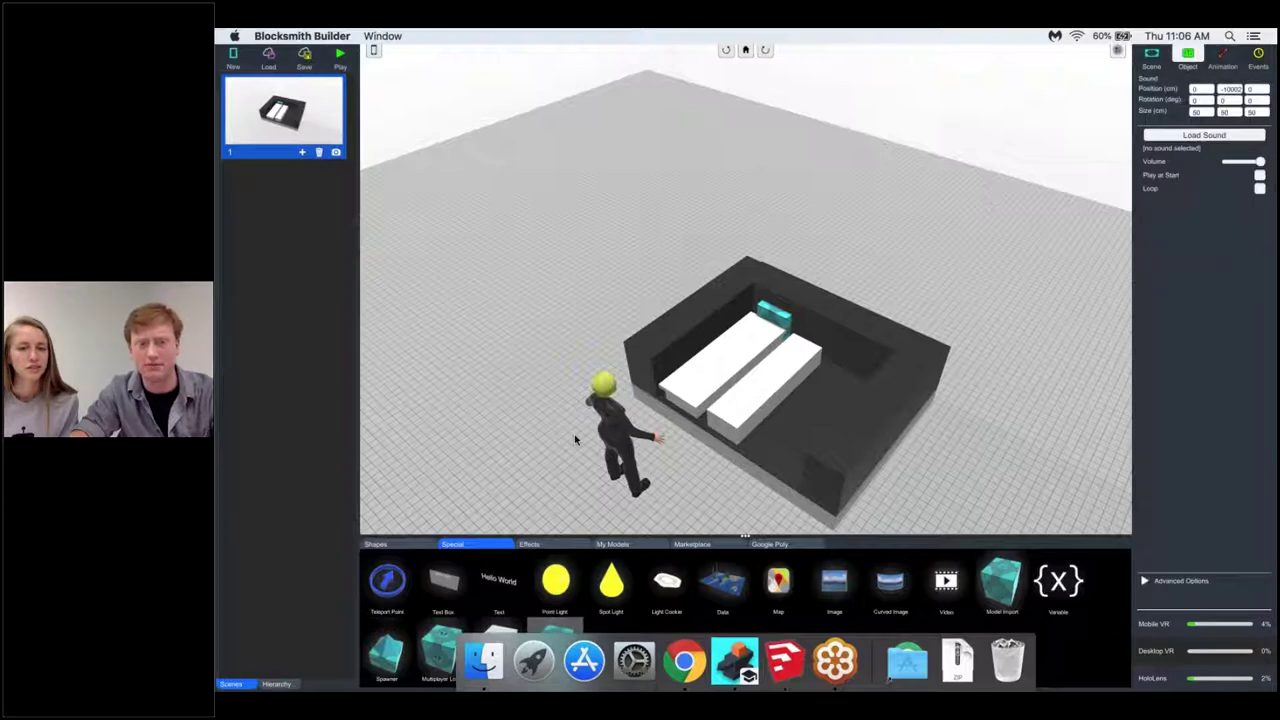
drag(688, 442, 813, 357)
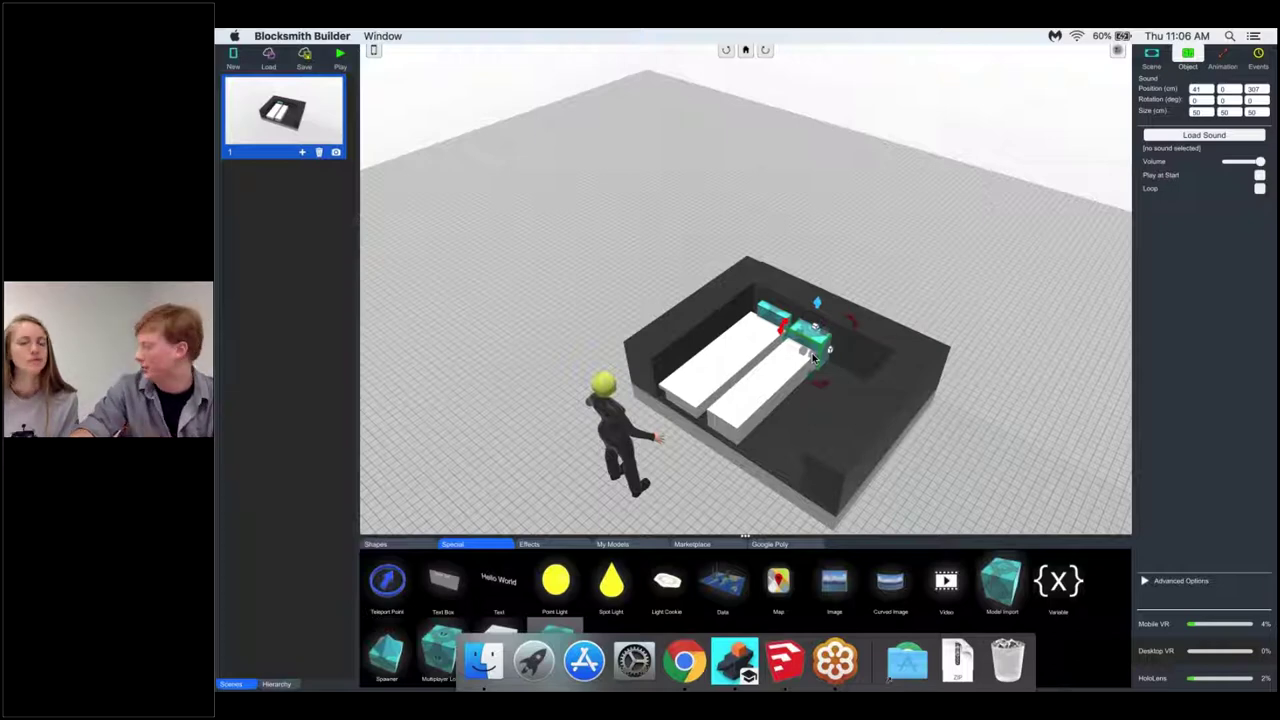
drag(813, 357, 814, 356)
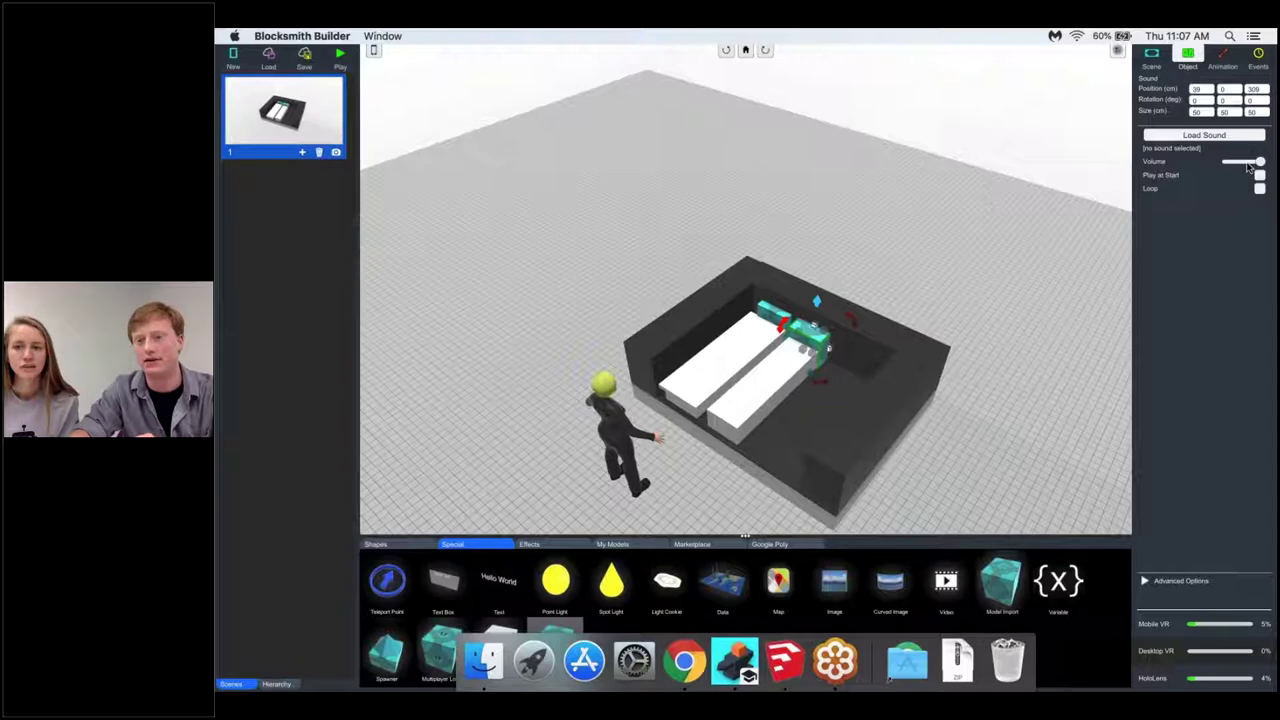
drag(1248, 164, 1236, 163)
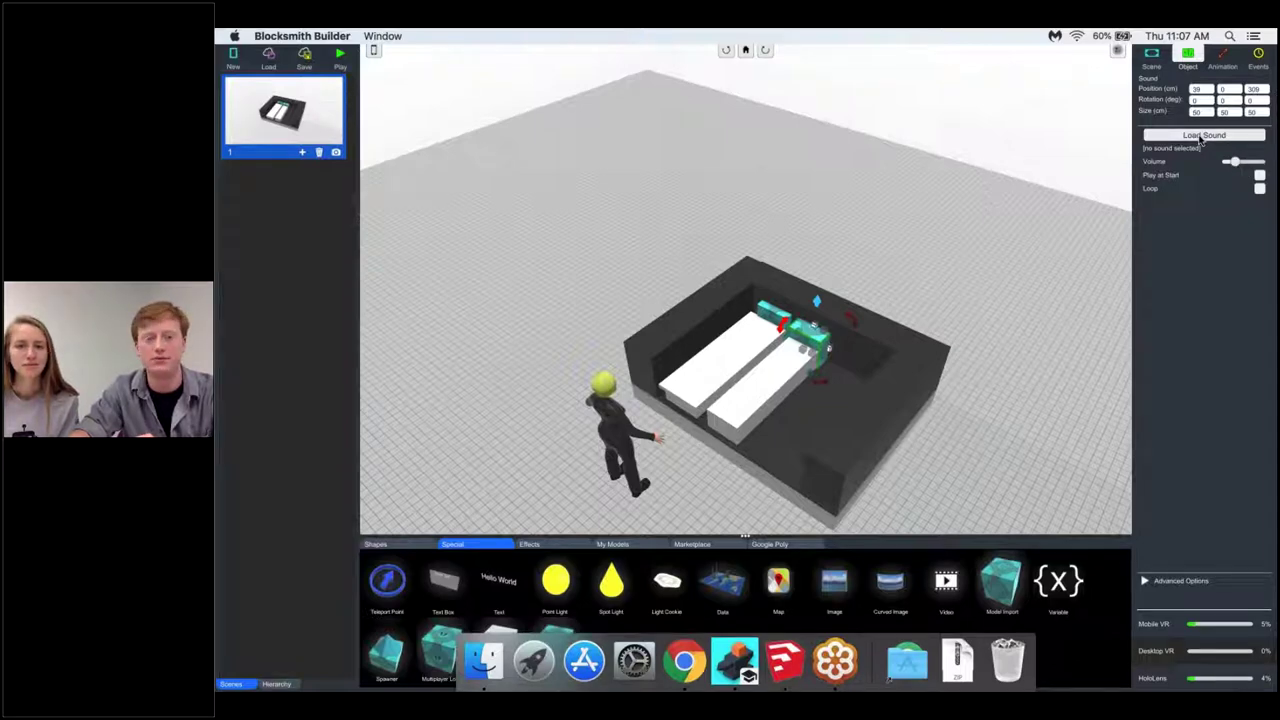
click(1202, 136)
click(560, 271)
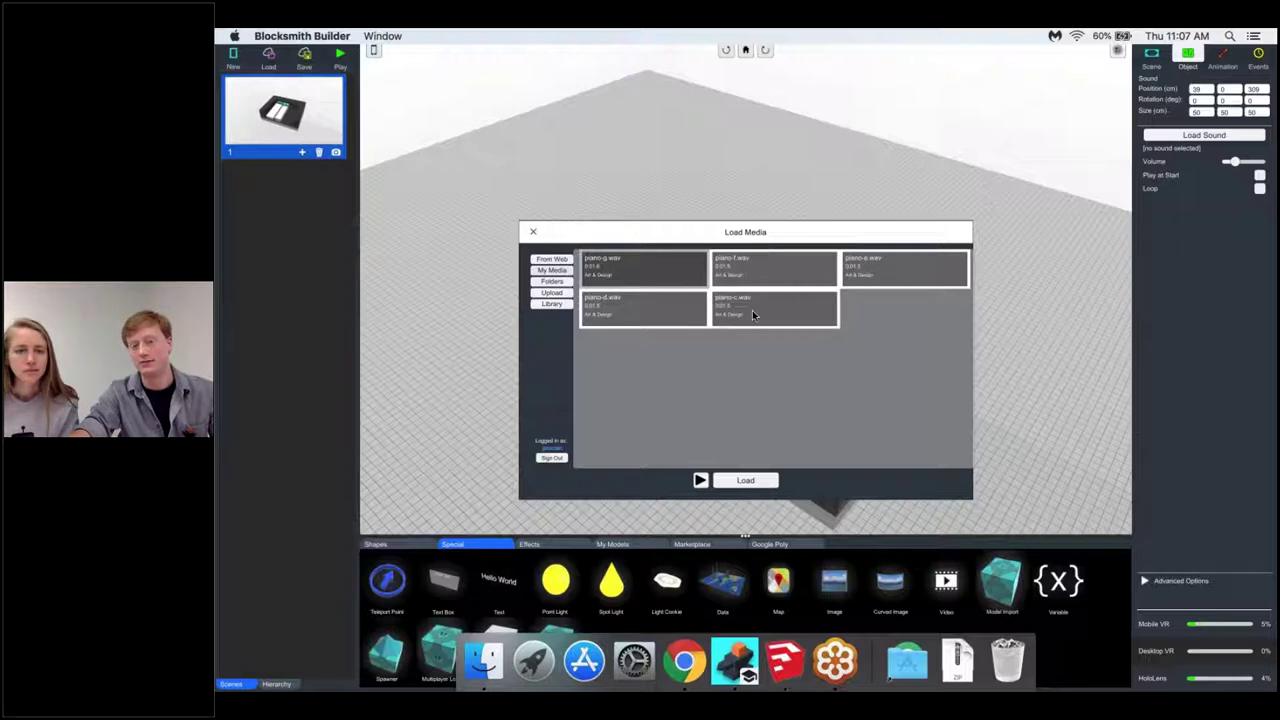
double_click(654, 317)
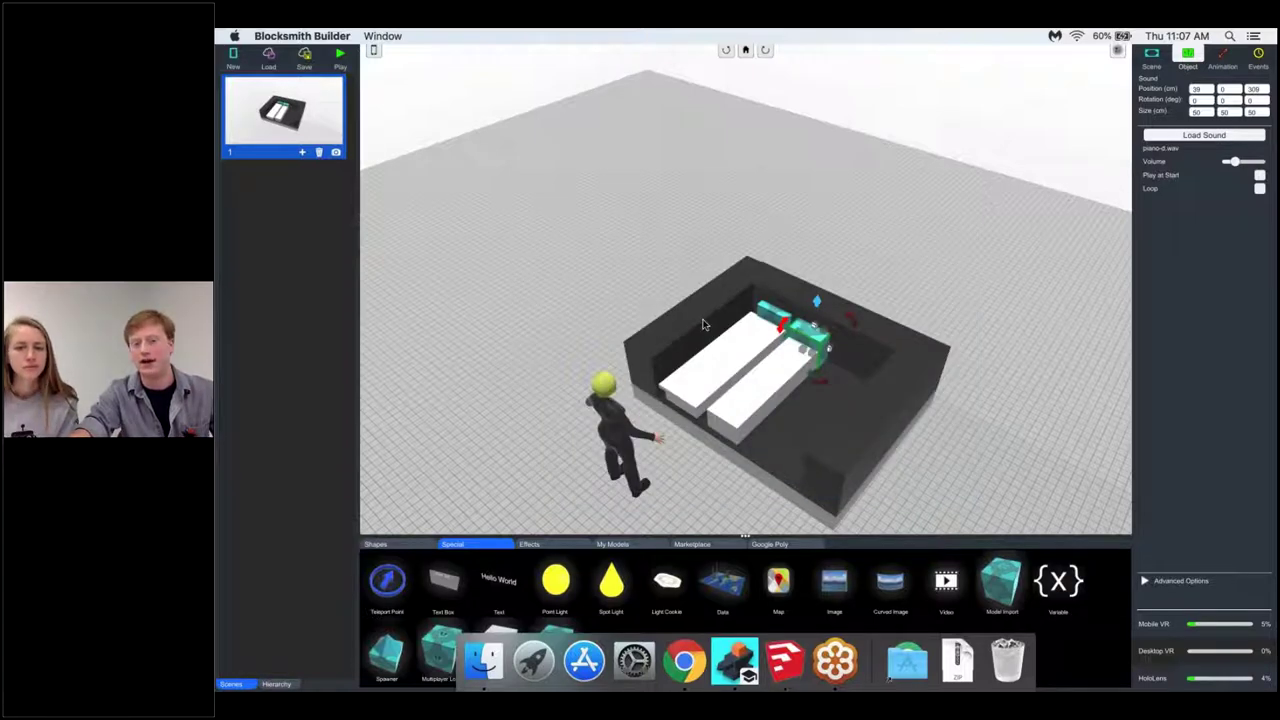
- Give the front white slab a new event: on Selection Start, its sound object plays
scroll(773, 338, up, 3)
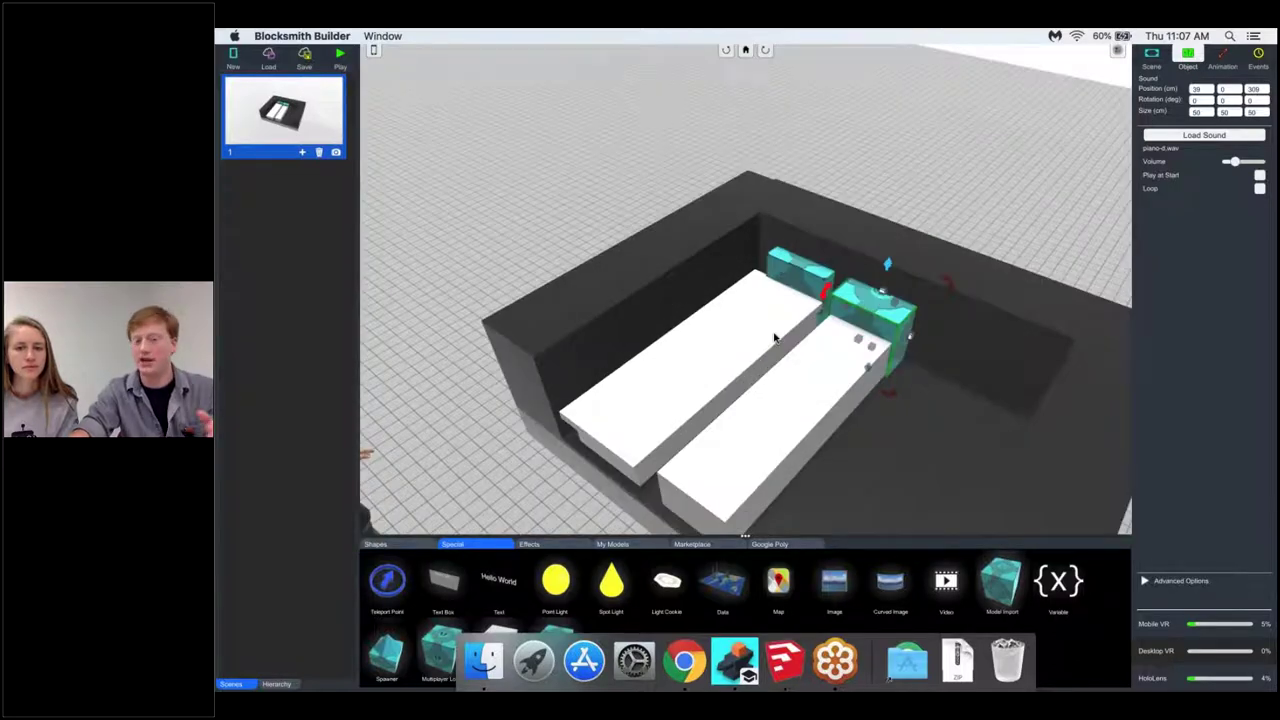
right_drag(774, 338, 741, 334)
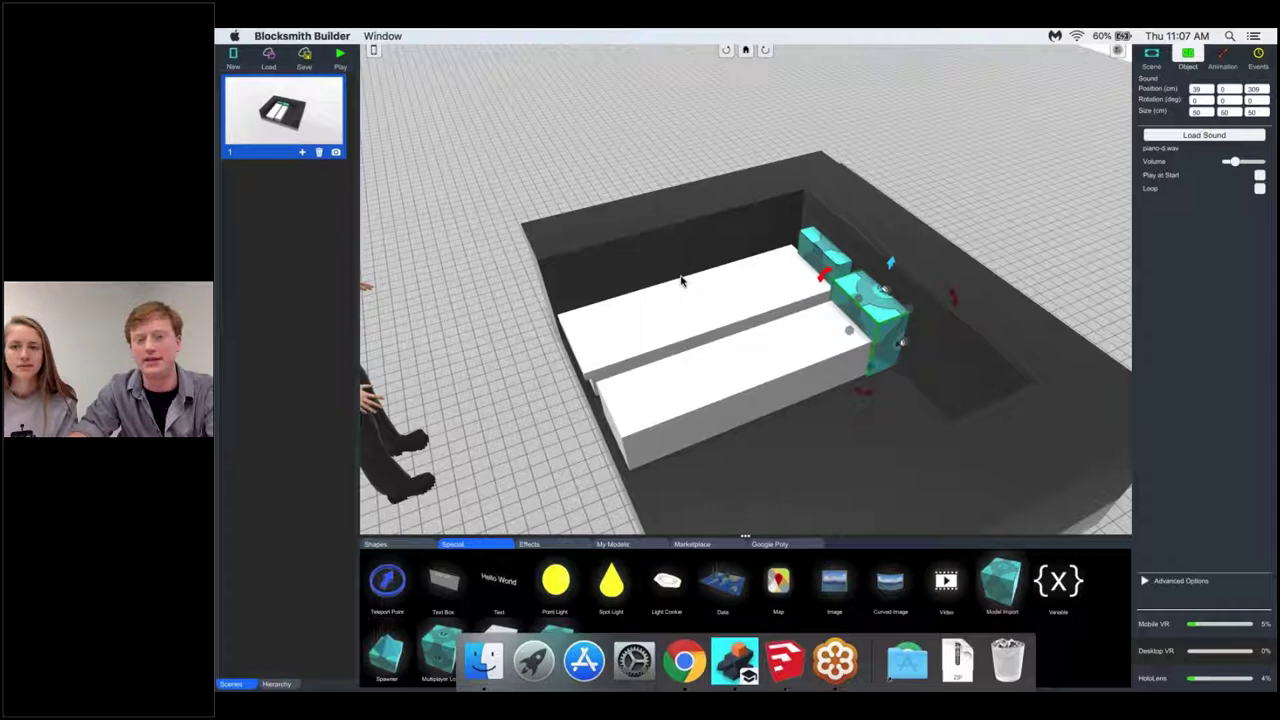
click(736, 398)
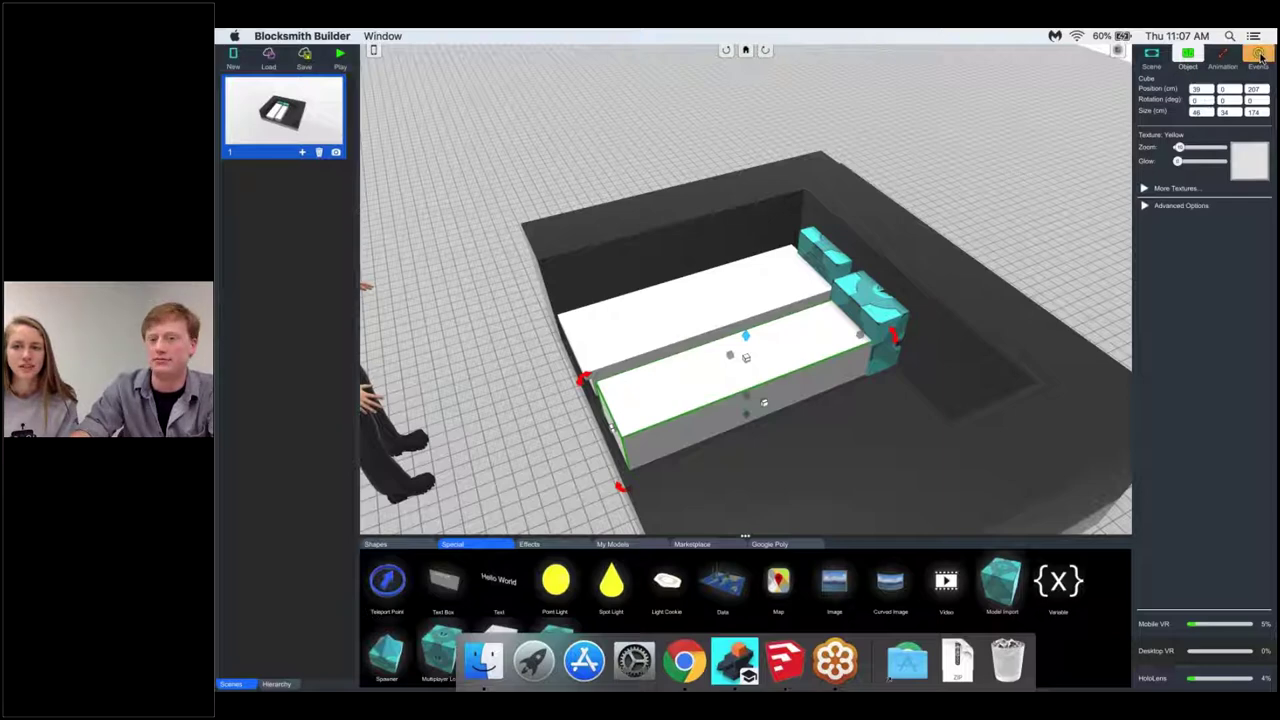
click(1259, 56)
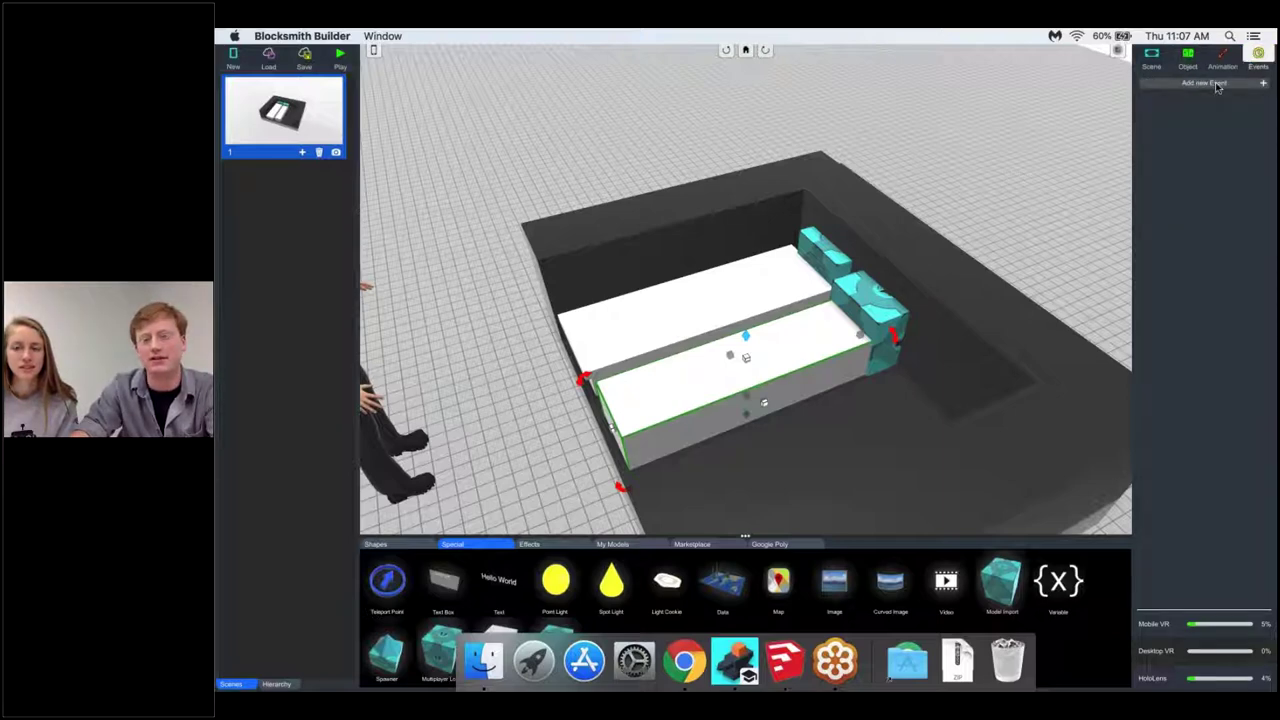
click(1215, 84)
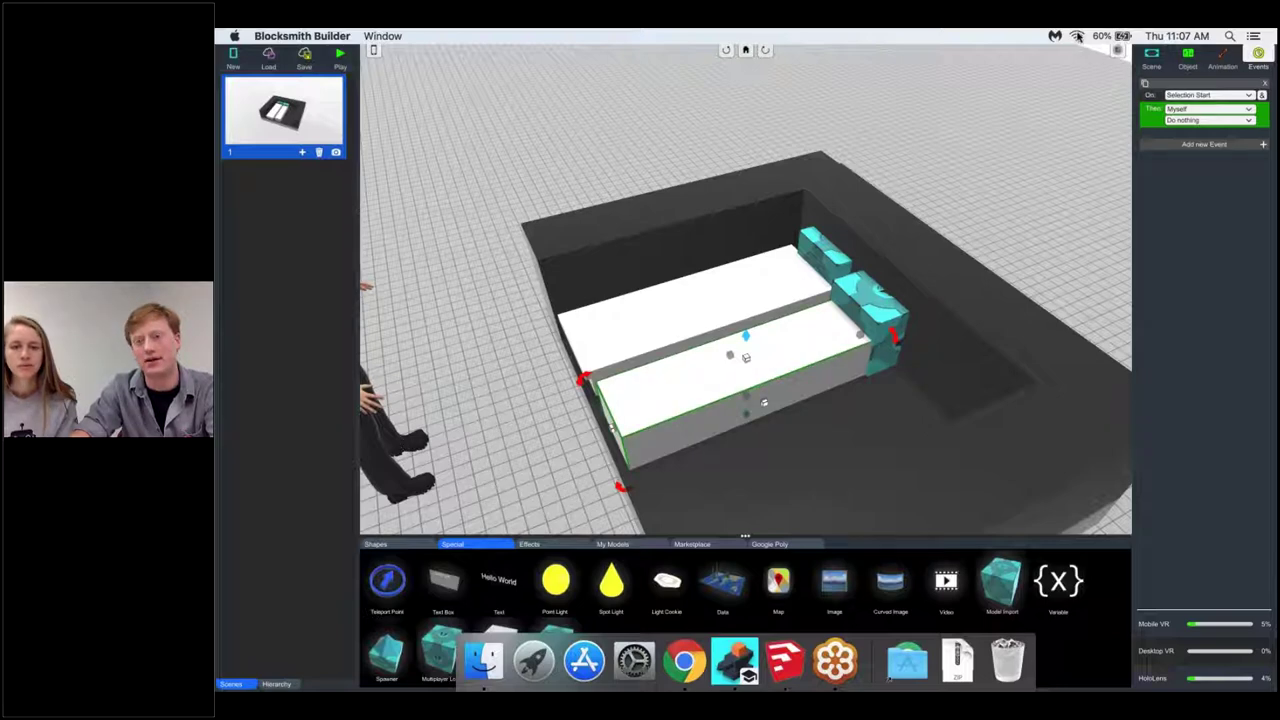
click(1183, 110)
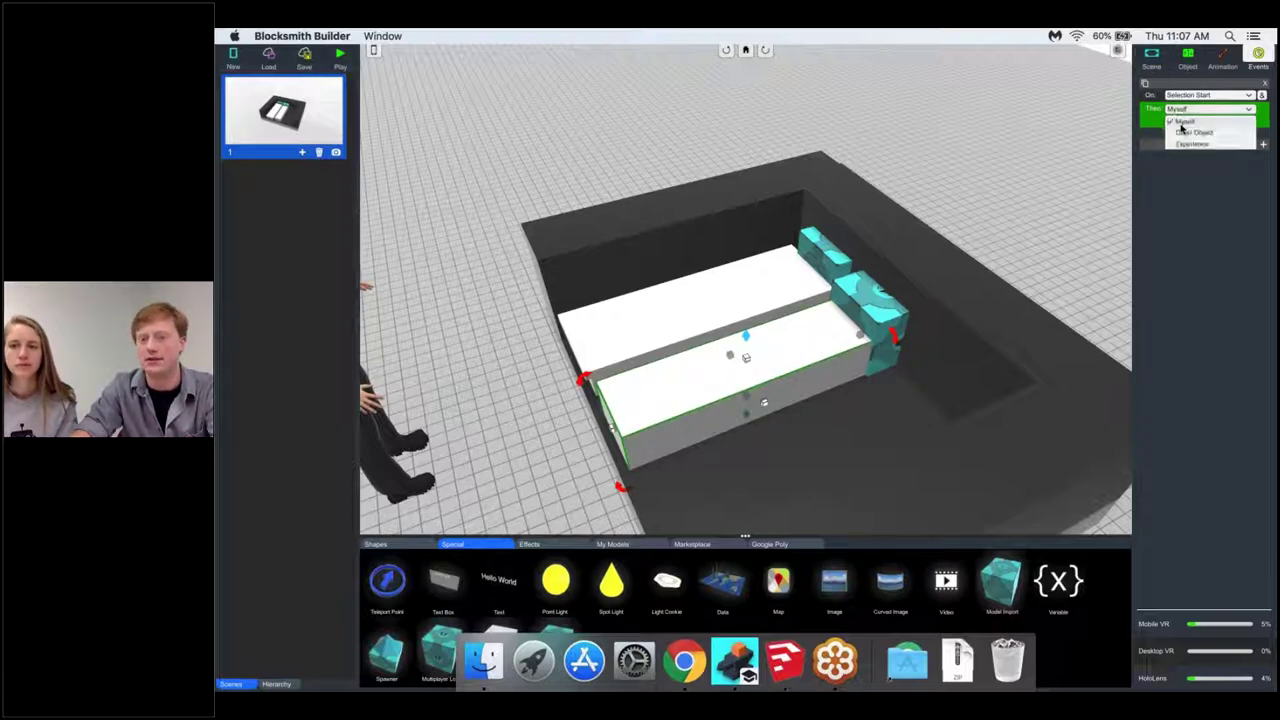
click(1190, 132)
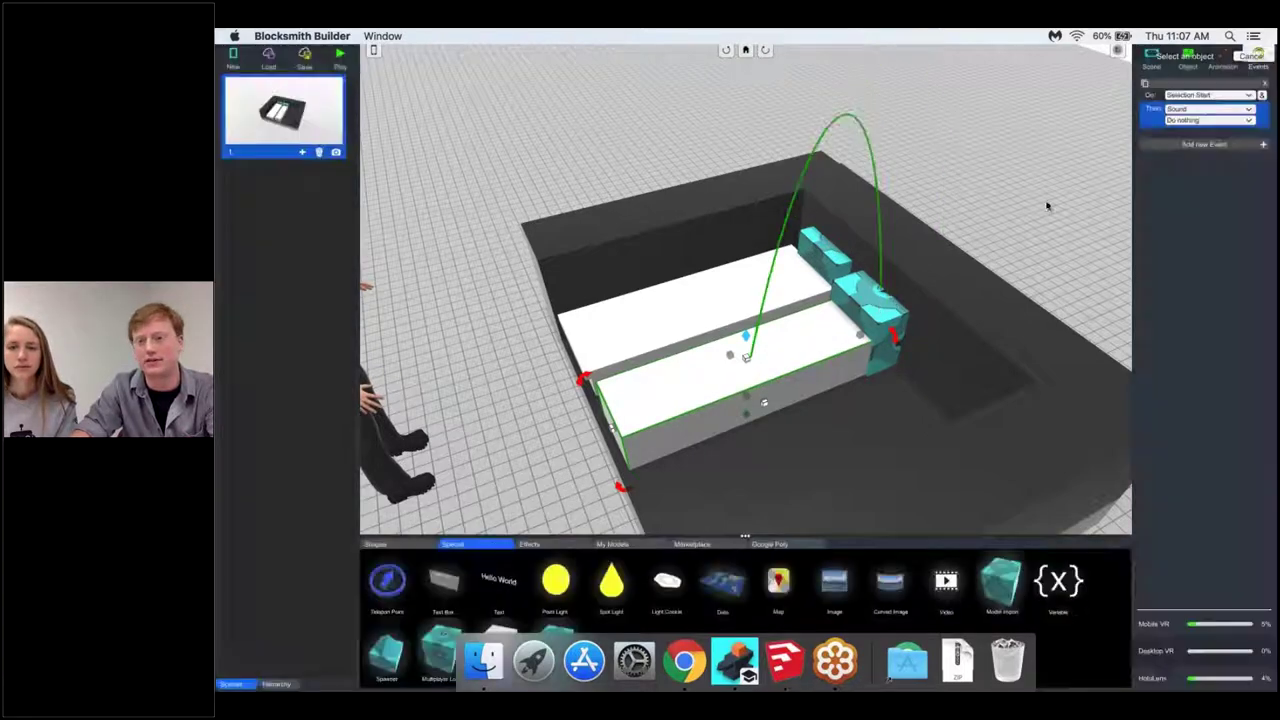
click(1200, 120)
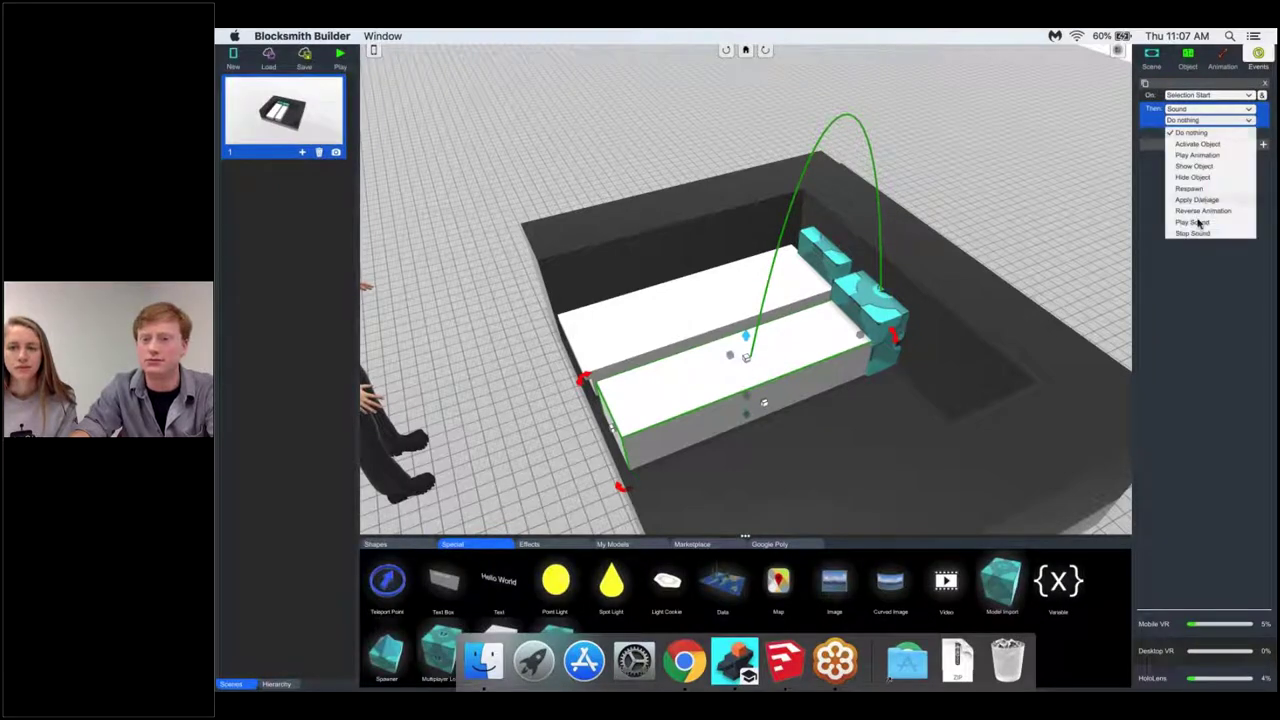
click(1197, 222)
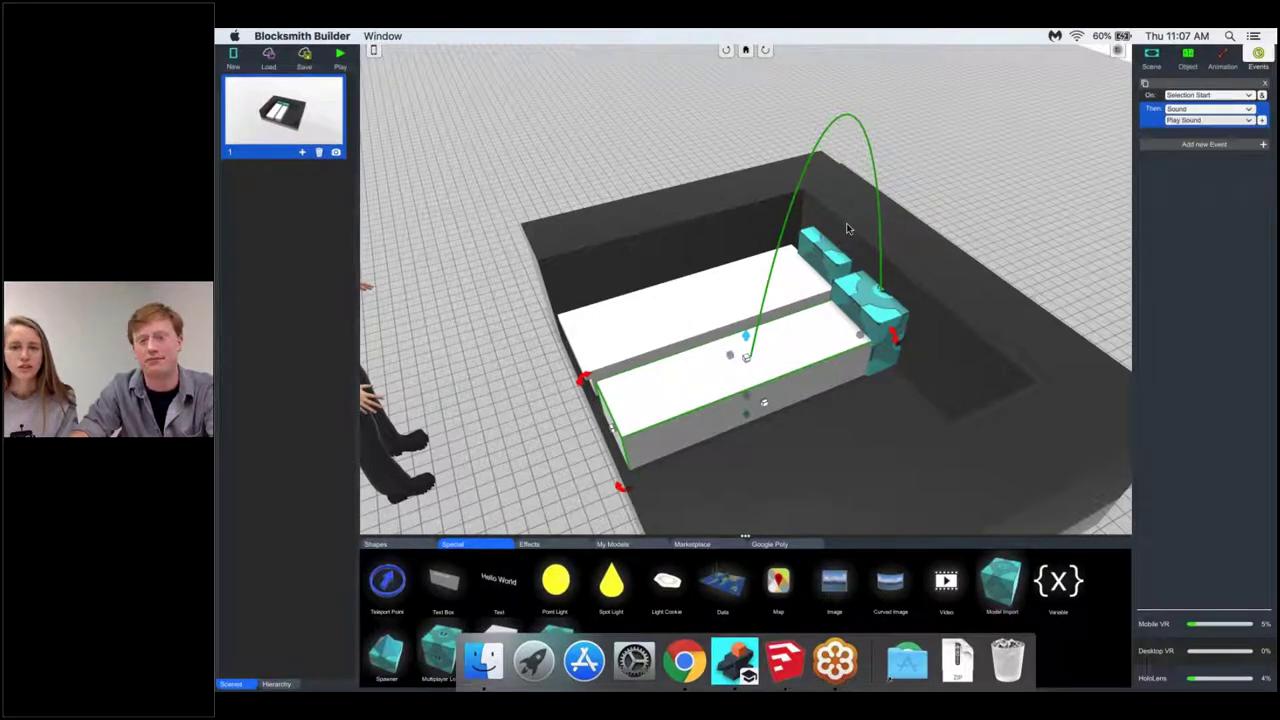
right_drag(847, 229, 818, 294)
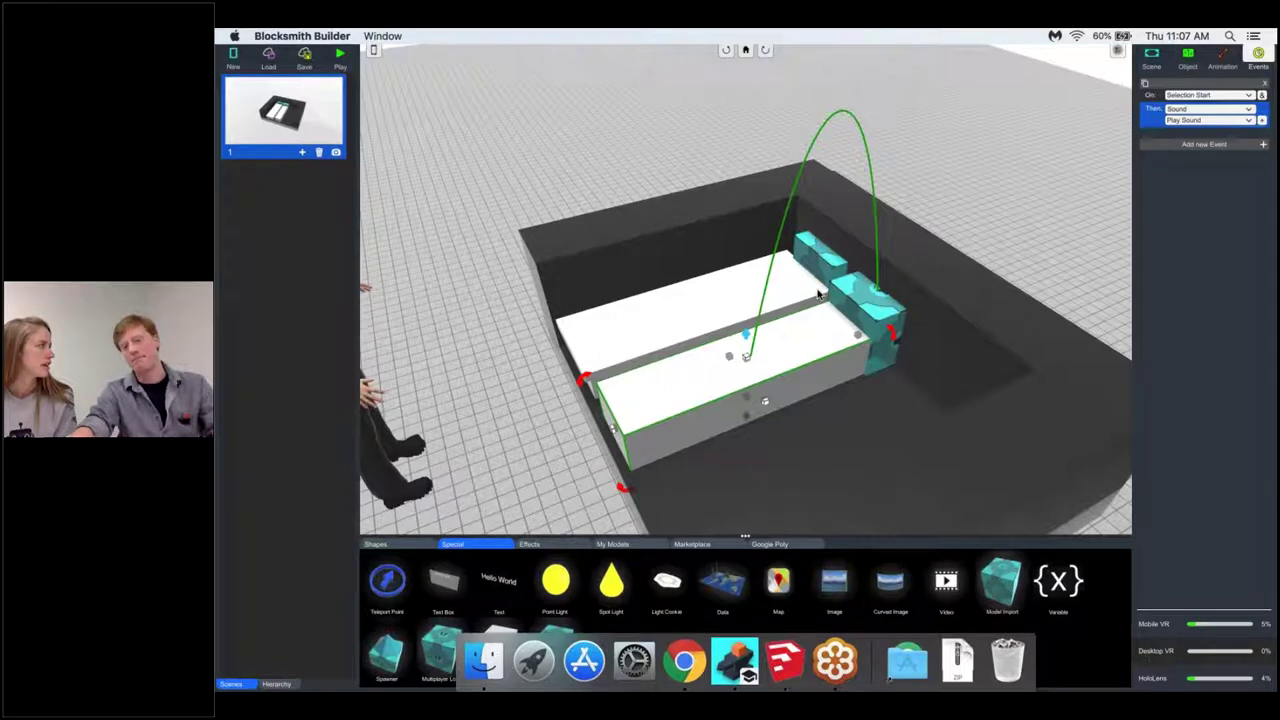
click(994, 80)
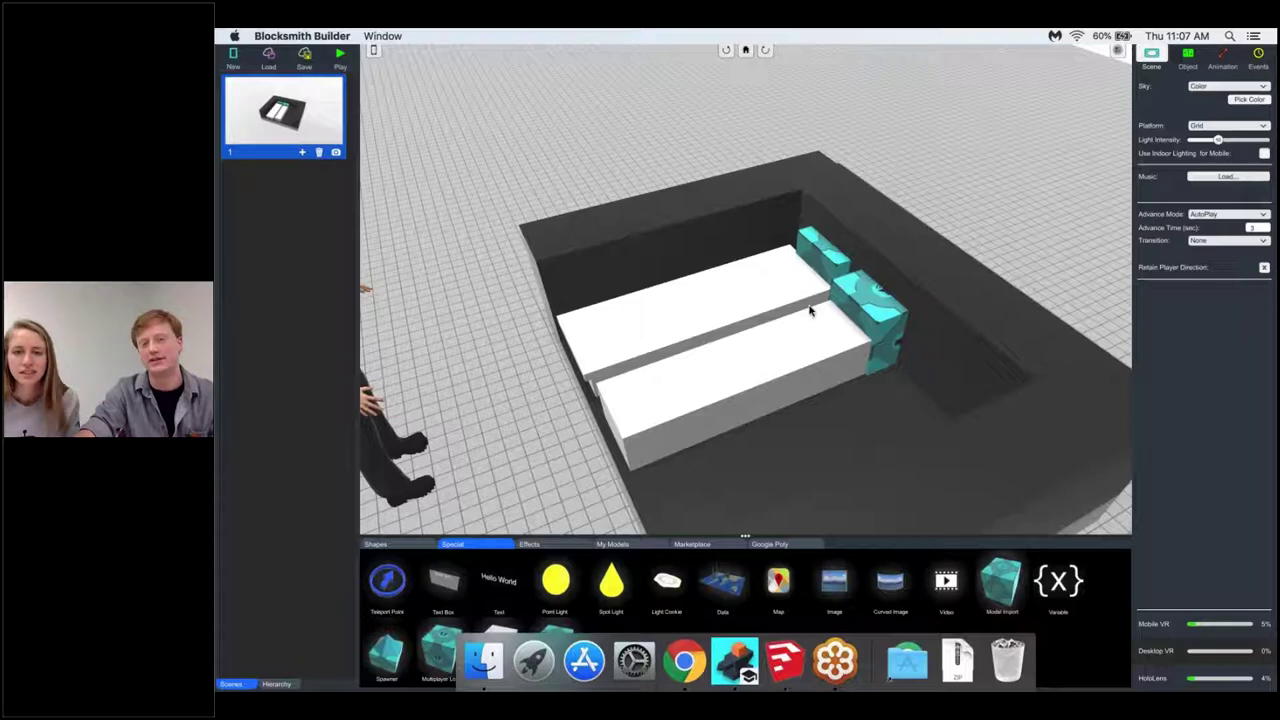
right_drag(810, 310, 815, 273)
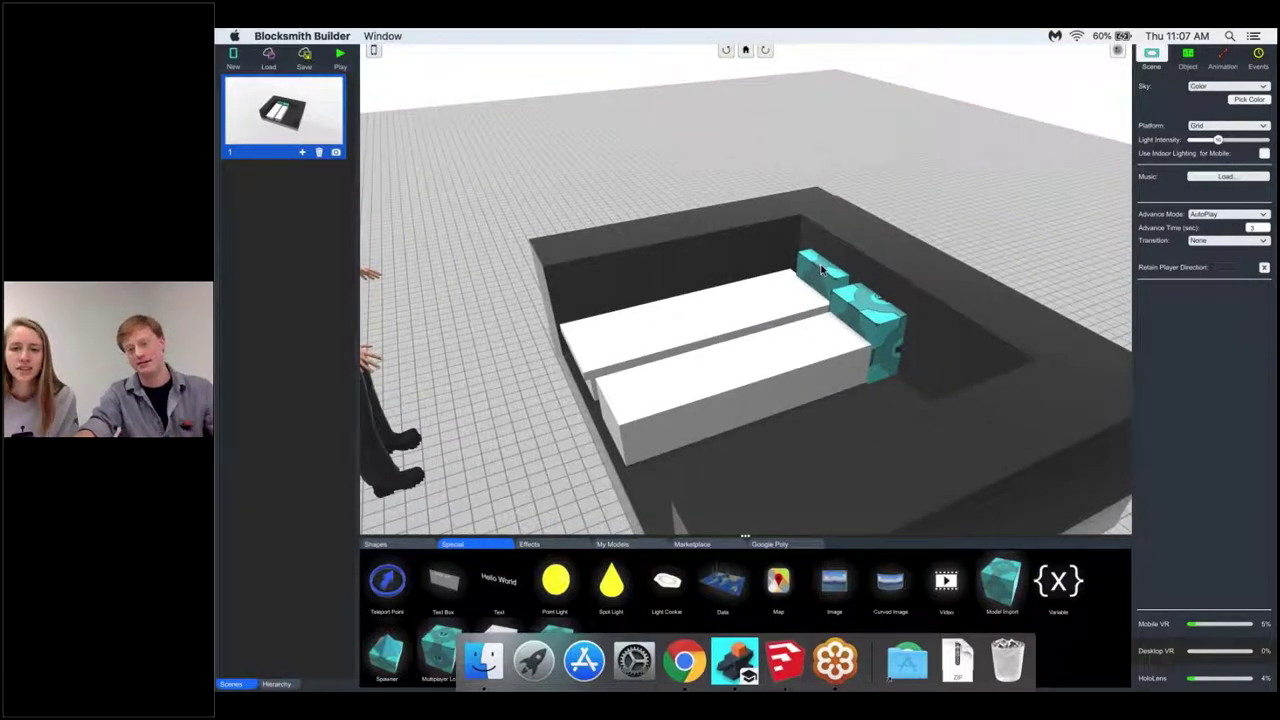
right_drag(822, 272, 817, 294)
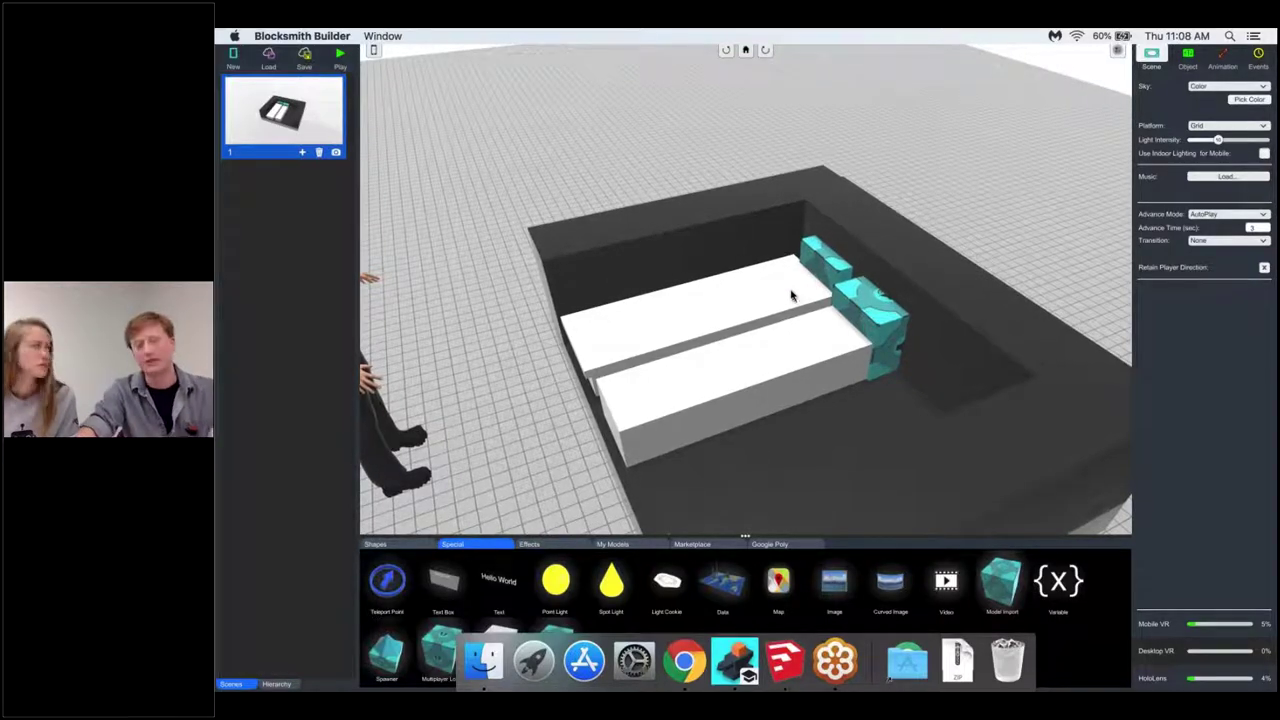
click(765, 360)
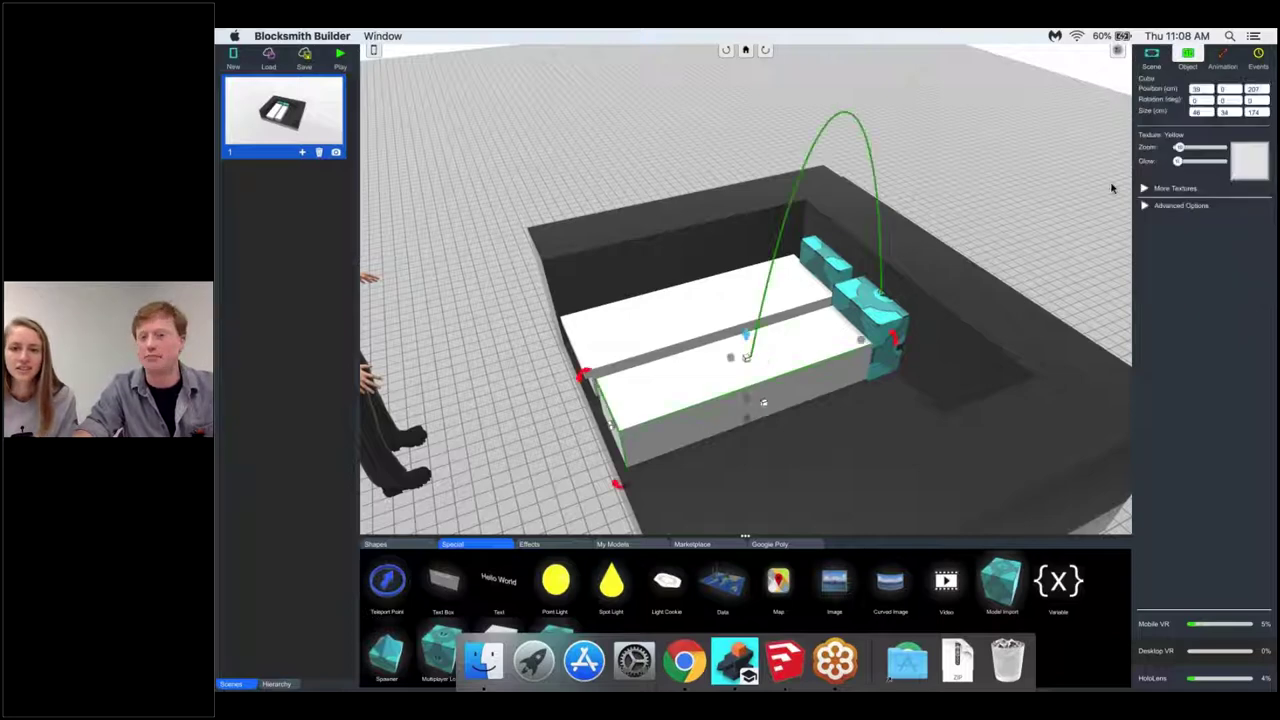
click(689, 332)
click(689, 333)
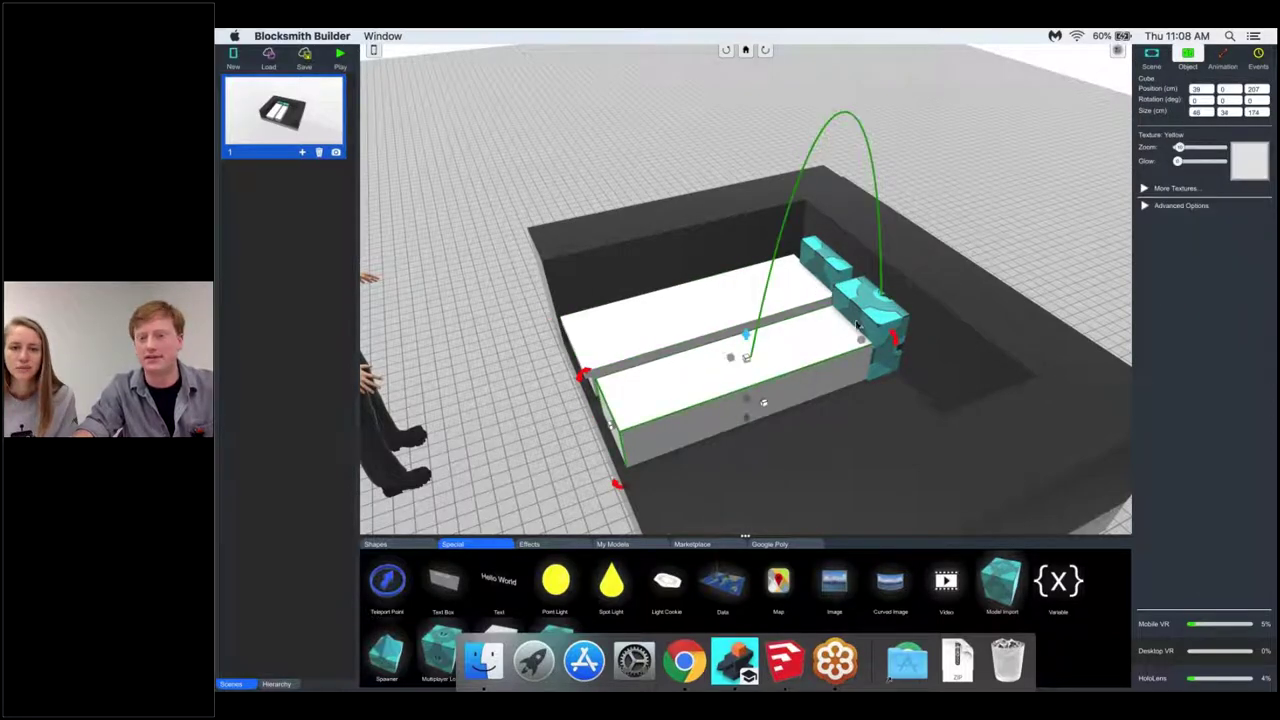
click(684, 101)
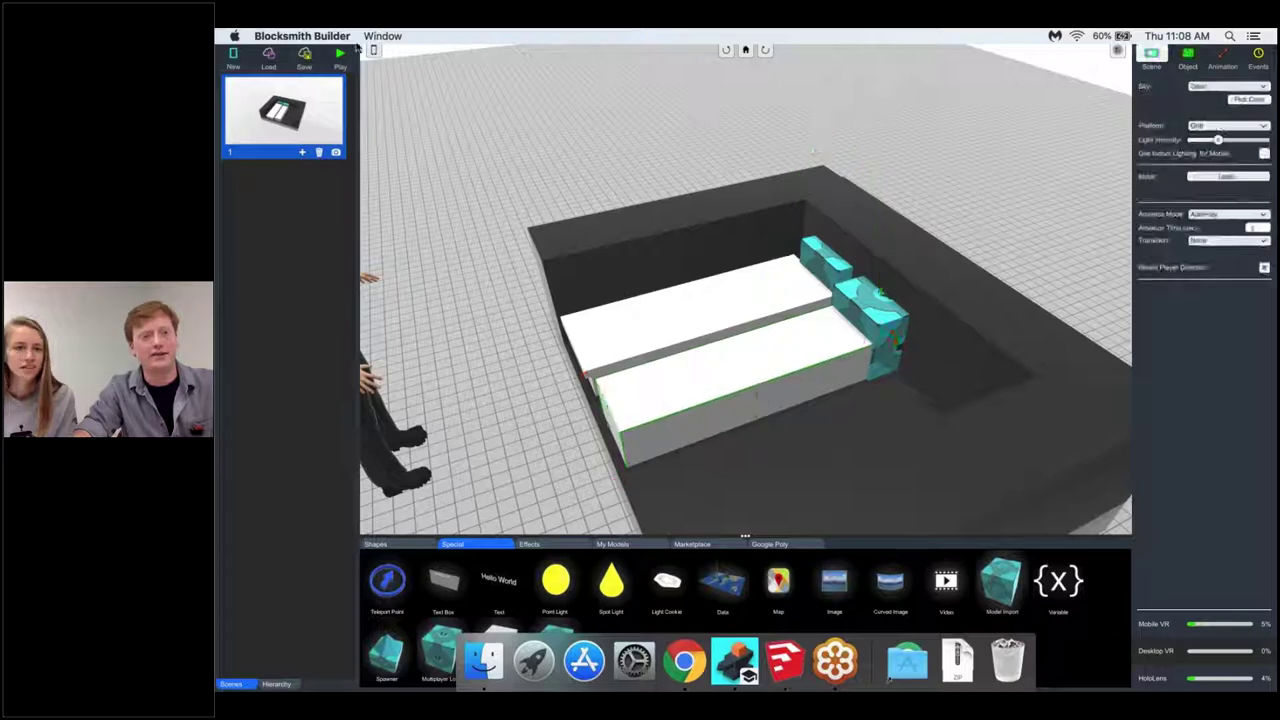
click(342, 57)
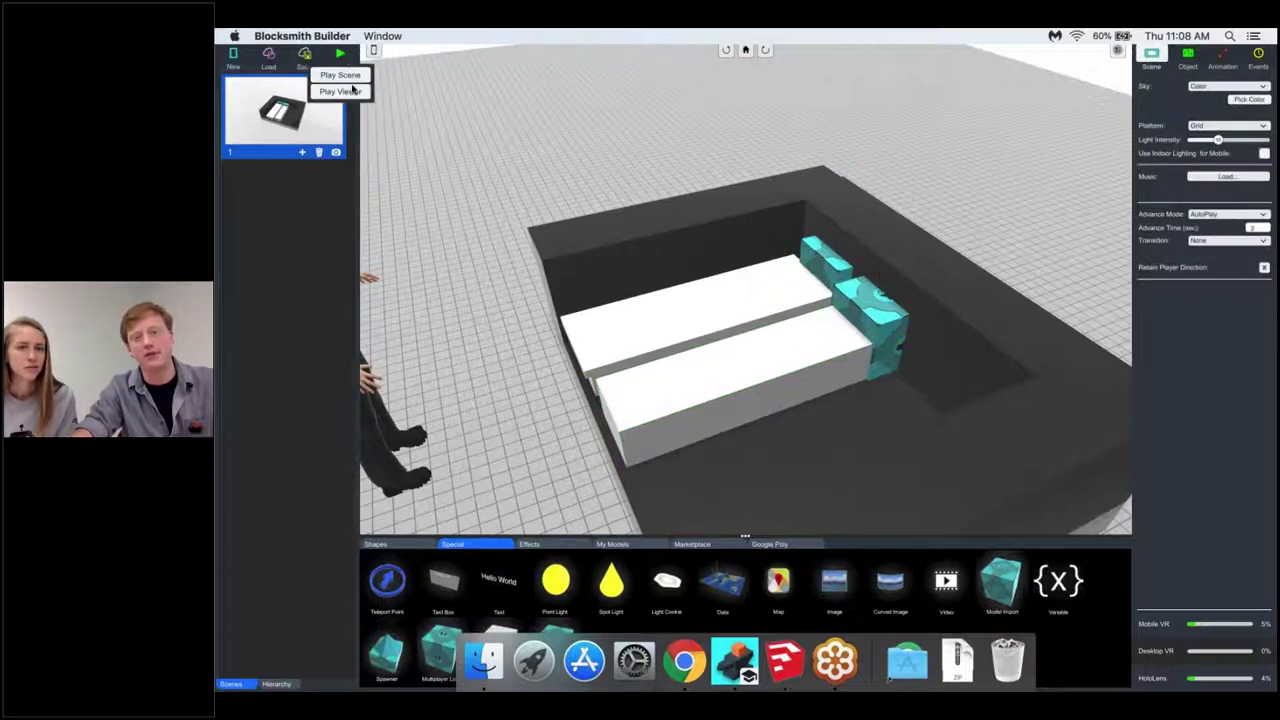
click(341, 91)
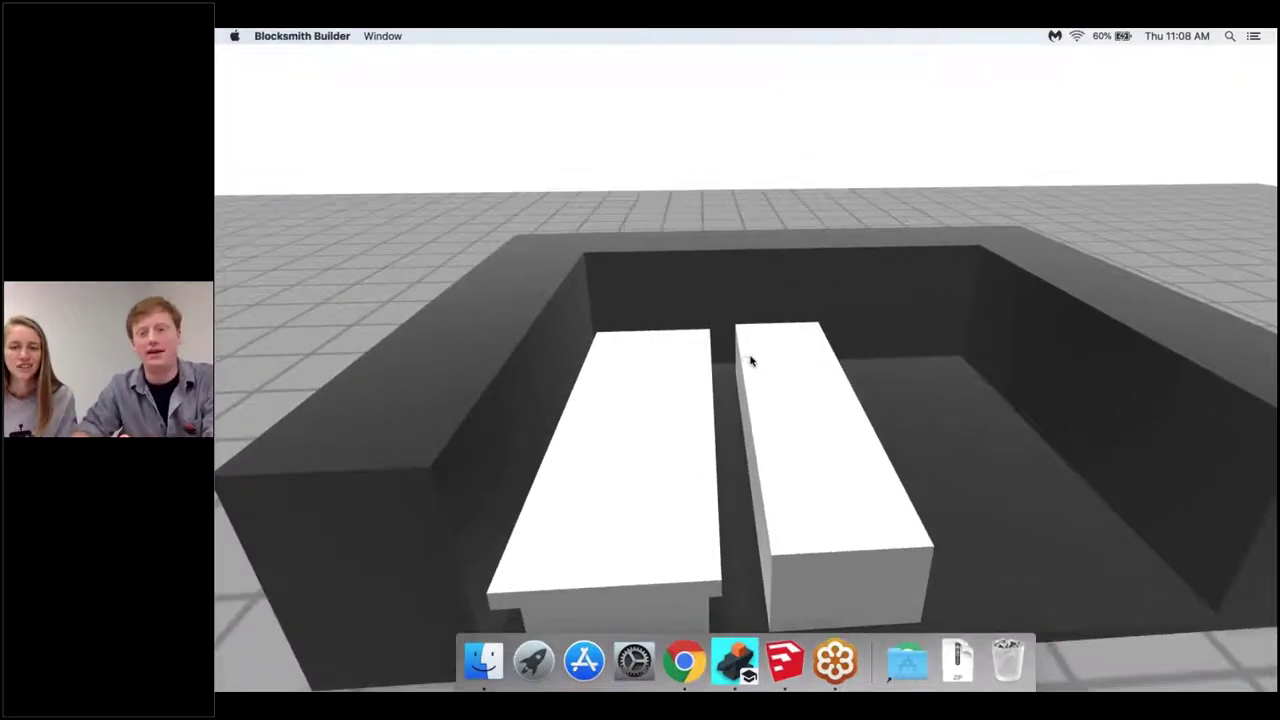
key(Escape)
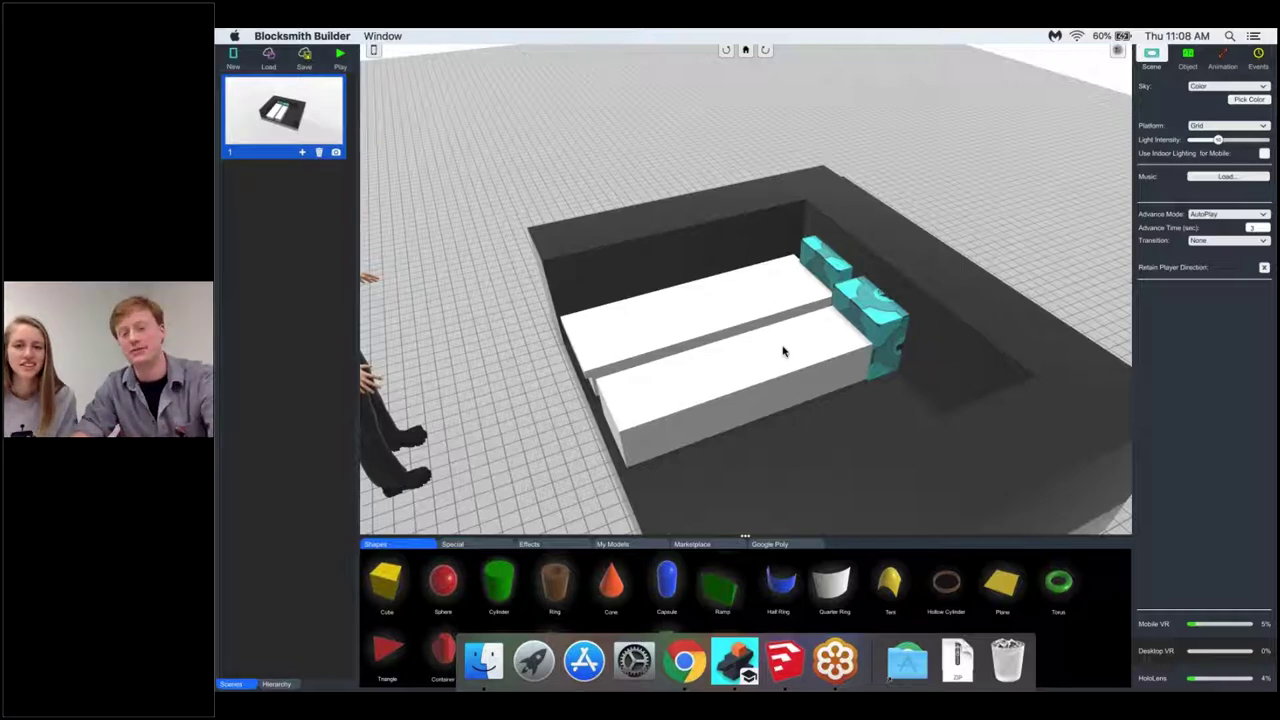
- Delete the front slab and its sound block, then select the remaining slab group
click(855, 328)
shift+click(858, 306)
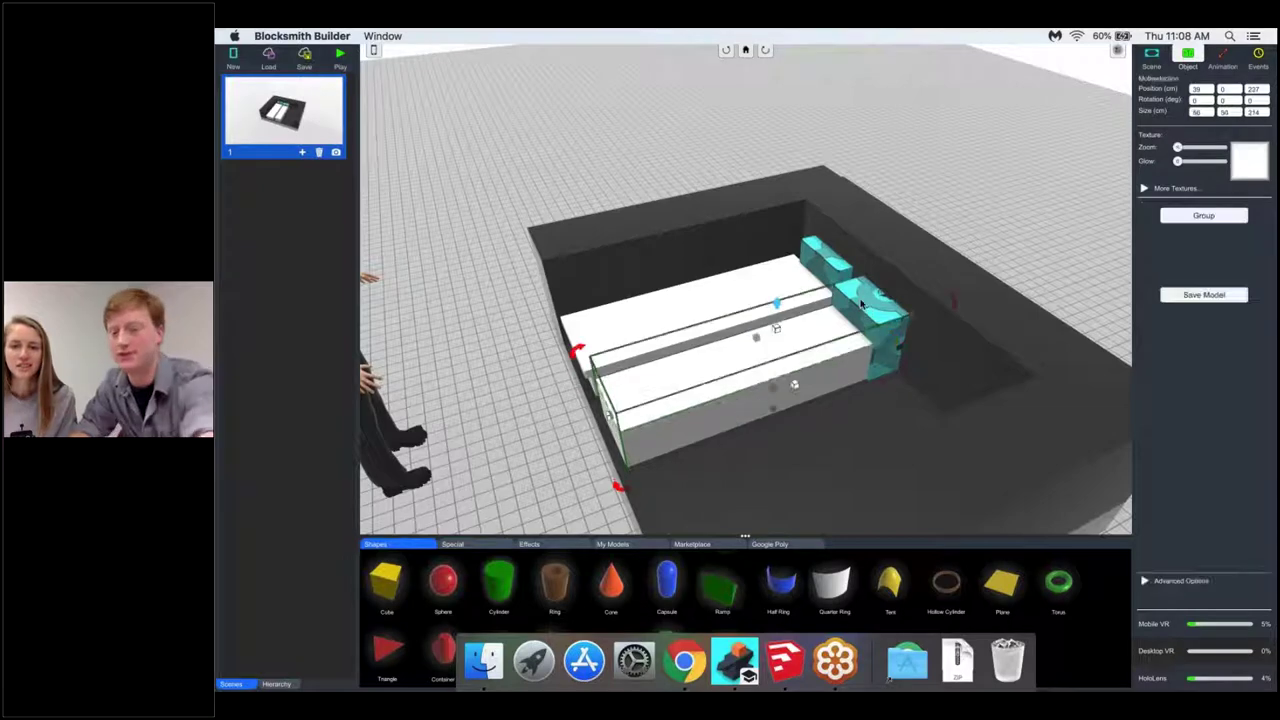
key(Delete)
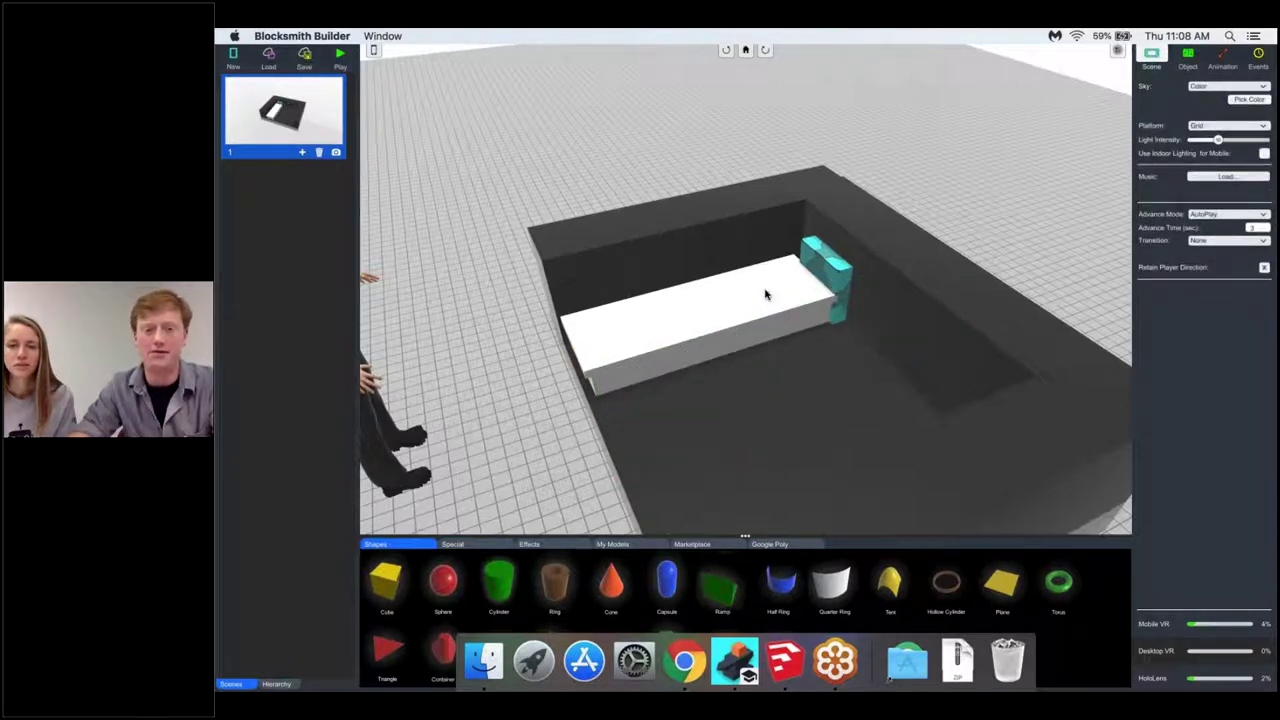
click(766, 295)
right_drag(771, 367, 798, 251)
scroll(798, 251, up, 5)
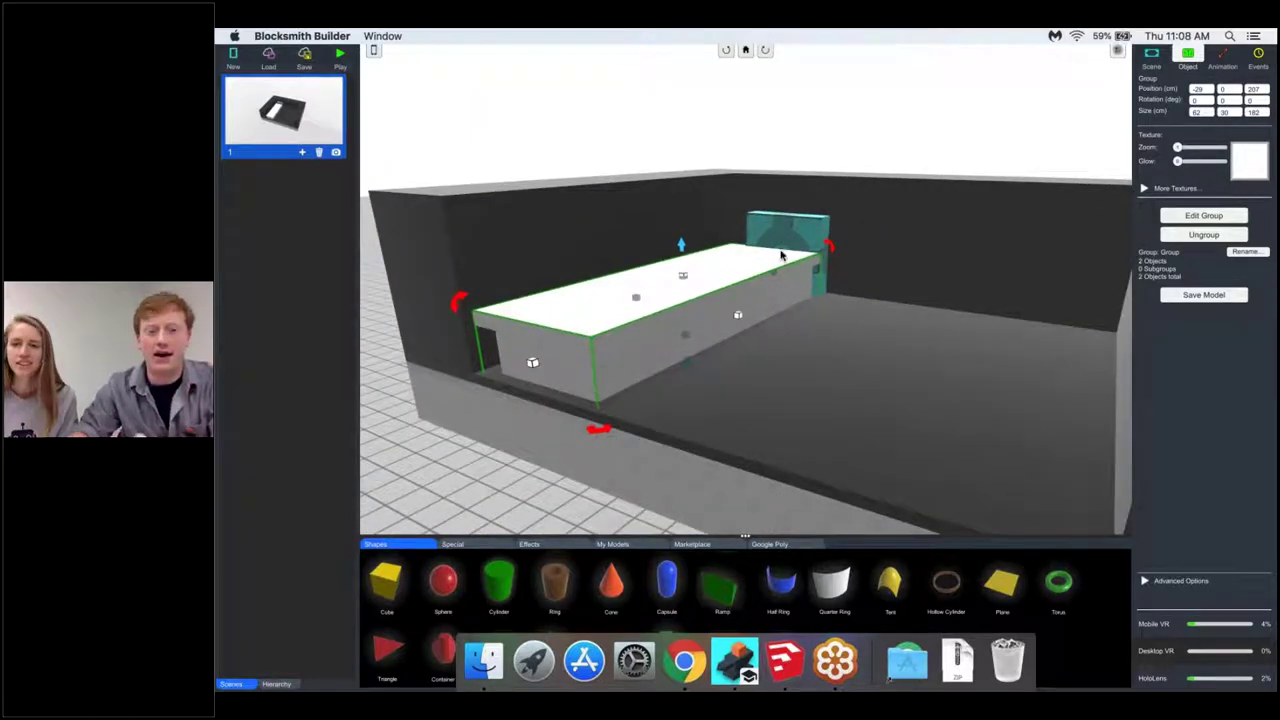
right_drag(718, 245, 708, 262)
- Record the slab rising as a 3-second animation
click(1218, 58)
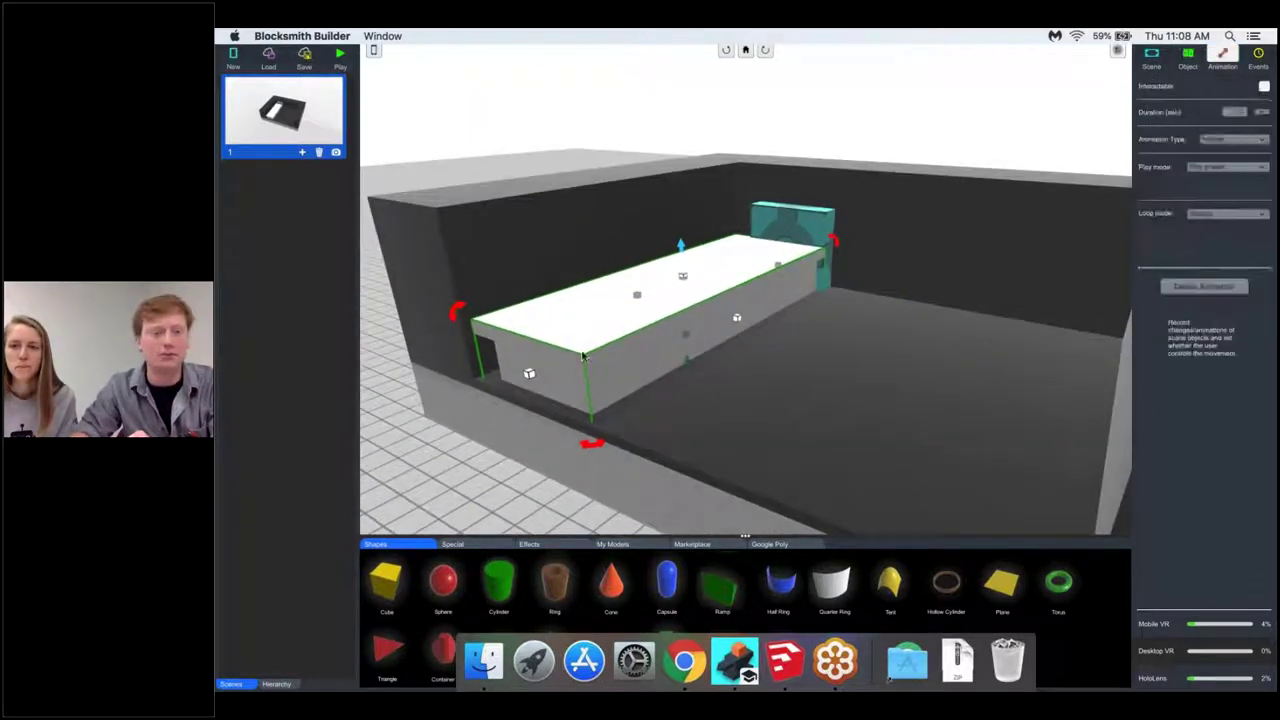
mouse_move(681, 246)
mouse_down()
mouse_move(680, 214)
mouse_move(631, 231)
mouse_move(681, 232)
mouse_move(685, 247)
mouse_up()
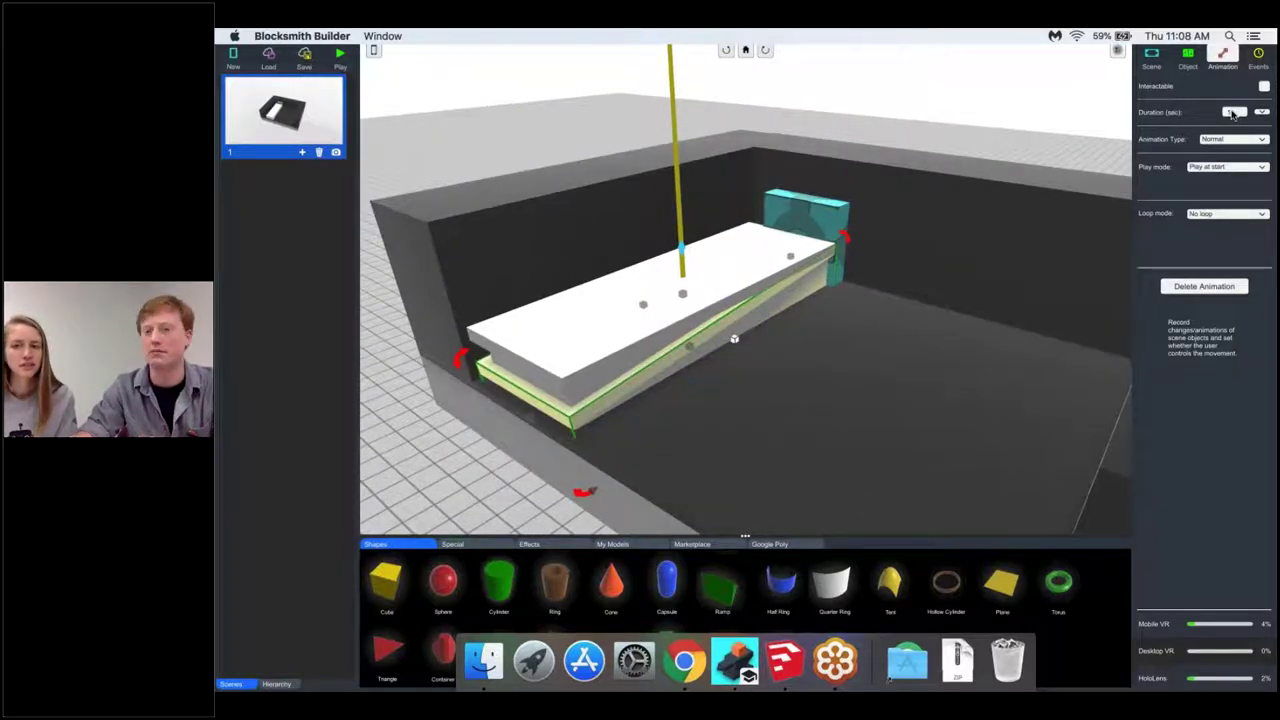
click(1232, 112)
key(BackSpace)
- Set the animation type to Ease-In and loop mode to Loop back and forth
click(1233, 139)
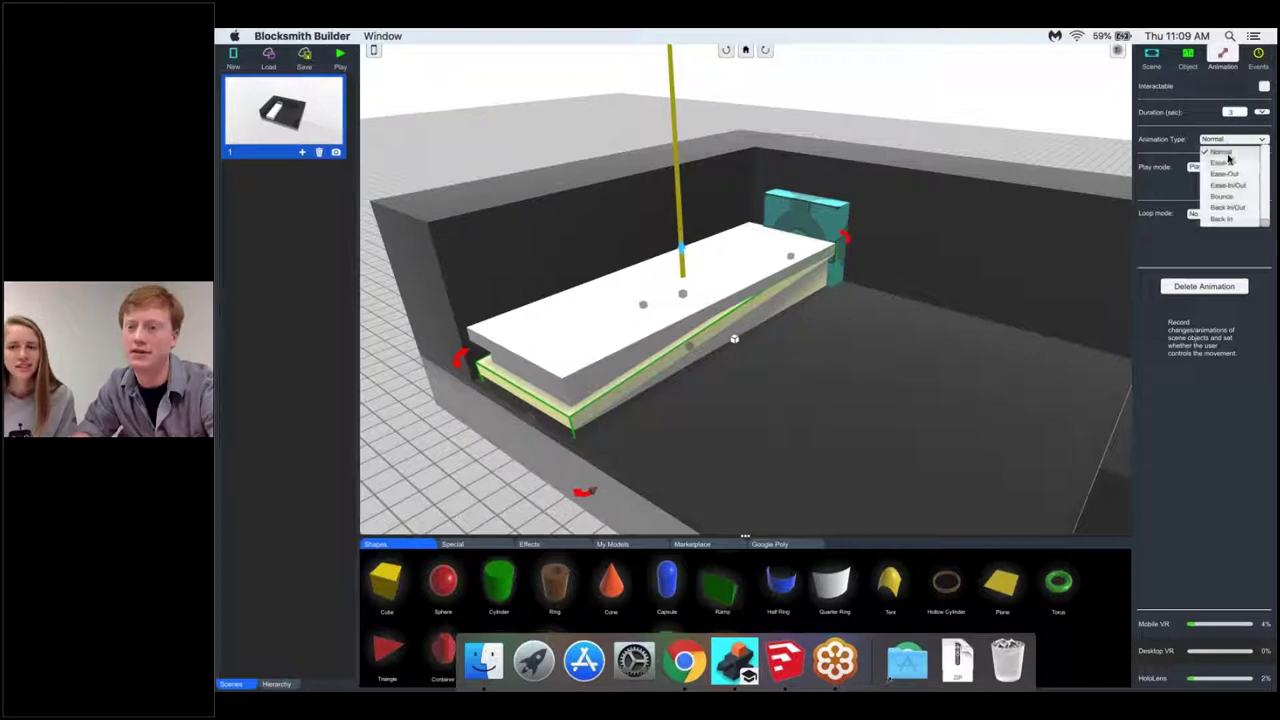
click(1225, 163)
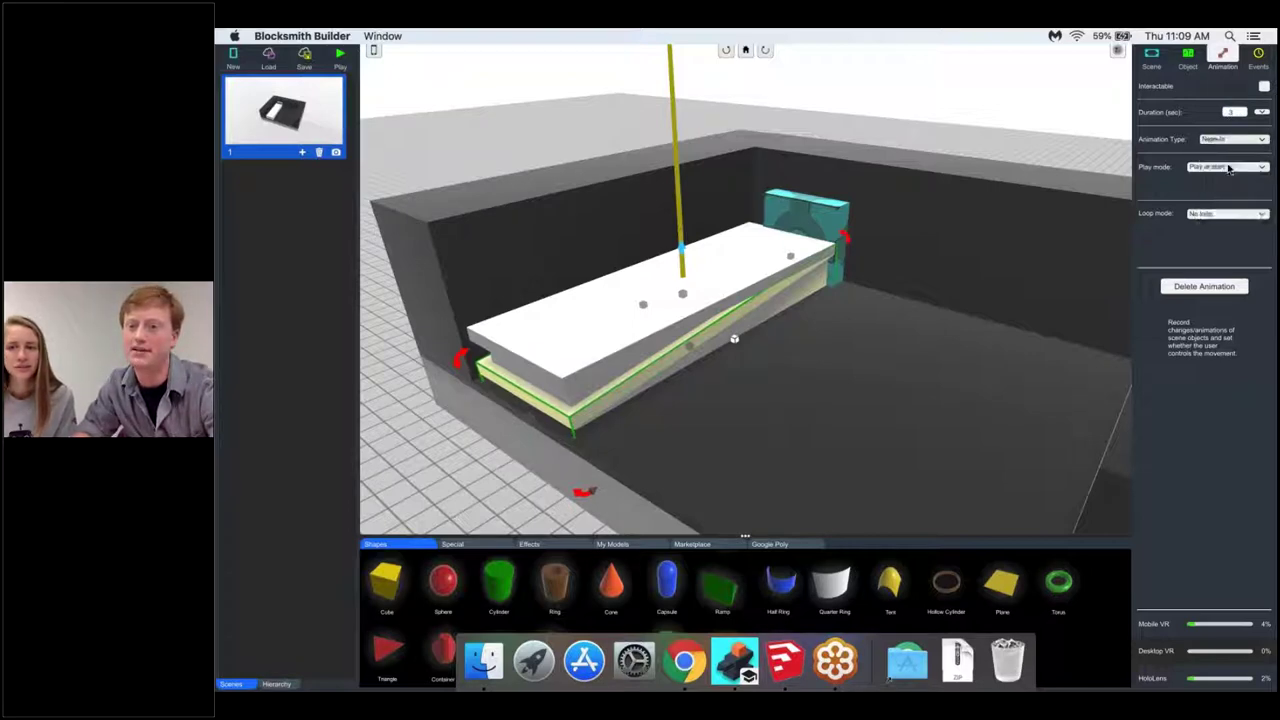
click(1219, 221)
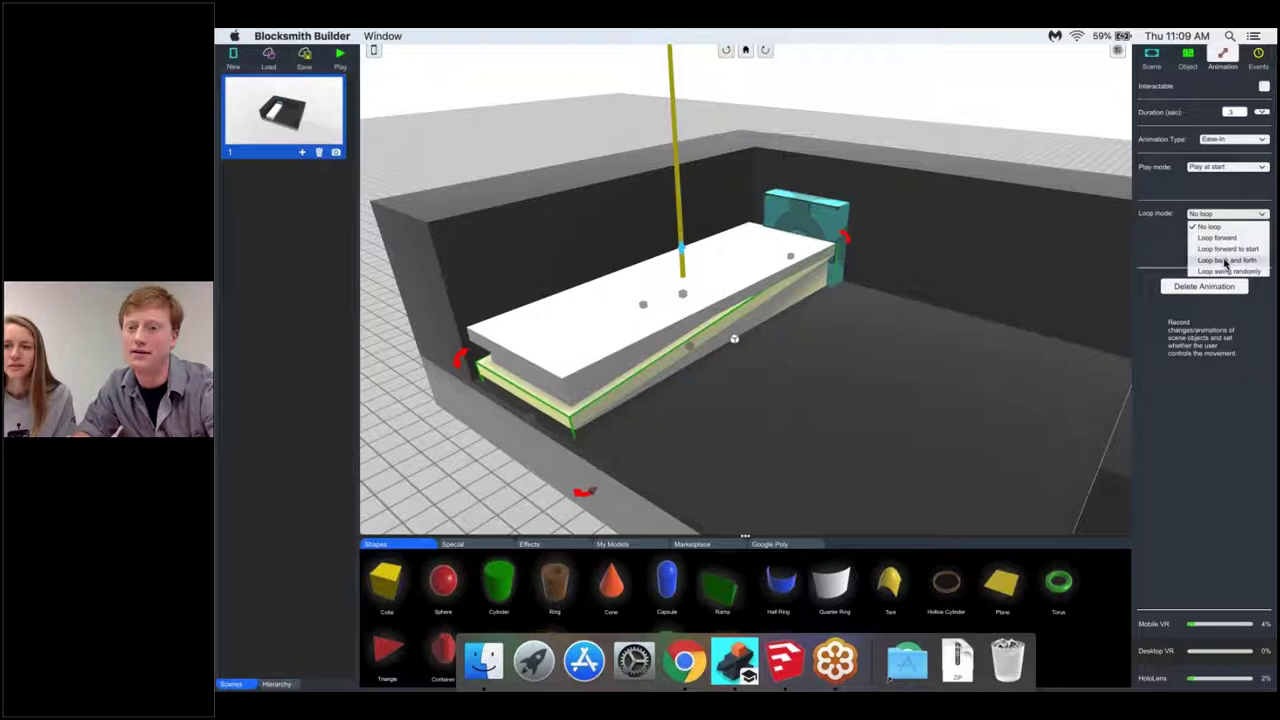
click(1228, 262)
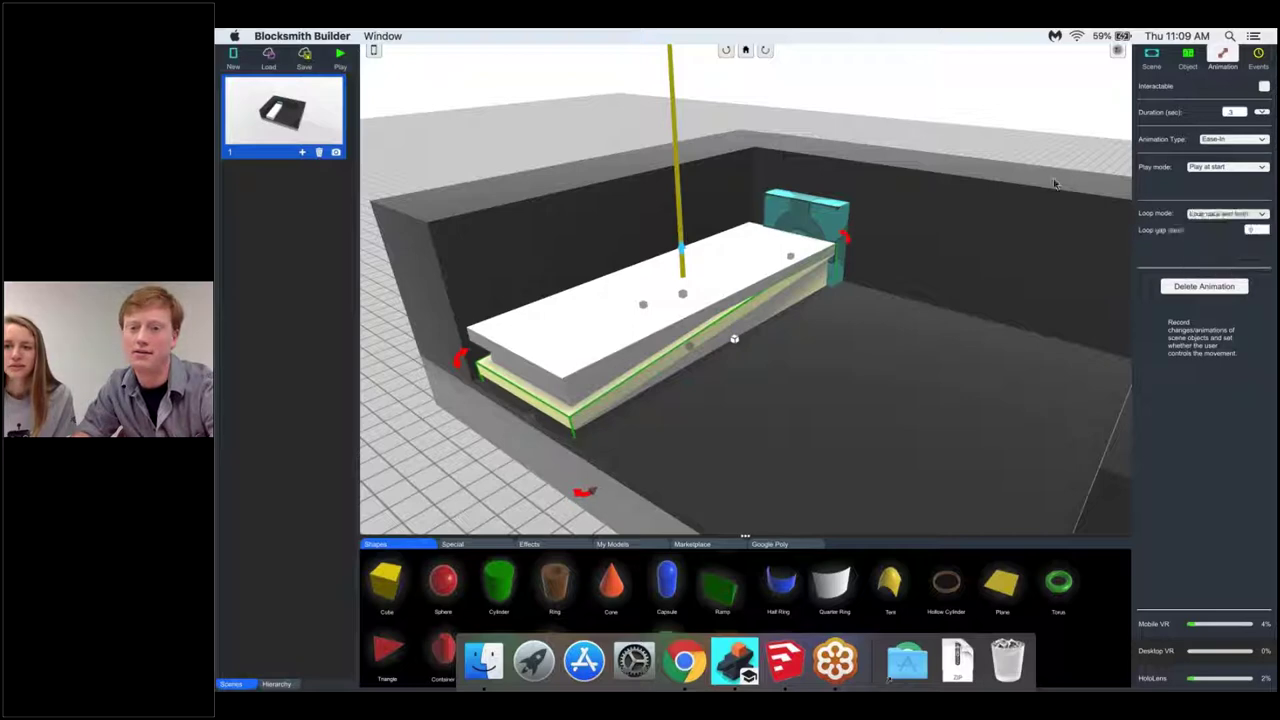
scroll(905, 152, down, 1)
click(906, 153)
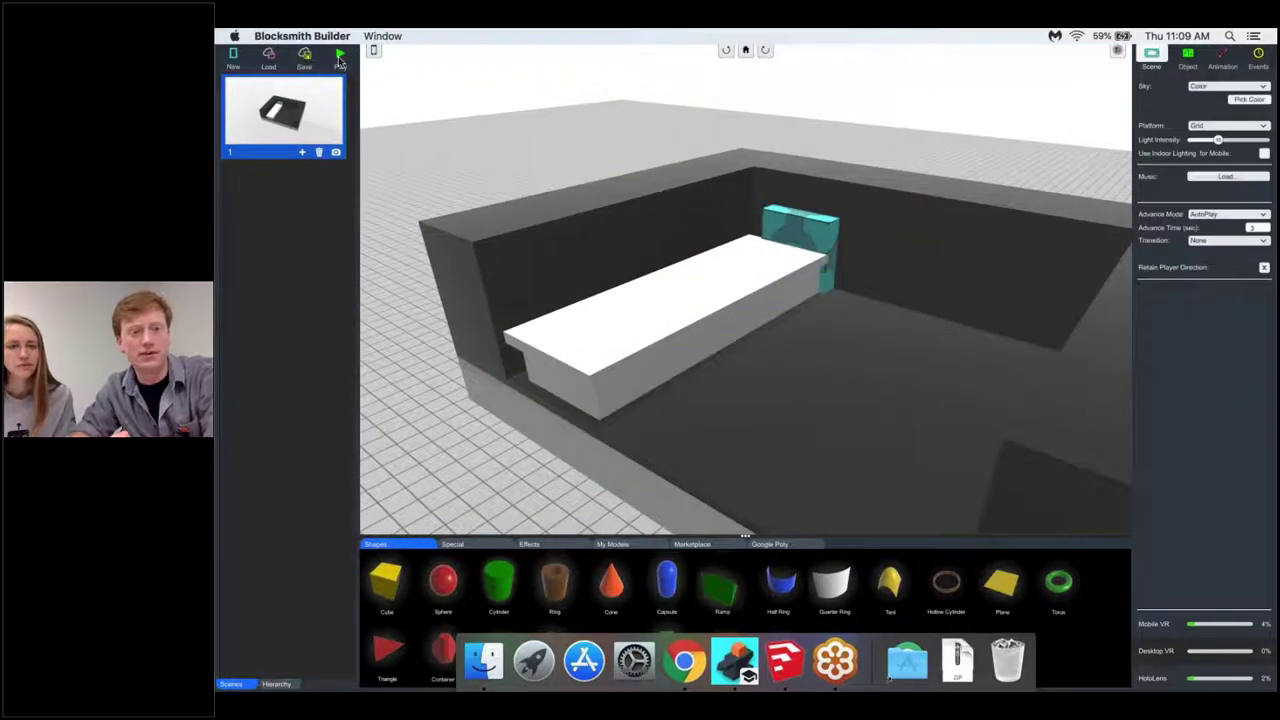
click(340, 58)
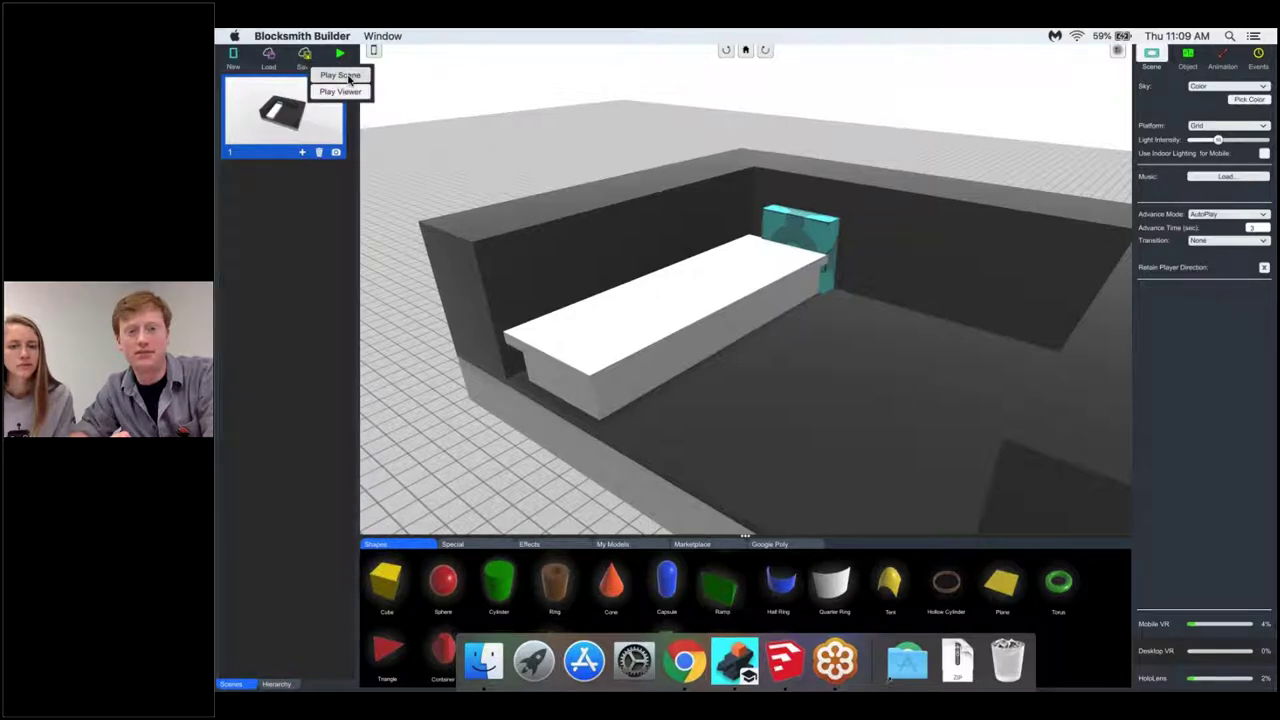
click(340, 75)
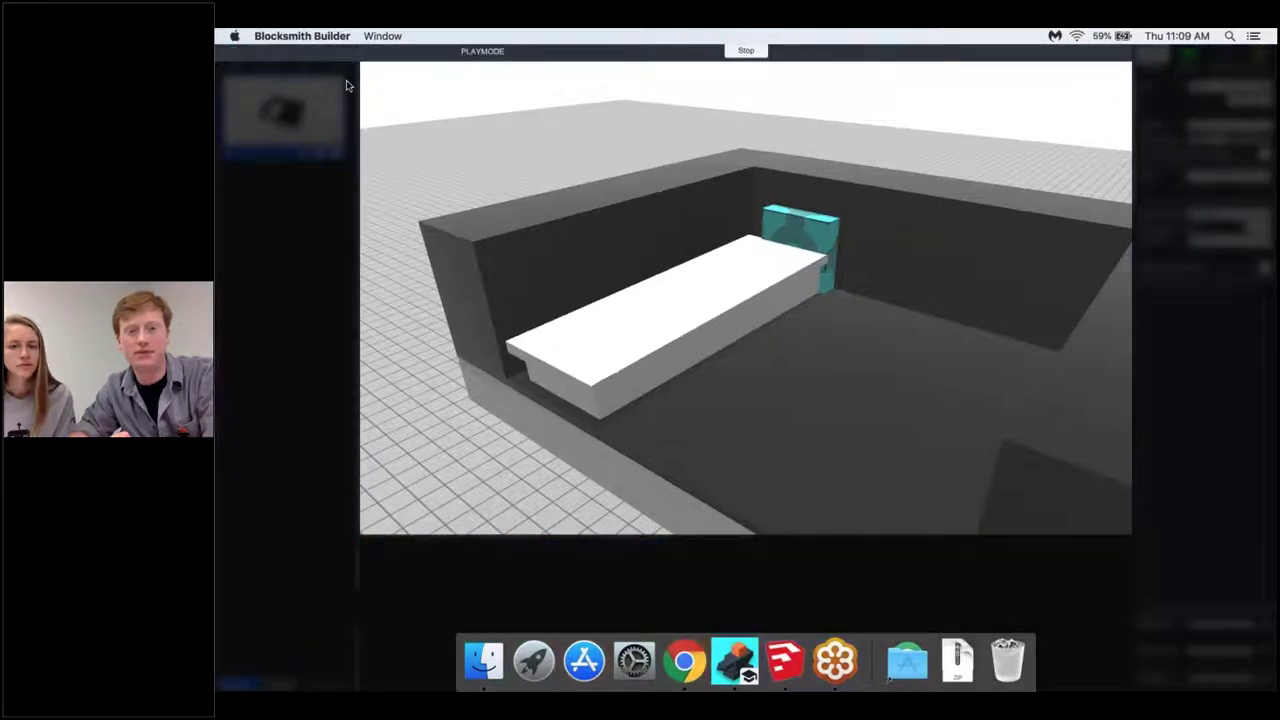
click(745, 51)
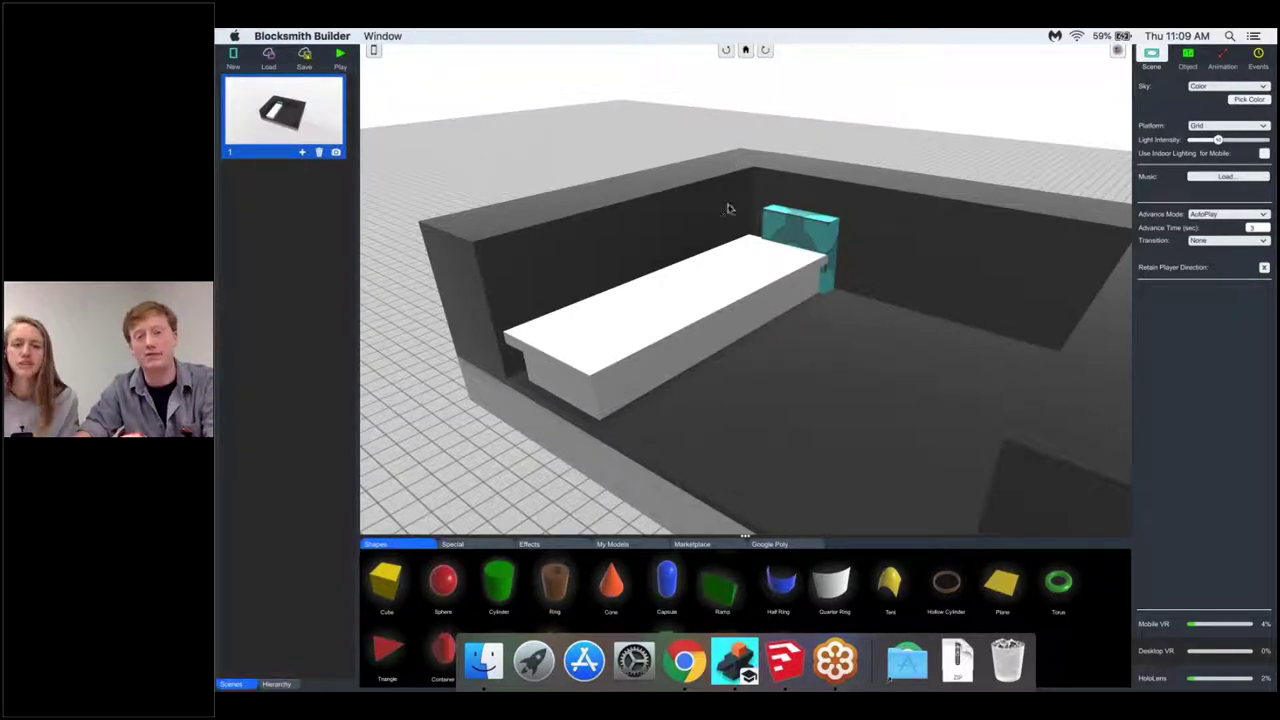
- Select the white key group and set its animation duration to 0.3 seconds
click(737, 266)
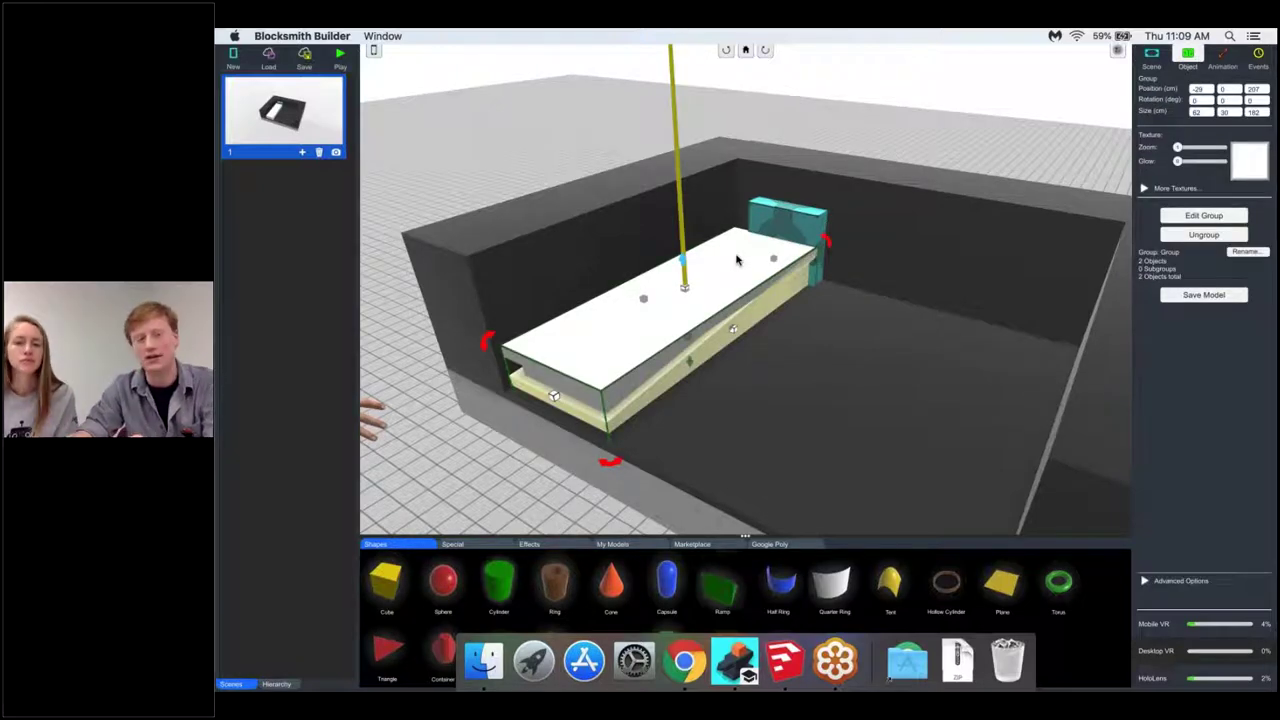
click(1213, 60)
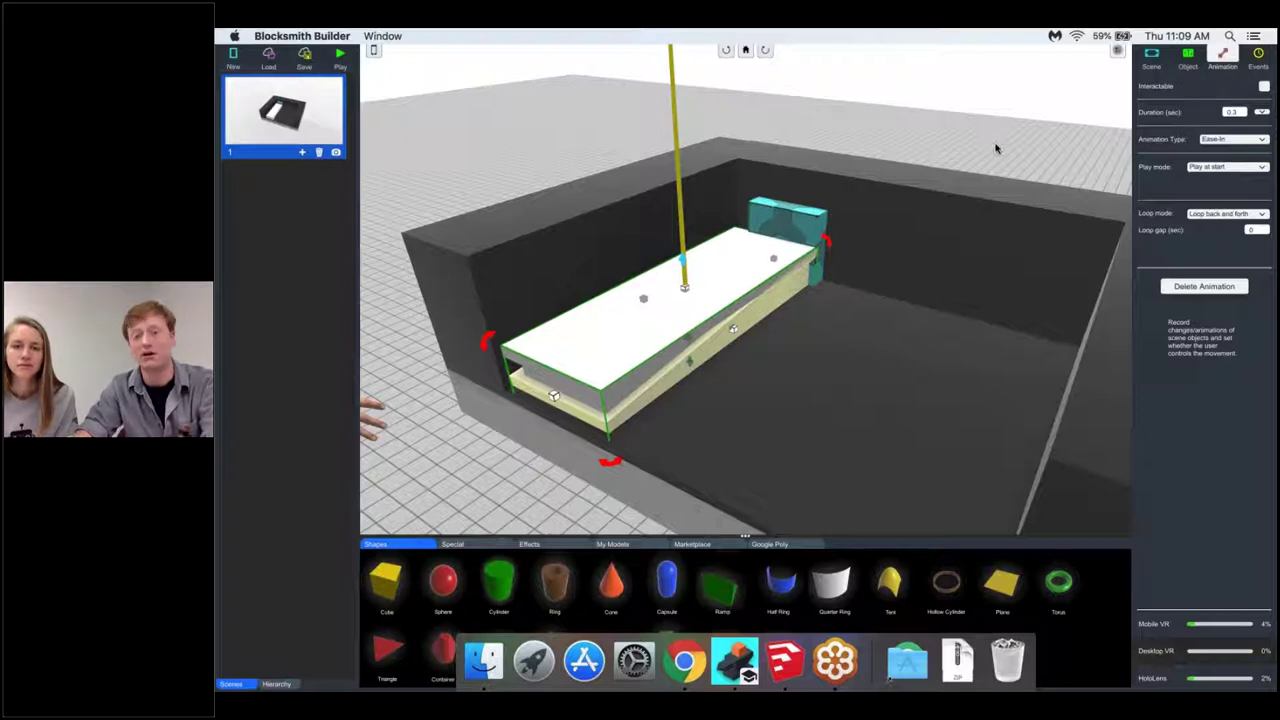
right_drag(800, 236, 791, 262)
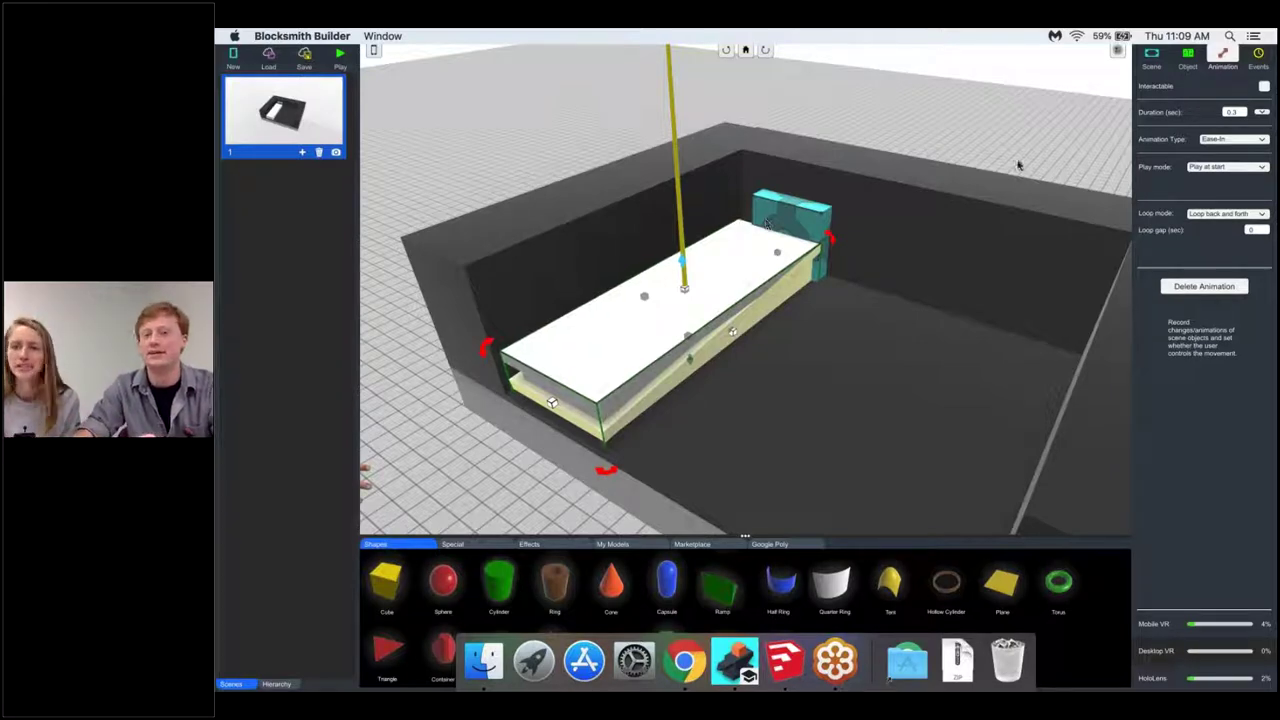
- Add a Myself > Play Animation action to the key's selection event
click(1259, 55)
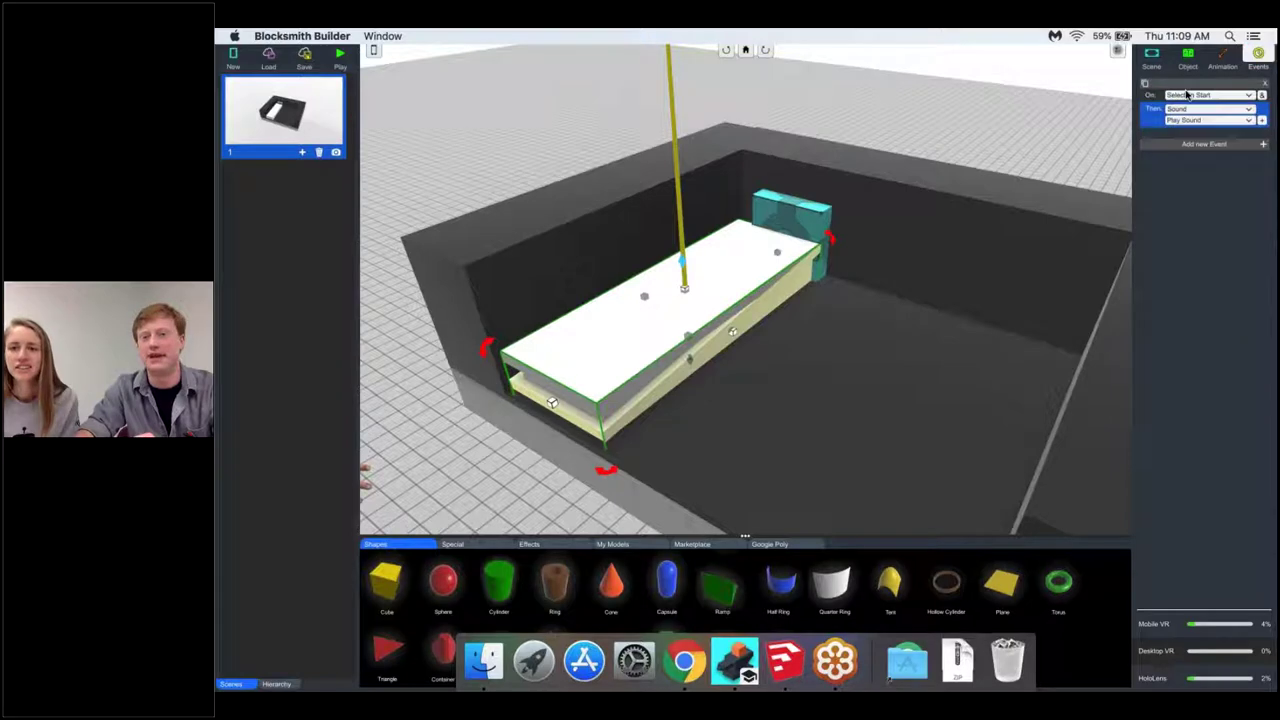
right_drag(962, 174, 905, 245)
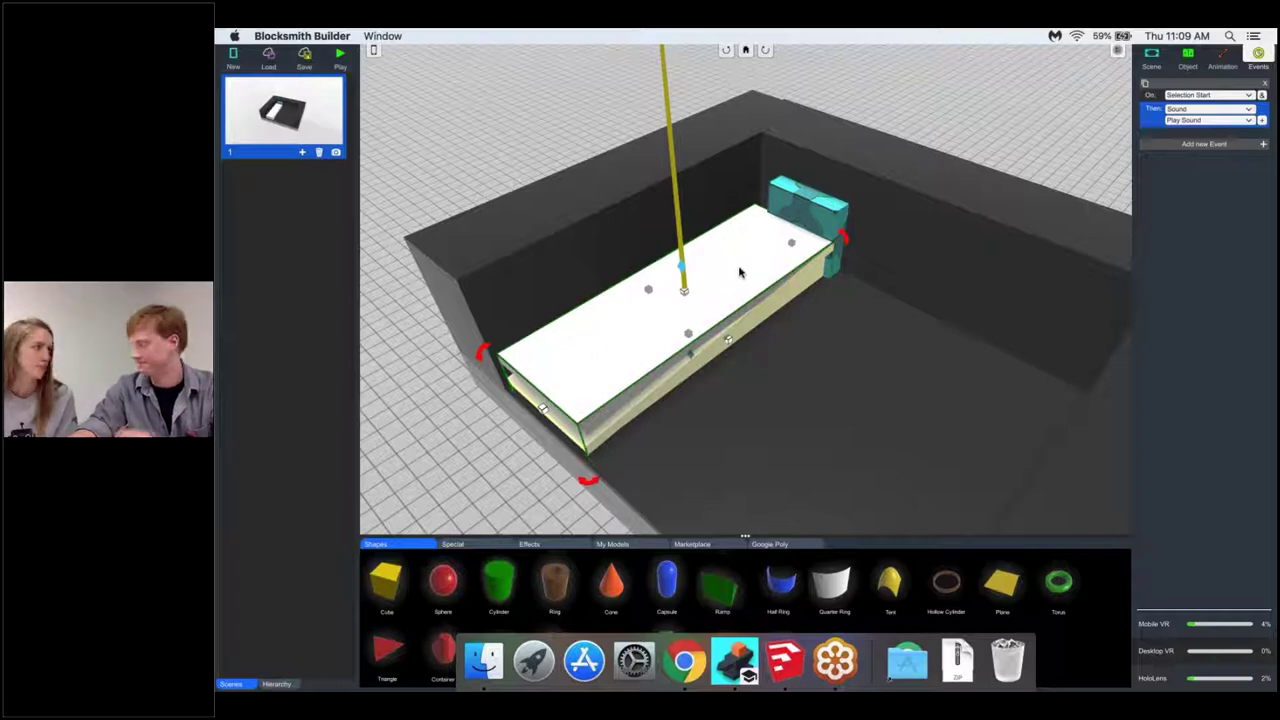
click(1262, 120)
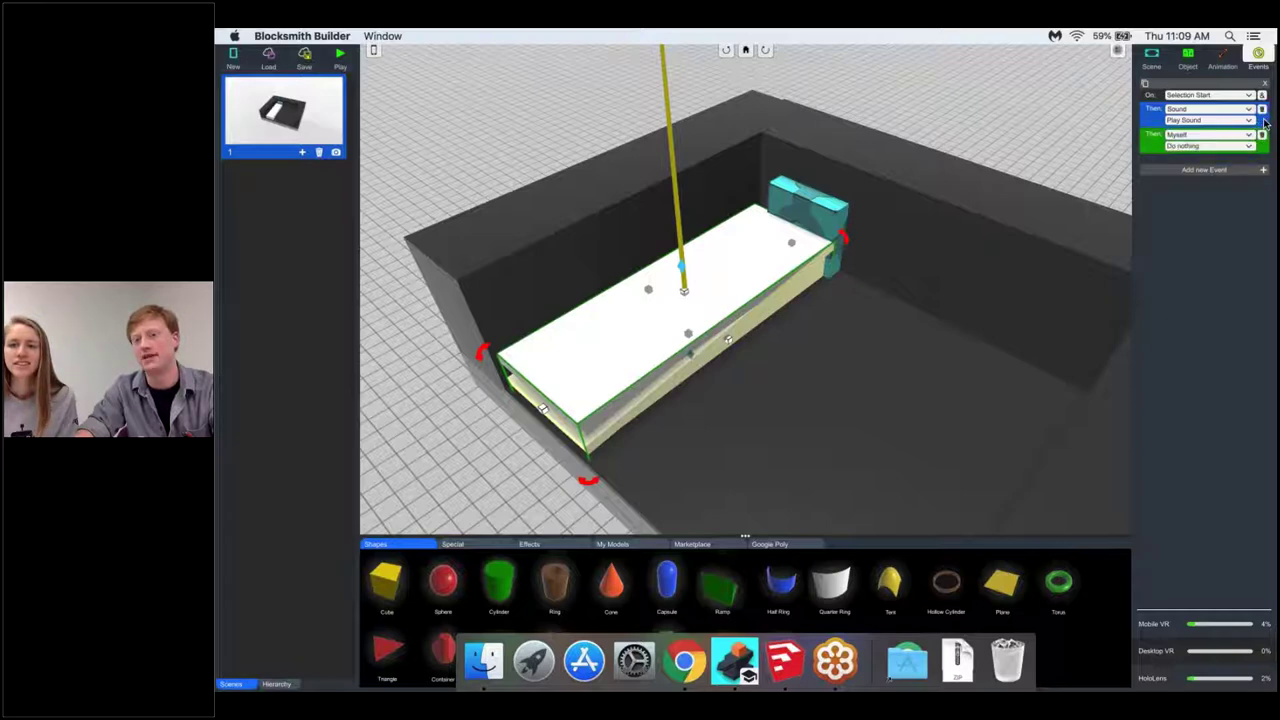
click(1204, 147)
click(1204, 182)
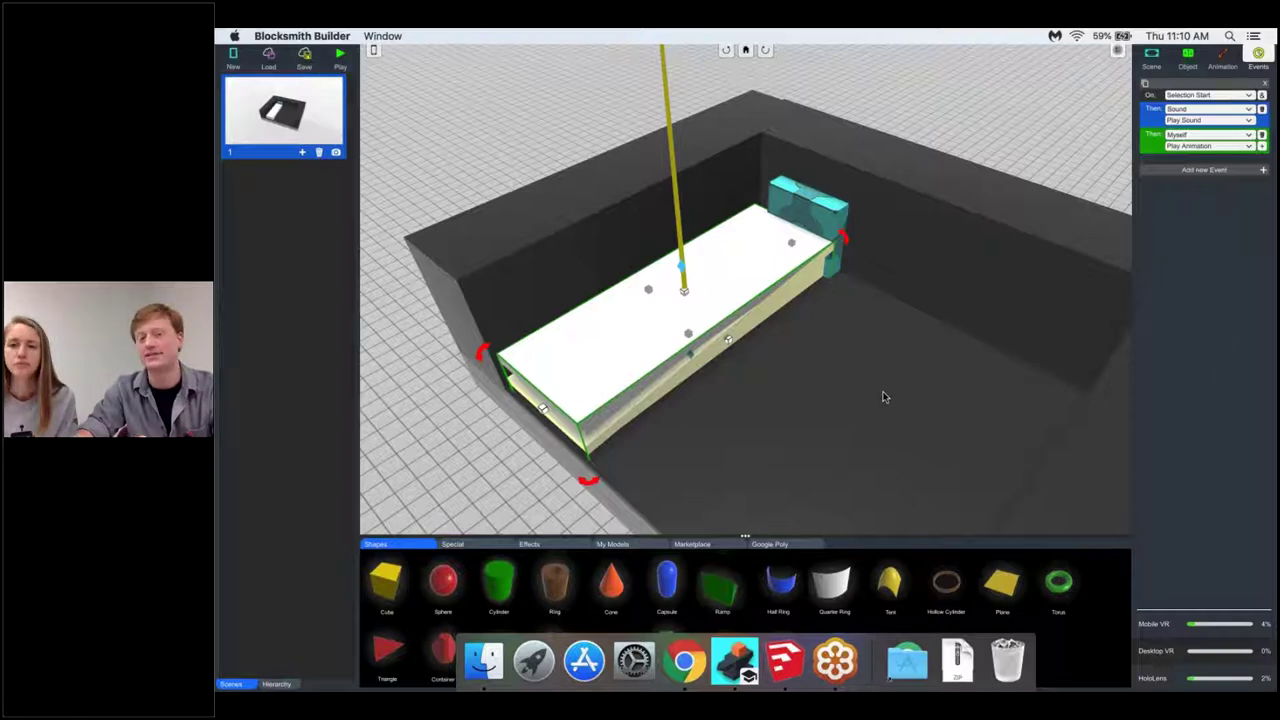
right_drag(883, 392, 884, 335)
click(1222, 58)
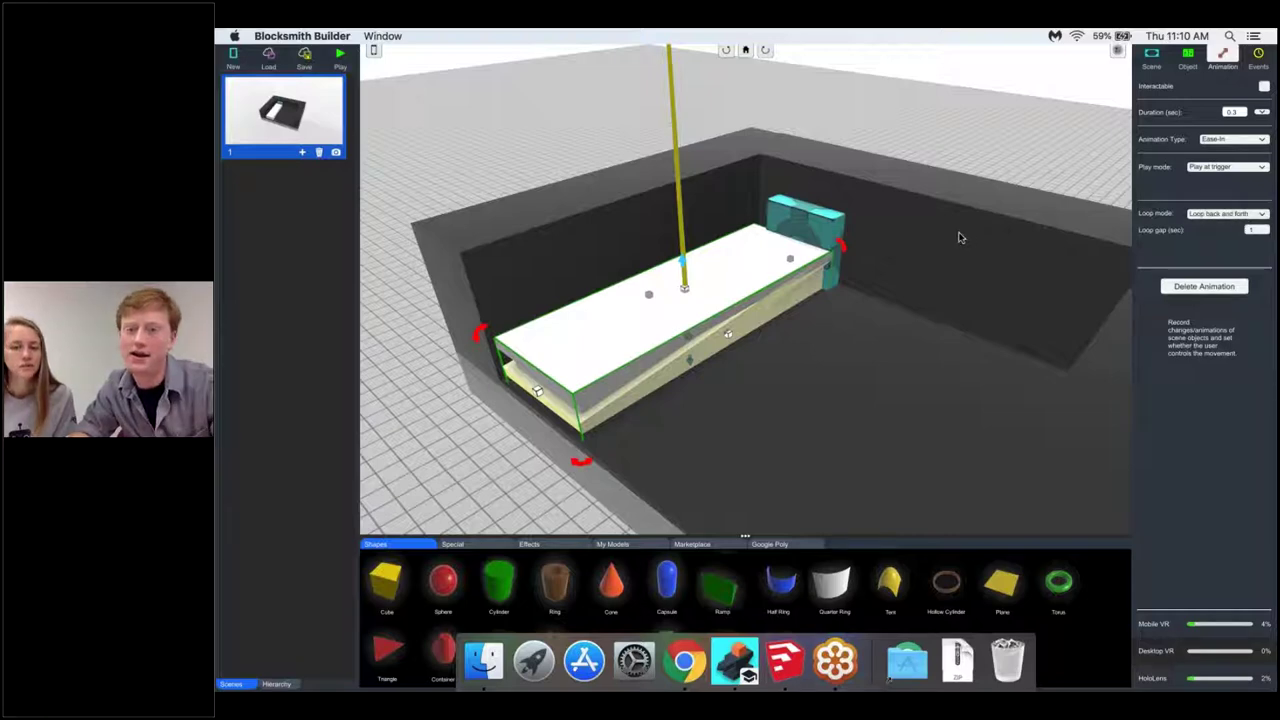
- Add a second event to the key, triggered on Selection End and targeting the key itself
drag(959, 237, 949, 236)
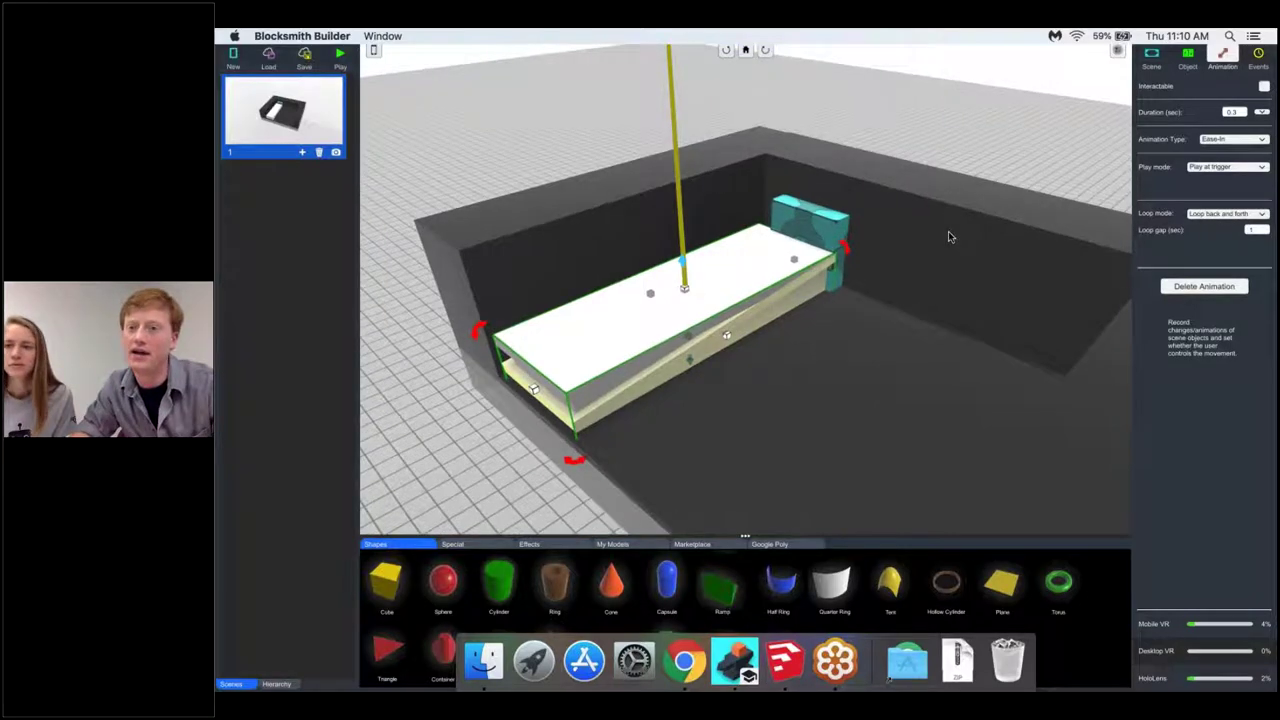
click(1258, 60)
click(1263, 176)
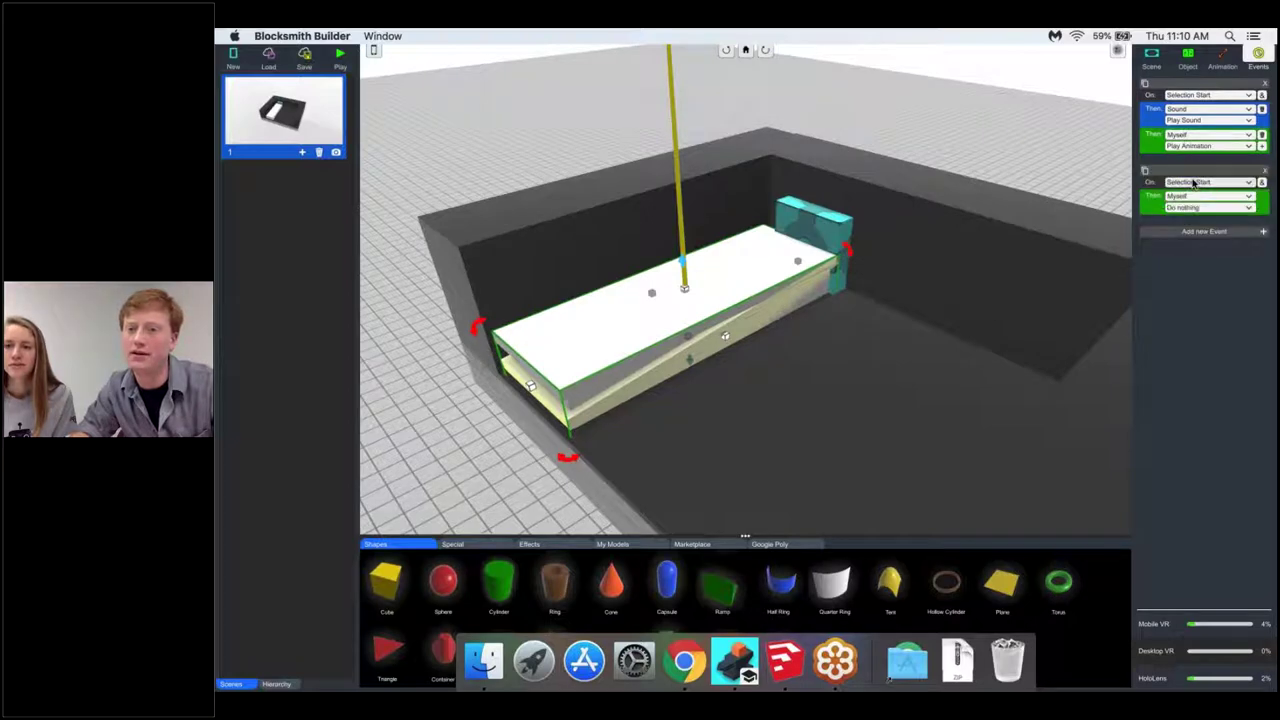
click(1193, 182)
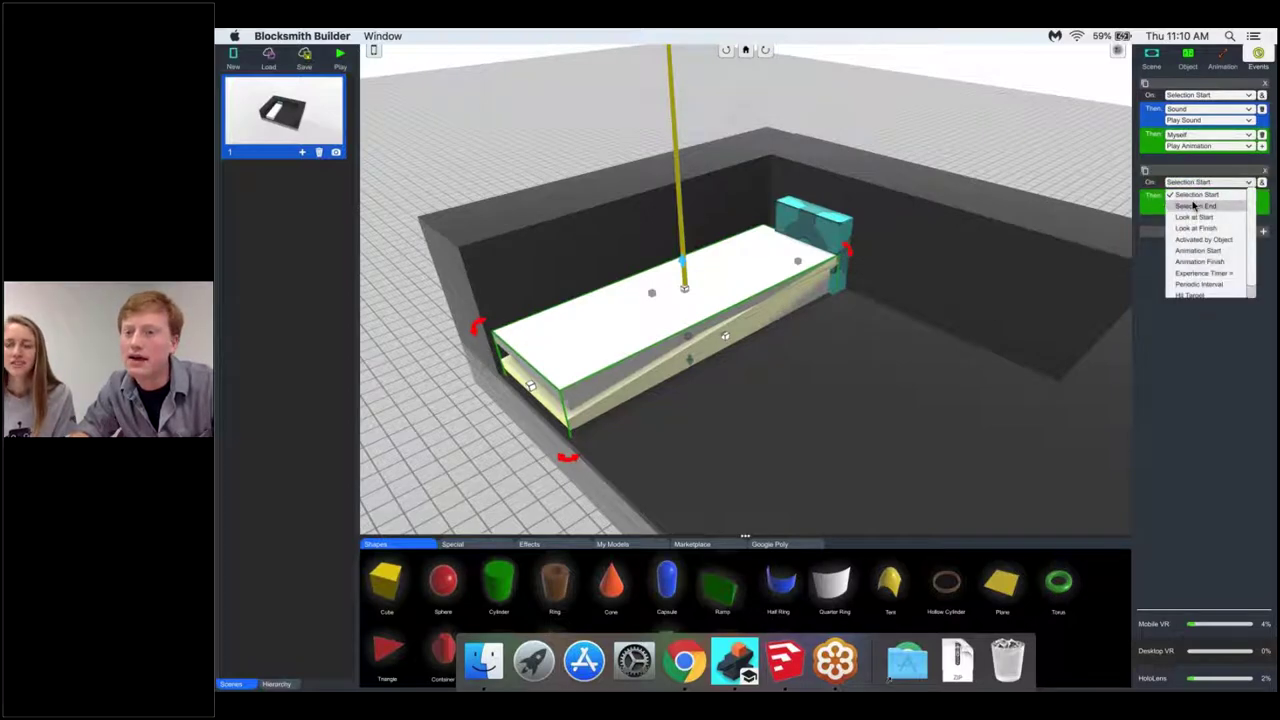
click(1193, 205)
click(1191, 197)
click(1190, 208)
- Delete the unfinished Selection End event, leaving only the Selection Start event
click(1195, 207)
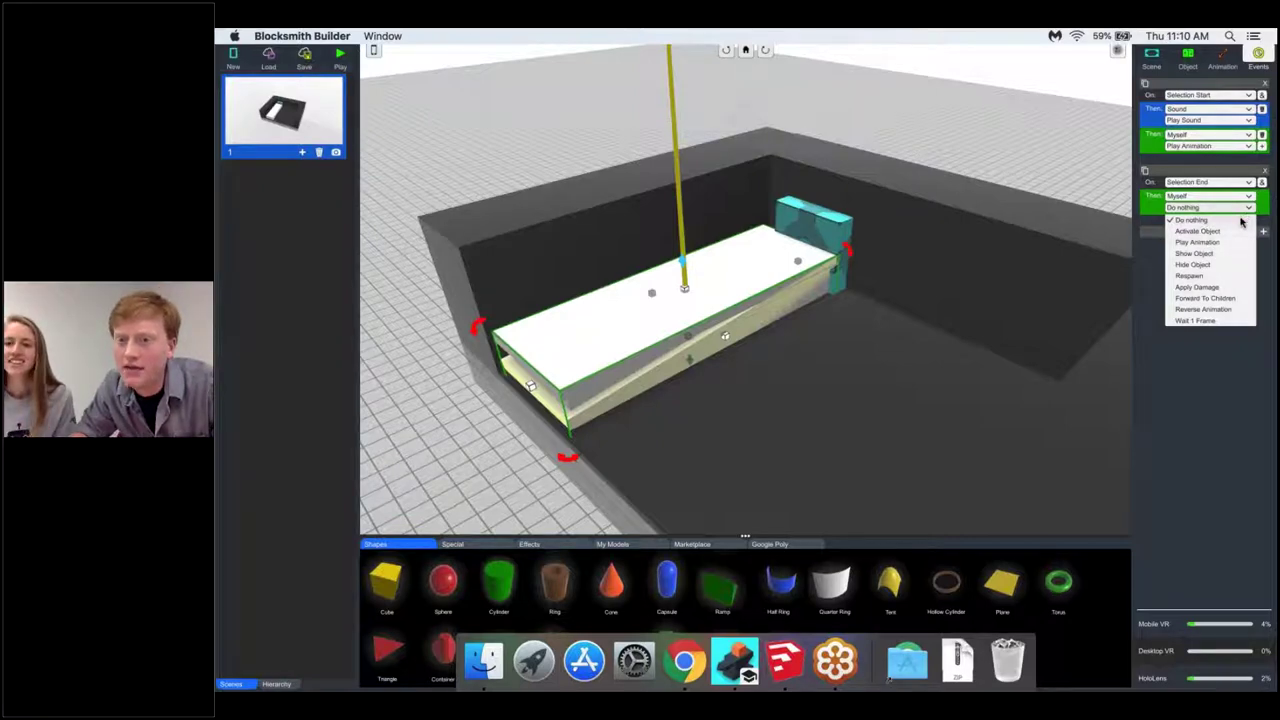
click(1268, 175)
click(1268, 175)
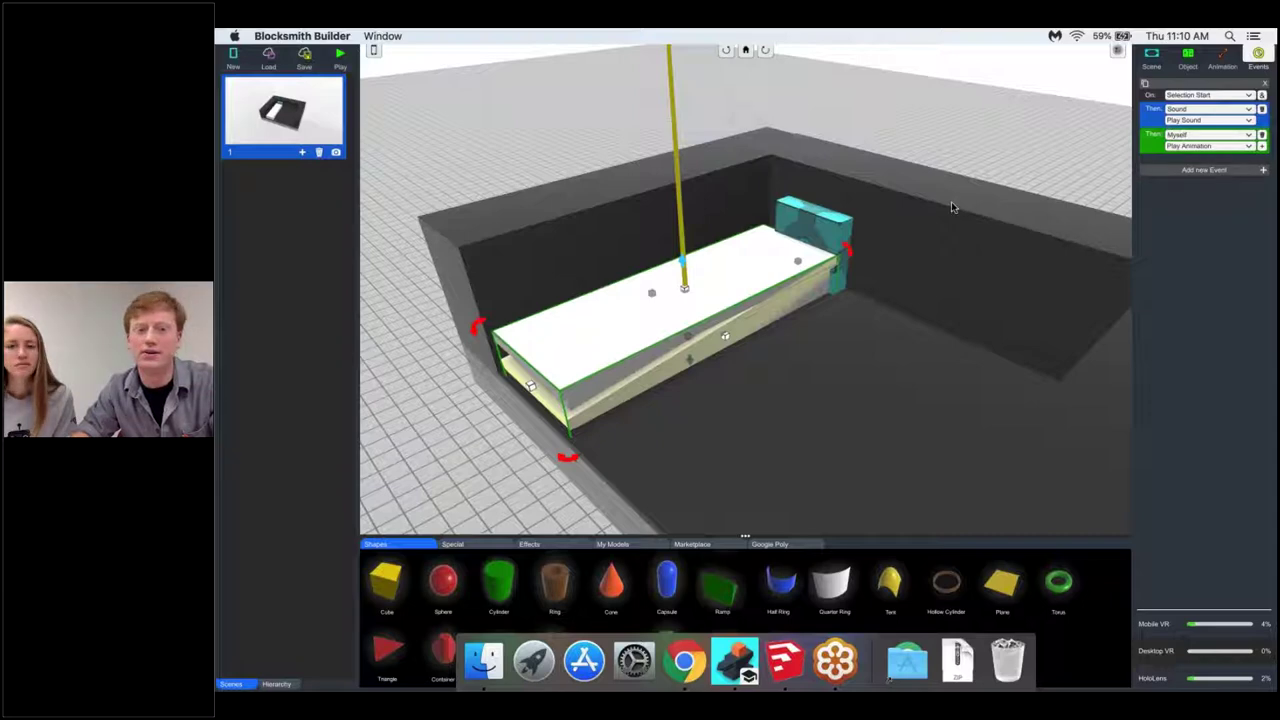
drag(951, 205, 937, 137)
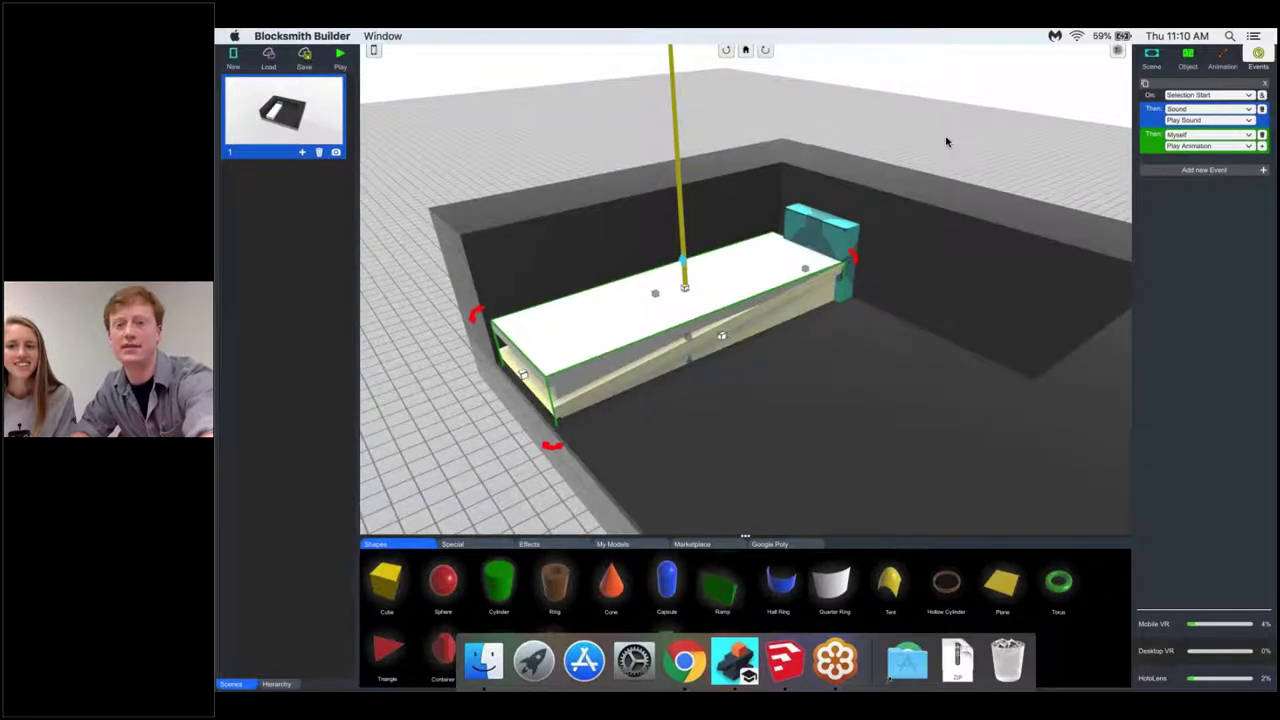
click(947, 142)
key(super+p)
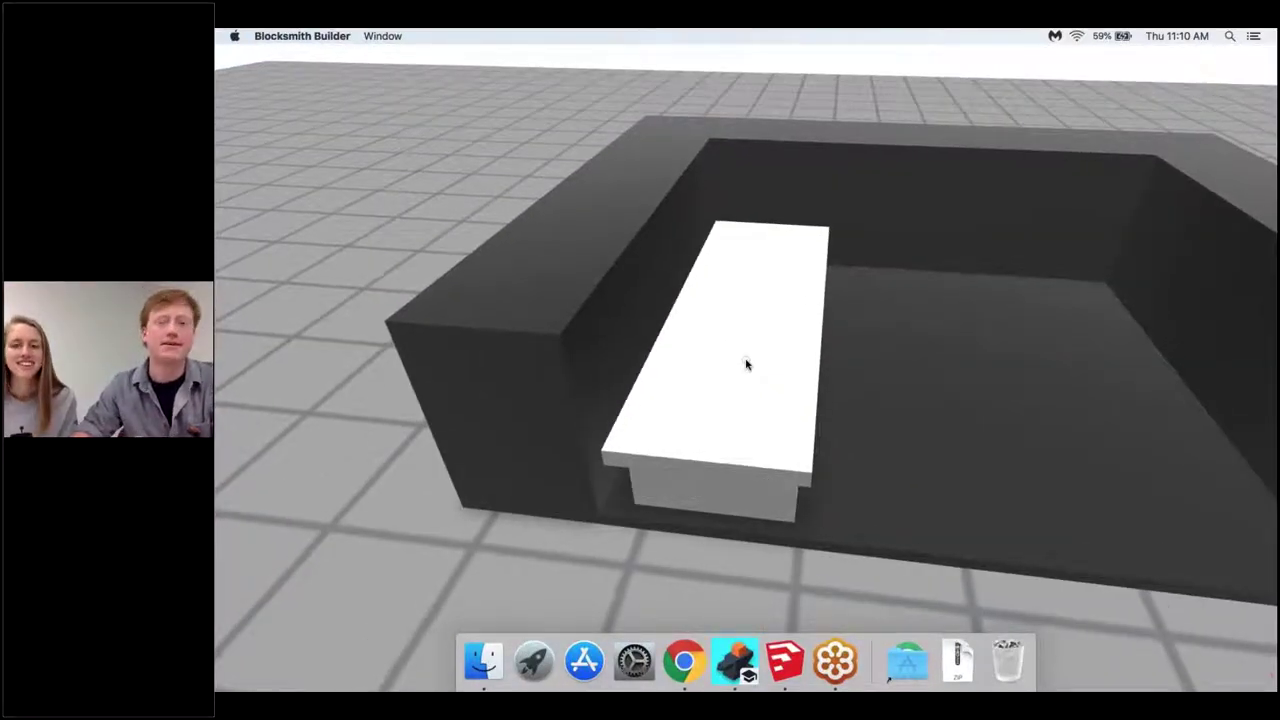
key(super+p)
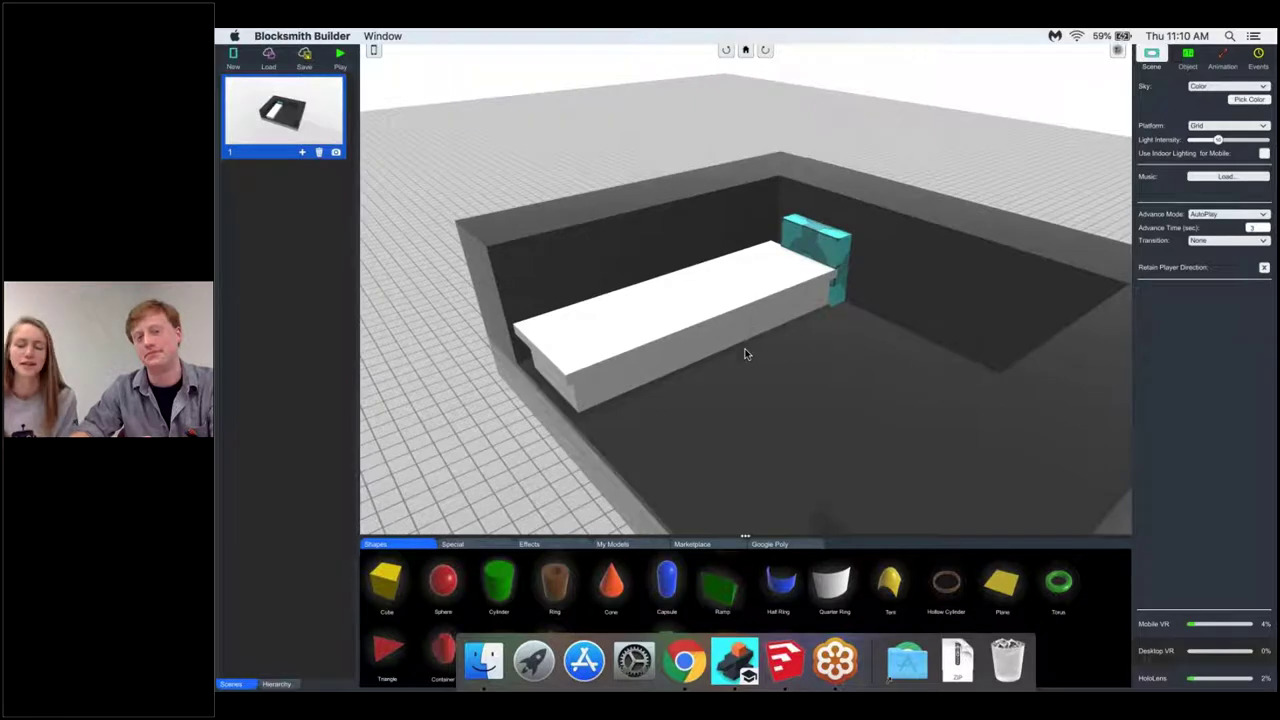
- Duplicate the white key and its cyan back piece and place the copy beside the original
scroll(745, 354, down, 3)
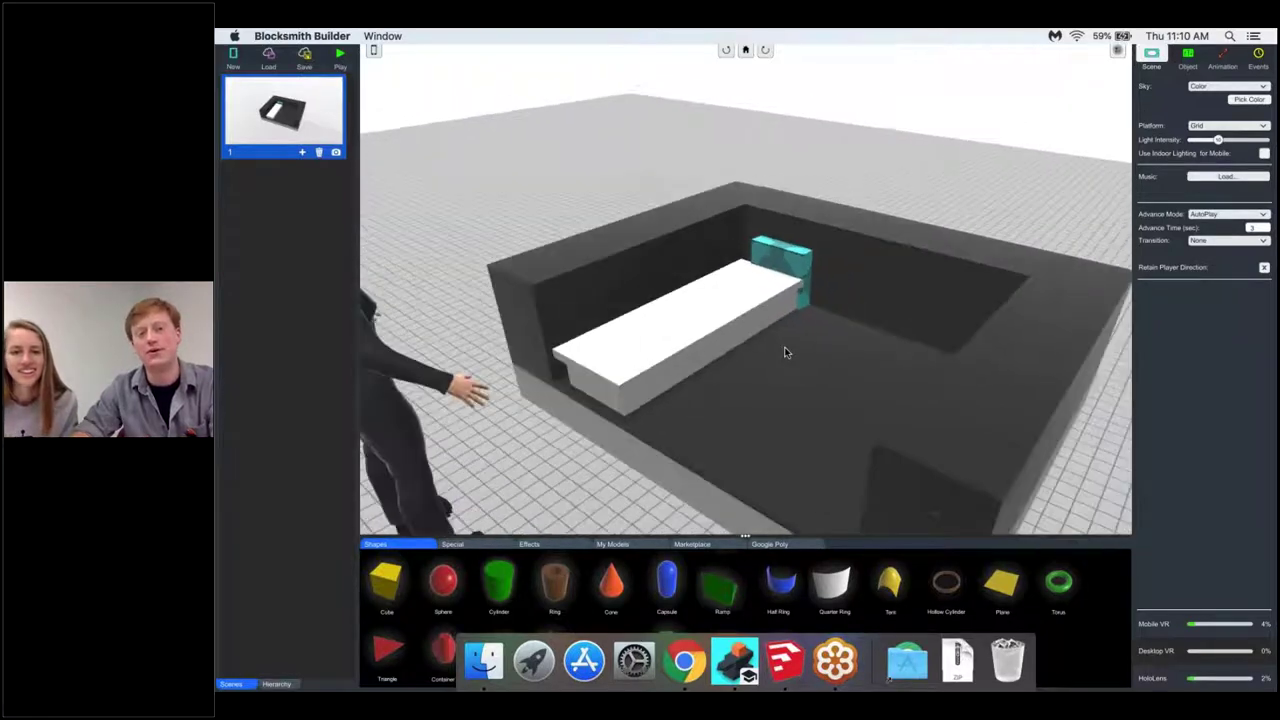
click(760, 355)
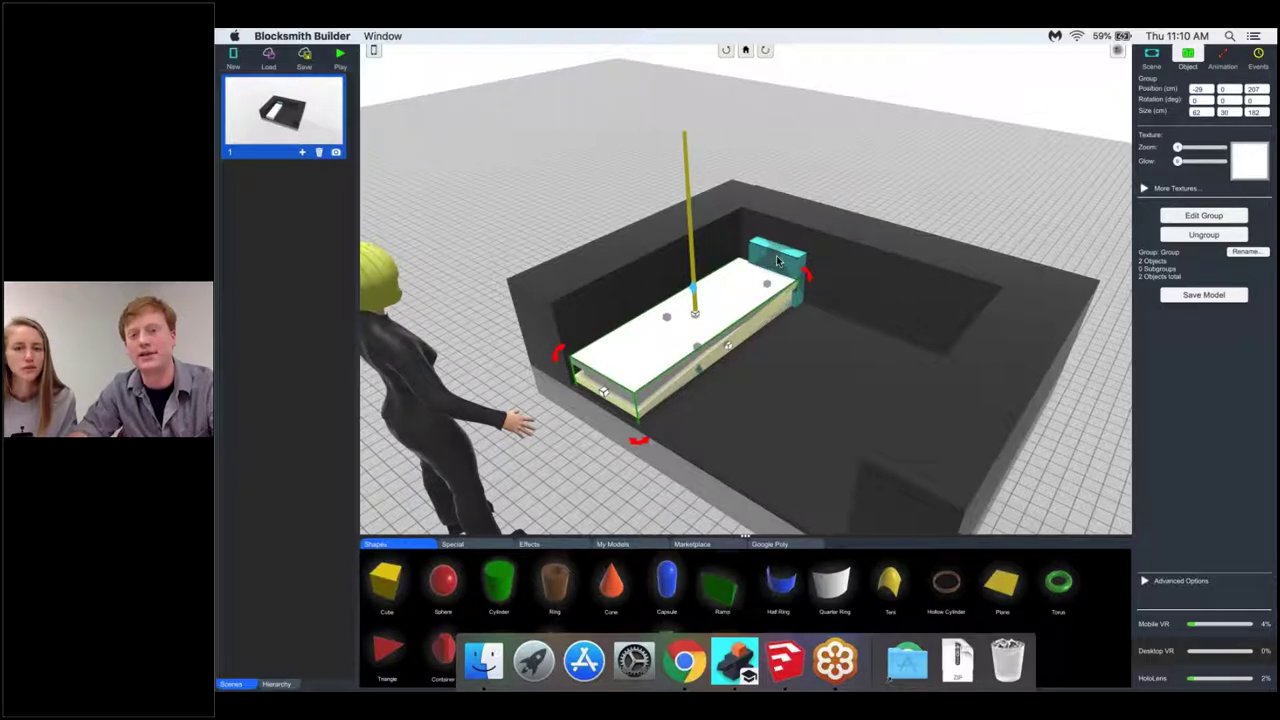
shift+click(781, 262)
right_drag(772, 323, 806, 345)
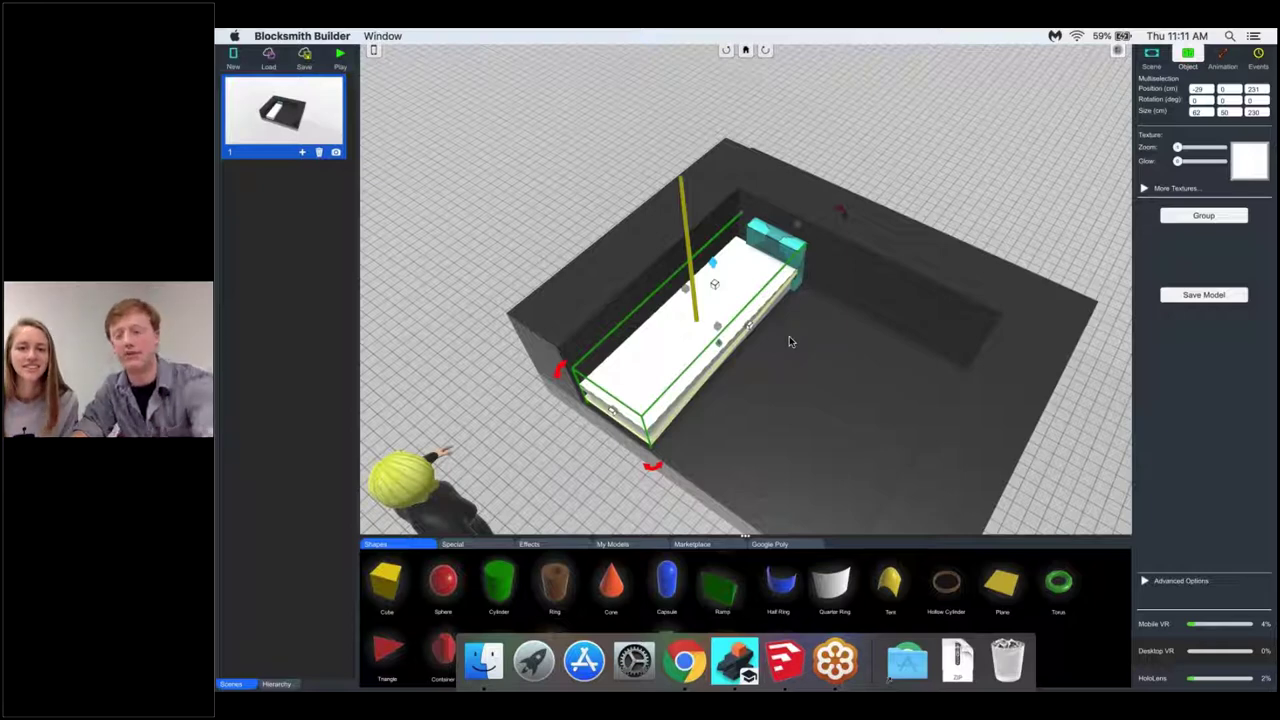
right_drag(789, 341, 800, 326)
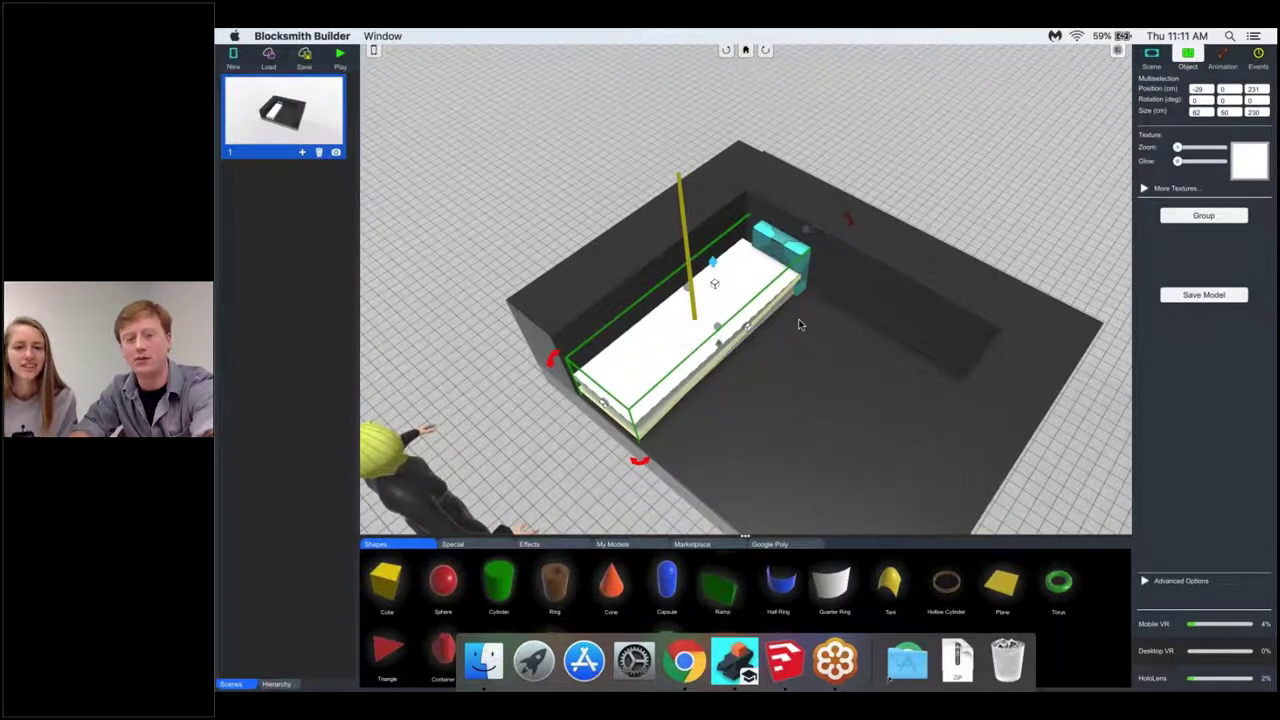
key(super+d)
drag(800, 323, 783, 336)
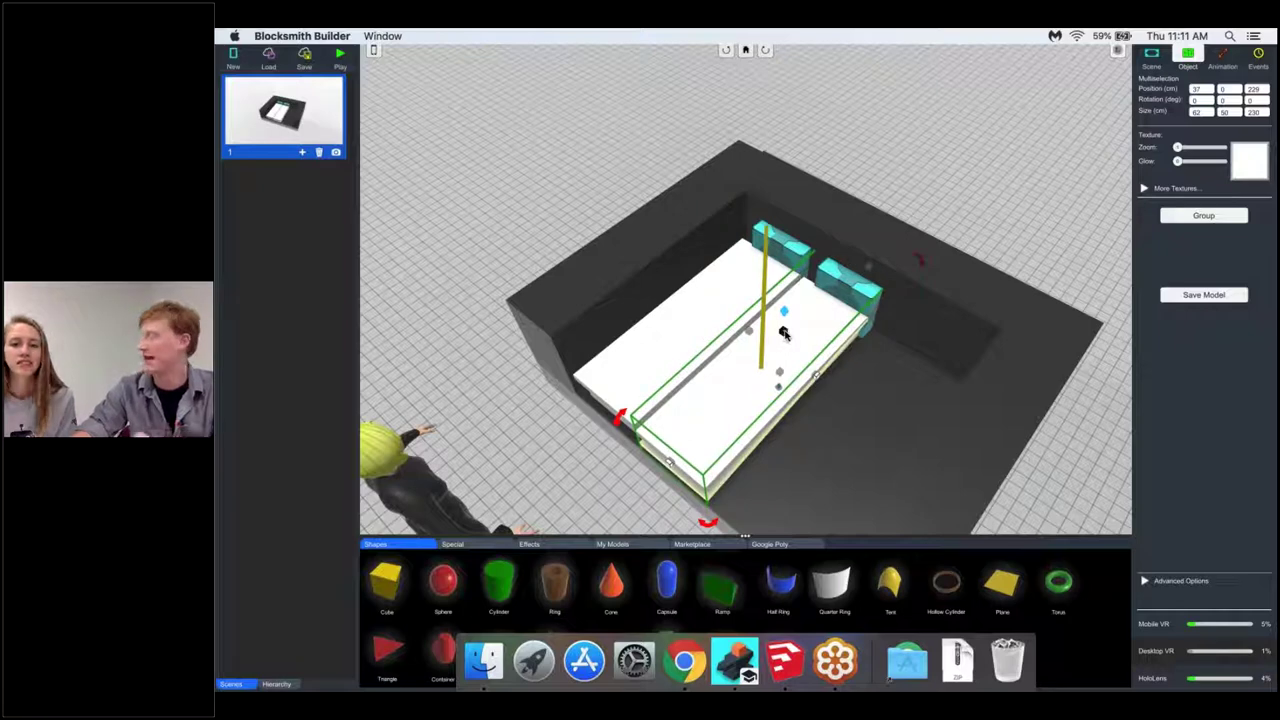
- Select the new key's Sound object and nudge it slightly
click(852, 292)
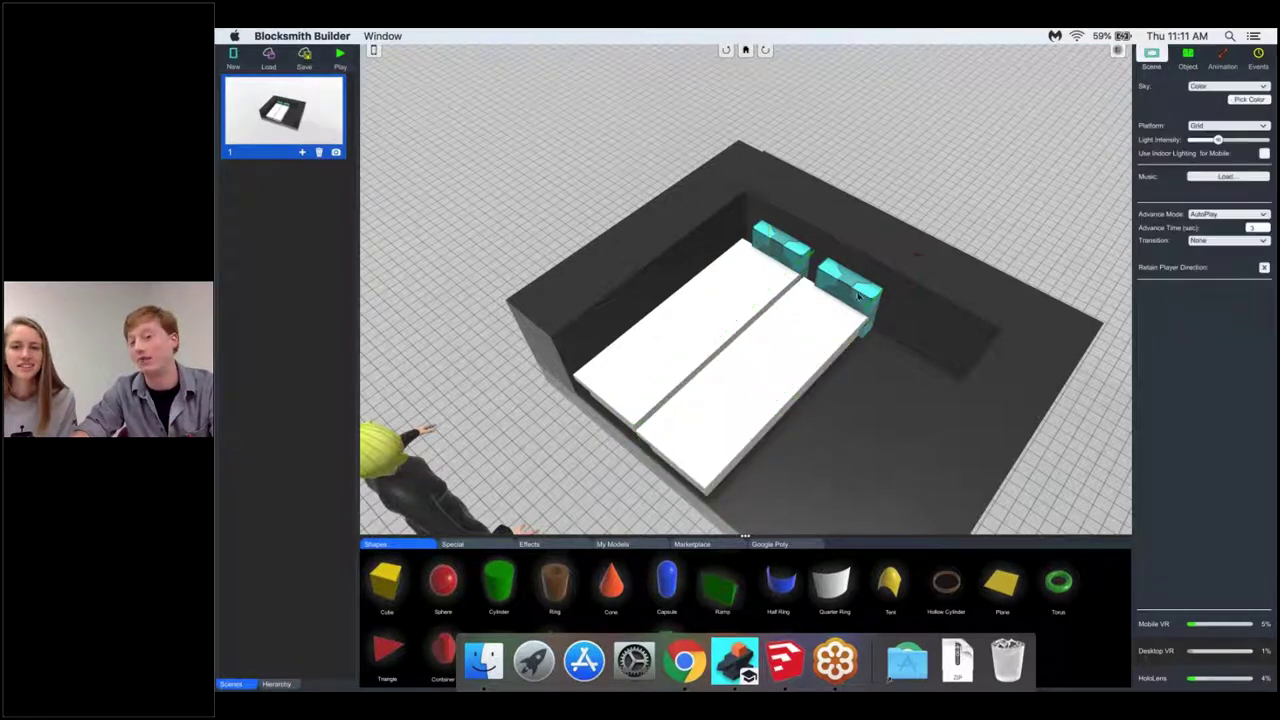
click(846, 285)
drag(846, 285, 847, 286)
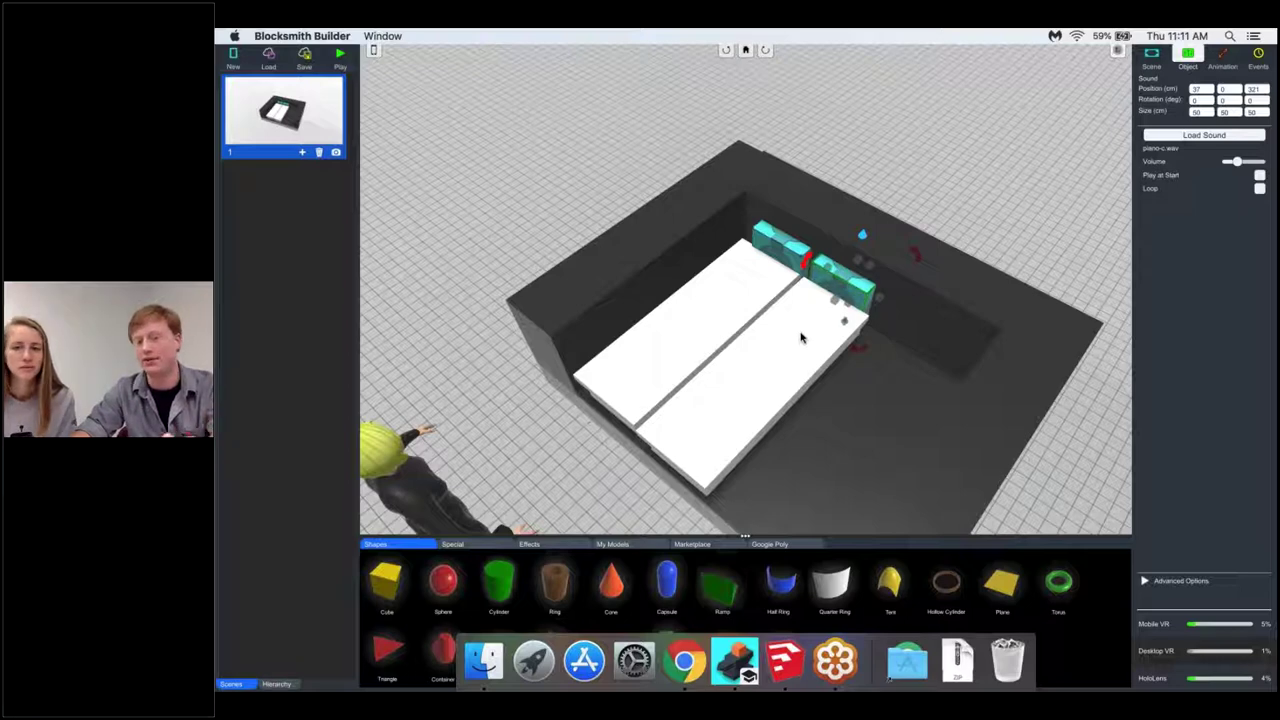
- Load piano-d.wav from My Media as the middle key's sound
click(1209, 136)
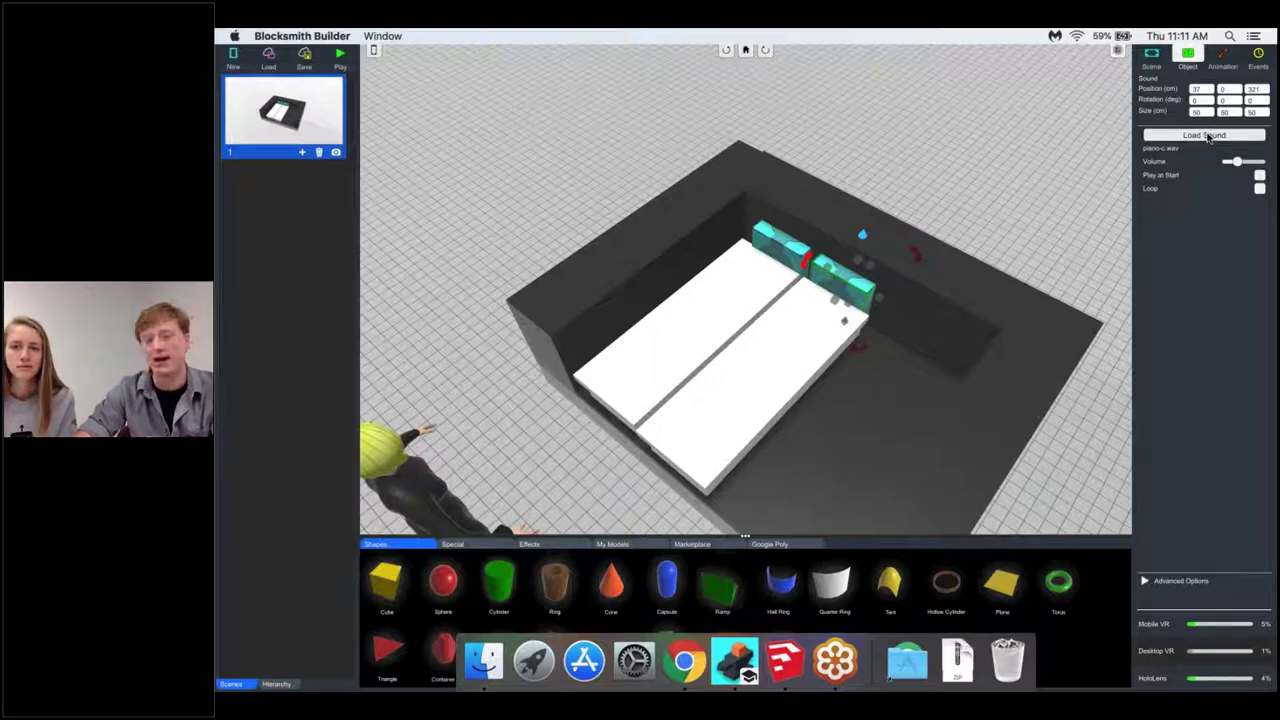
click(1207, 136)
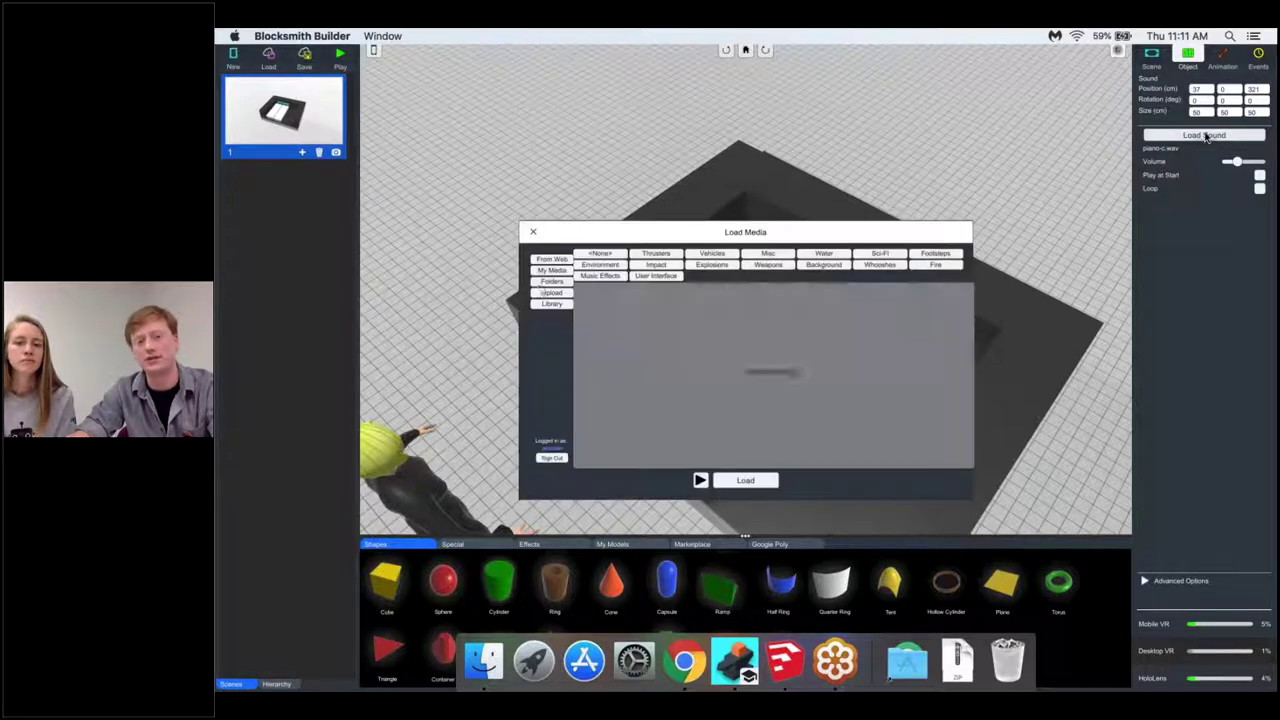
click(551, 271)
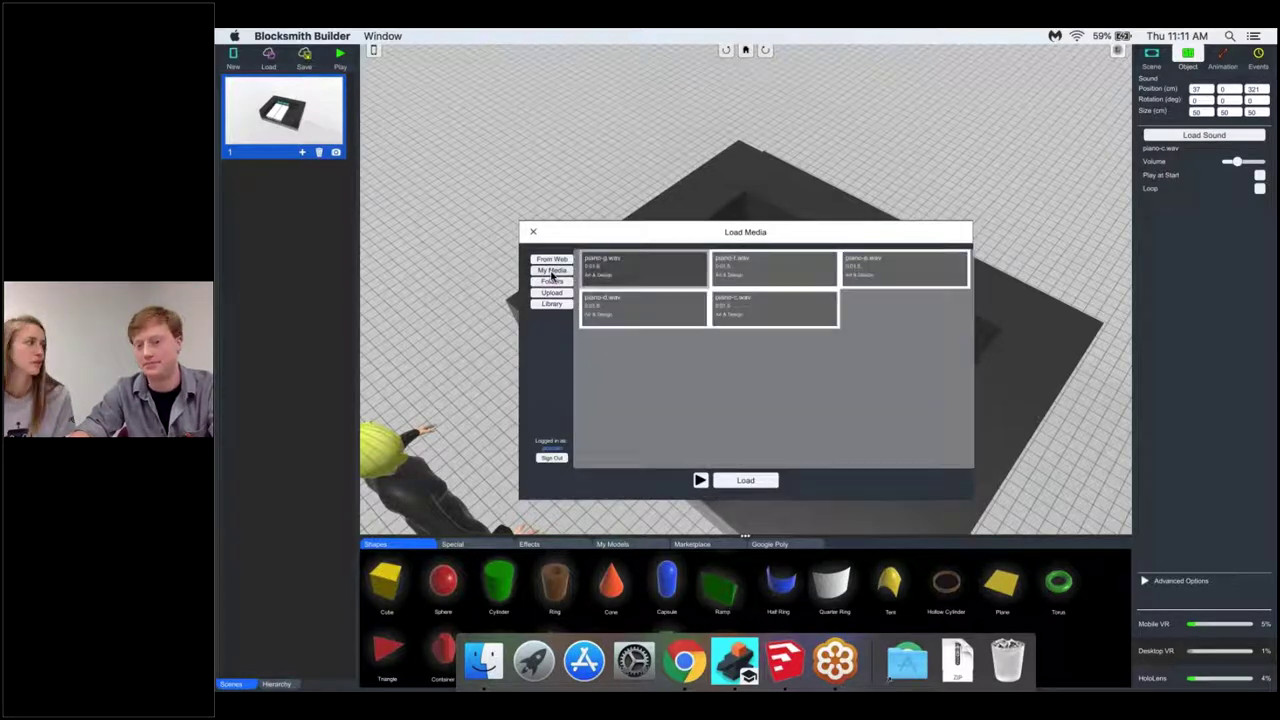
double_click(630, 317)
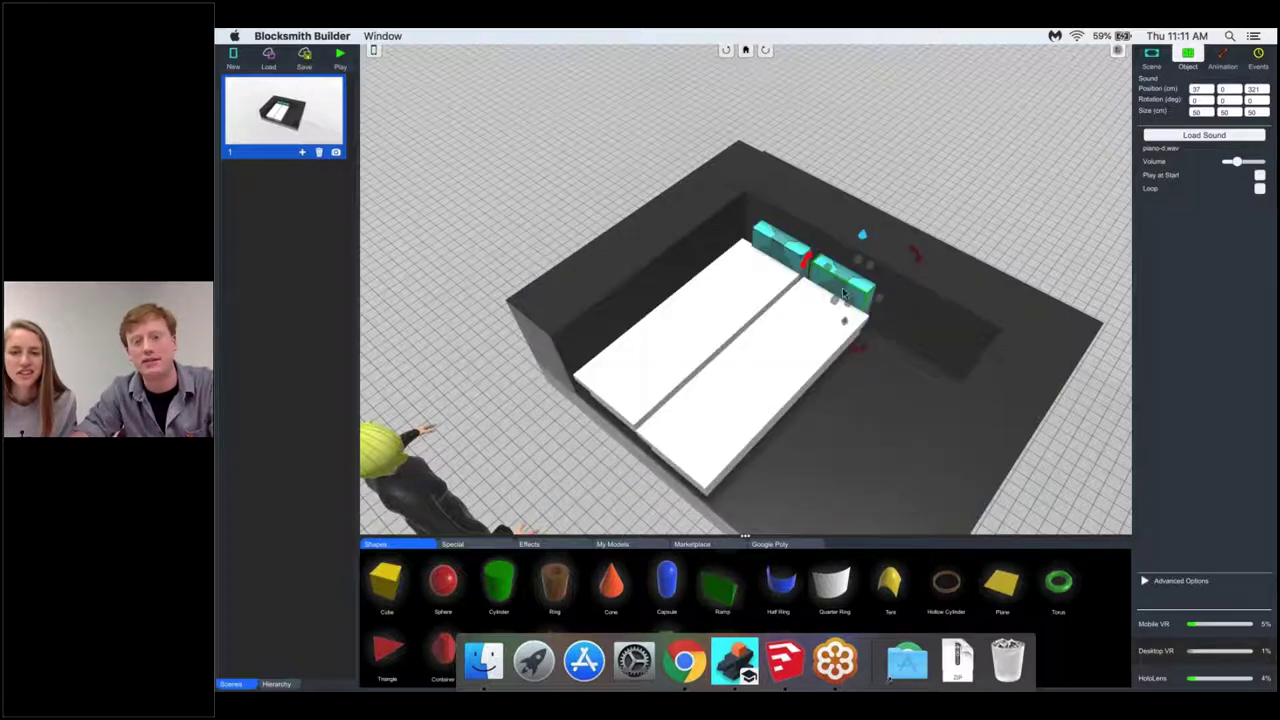
- Duplicate the key with its sound block as a third key on the right
right_drag(842, 292, 873, 291)
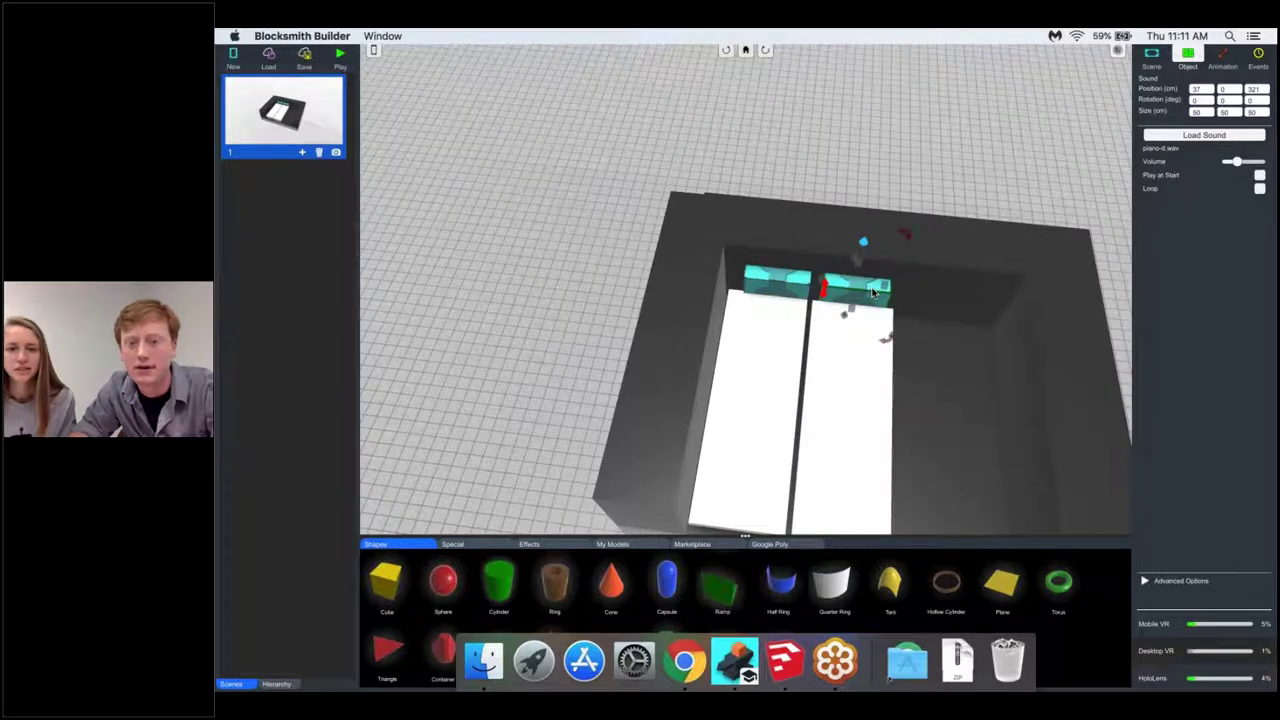
scroll(778, 223, down, 2)
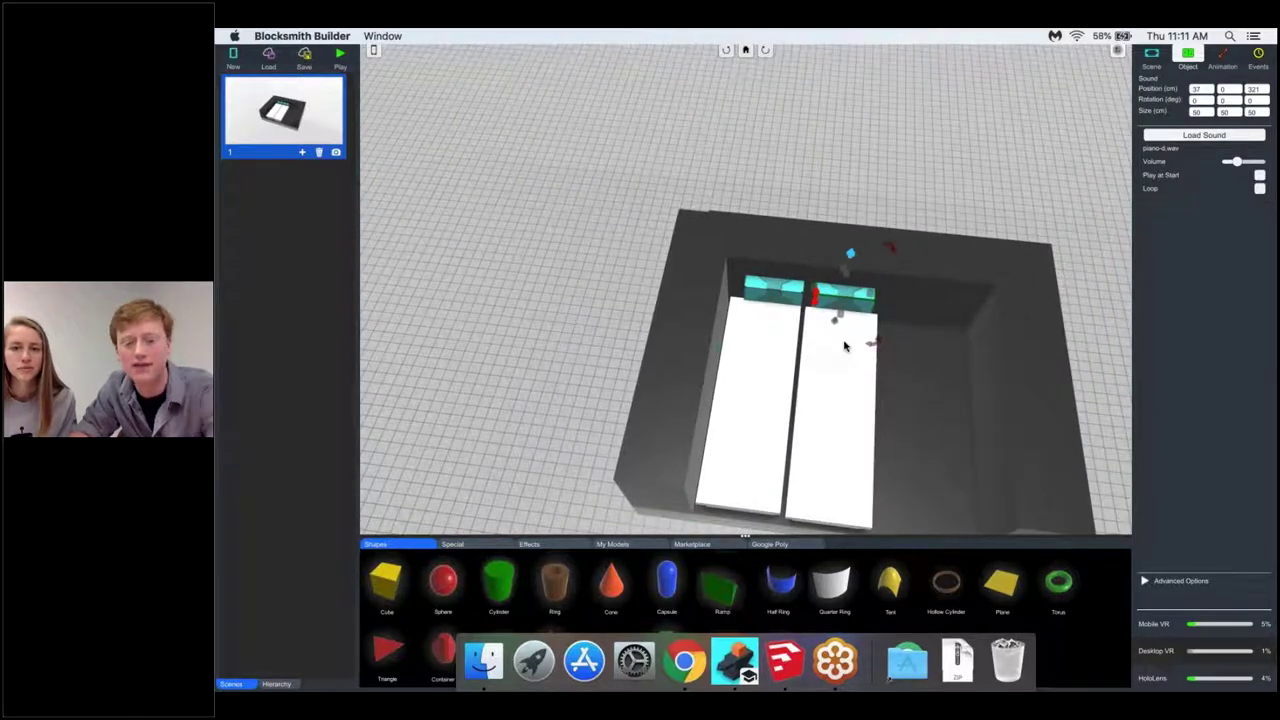
shift+click(844, 346)
alt+drag(840, 376, 918, 390)
- Widen the dark frame to fit all three keys
middle_drag(917, 391, 831, 369)
click(831, 369)
shift+click(777, 227)
drag(850, 336, 843, 336)
click(903, 303)
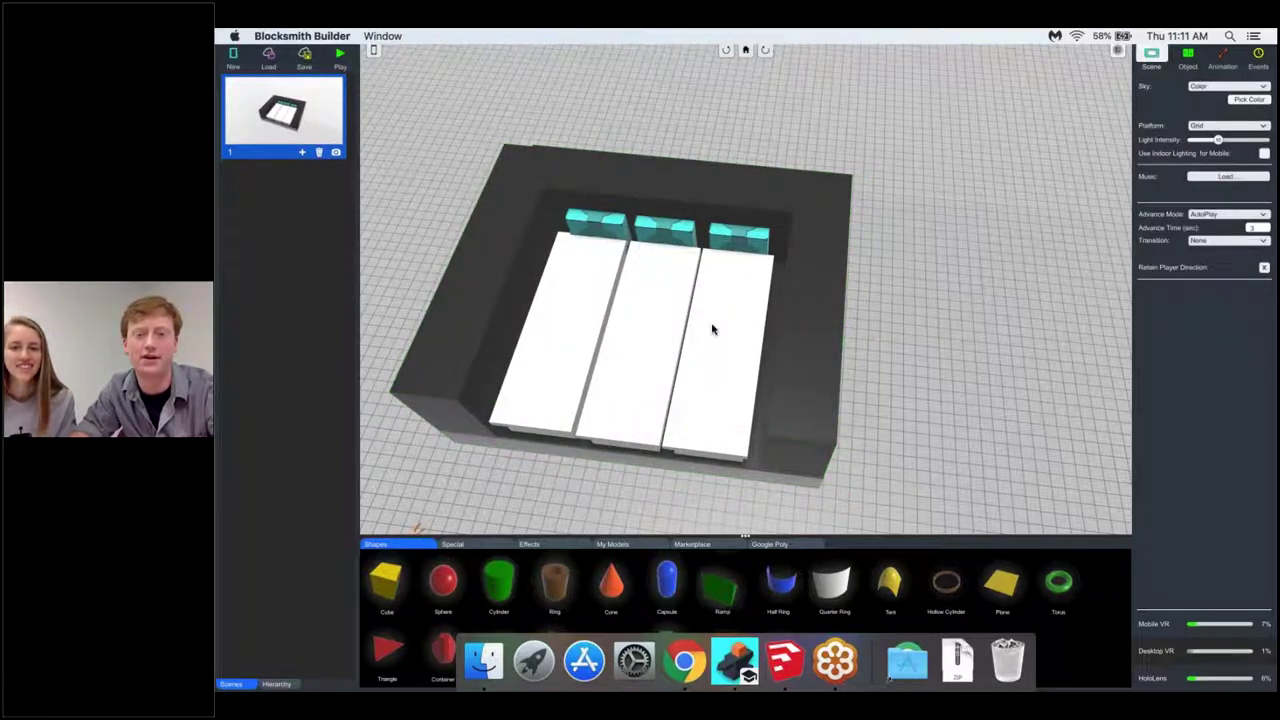
right_drag(713, 326, 739, 372)
- Load piano-e.wav from My Media for the third key's sound object
click(730, 250)
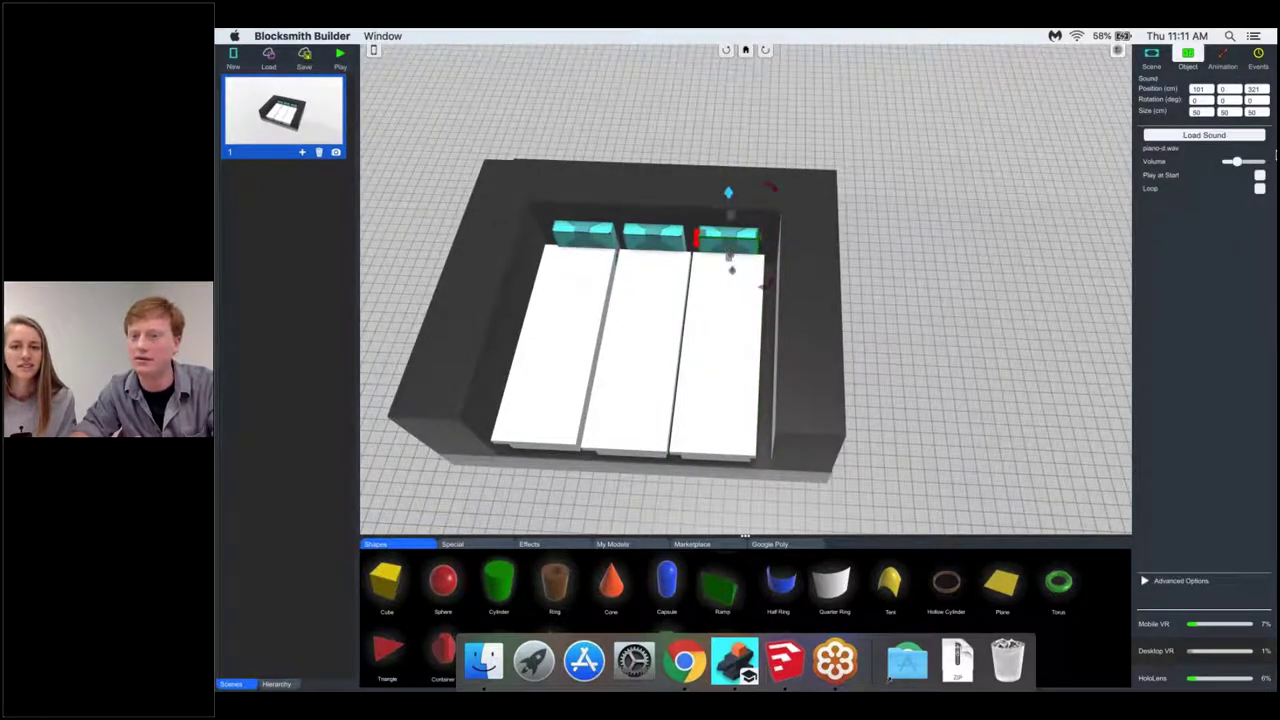
click(1204, 135)
click(551, 270)
click(897, 264)
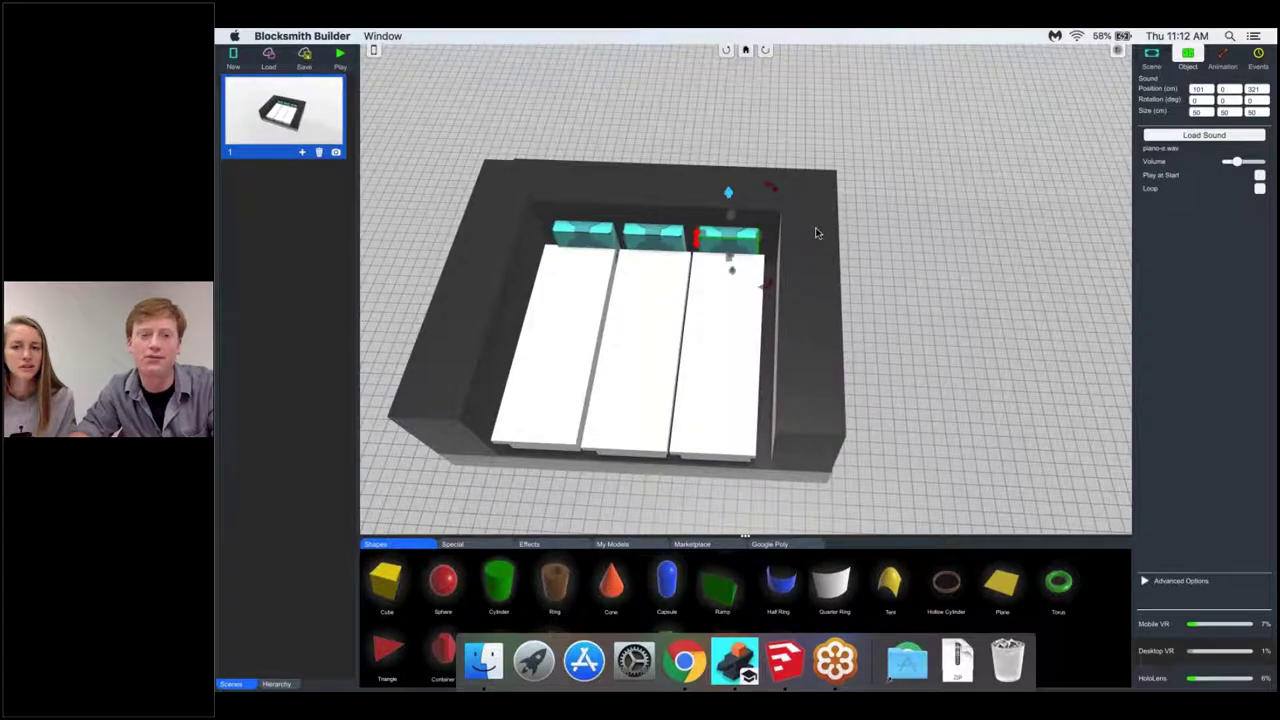
right_drag(816, 233, 698, 271)
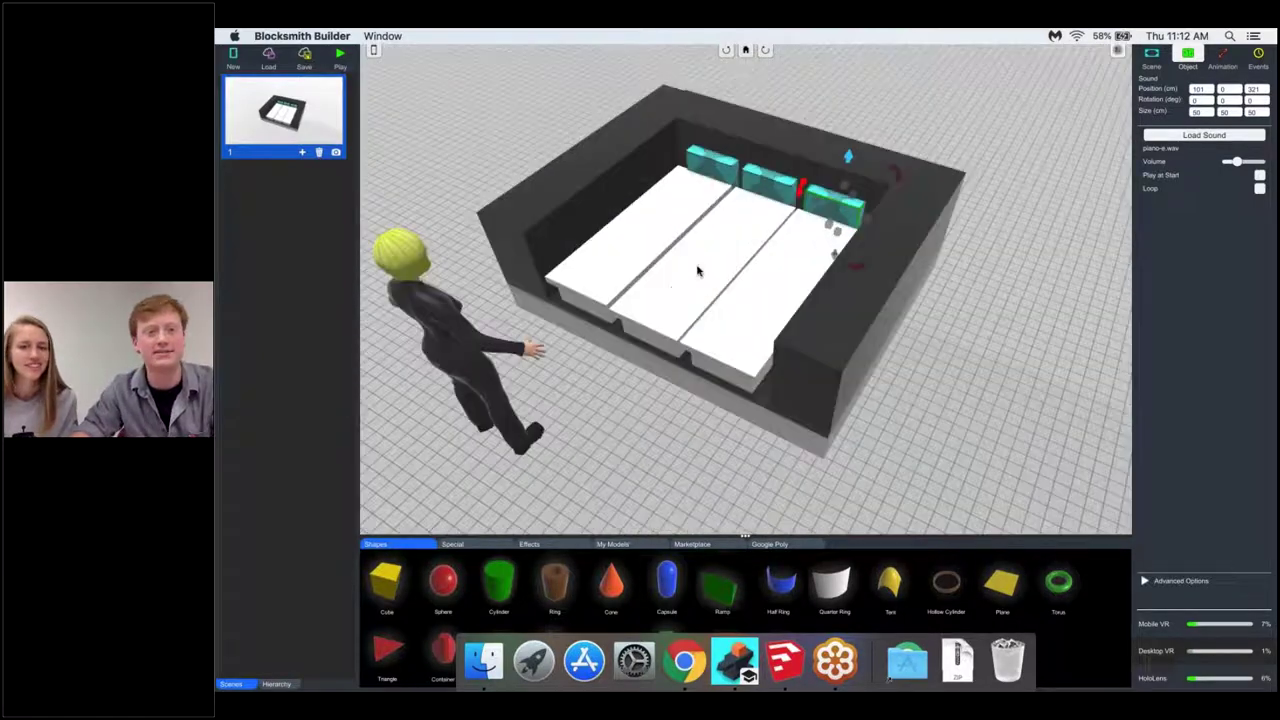
click(393, 153)
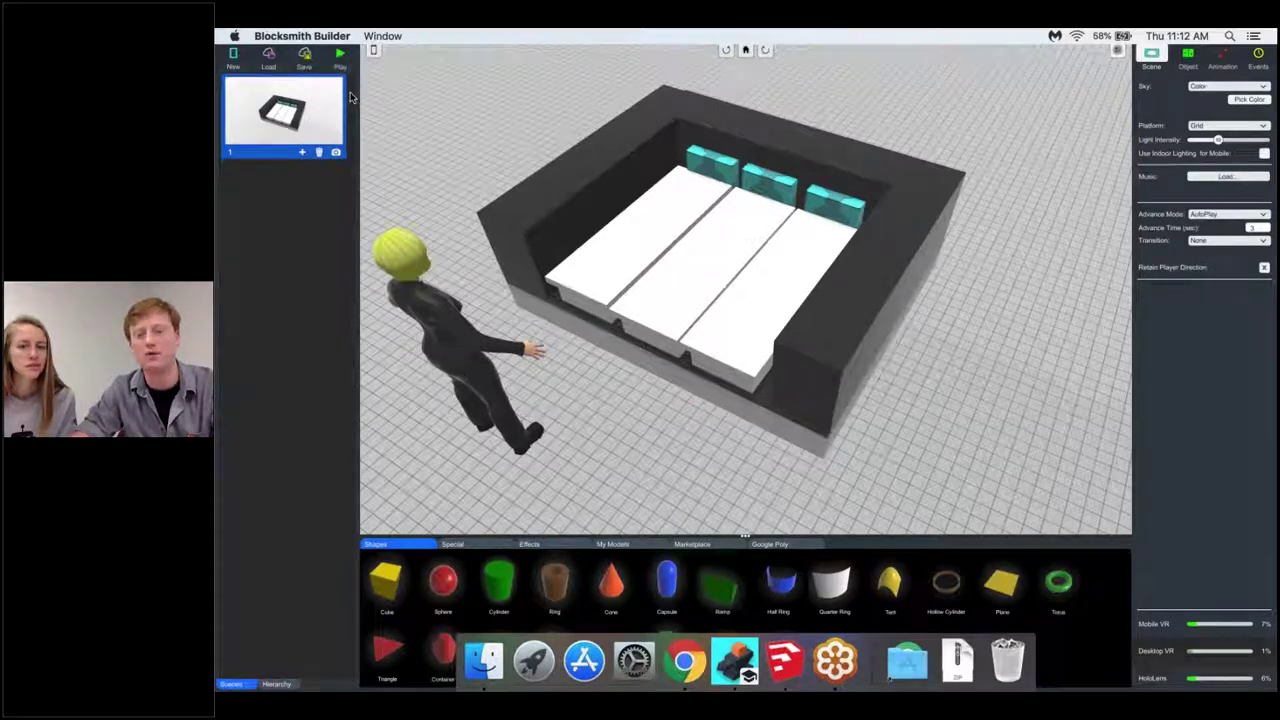
click(340, 57)
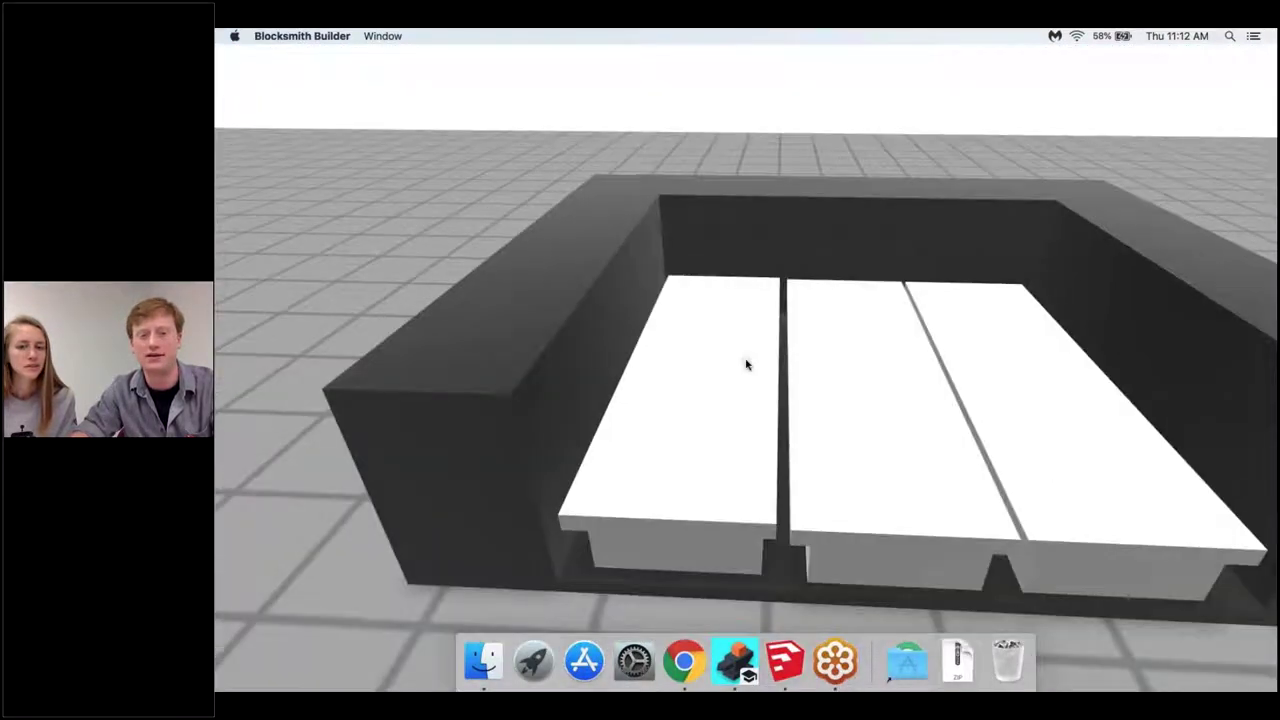
click(746, 360)
click(746, 364)
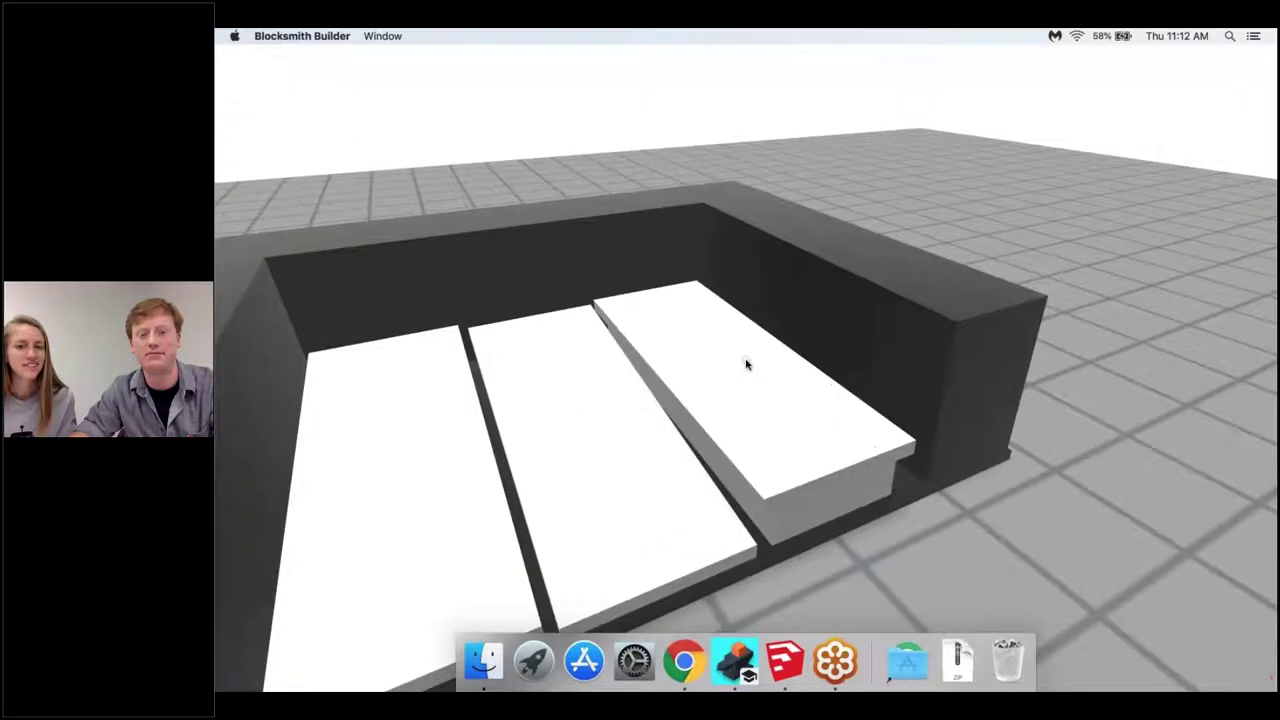
click(746, 364)
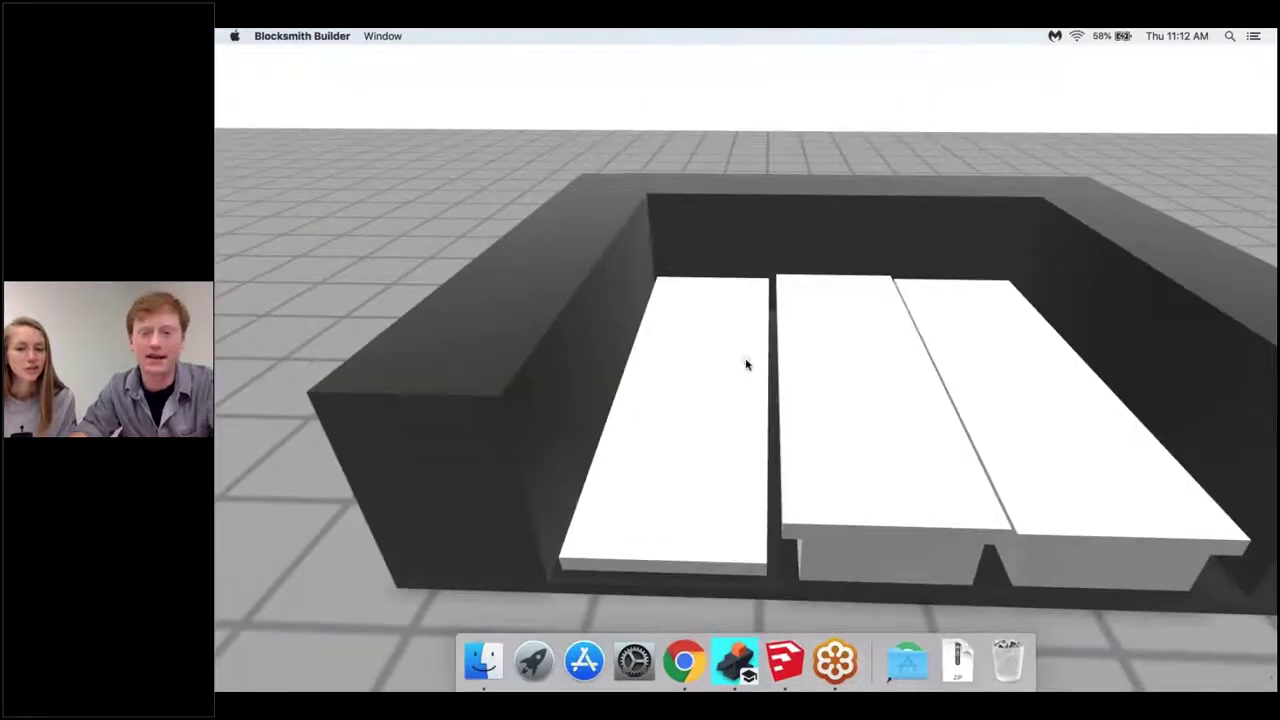
click(746, 364)
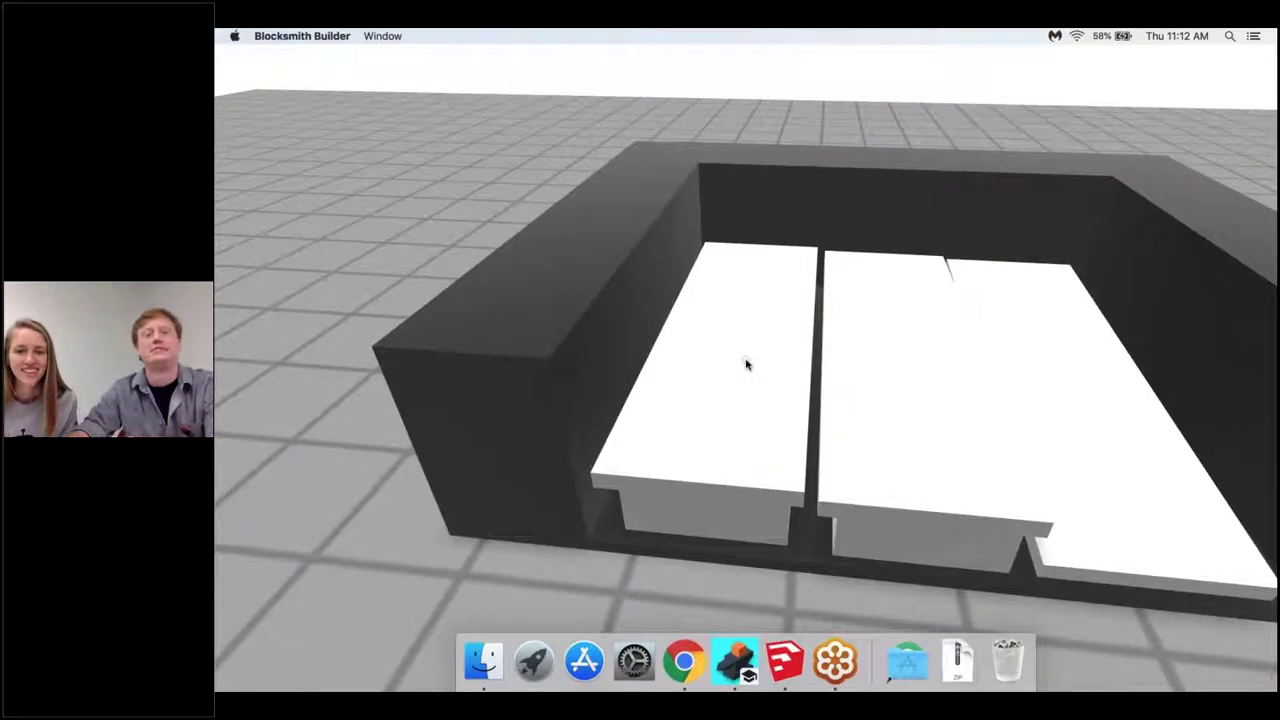
key(Escape)
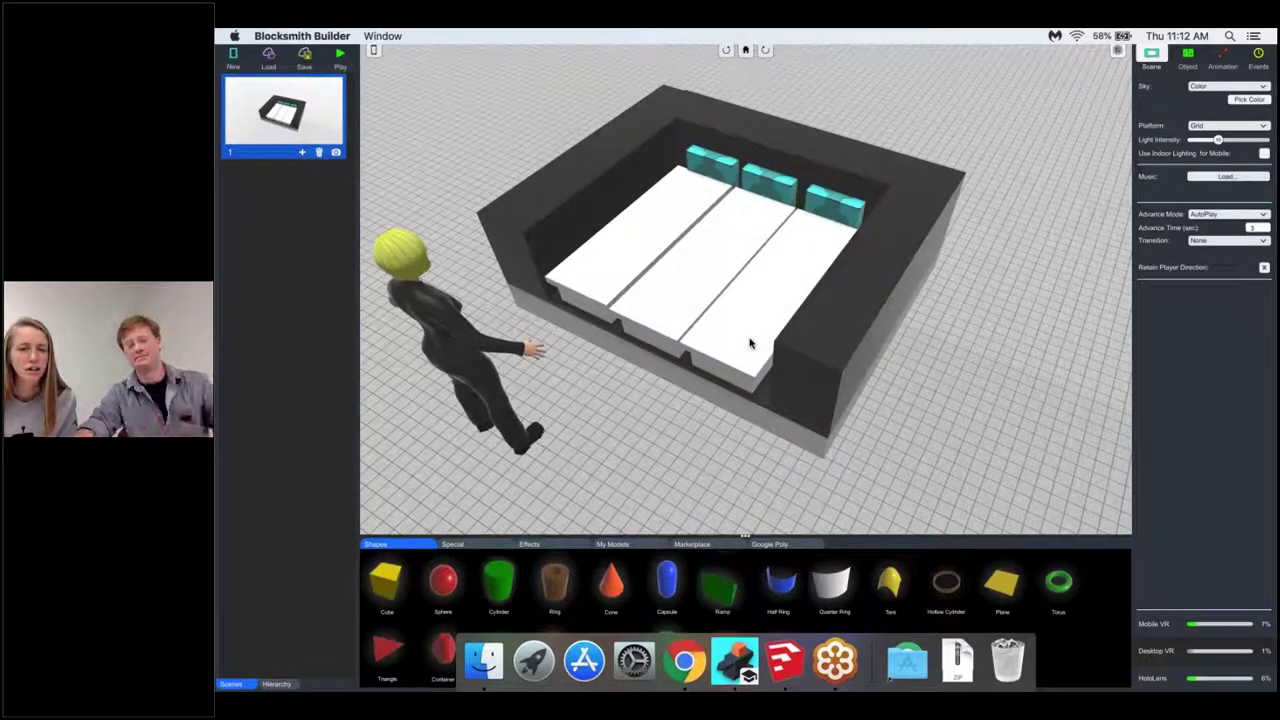
right_drag(750, 343, 721, 305)
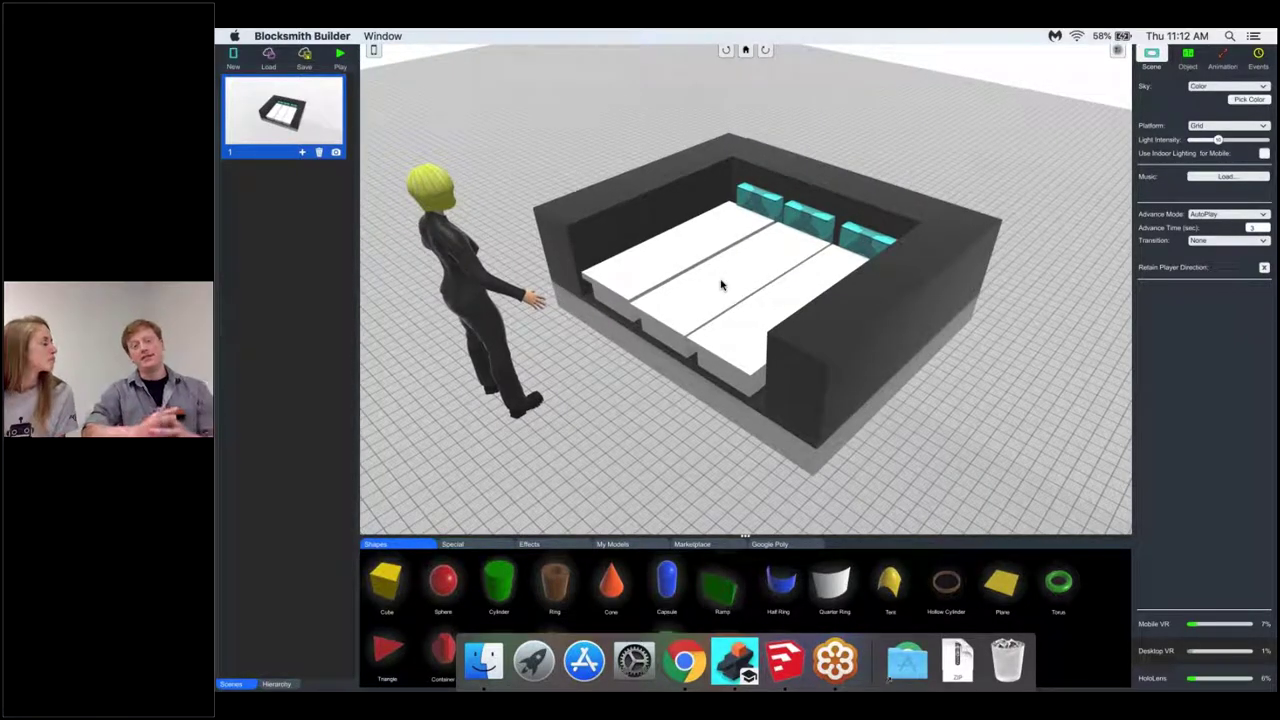
scroll(721, 285, down, 1)
scroll(720, 284, down, 1)
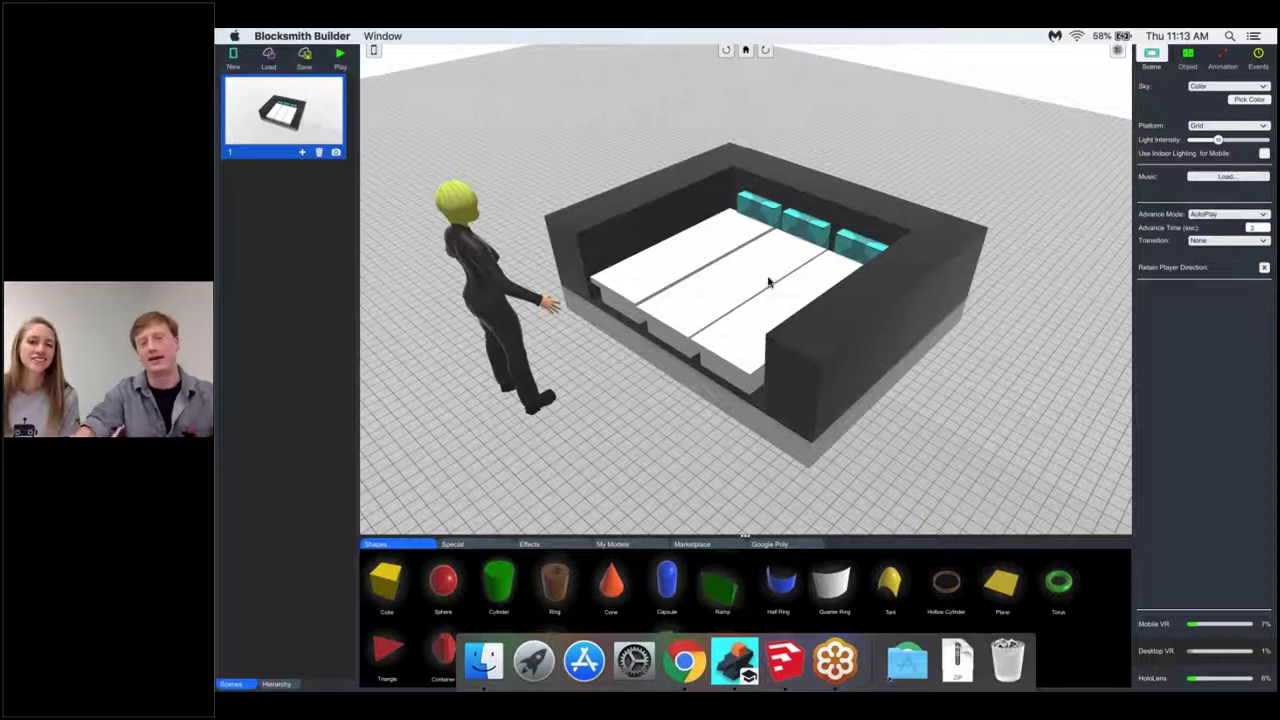
scroll(757, 278, down, 3)
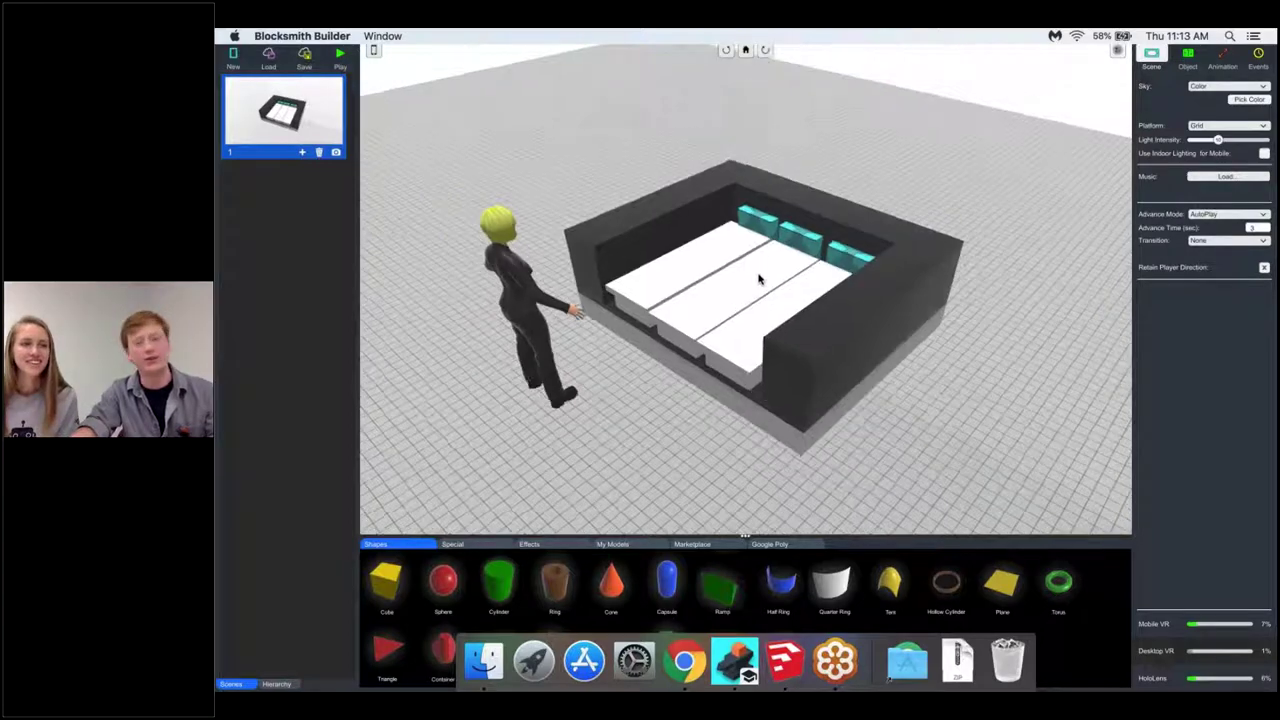
scroll(757, 278, down, 2)
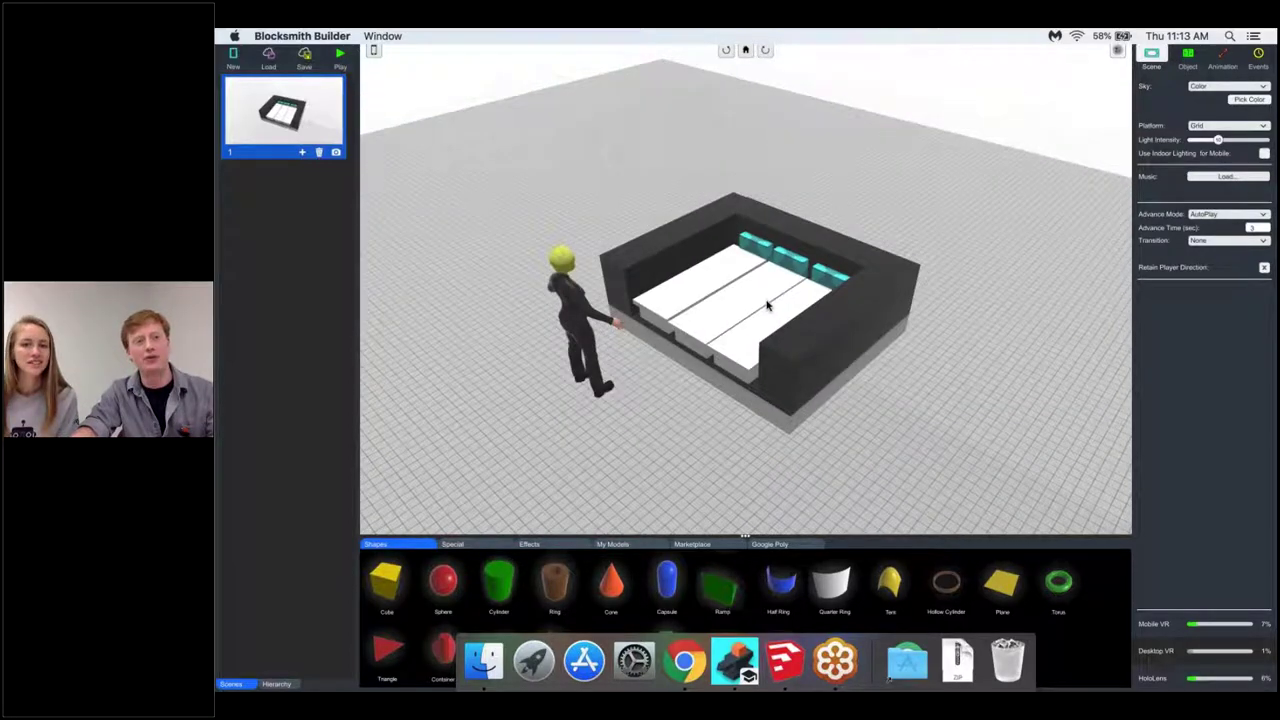
scroll(748, 305, up, 1)
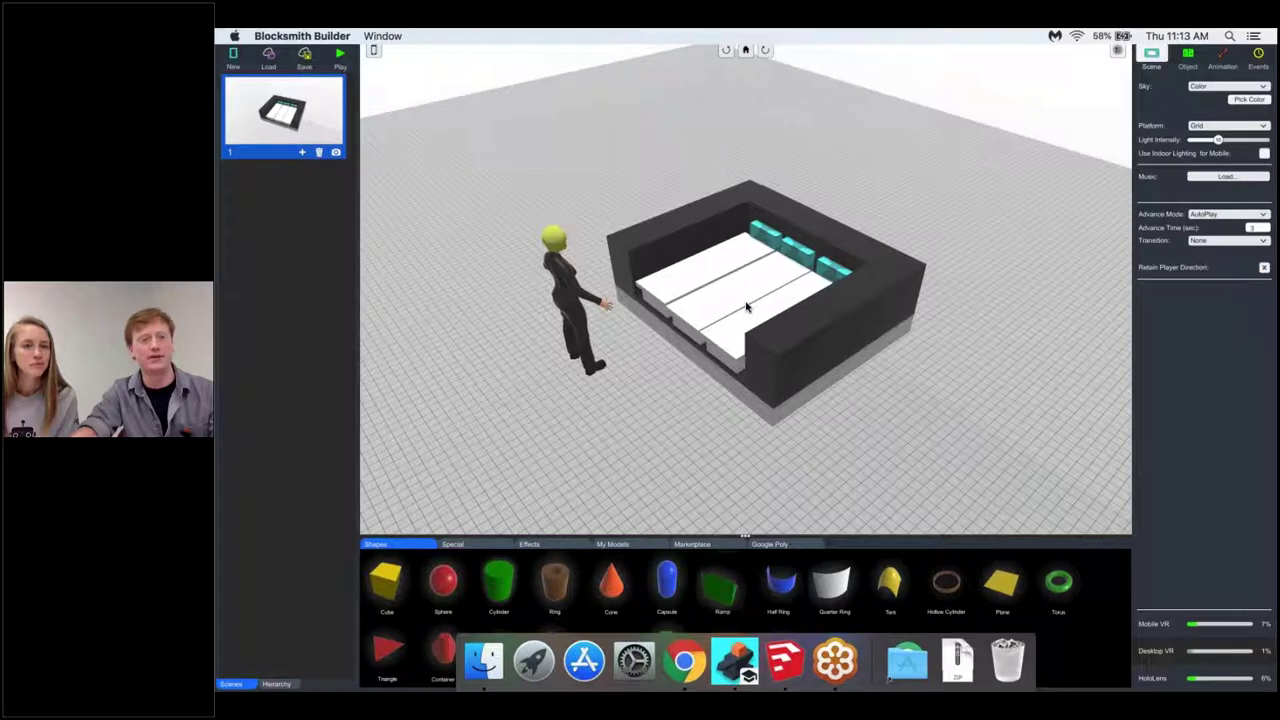
- Save and upload the scene as a Public experience titled 'Keyboard with Friends'
scroll(748, 305, up, 1)
click(305, 57)
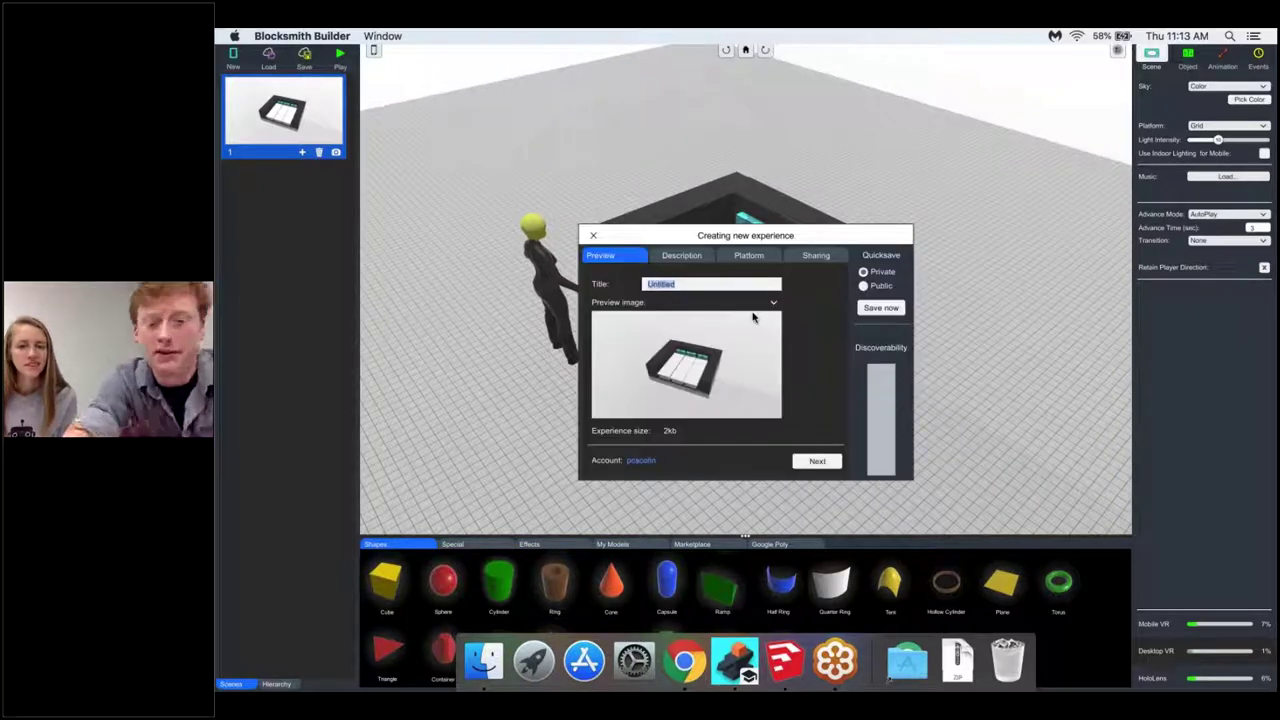
text(Keyboard )
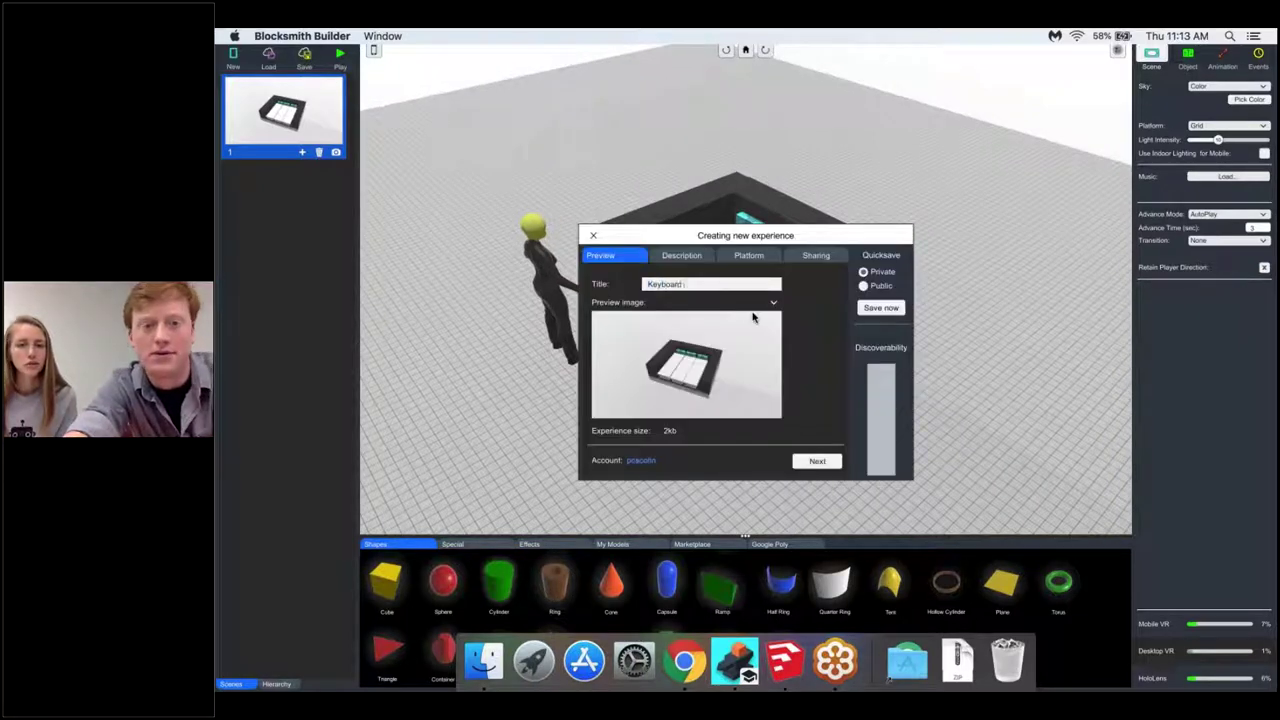
text(with Fre)
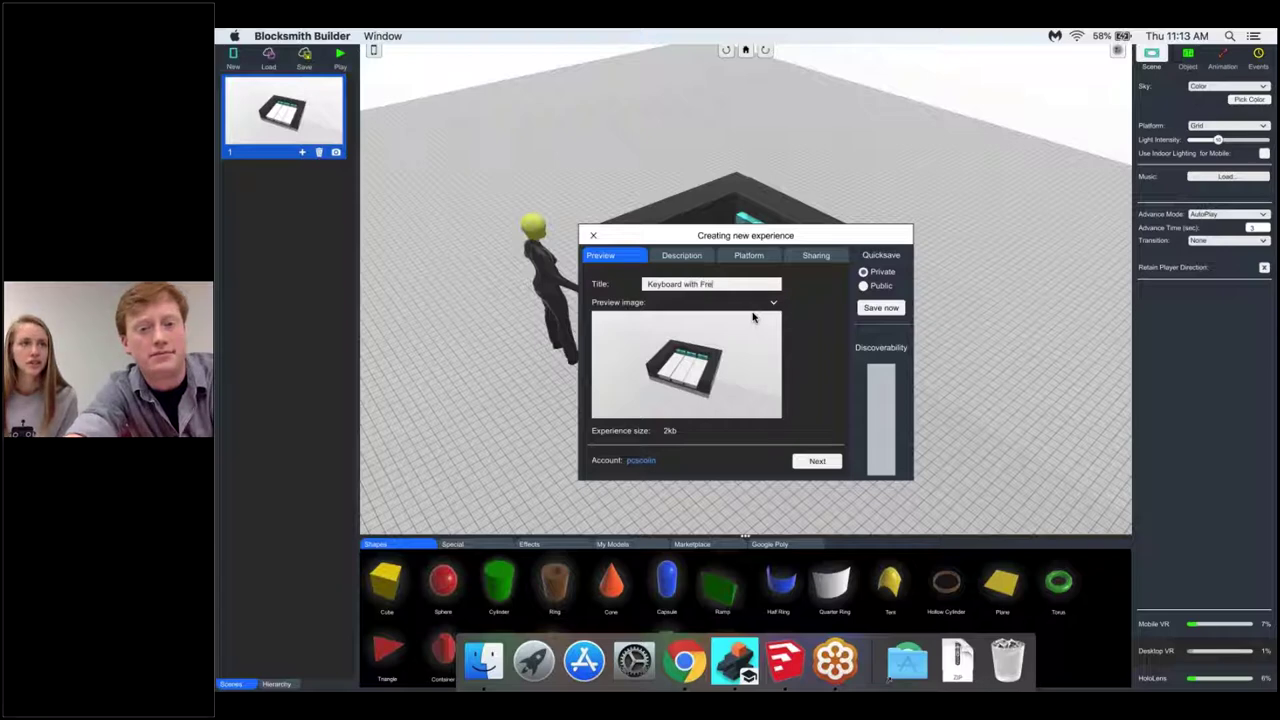
key(BackSpace)
text(iends)
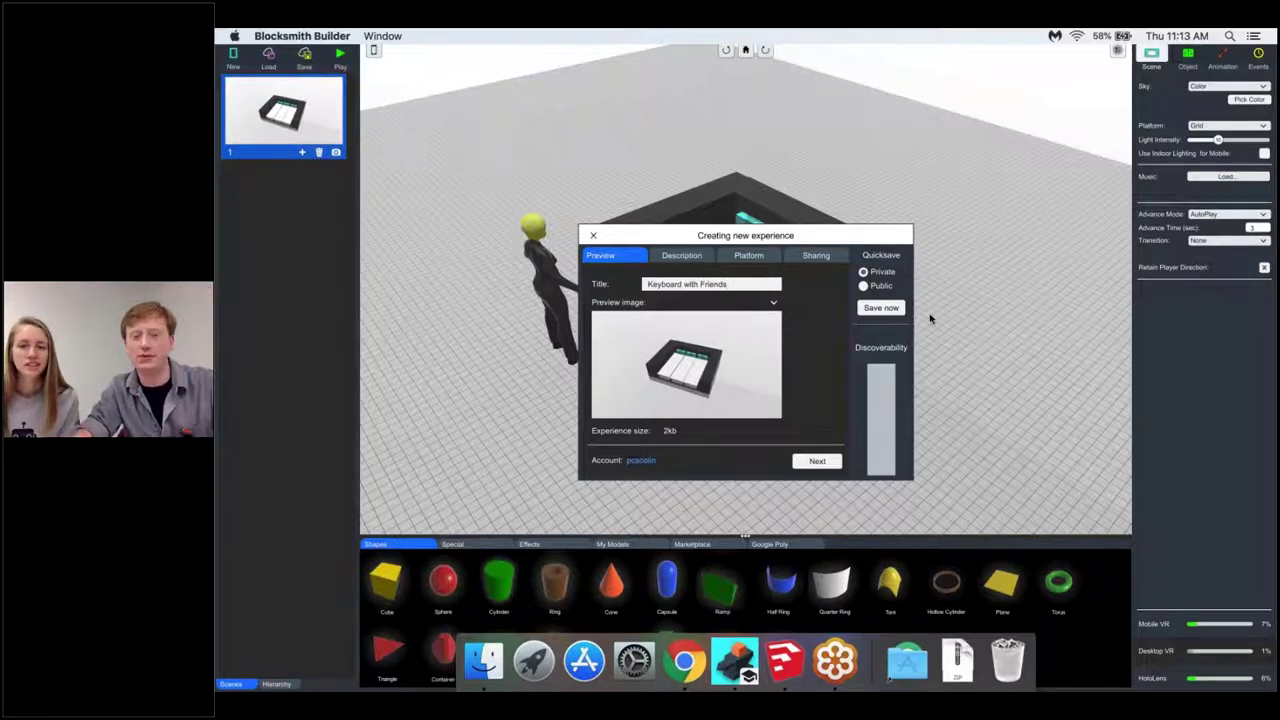
click(890, 307)
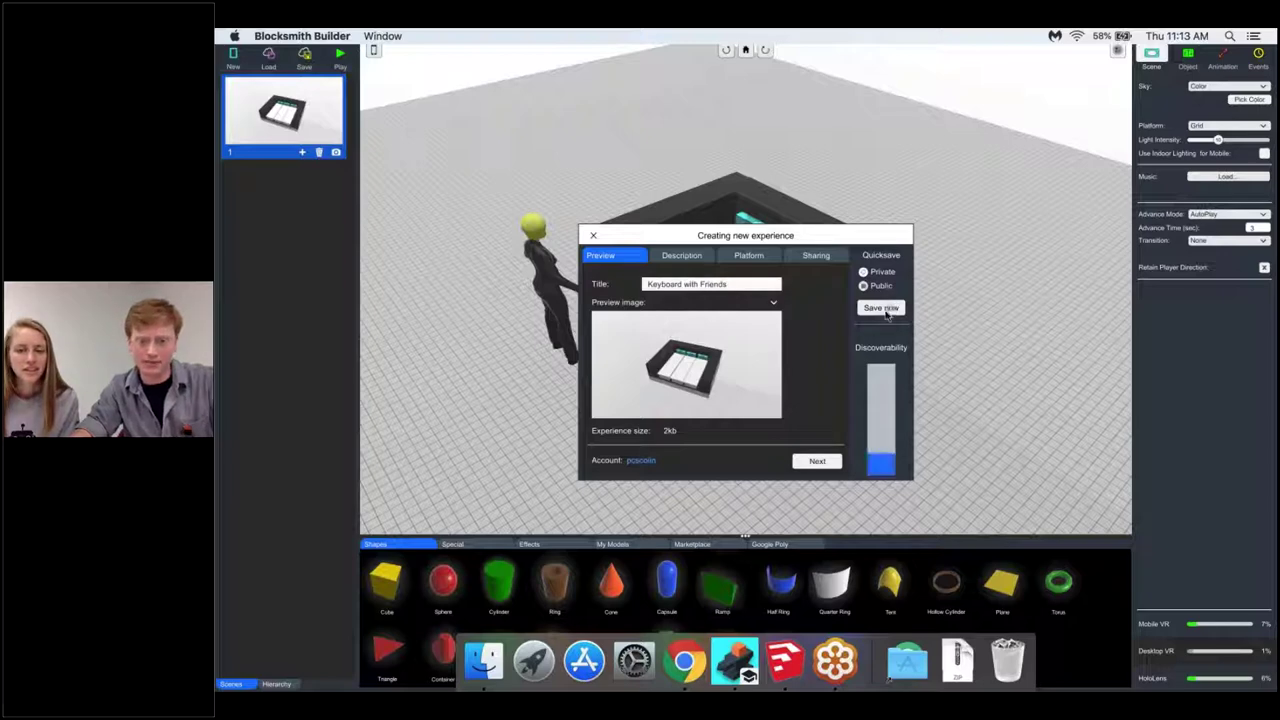
click(884, 311)
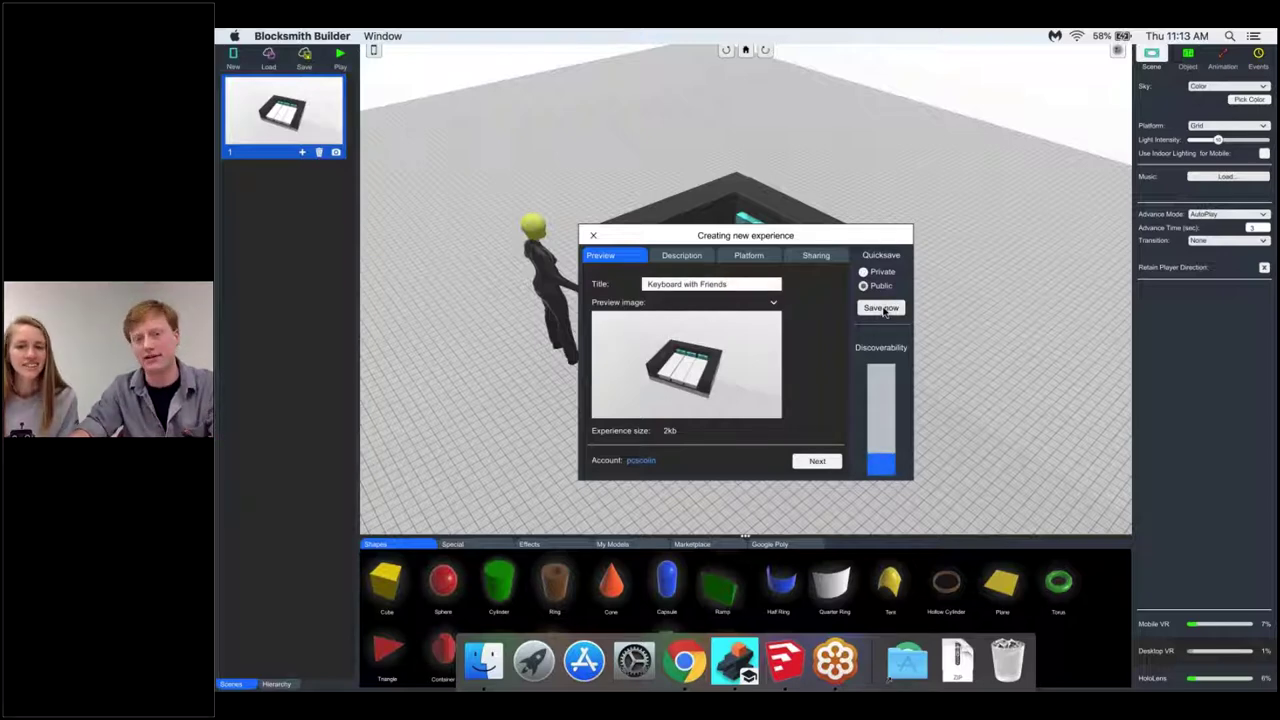
click(884, 310)
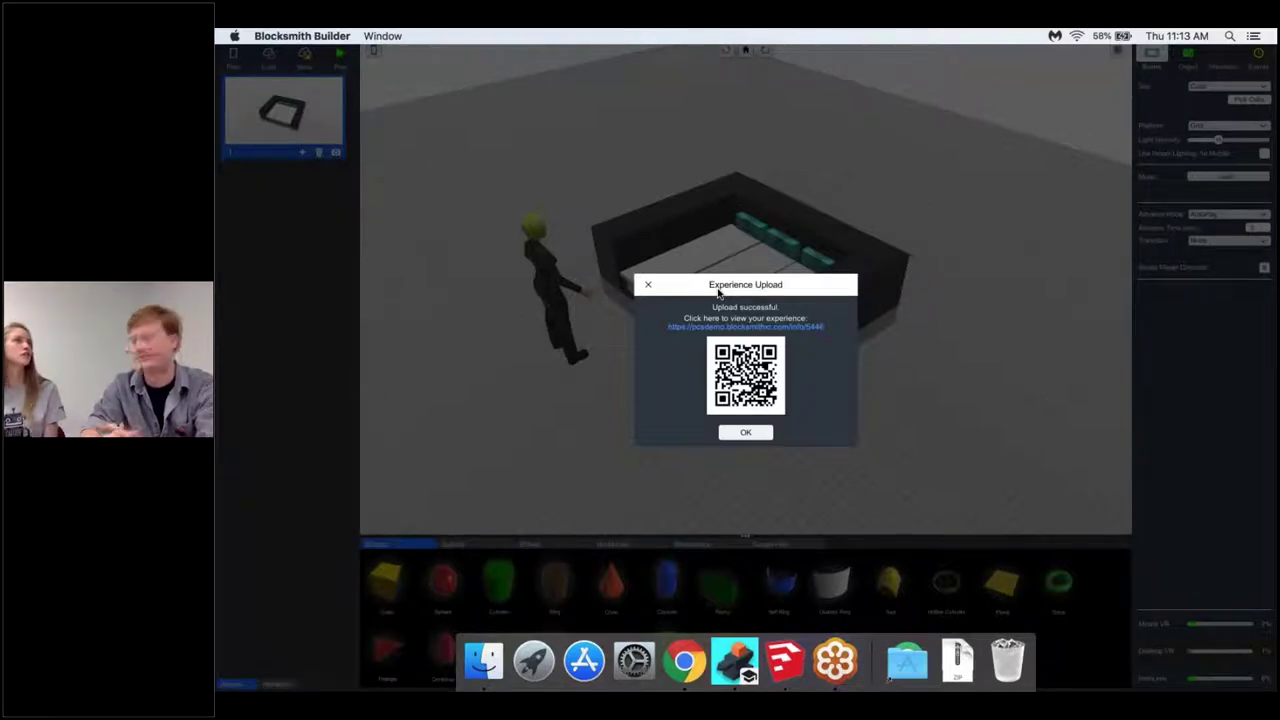
- Close the Experience Upload confirmation with OK
click(745, 433)
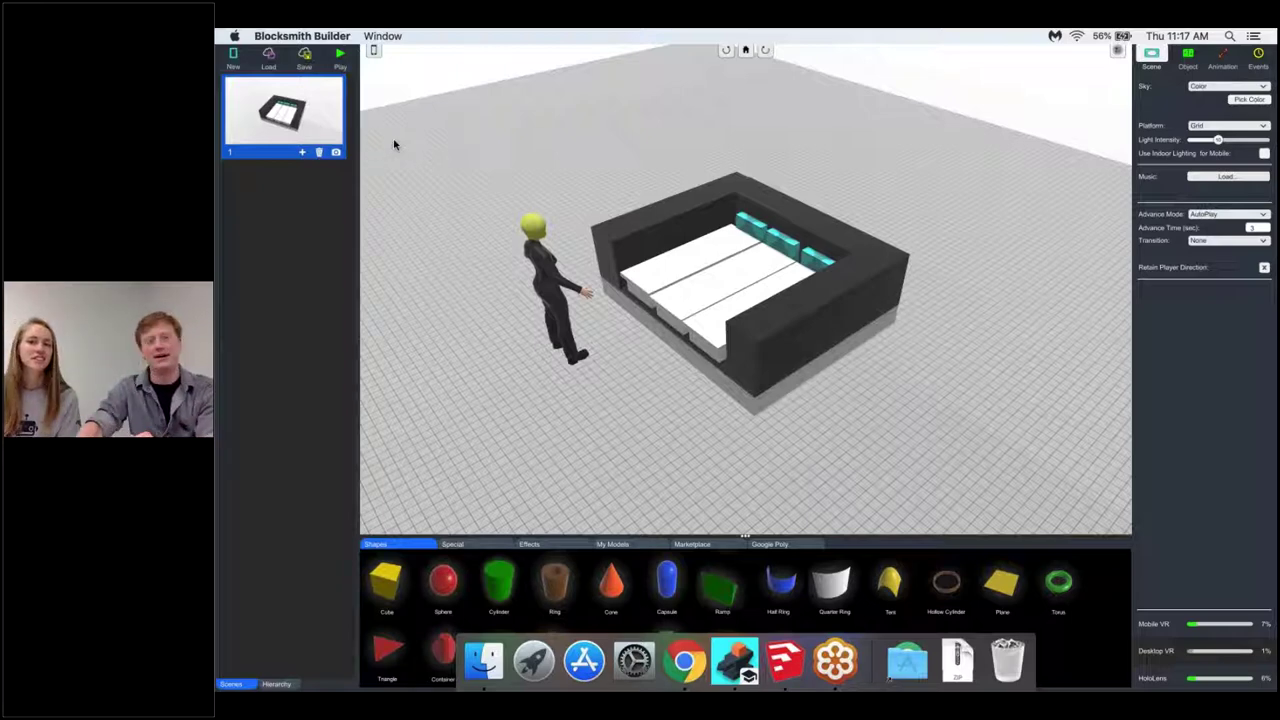
- From Load, show Everything and open the Mega Music Maker sample experience
click(268, 56)
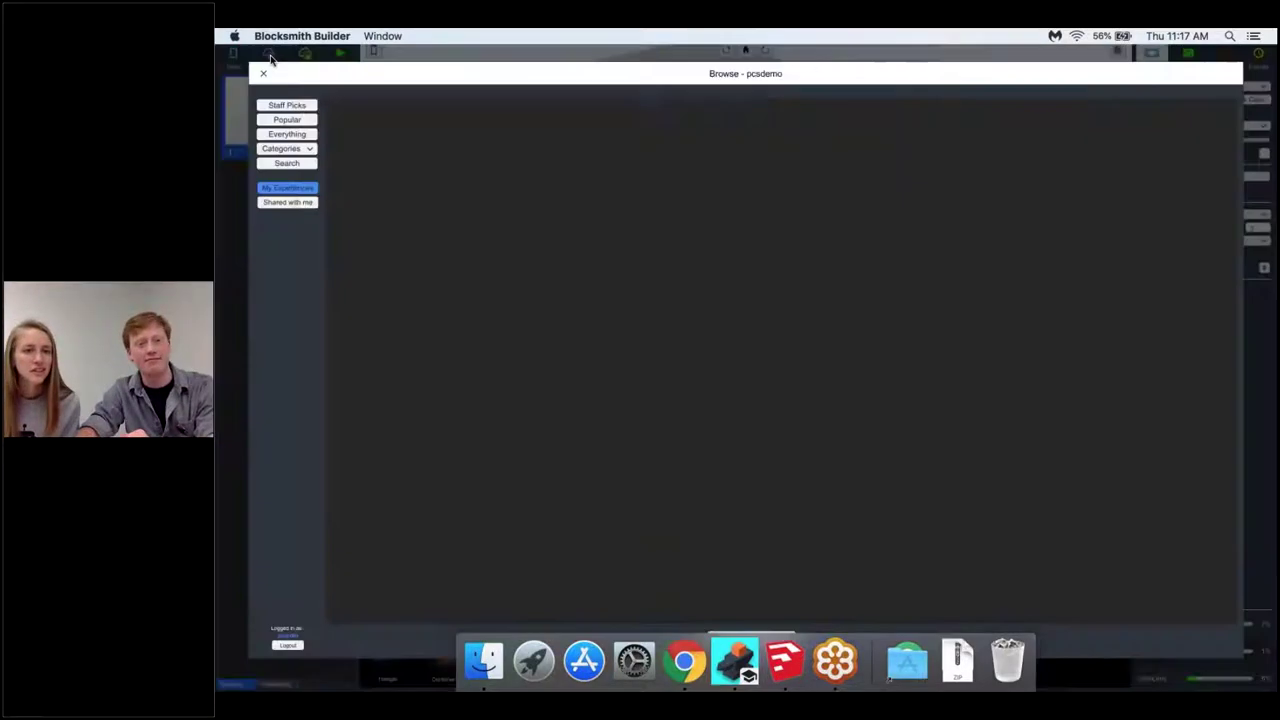
click(289, 133)
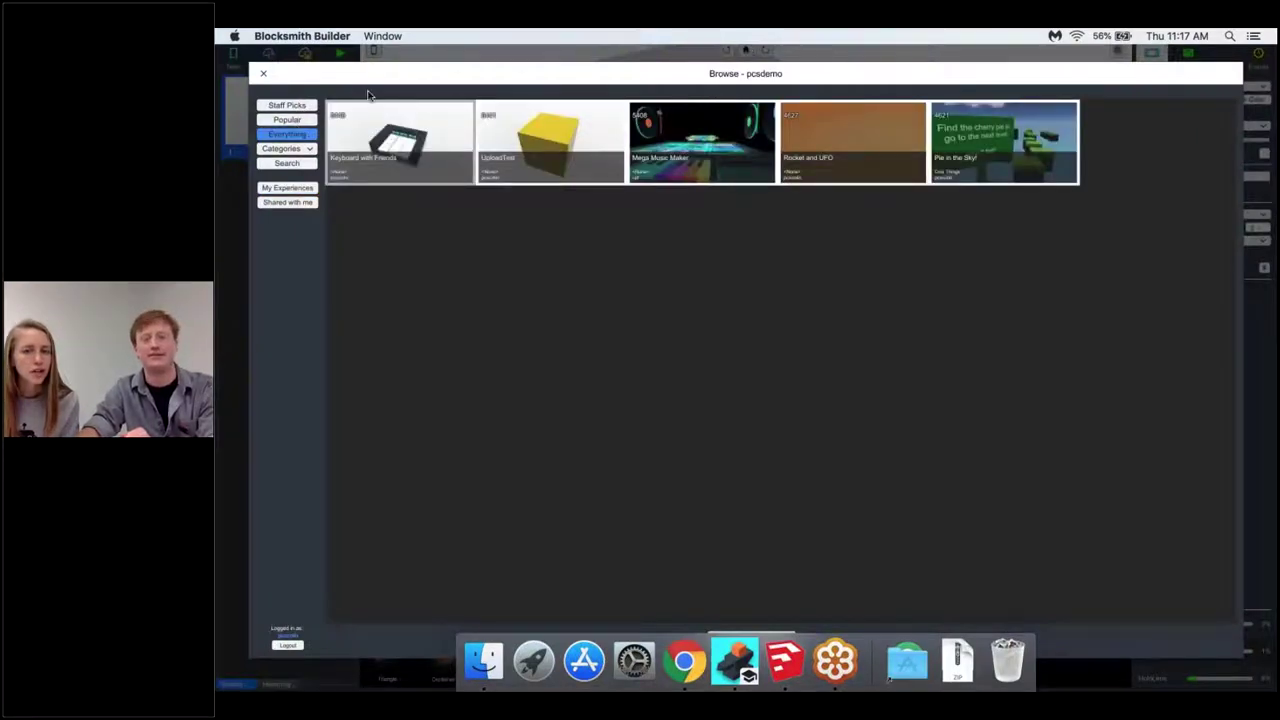
click(674, 122)
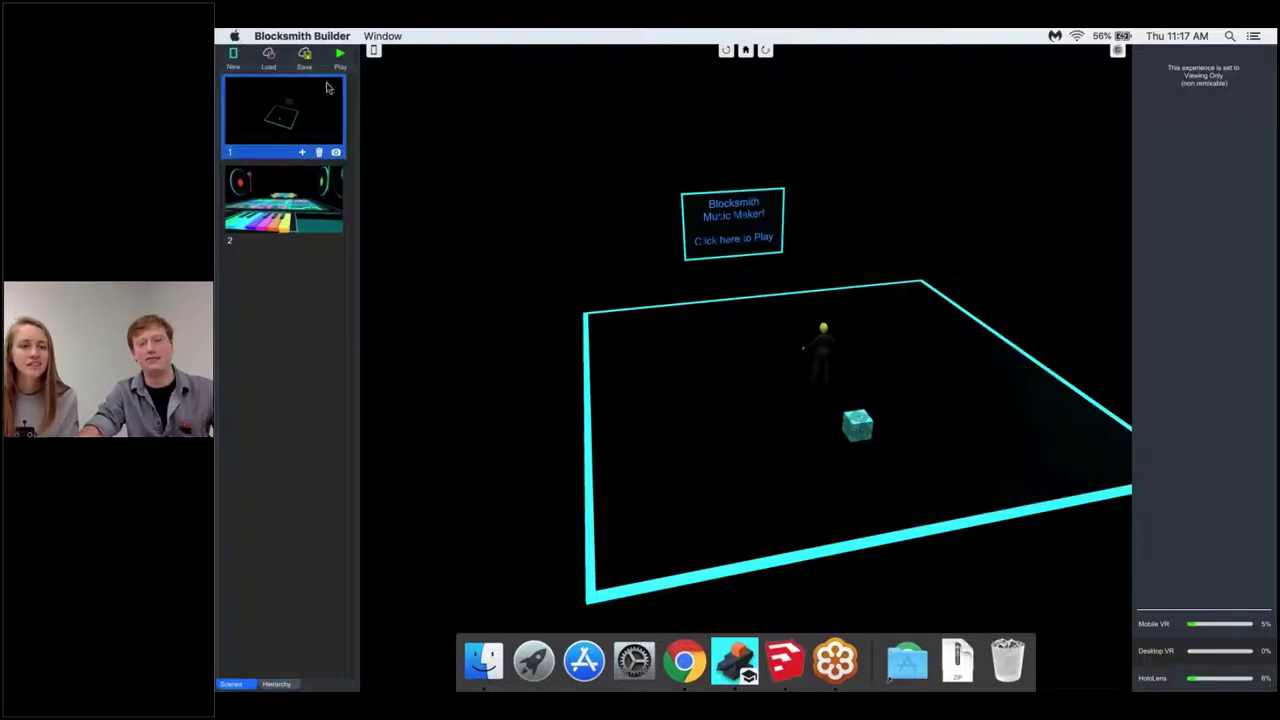
- Look around the Music Maker scene, dismiss the app menu, and open the Browse window
scroll(545, 195, down, 1)
scroll(543, 196, up, 3)
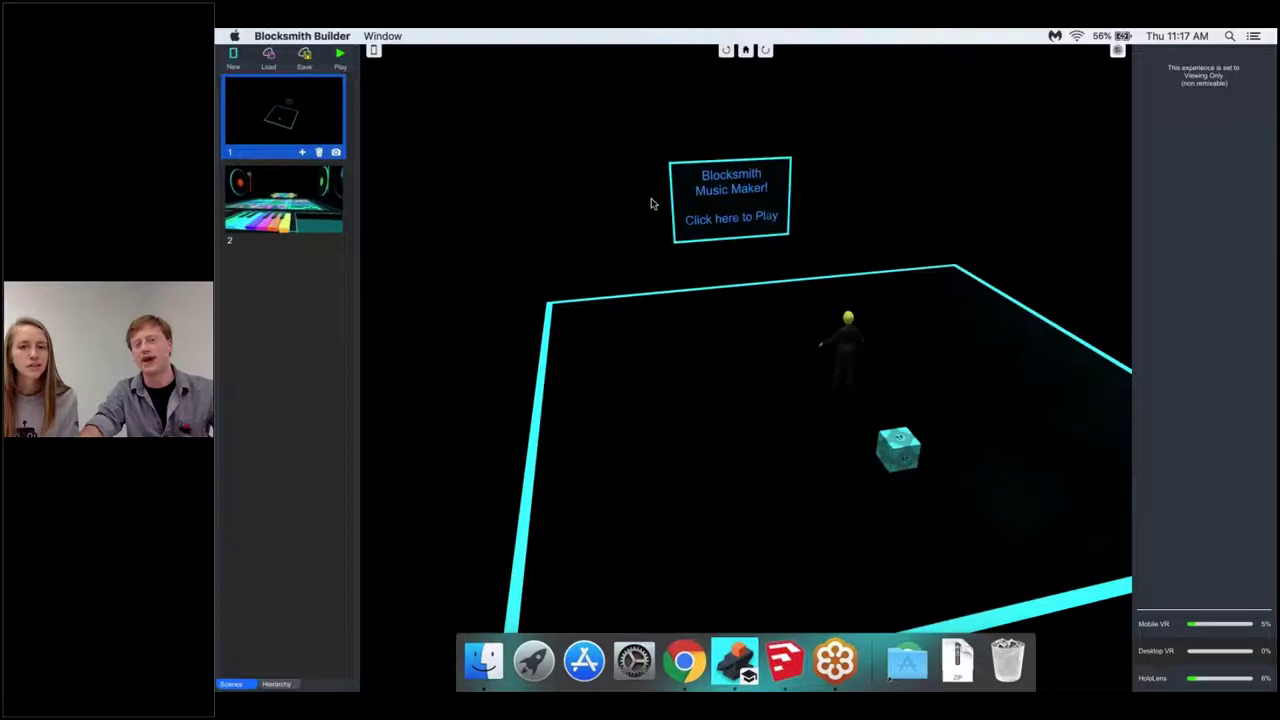
scroll(652, 204, right, 2)
scroll(652, 205, up, 2)
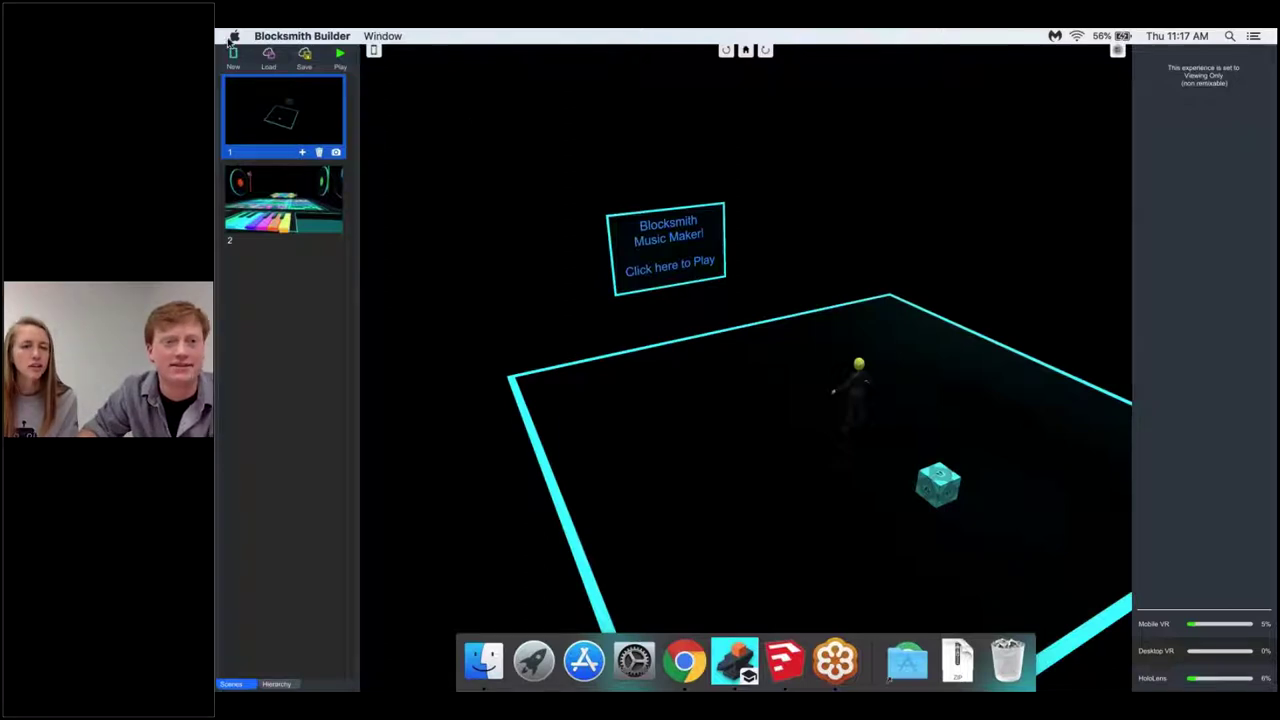
click(236, 38)
click(573, 96)
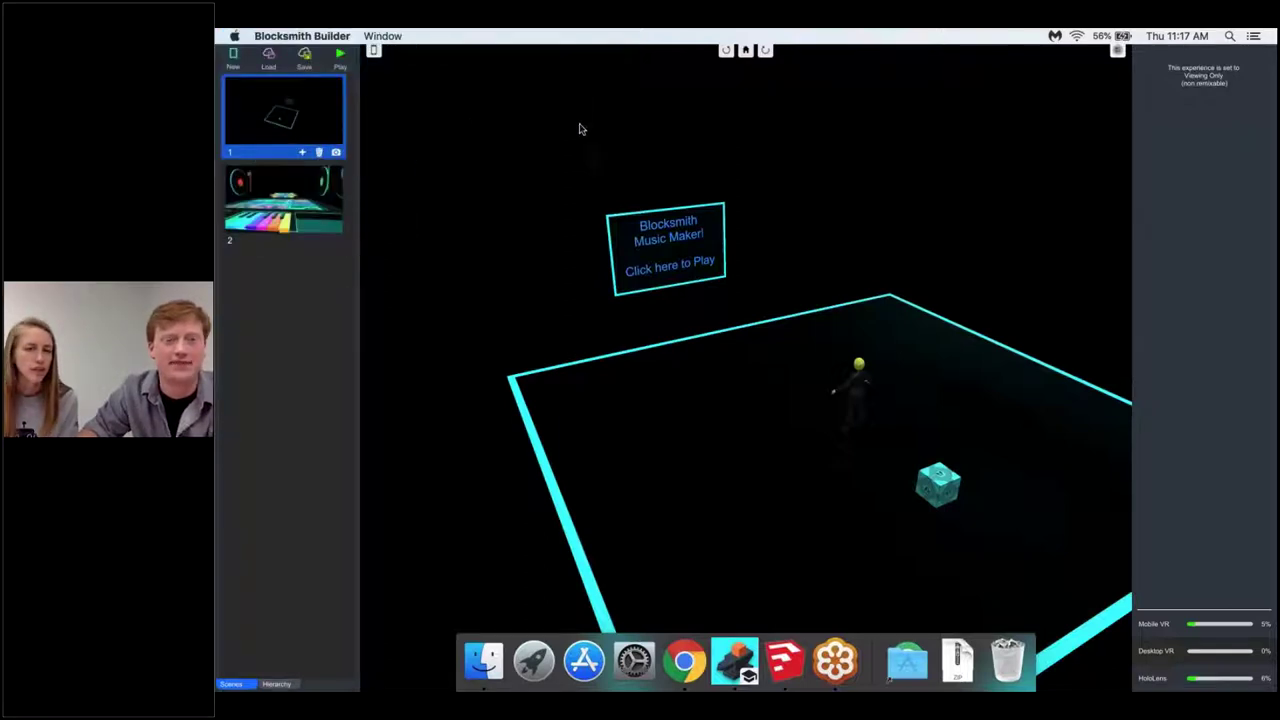
scroll(580, 129, down, 3)
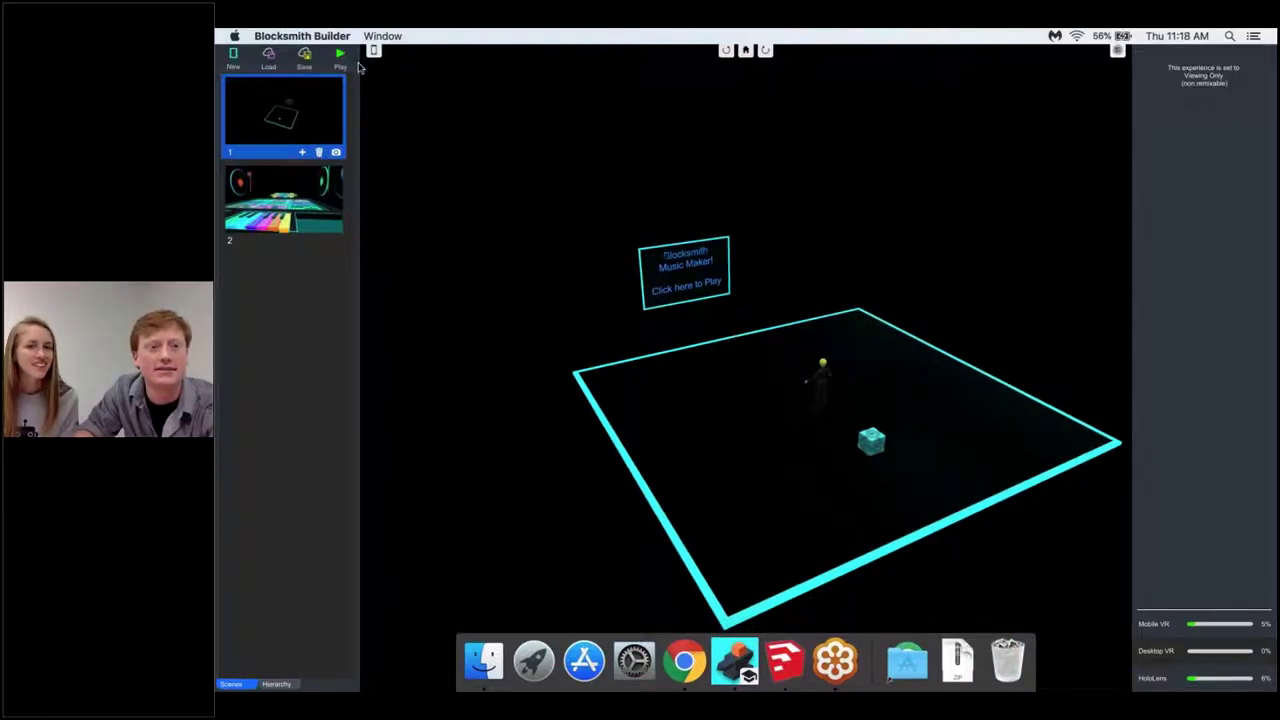
click(282, 37)
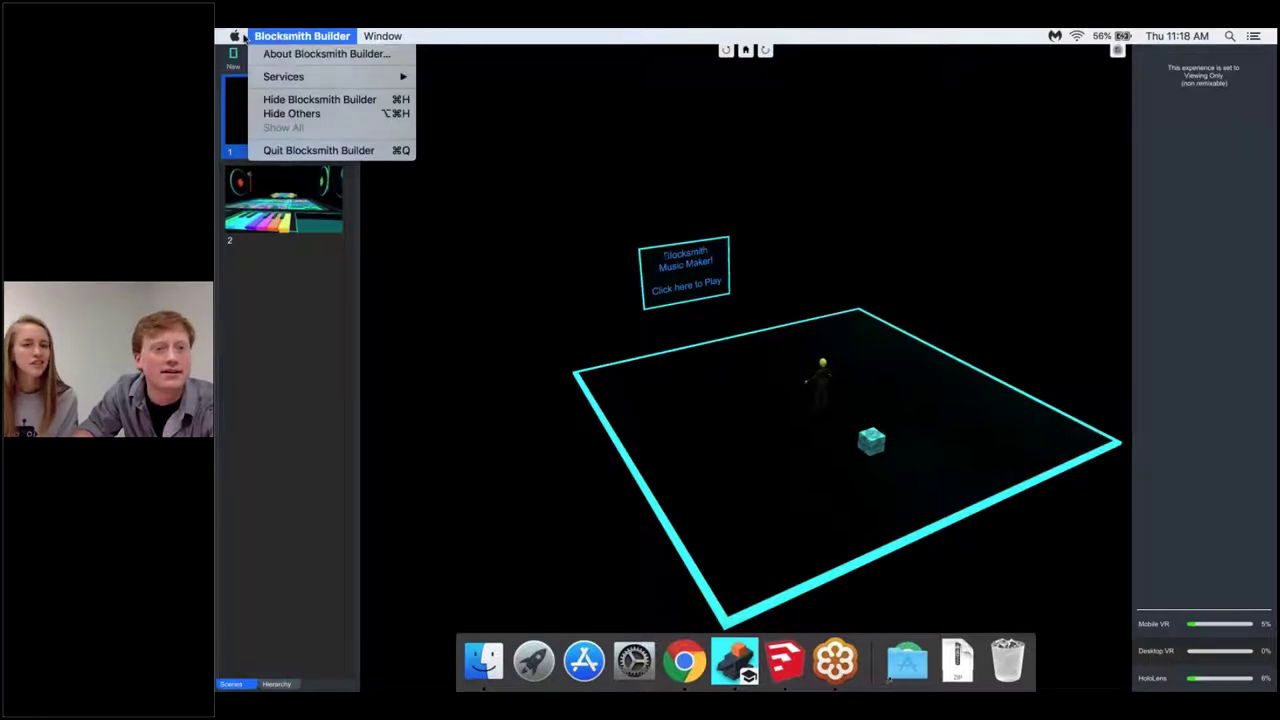
click(575, 98)
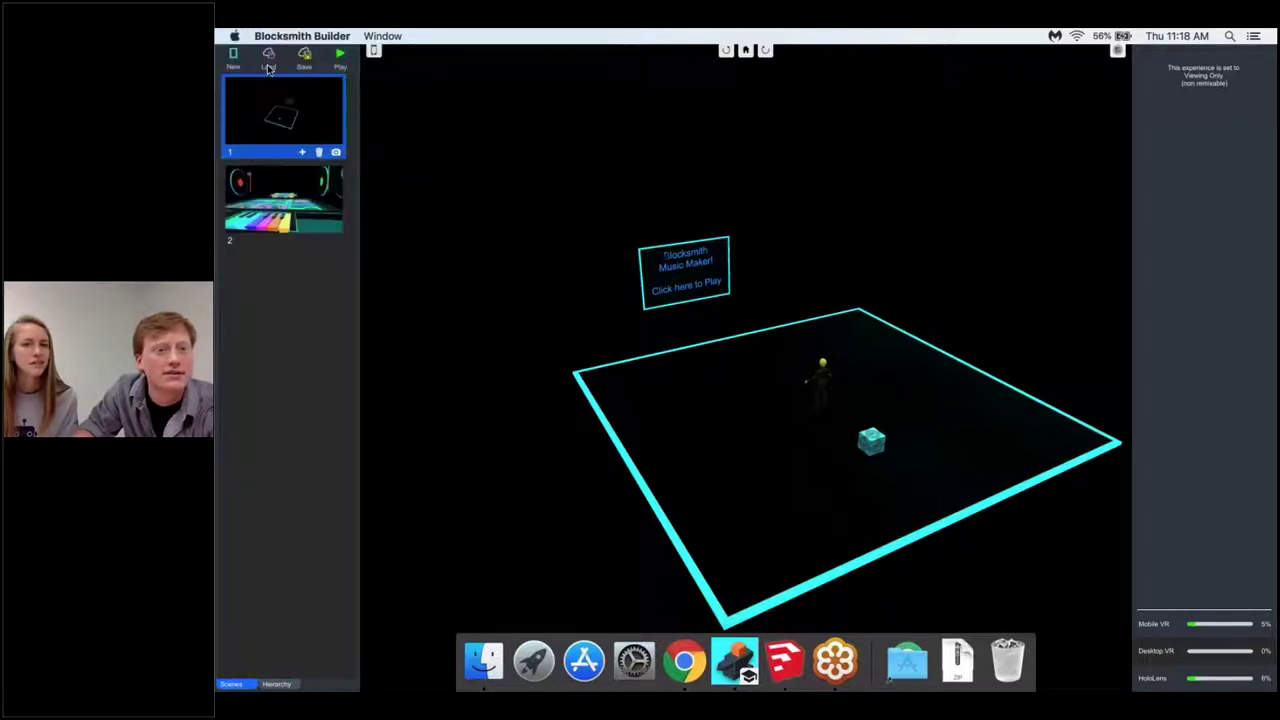
- Open the 'Keyboard with Friends' experience from the Browse window
click(269, 61)
click(405, 155)
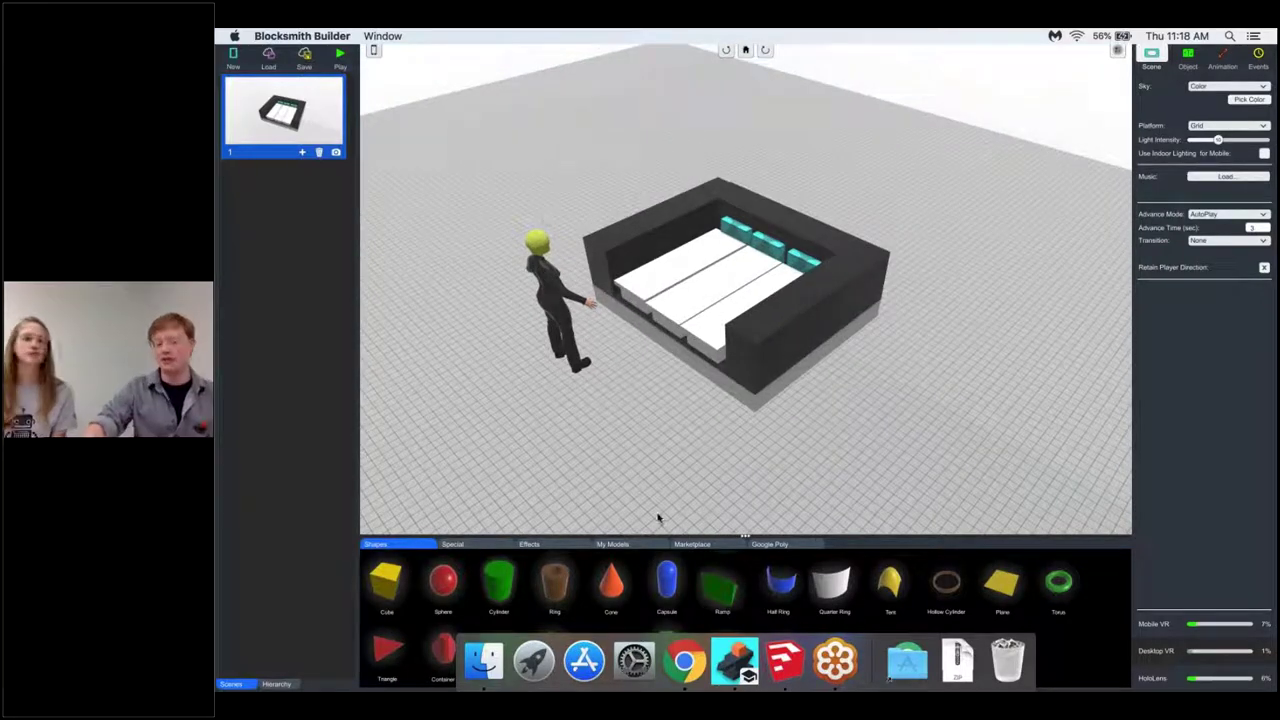
- Place a Multiplayer Lobby beside the character: Coop mode, 4 max players, Team A desktop, Team B mobile
click(476, 544)
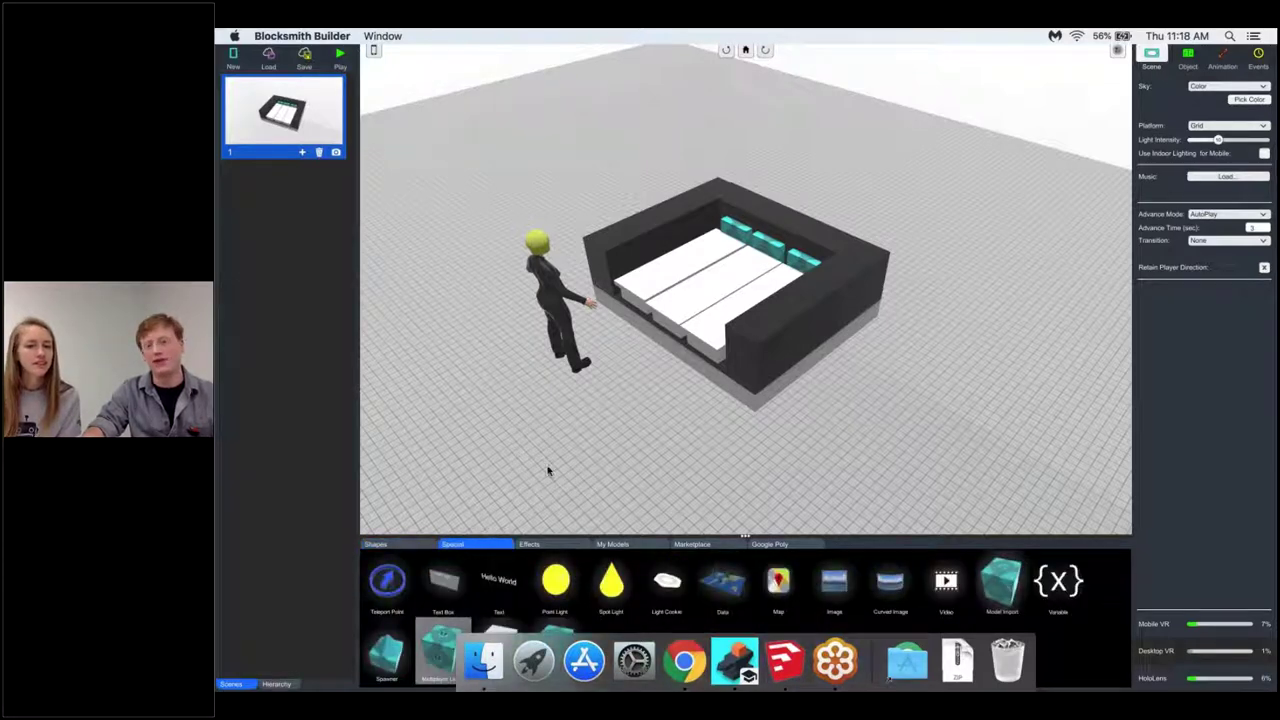
drag(548, 470, 608, 412)
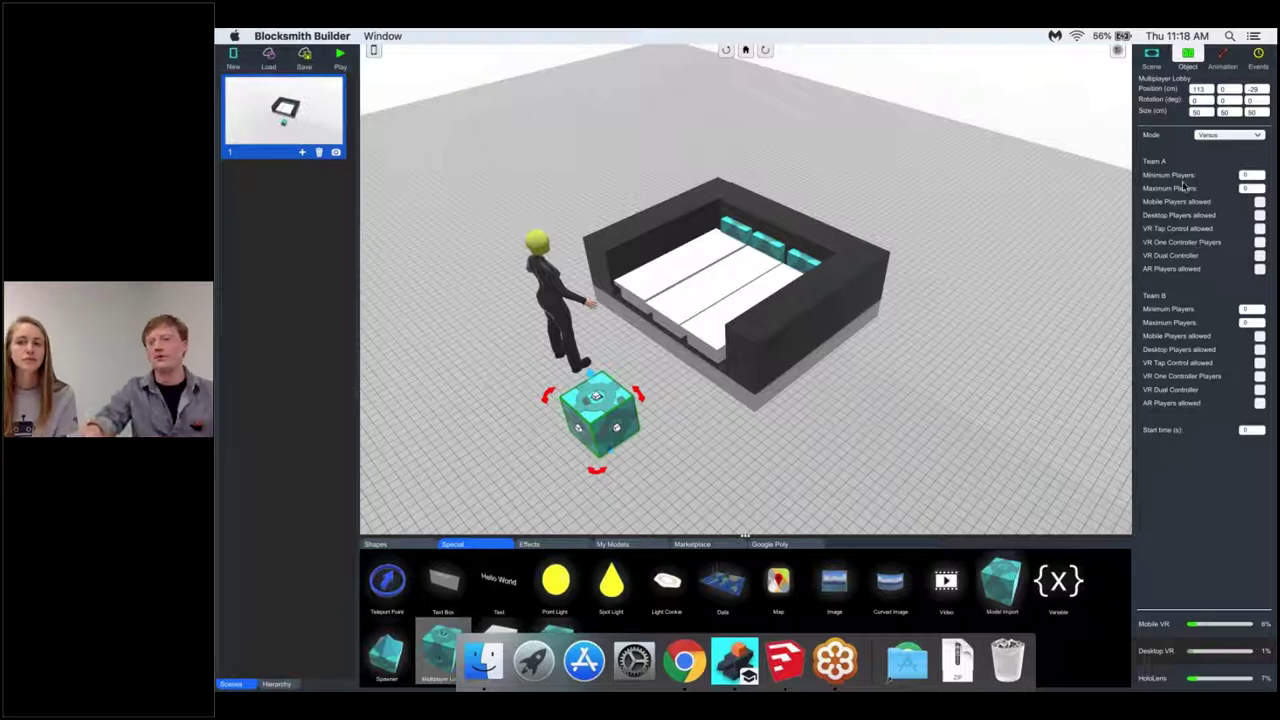
click(1228, 135)
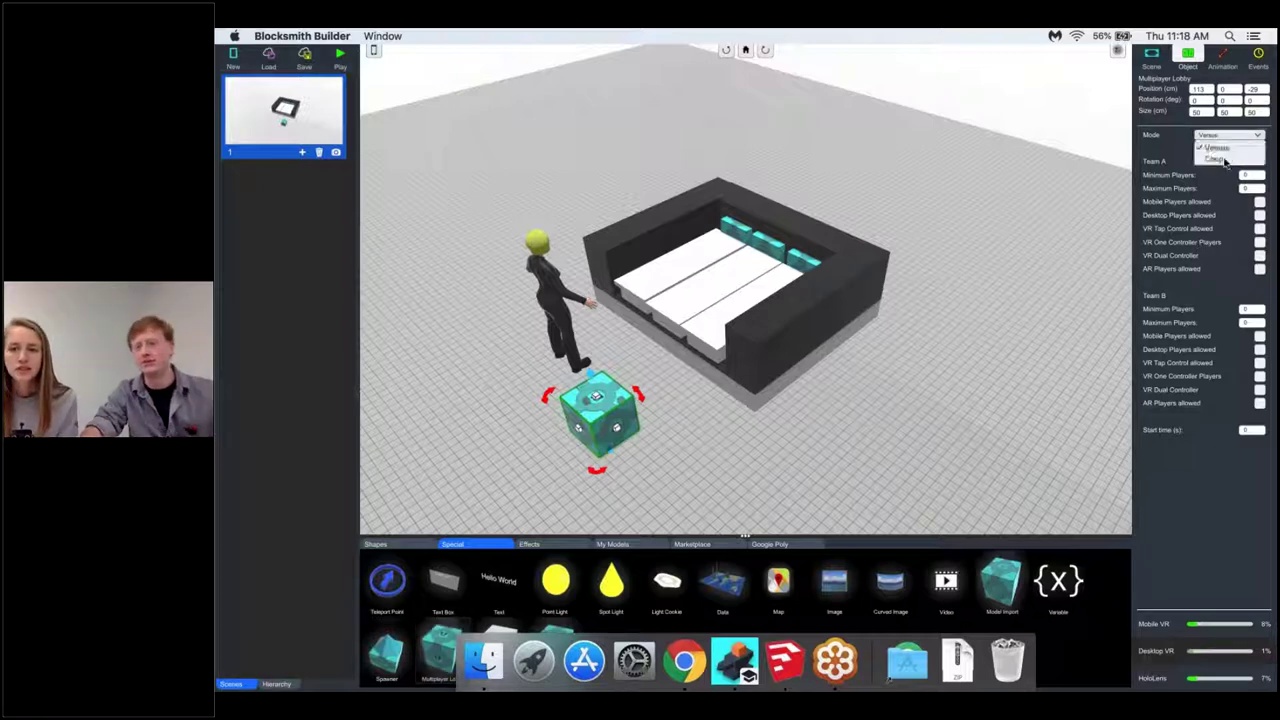
click(1222, 159)
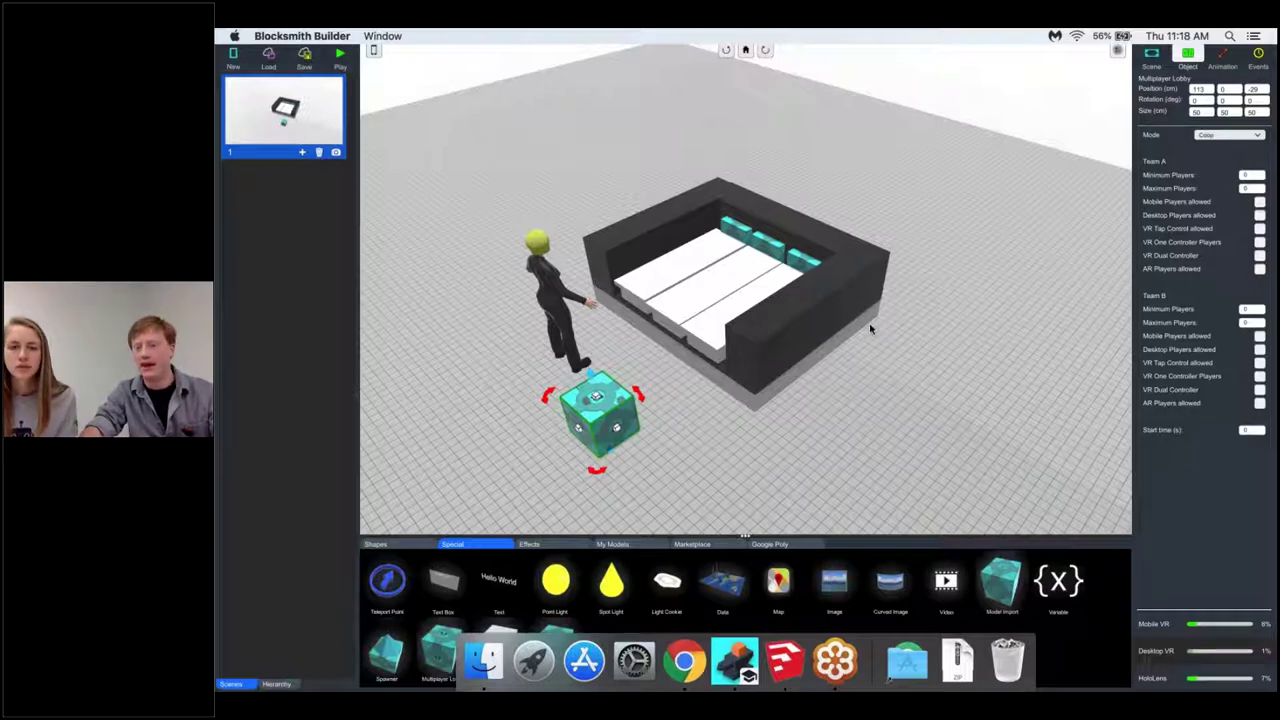
scroll(869, 323, down, 5)
scroll(876, 338, up, 5)
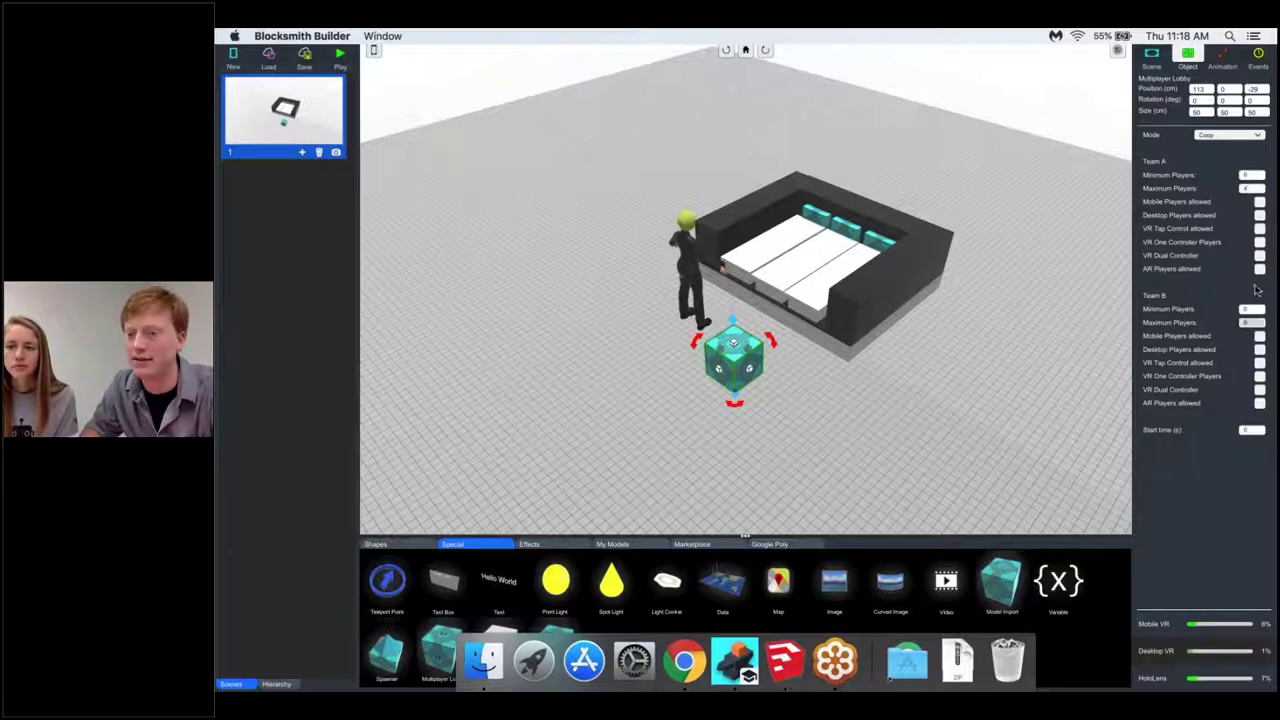
click(1259, 336)
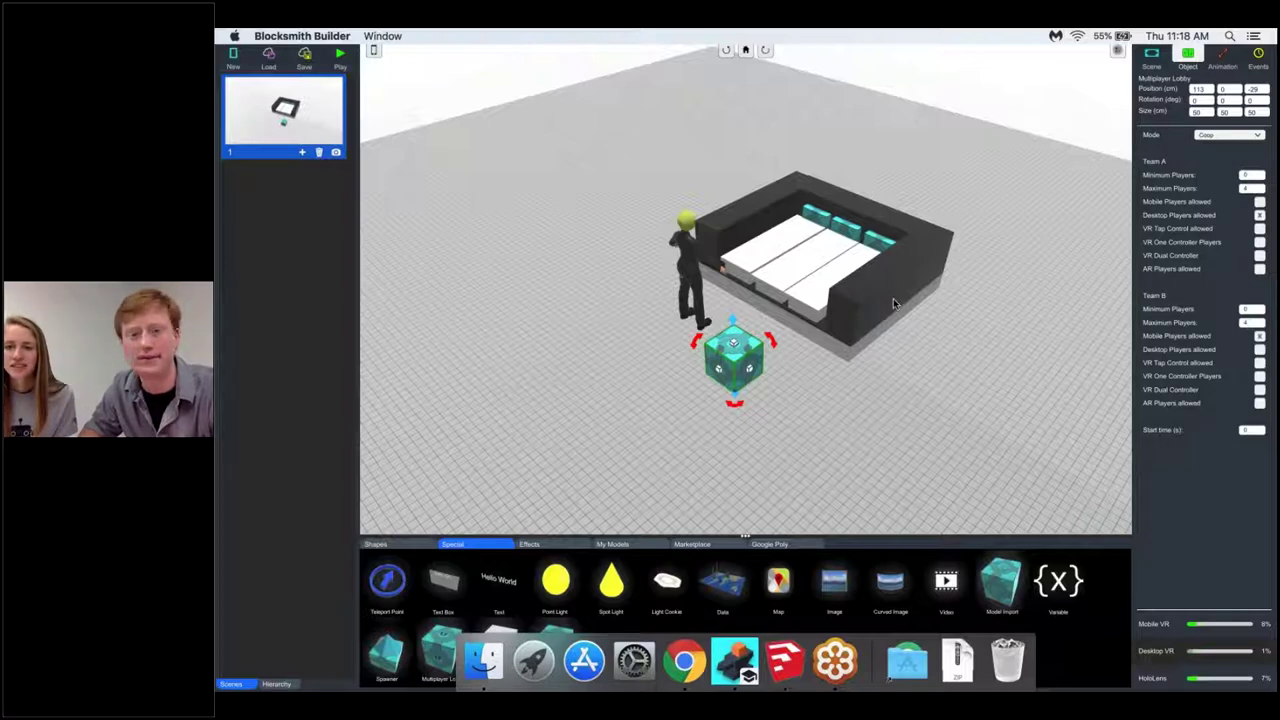
scroll(893, 298, down, 5)
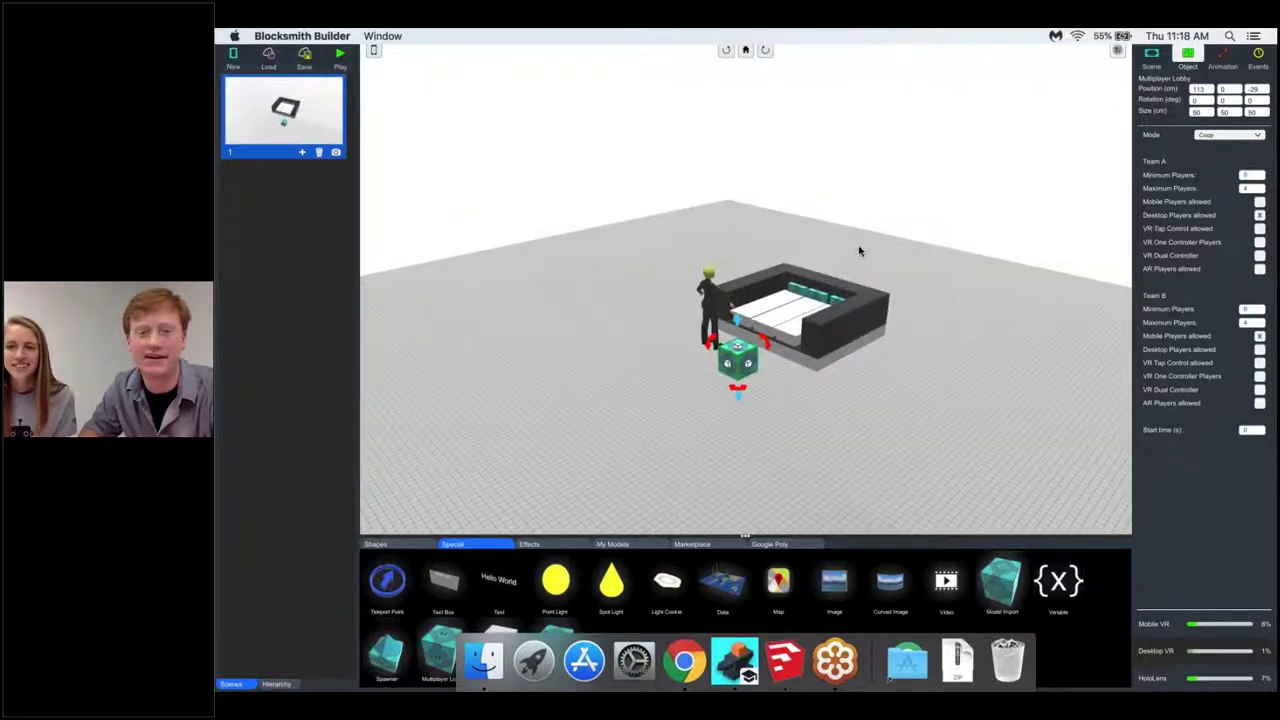
scroll(859, 251, up, 1)
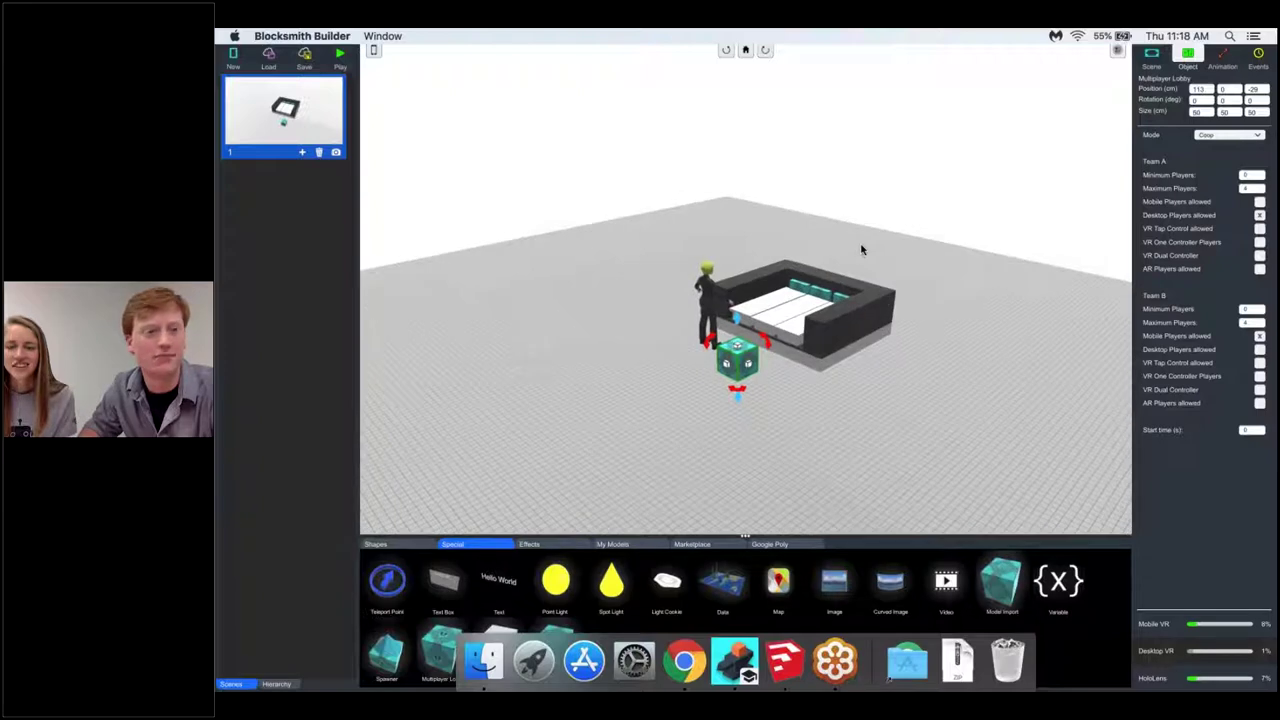
- Delete the lobby cube and add a new empty scene ahead of the lounge
key(Delete)
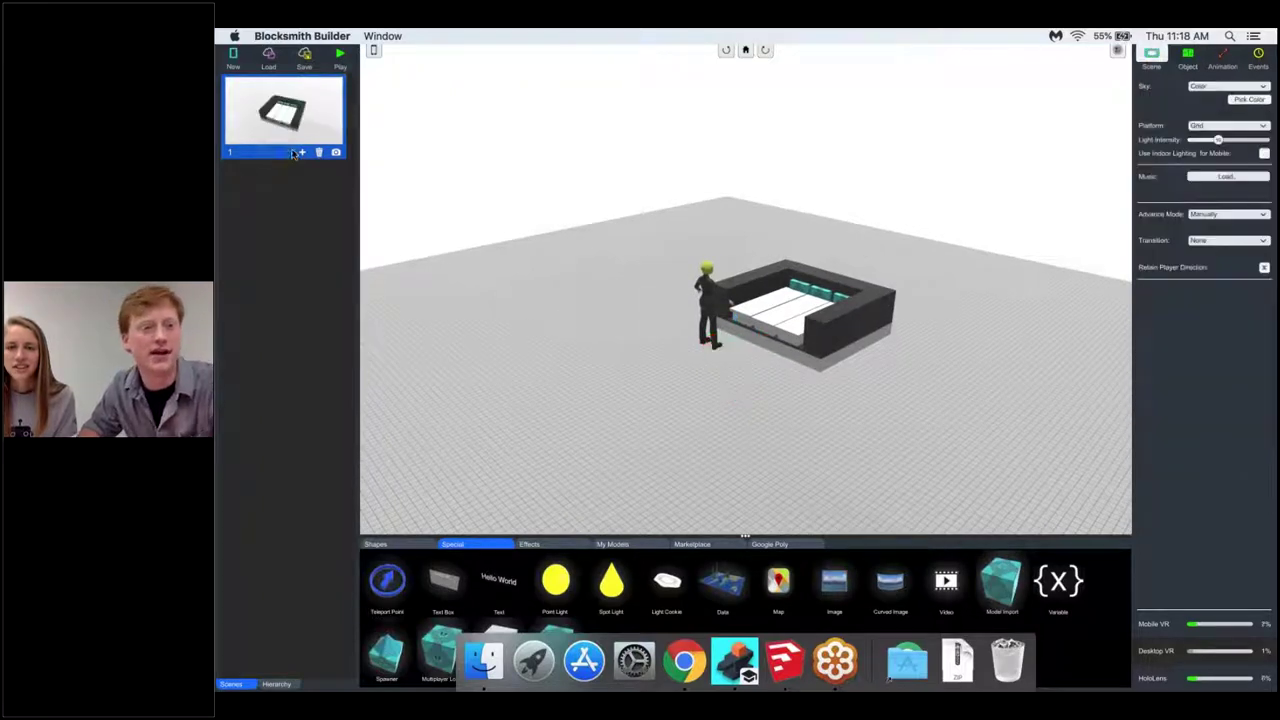
click(302, 152)
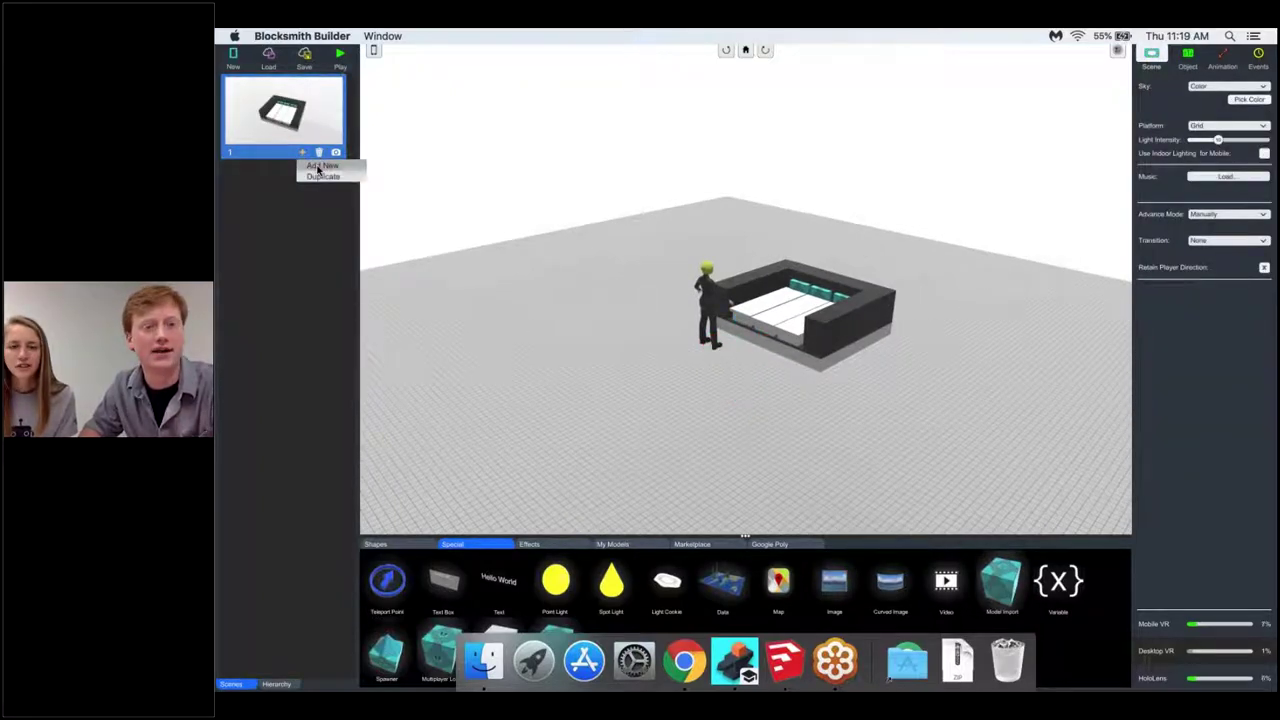
click(318, 167)
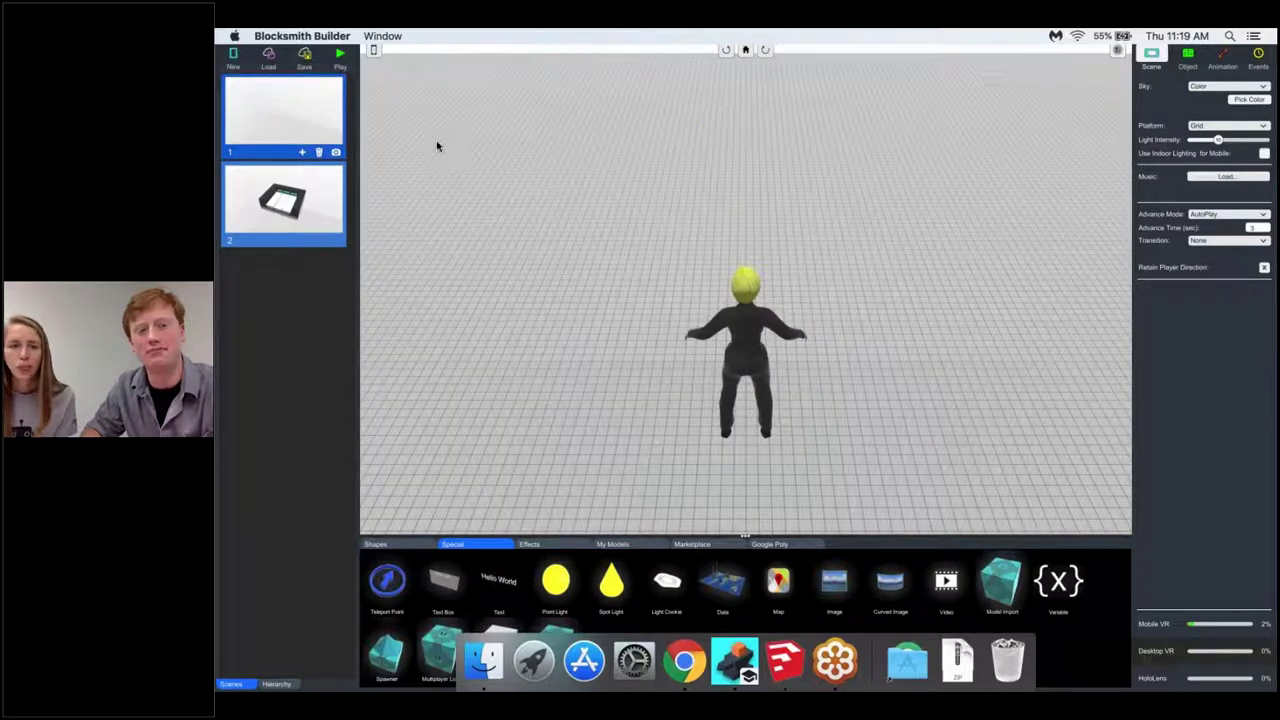
- Switch back to the piano lounge, now scene 2
mouse_move(323, 208)
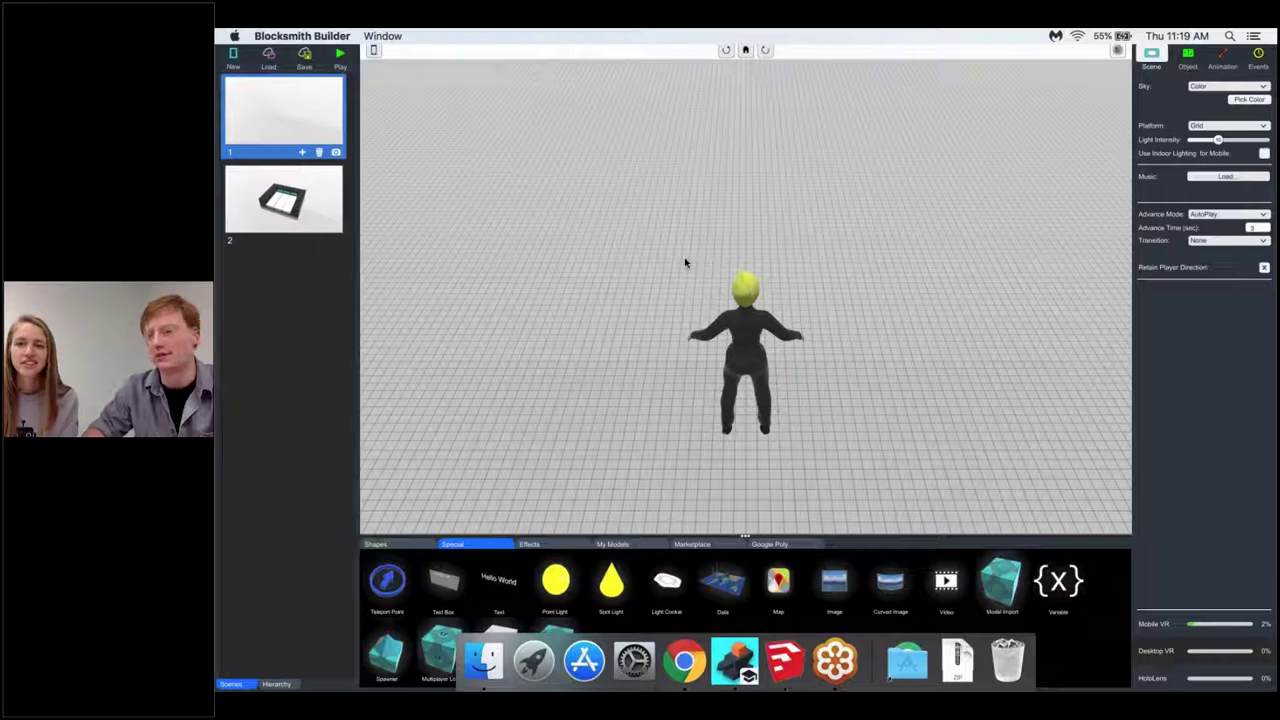
scroll(686, 262, down, 2)
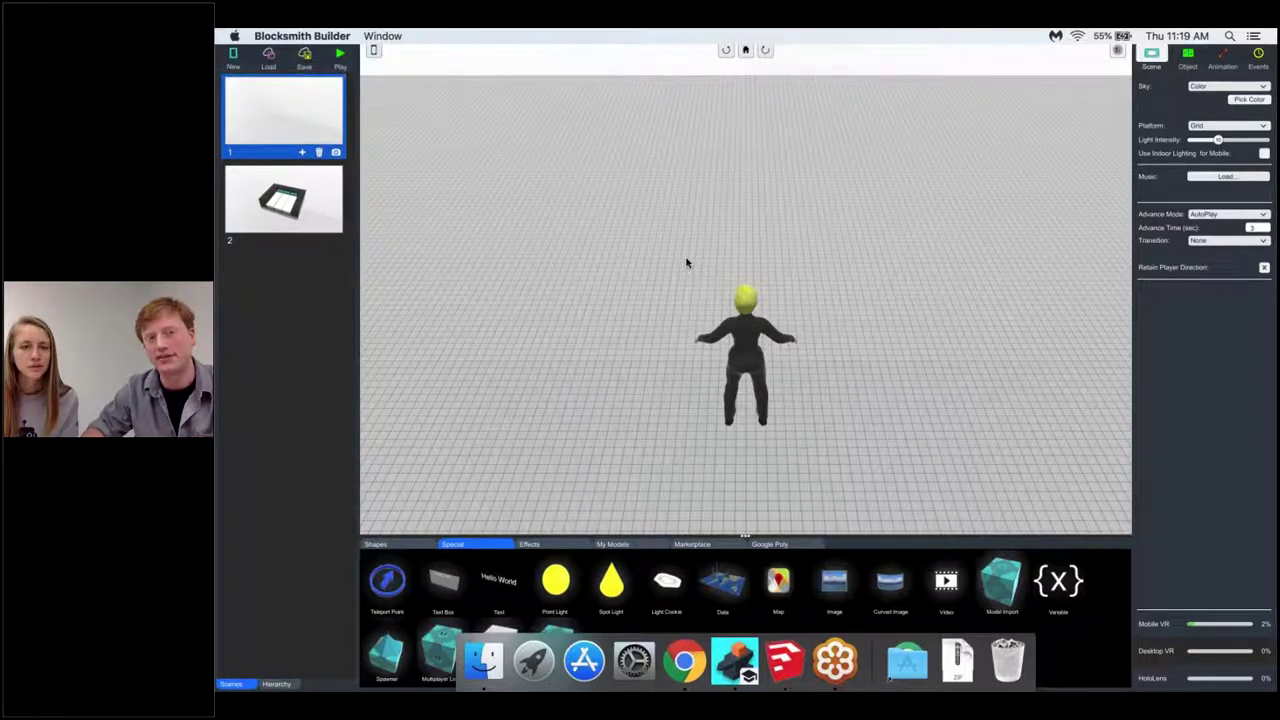
scroll(701, 322, down, 2)
scroll(701, 322, down, 1)
key(Down)
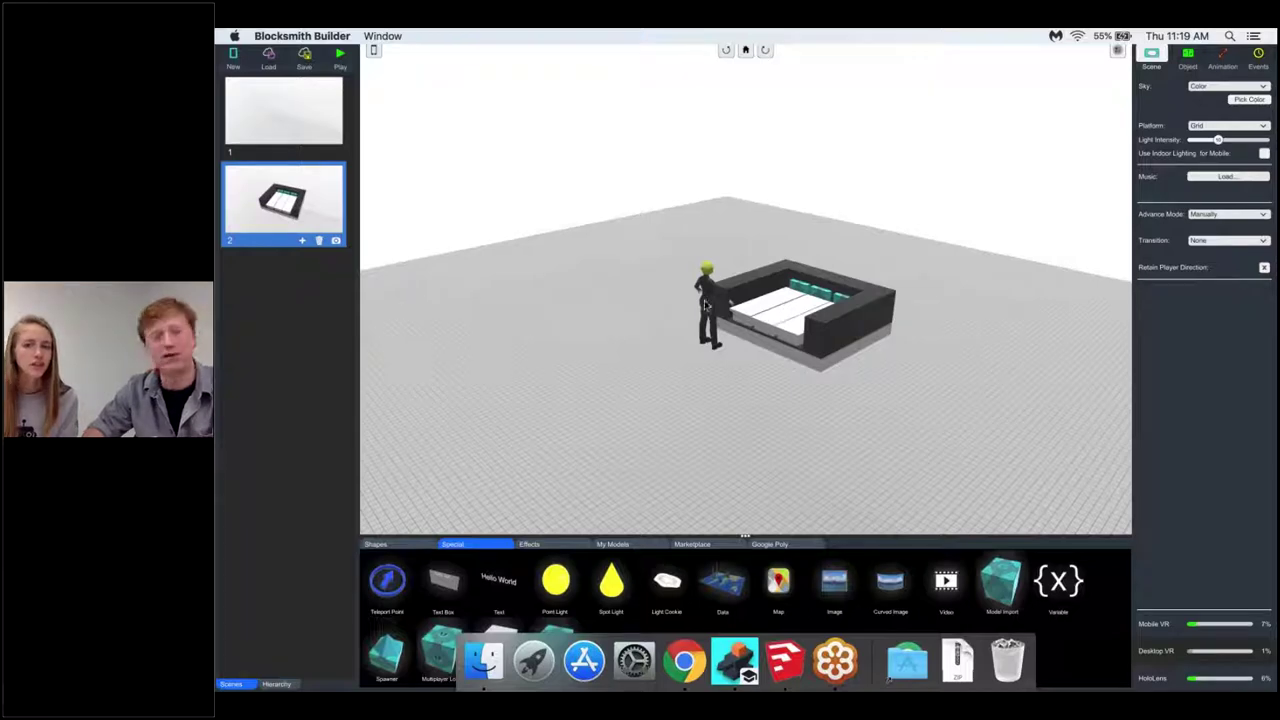
- Place a Multiplayer Lobby cube left of the avatar in scene 1 and set its team player limits
click(298, 108)
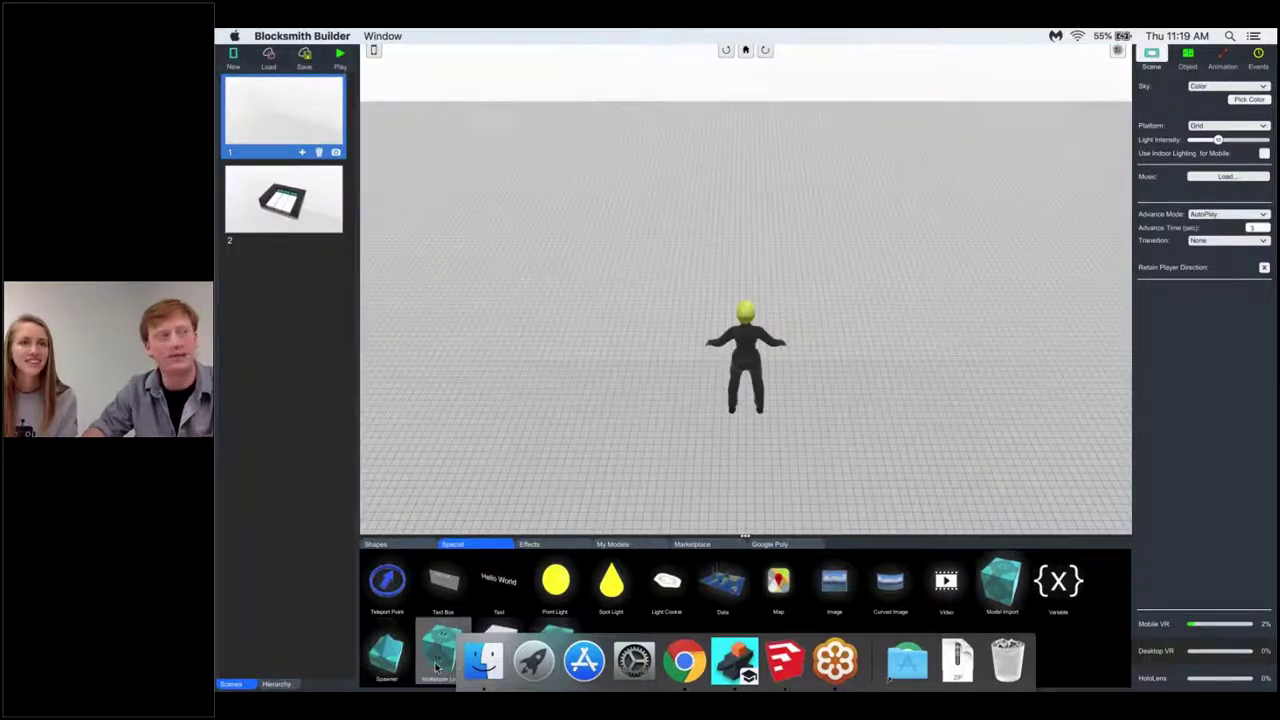
drag(461, 611, 597, 398)
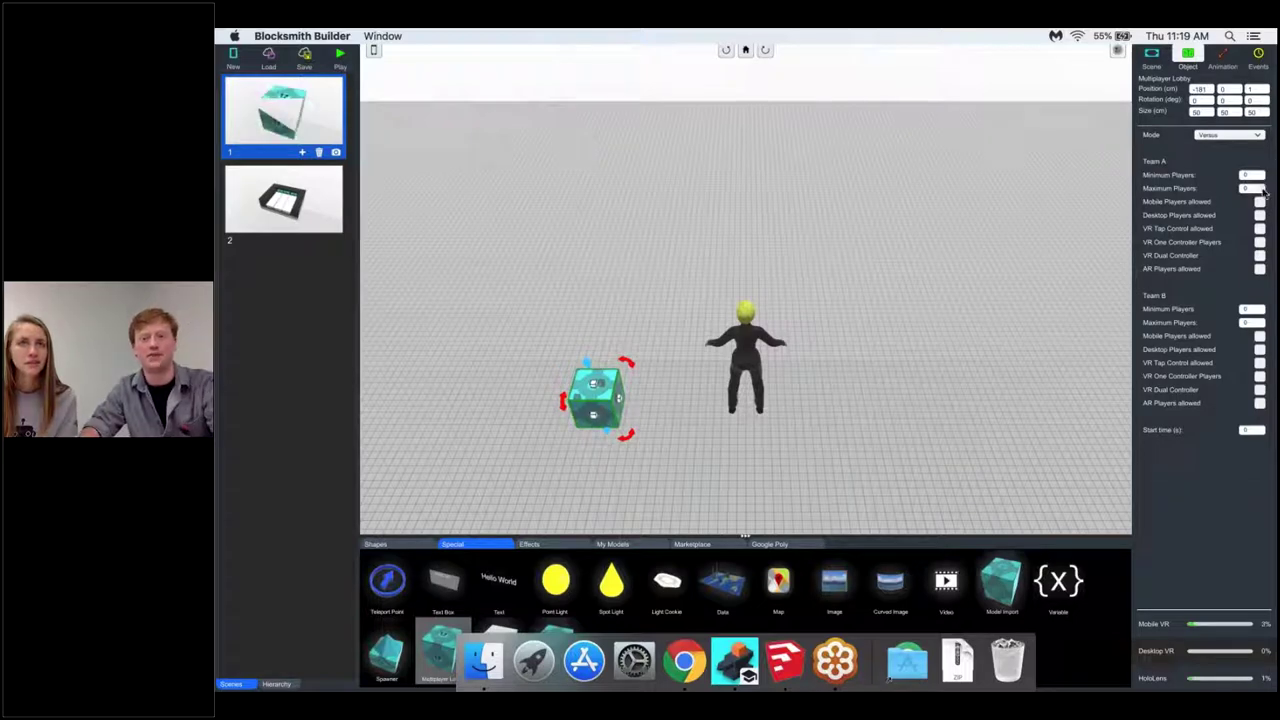
text(4)
click(1257, 323)
text(6)
- Allow Mobile on Team B and Desktop on Team A, set Coop mode, and nudge the cube right
click(1260, 336)
click(1259, 215)
click(1222, 136)
click(1218, 161)
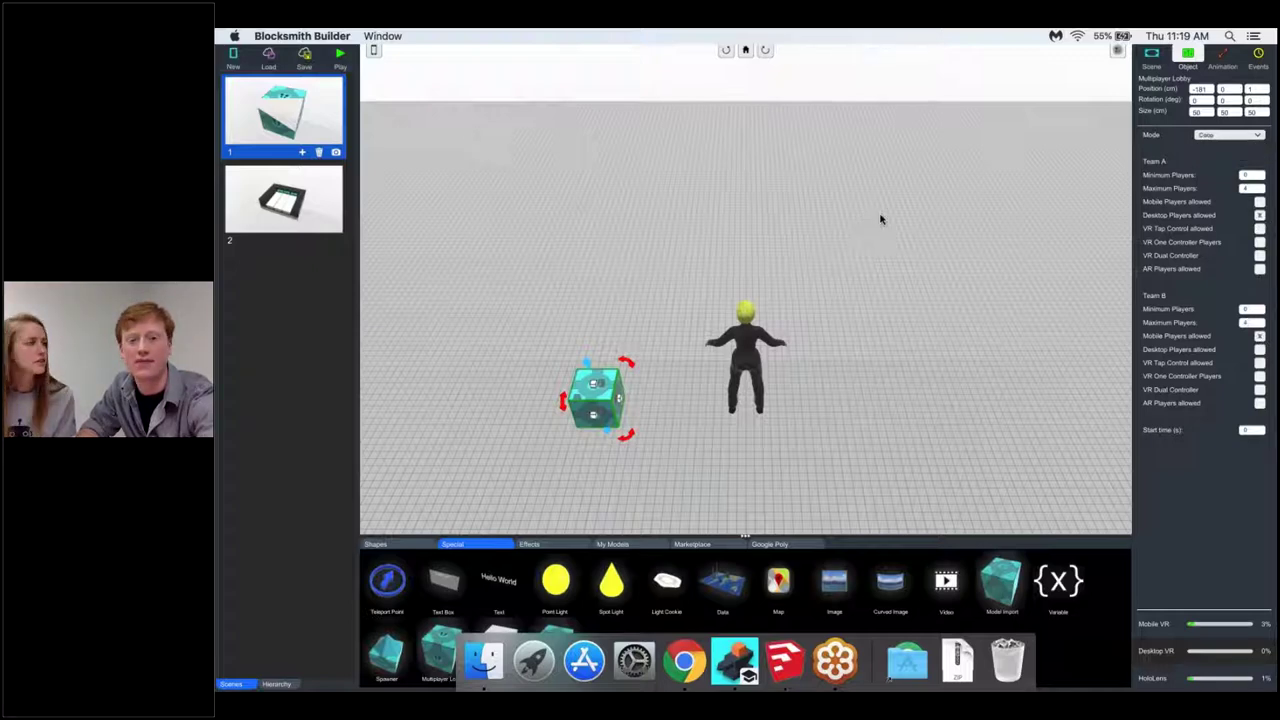
click(706, 200)
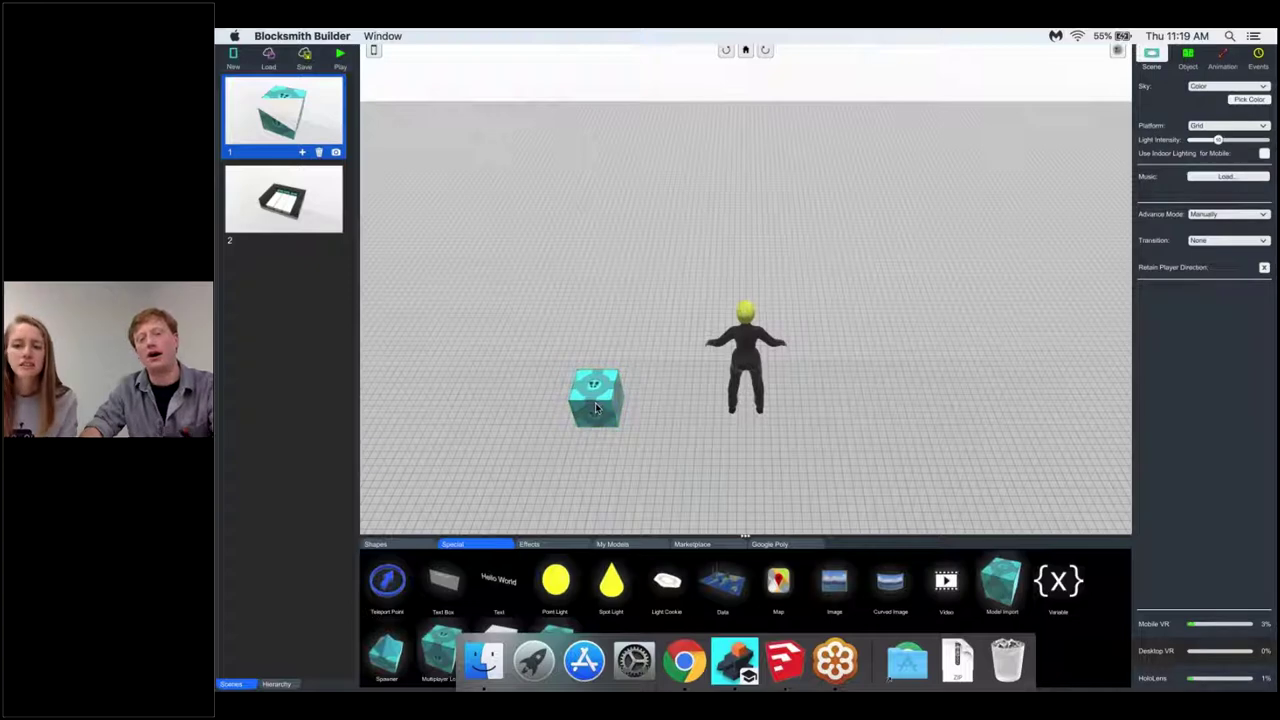
drag(597, 403, 622, 412)
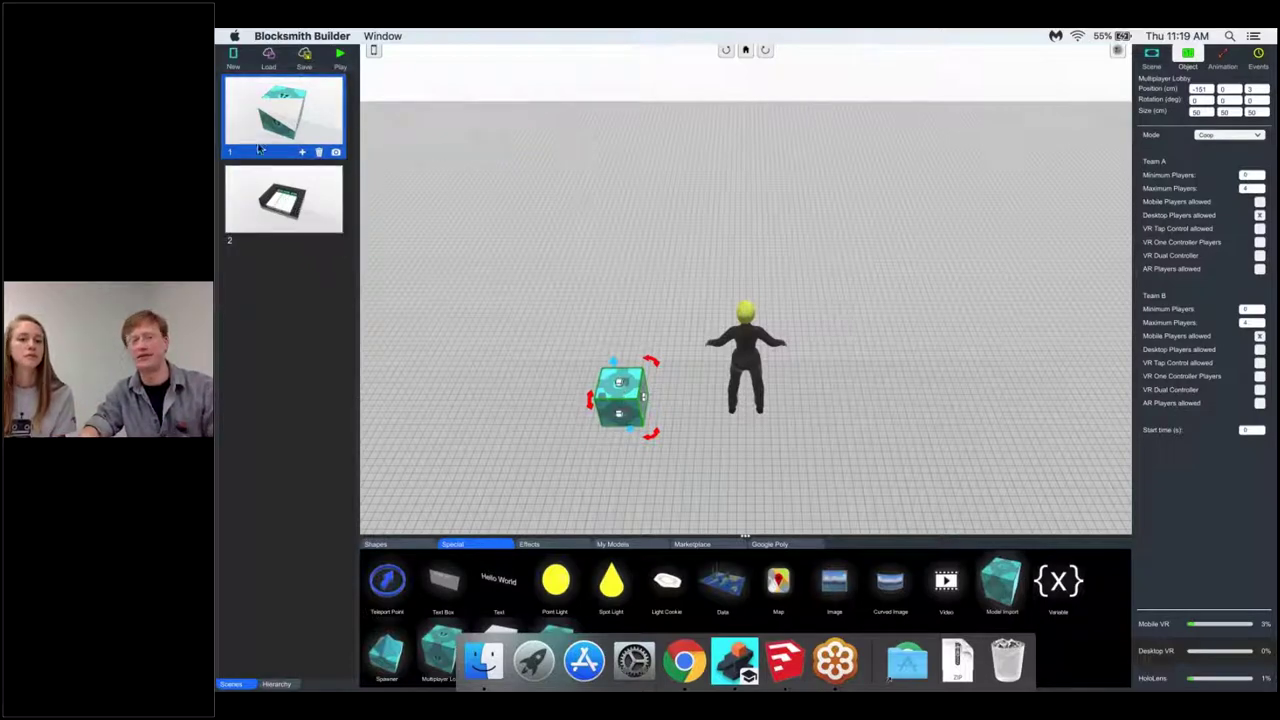
- In lounge scene 2, move both avatars beside the lounge, then return to scene 1
click(292, 203)
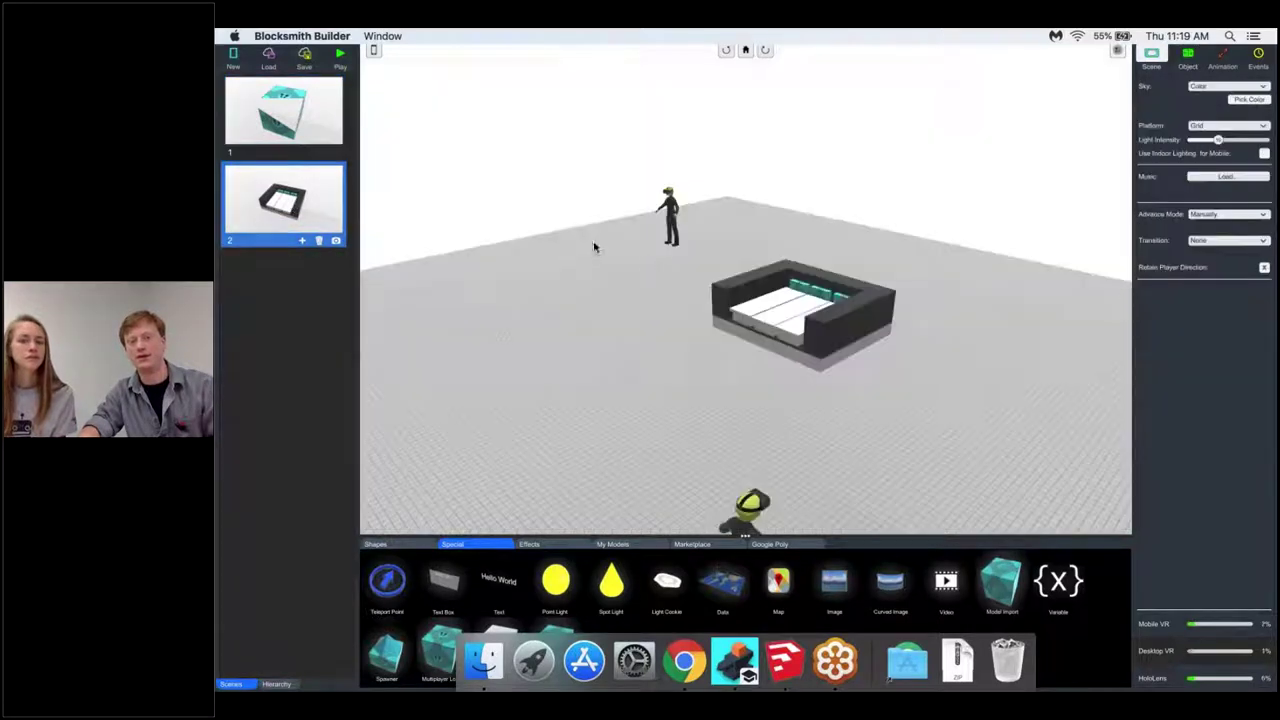
scroll(645, 263, down, 4)
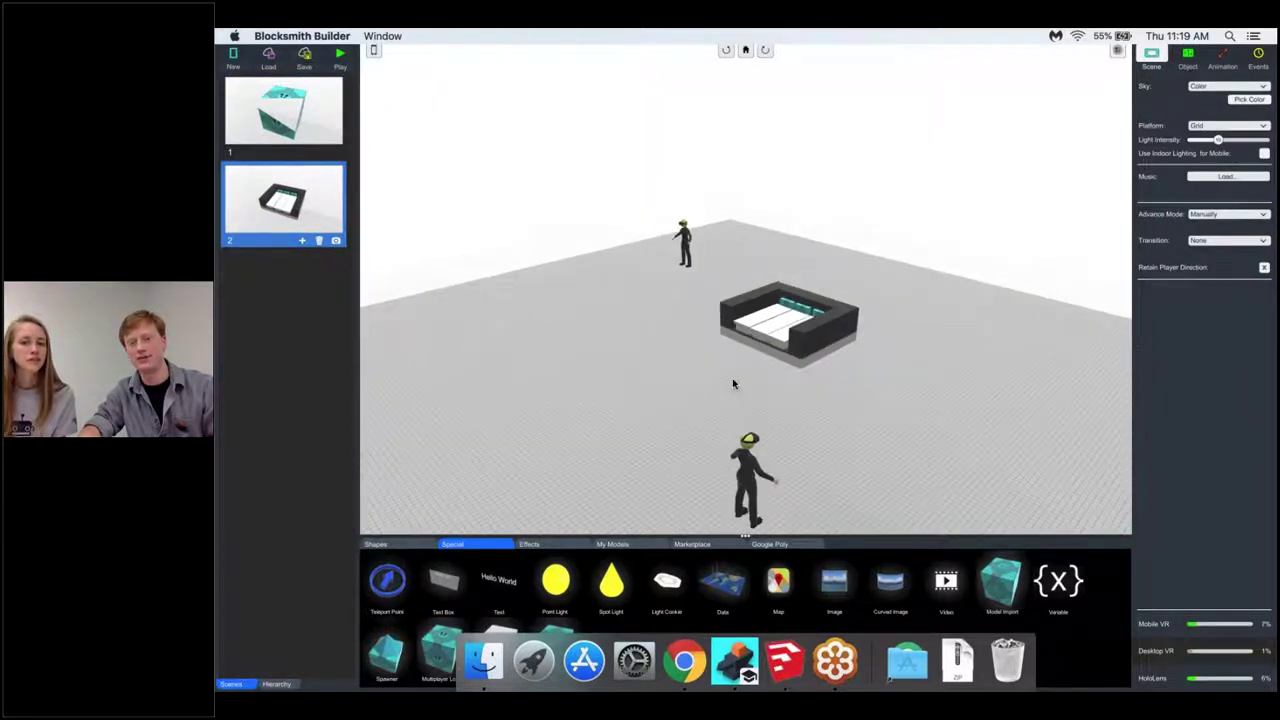
drag(746, 455, 718, 357)
mouse_move(688, 262)
mouse_down()
mouse_move(697, 329)
mouse_move(681, 371)
mouse_move(680, 355)
mouse_move(471, 358)
mouse_up()
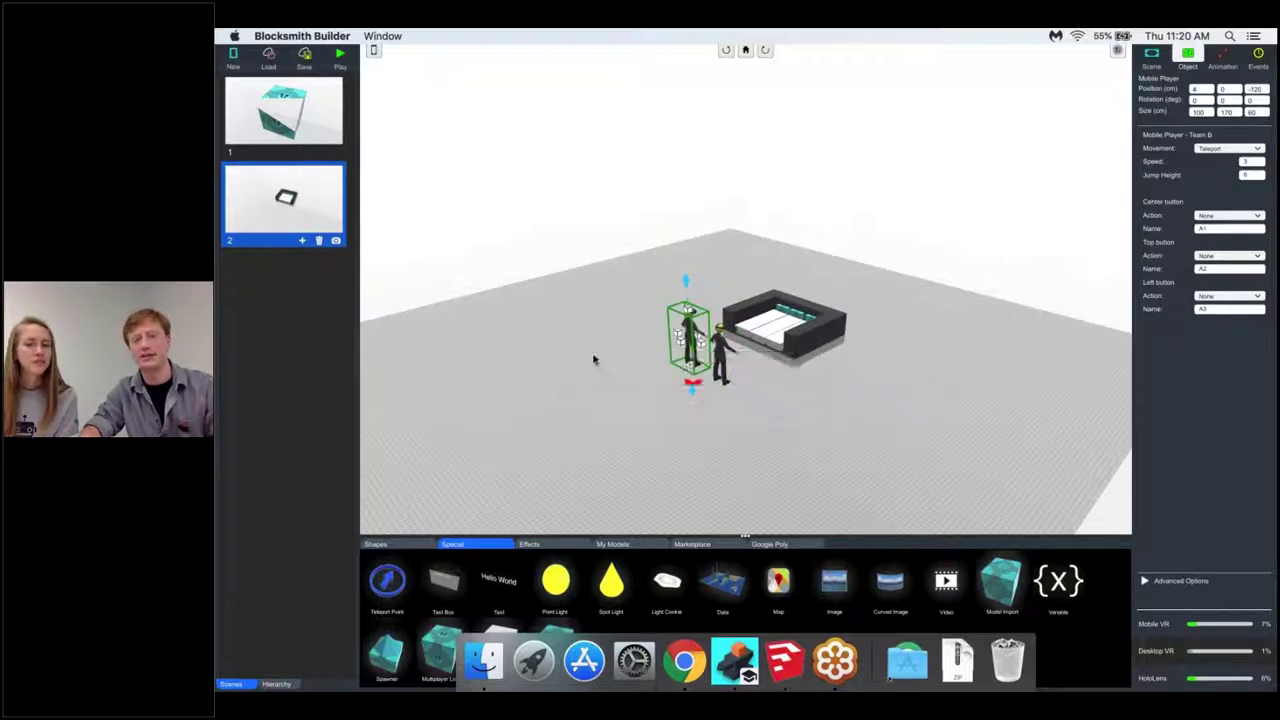
scroll(594, 358, down, 3)
scroll(594, 358, up, 3)
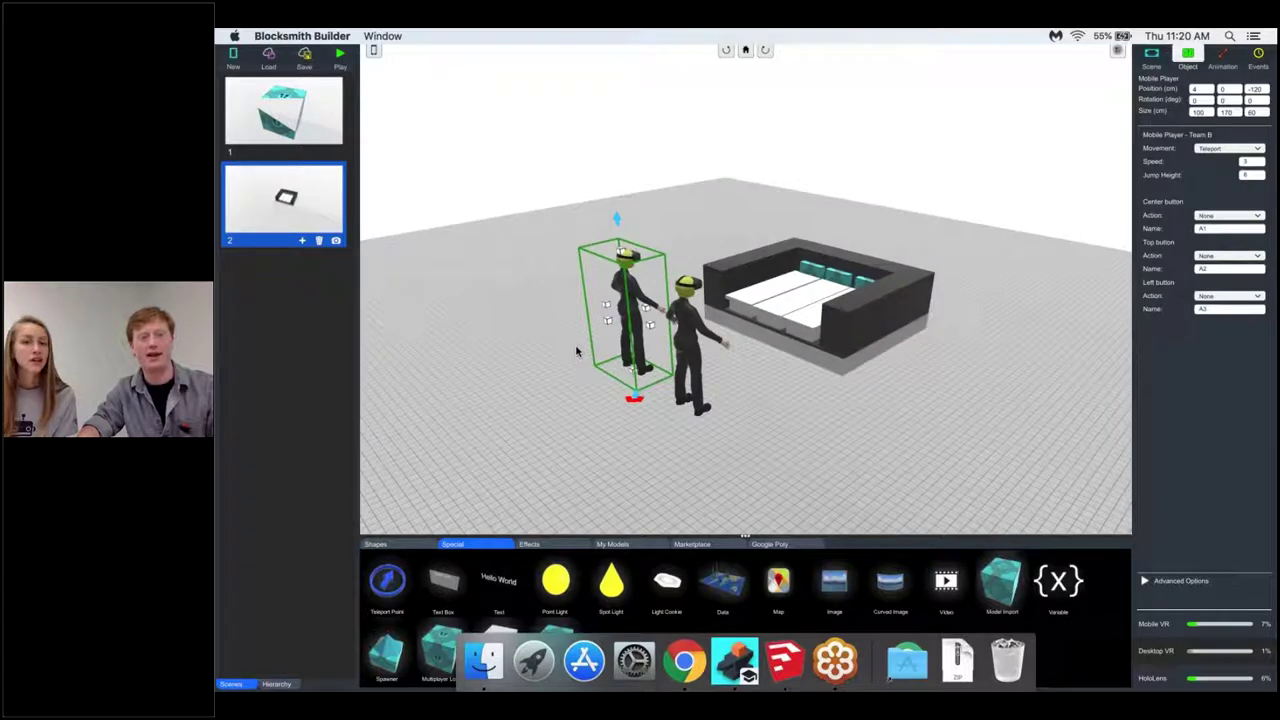
scroll(459, 330, up, 2)
scroll(459, 330, down, 2)
click(283, 110)
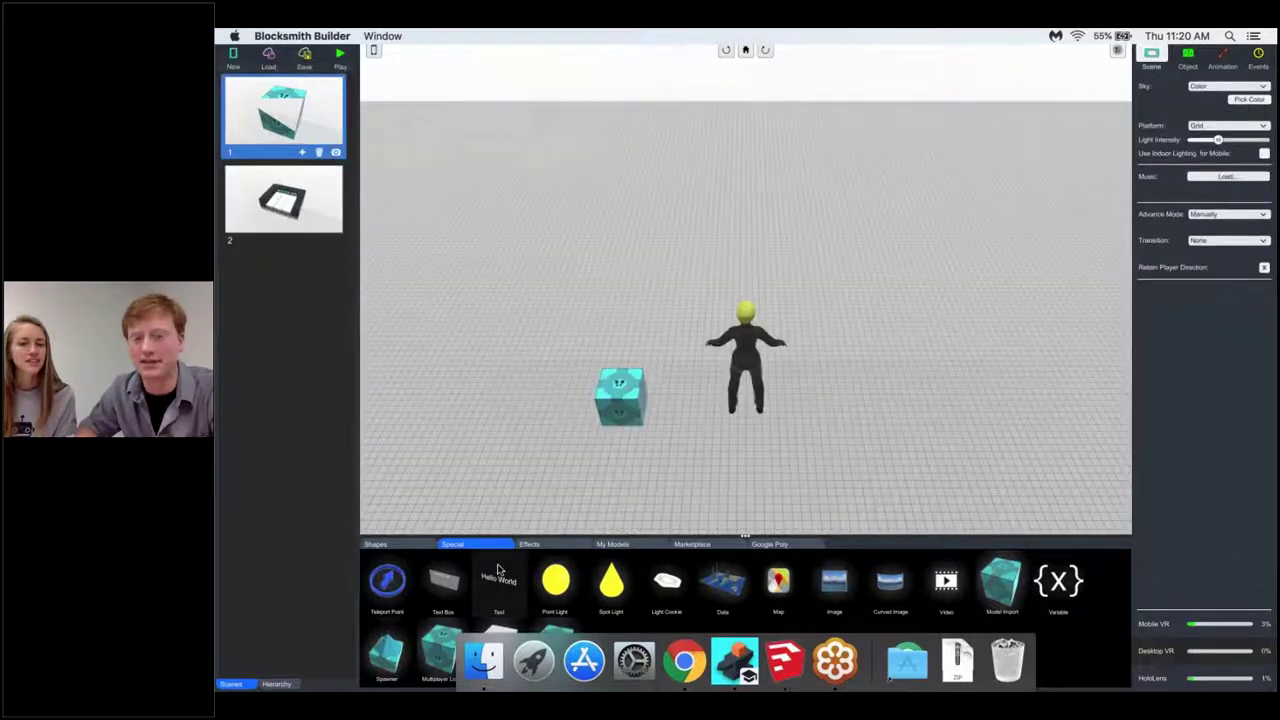
- Add a raised text box above the player figure reading 'Keyboarding with Friends!'
click(443, 580)
drag(725, 298, 775, 171)
click(1210, 221)
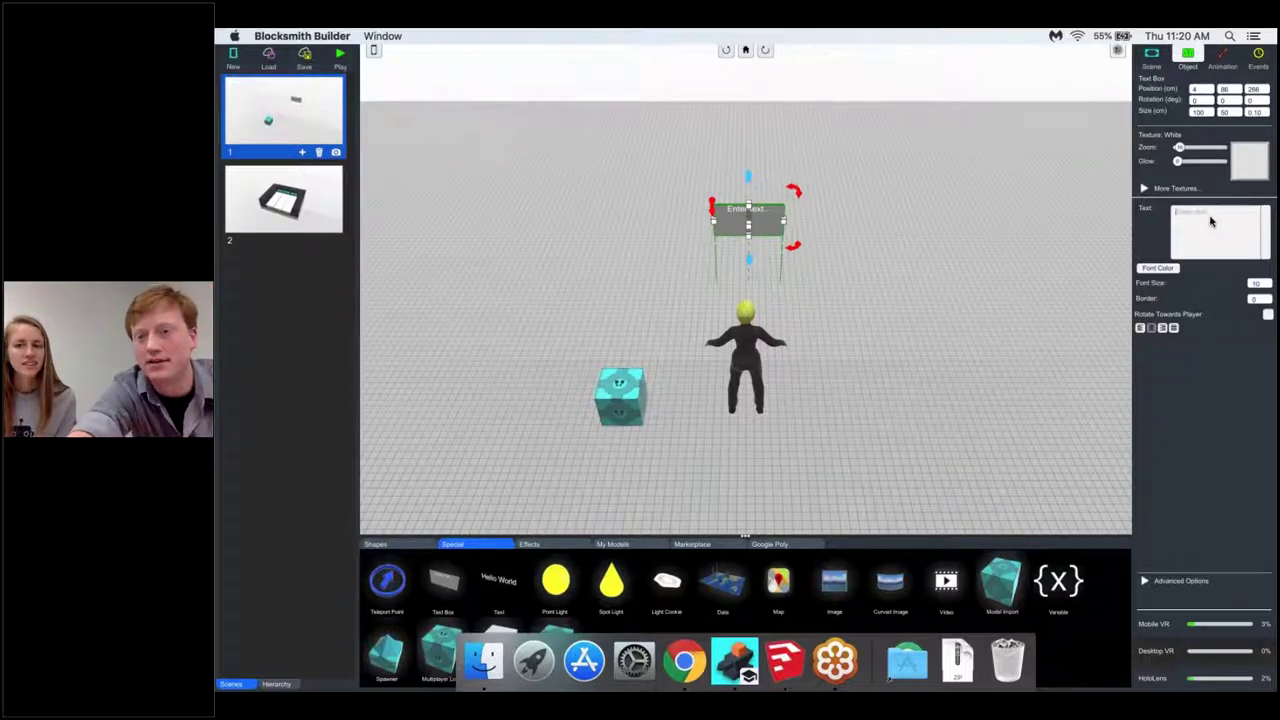
text(Keyboarding)
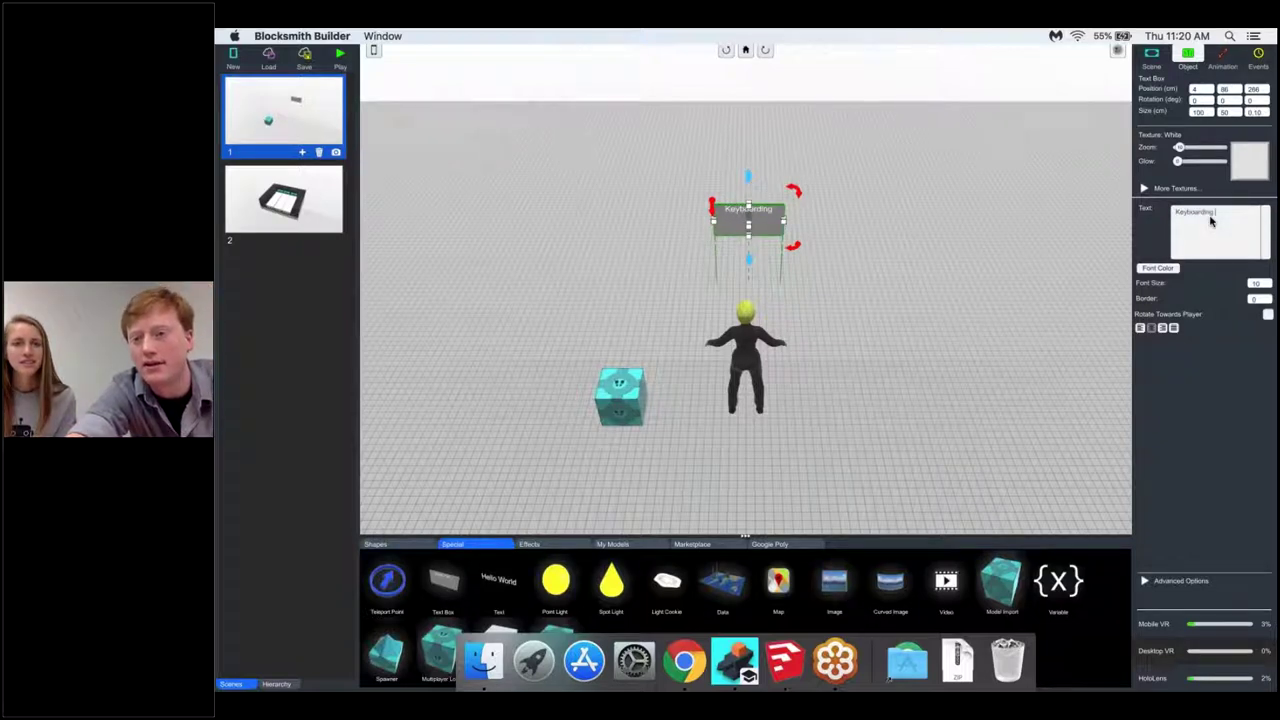
text( with Friends!)
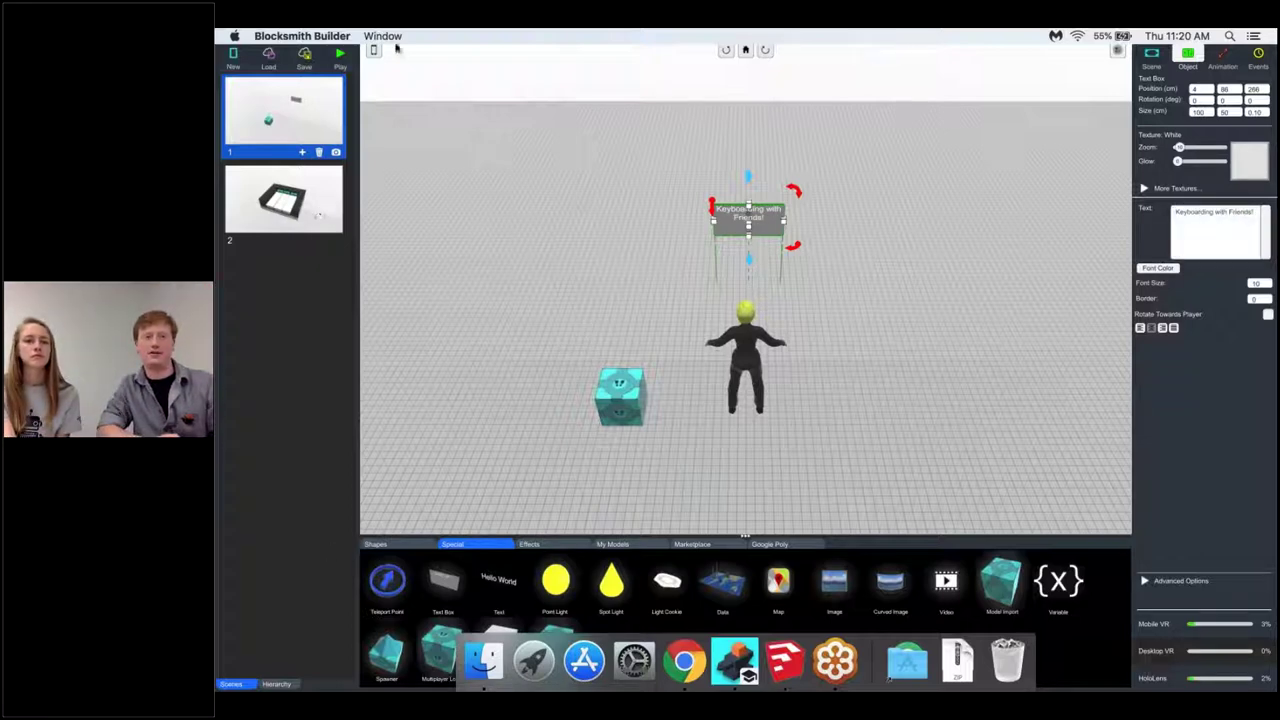
click(457, 56)
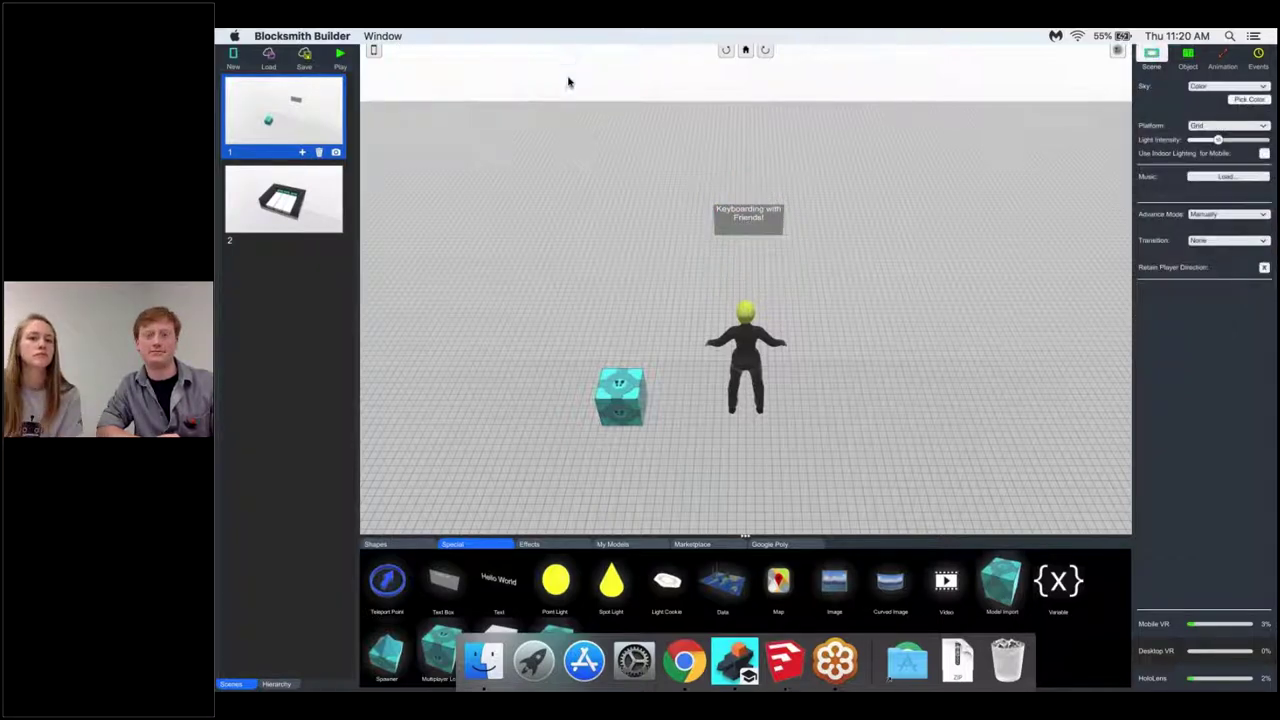
- Give the sign an event targeting the Multiplayer Lobby cube with the action Find public game
click(741, 232)
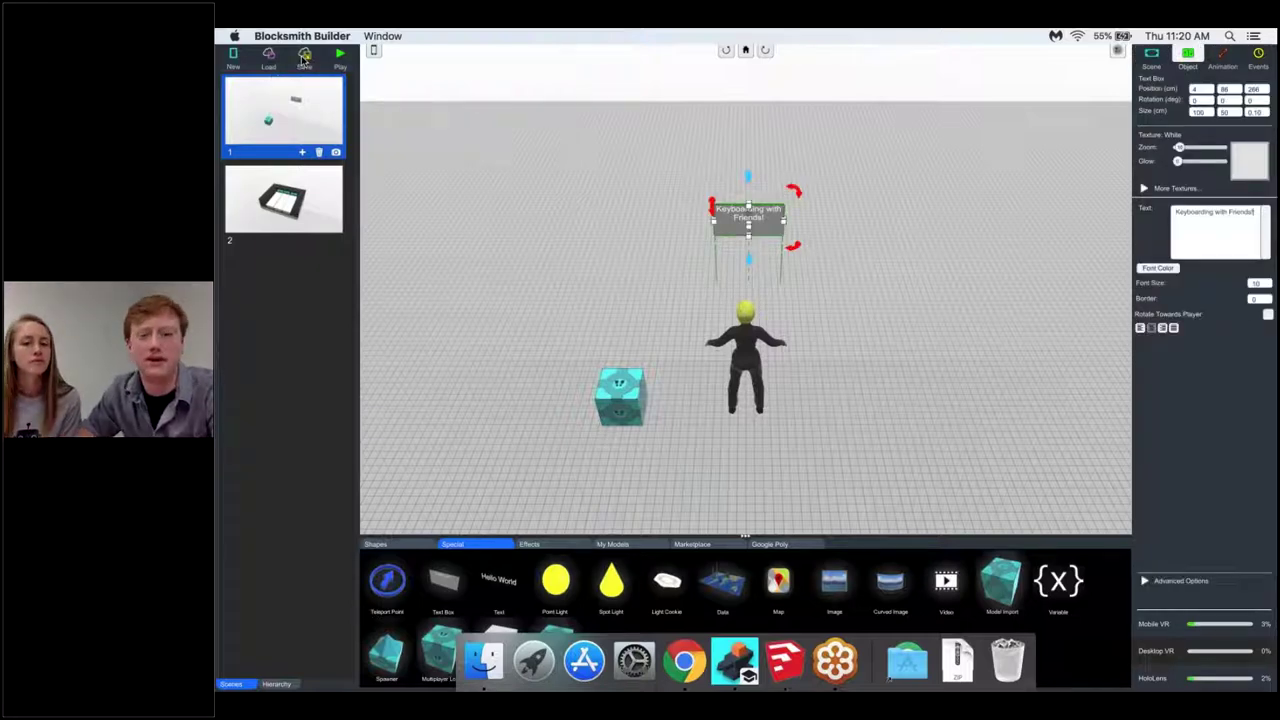
click(1259, 57)
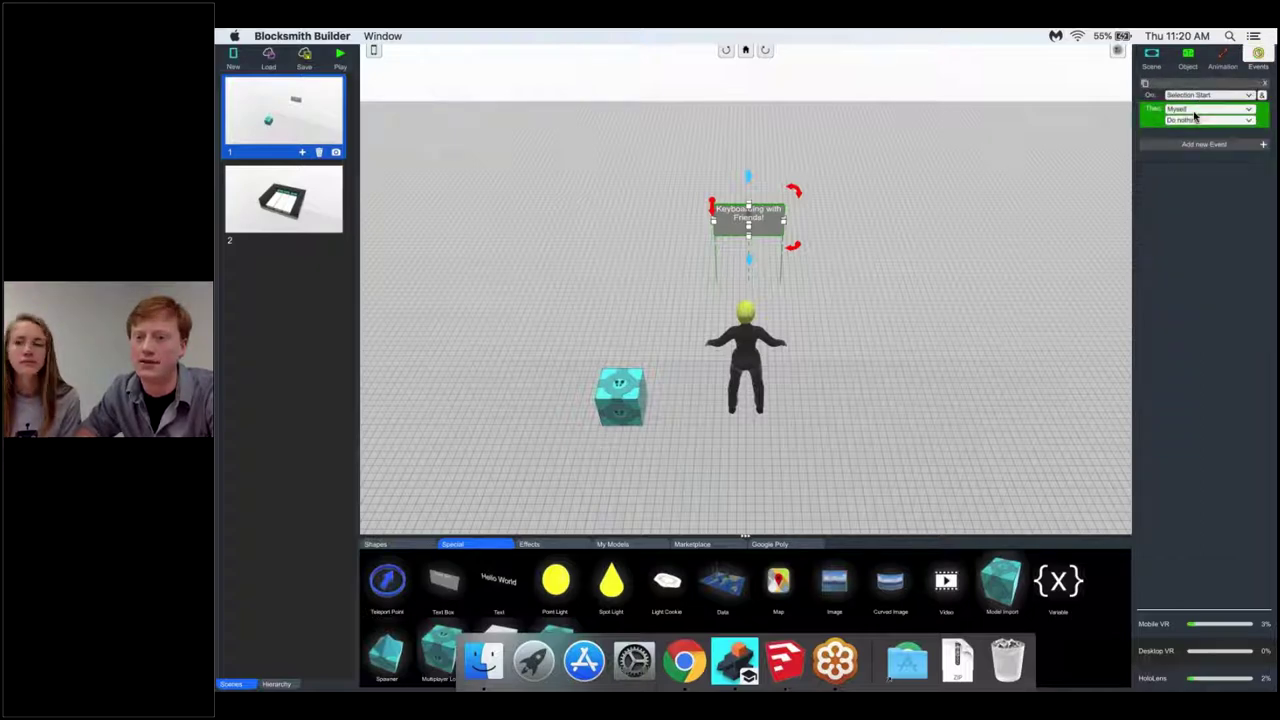
click(1194, 119)
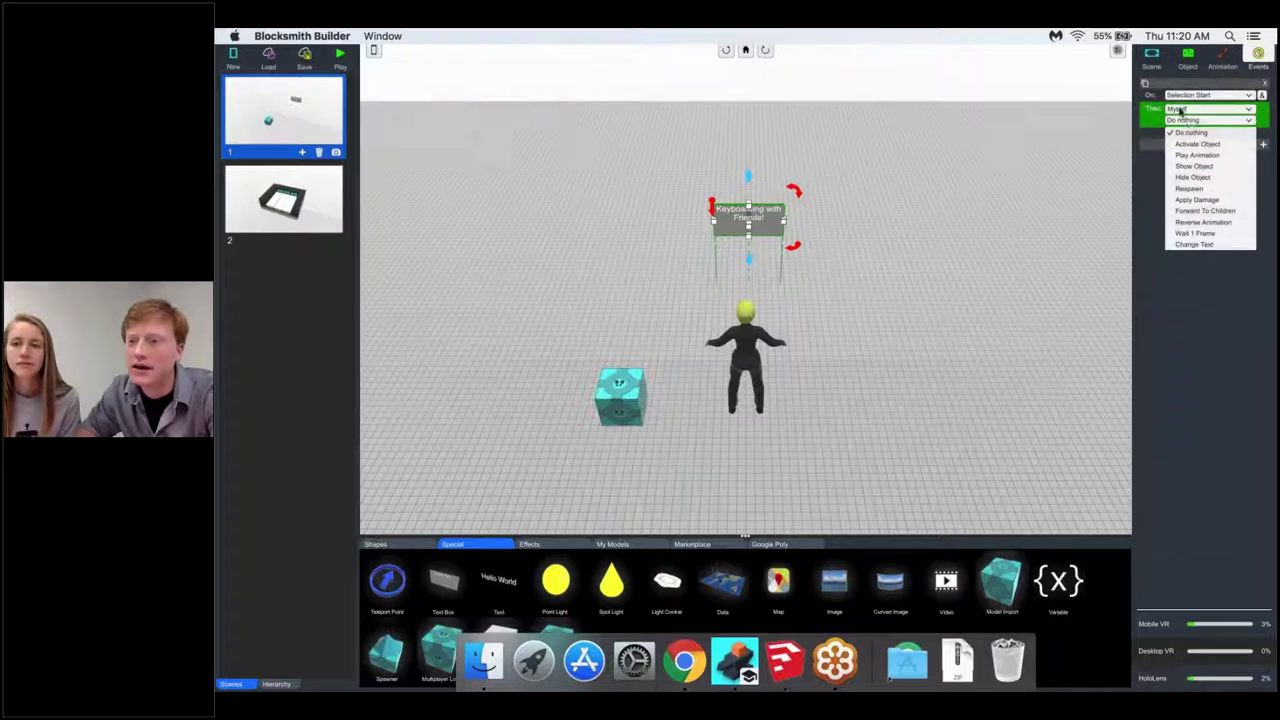
click(1181, 109)
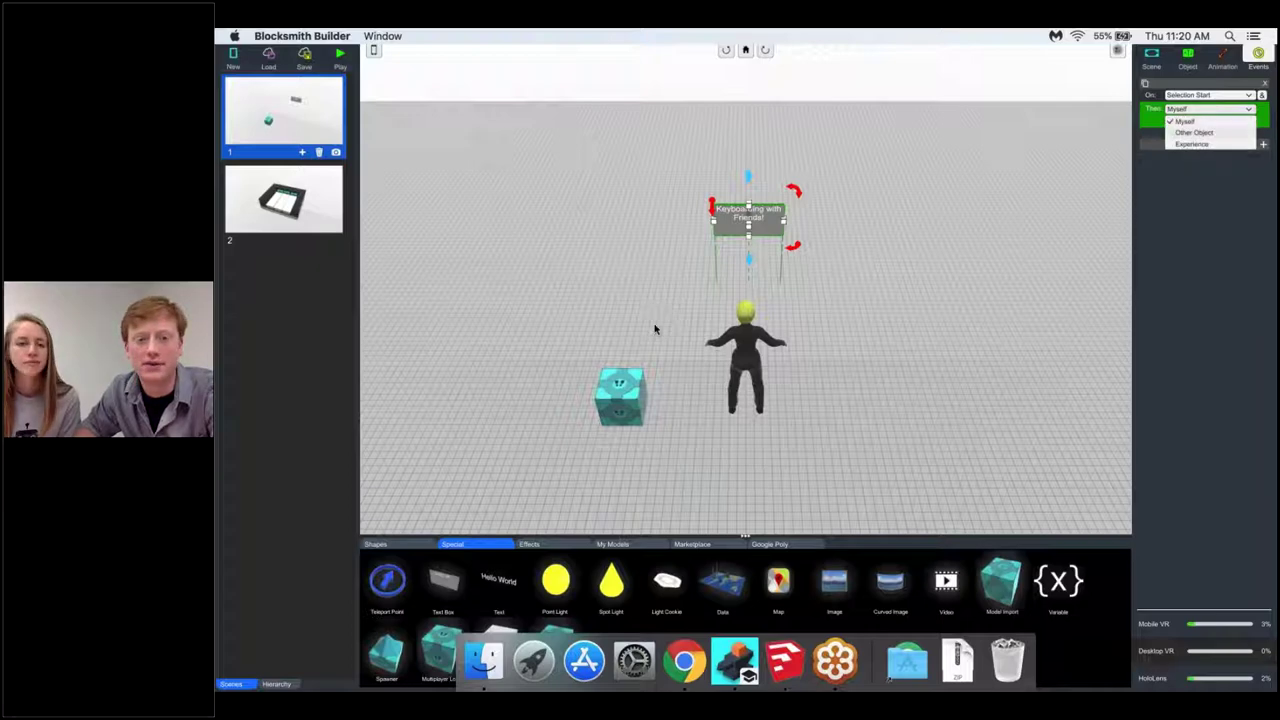
click(1193, 132)
click(620, 395)
click(1194, 119)
click(1198, 222)
click(700, 120)
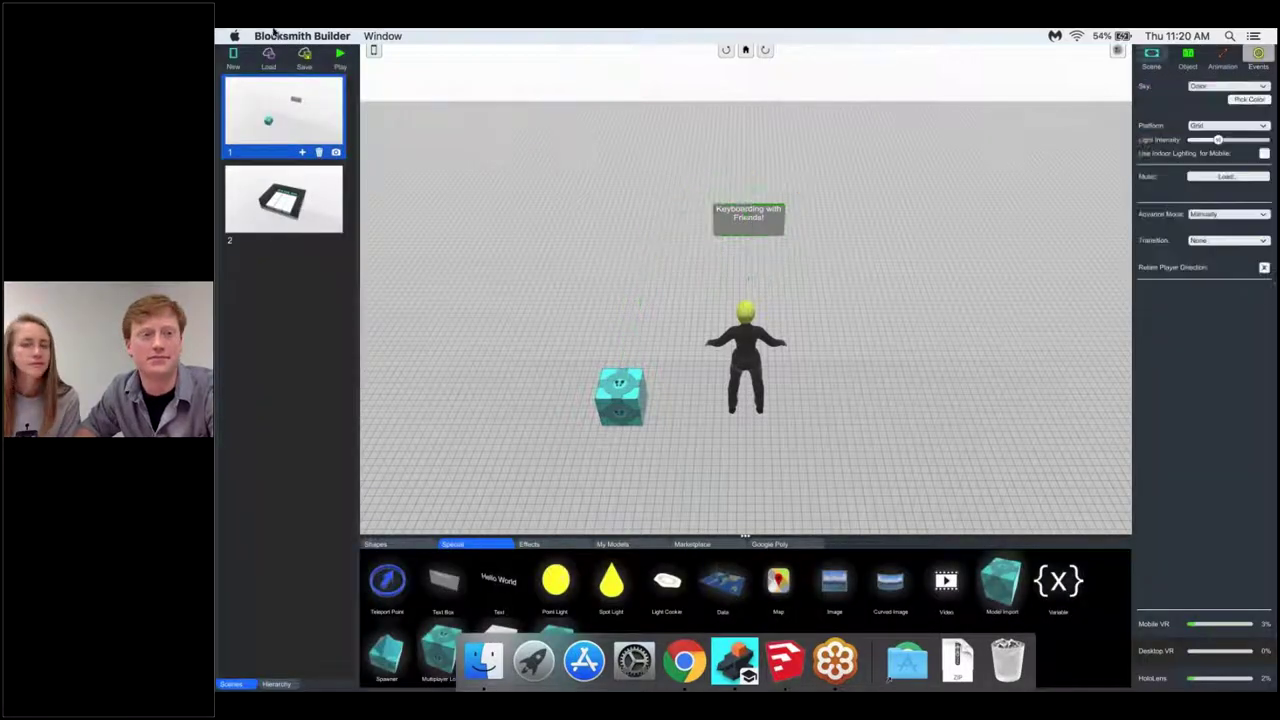
- Save the experience, upload the update now, and dismiss the success message
click(304, 58)
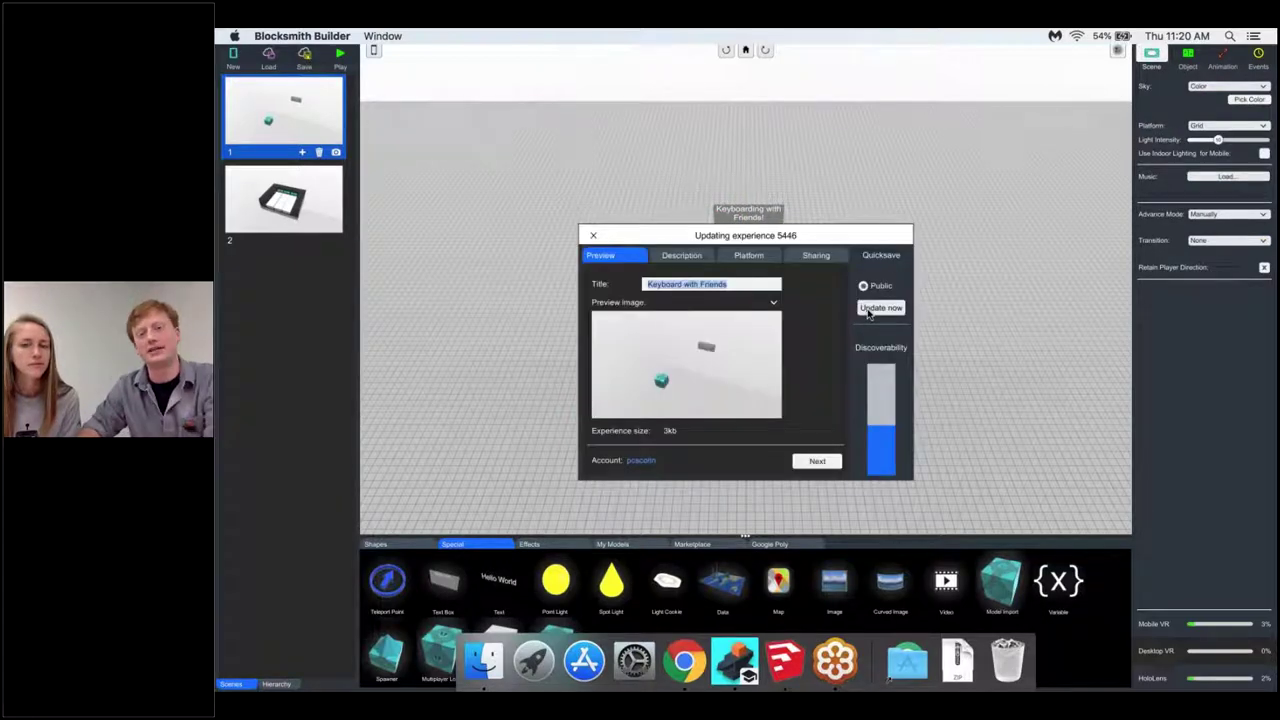
click(880, 308)
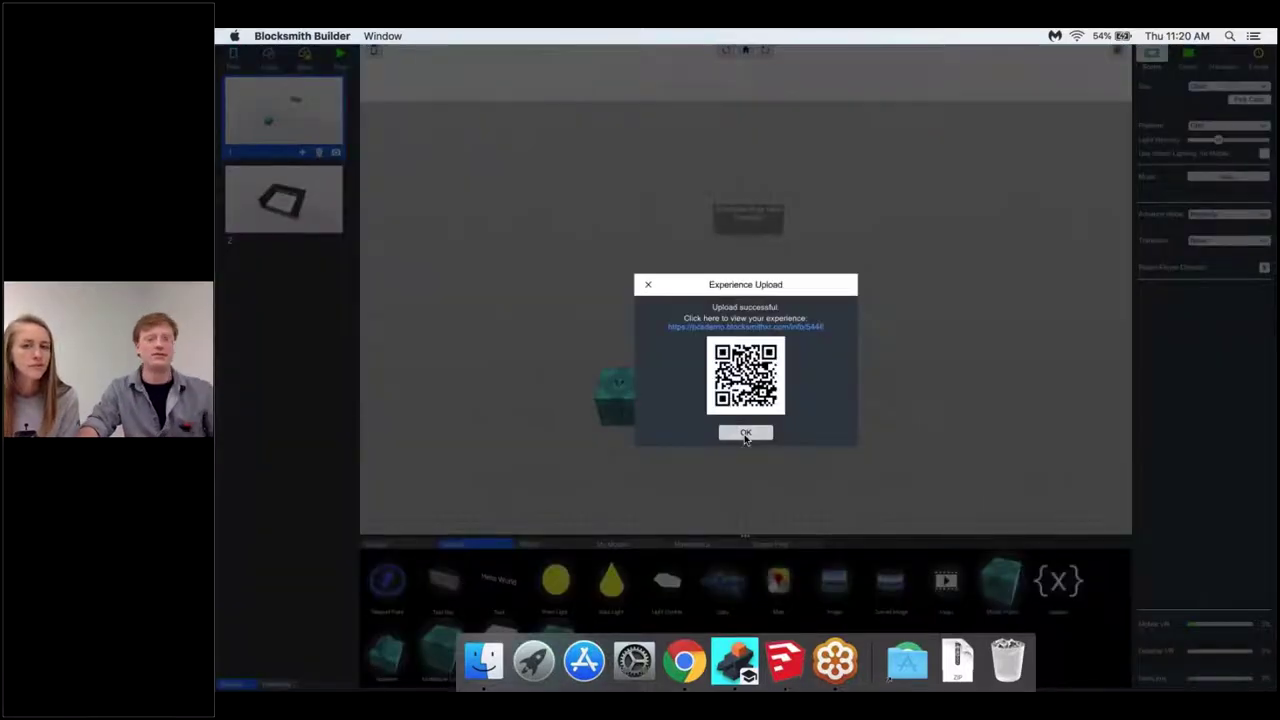
click(745, 434)
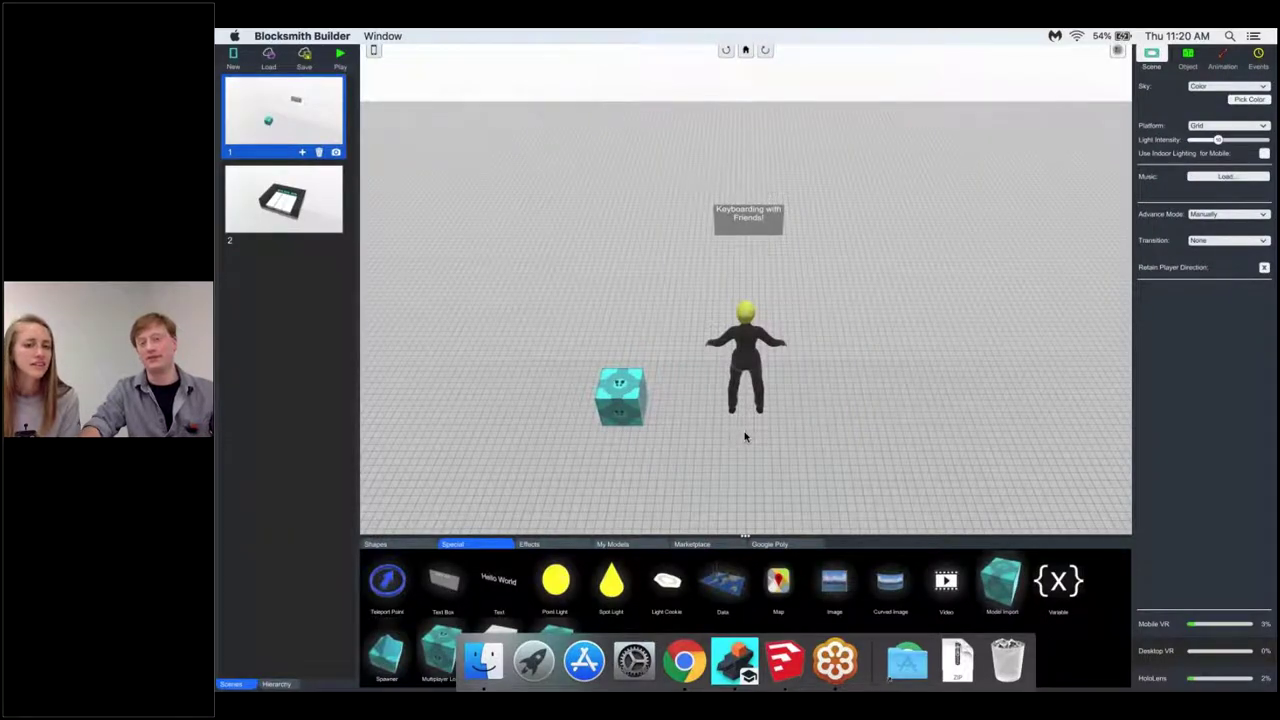
right_drag(744, 437, 723, 286)
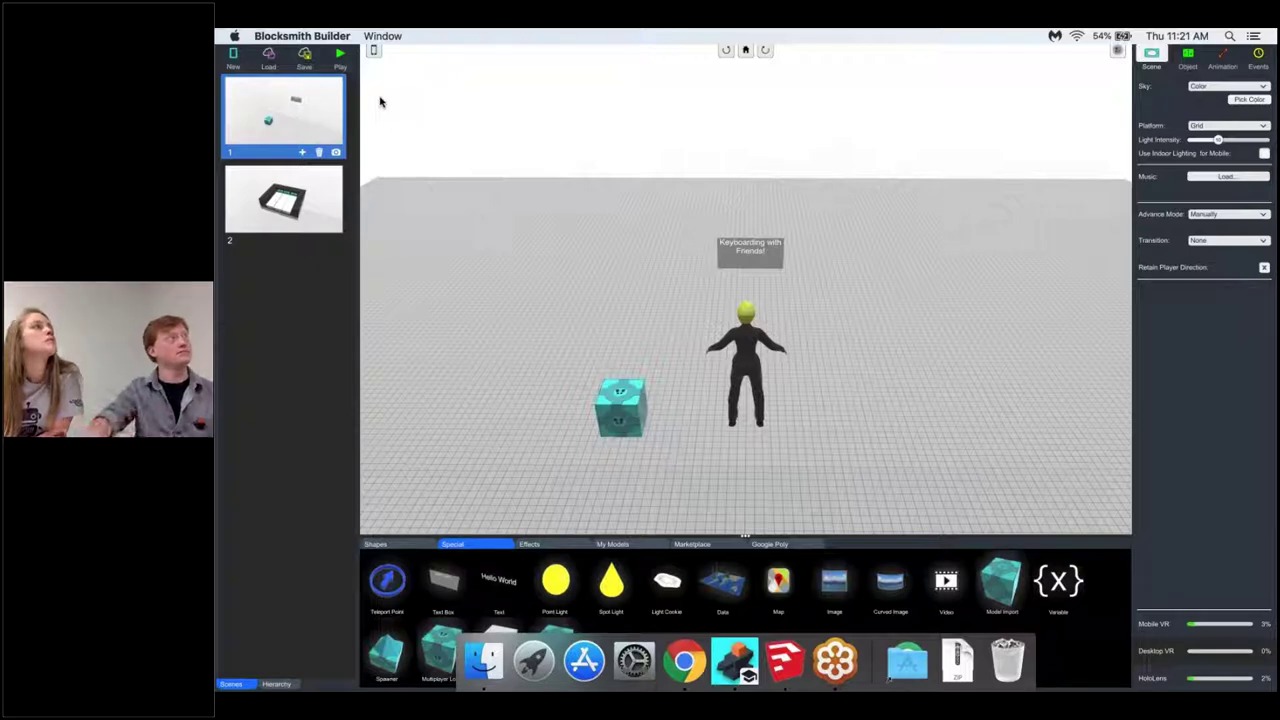
click(339, 58)
click(340, 91)
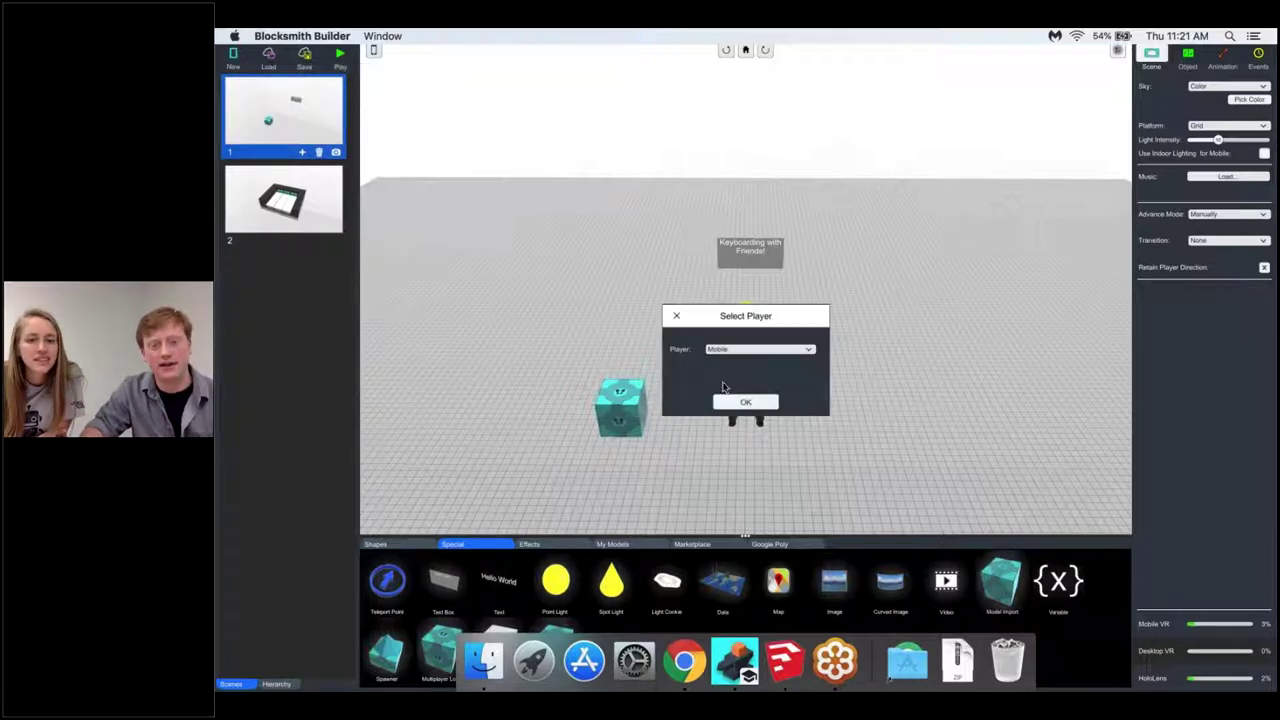
click(724, 350)
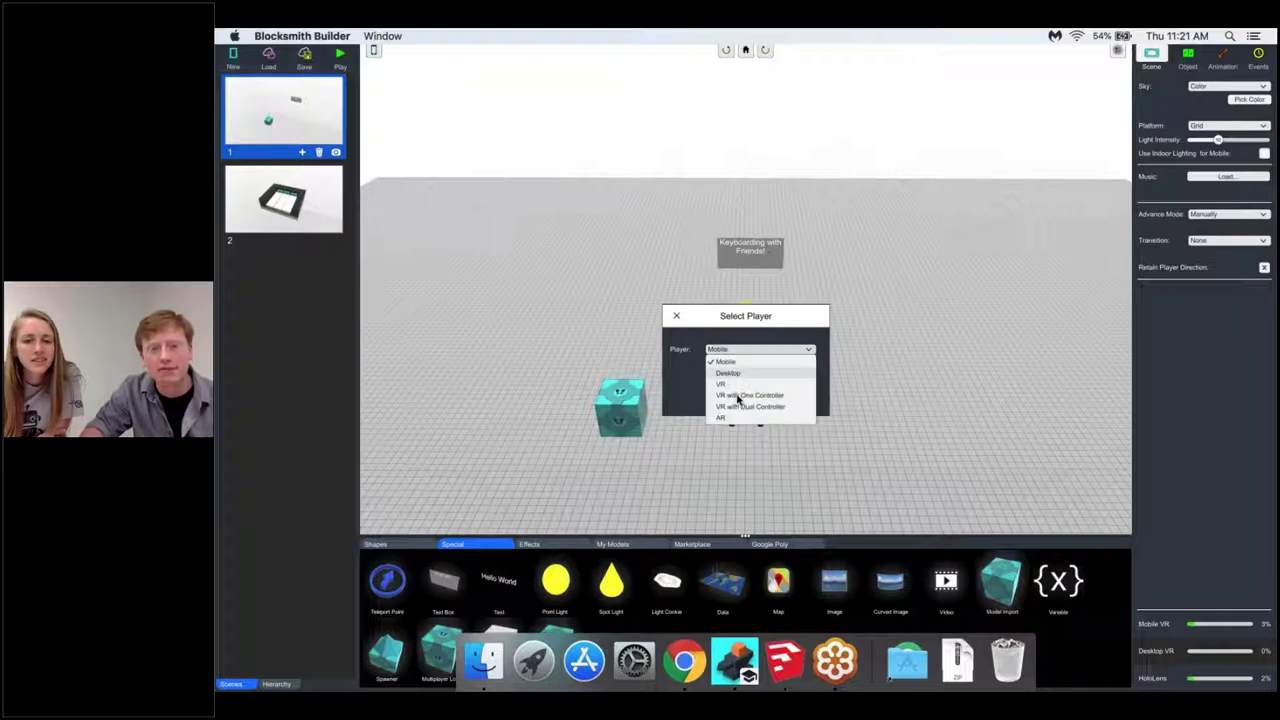
click(737, 400)
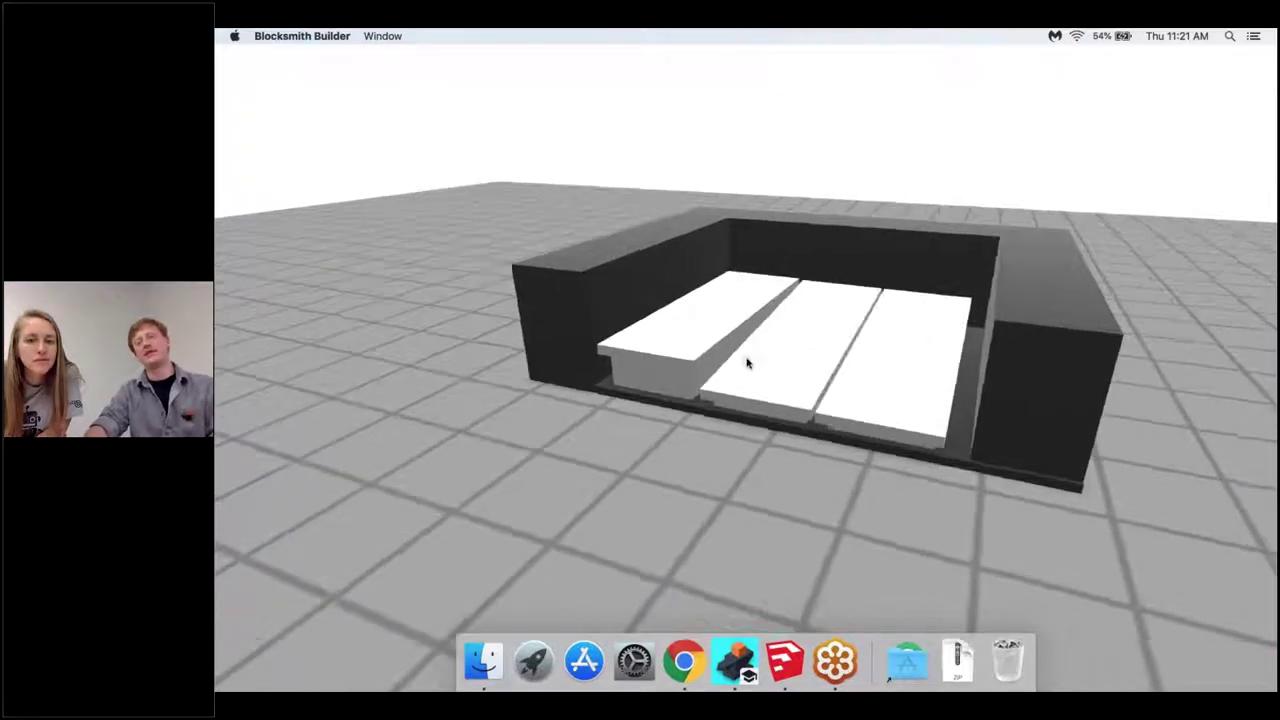
key(Escape)
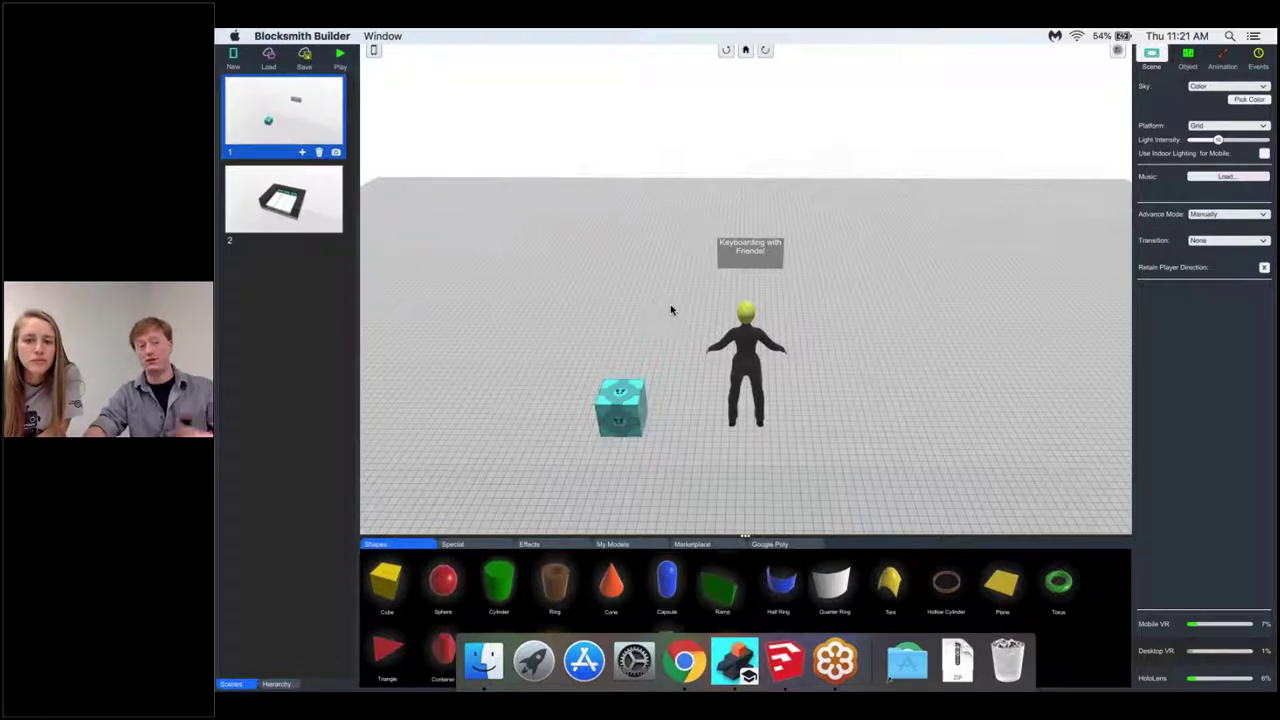
- Check the lobby cube's multiplayer settings, then browse the Staff Picks experiences
scroll(670, 310, down, 2)
drag(664, 410, 664, 403)
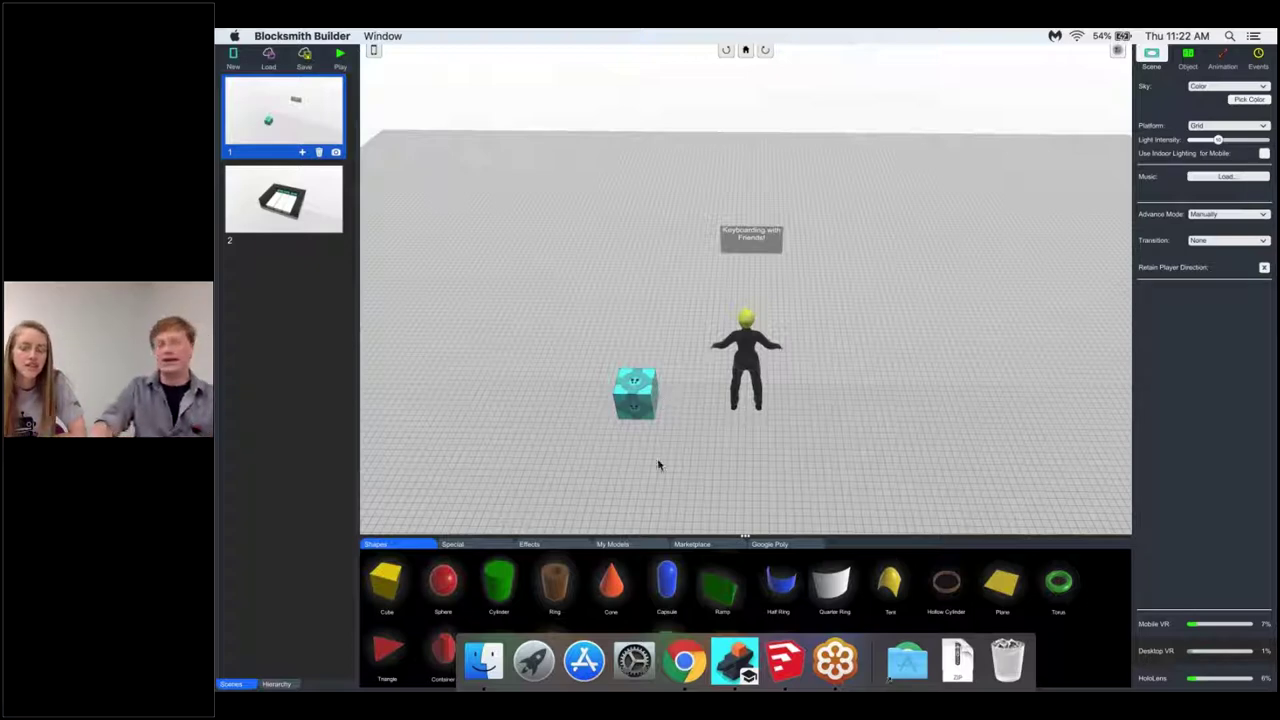
click(645, 397)
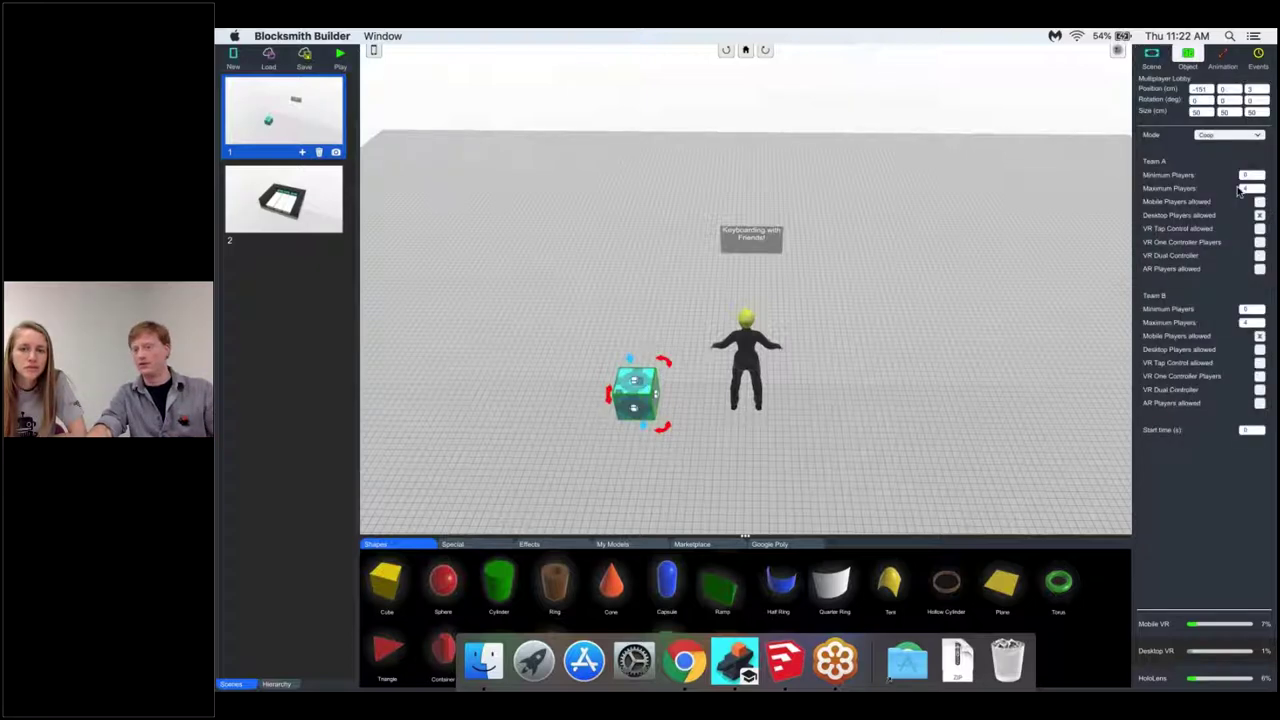
click(857, 305)
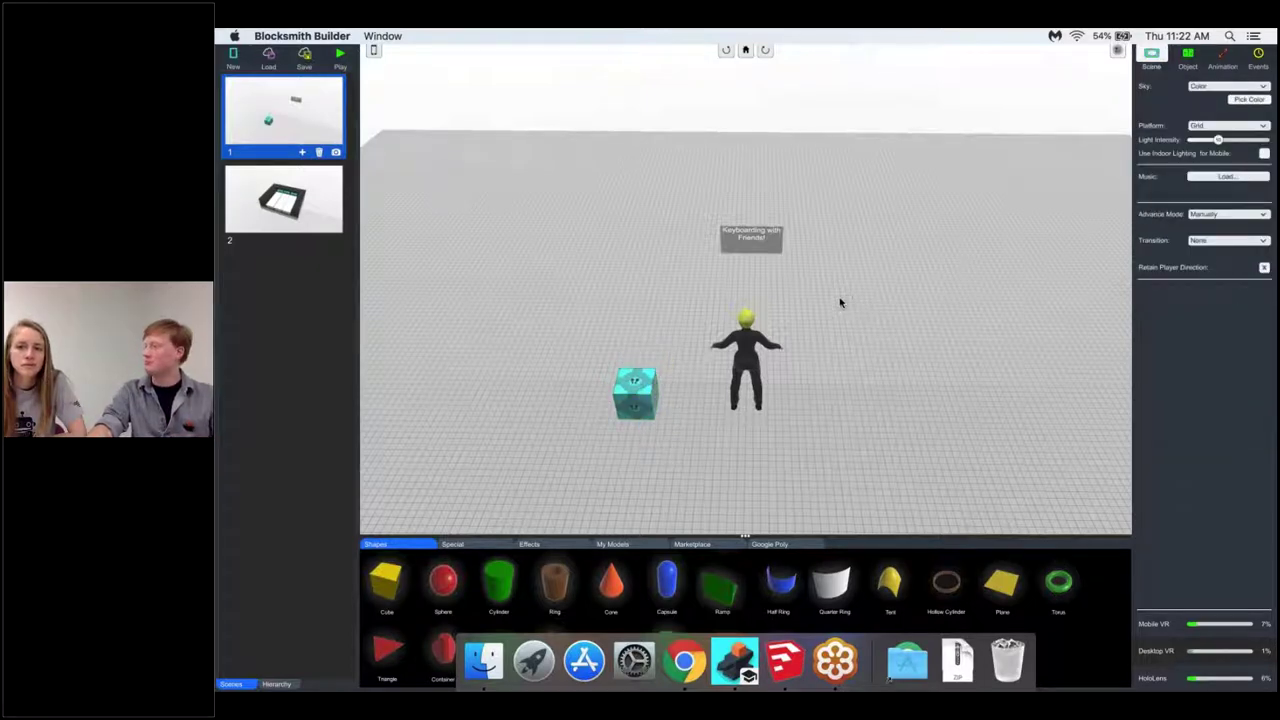
click(269, 55)
click(286, 106)
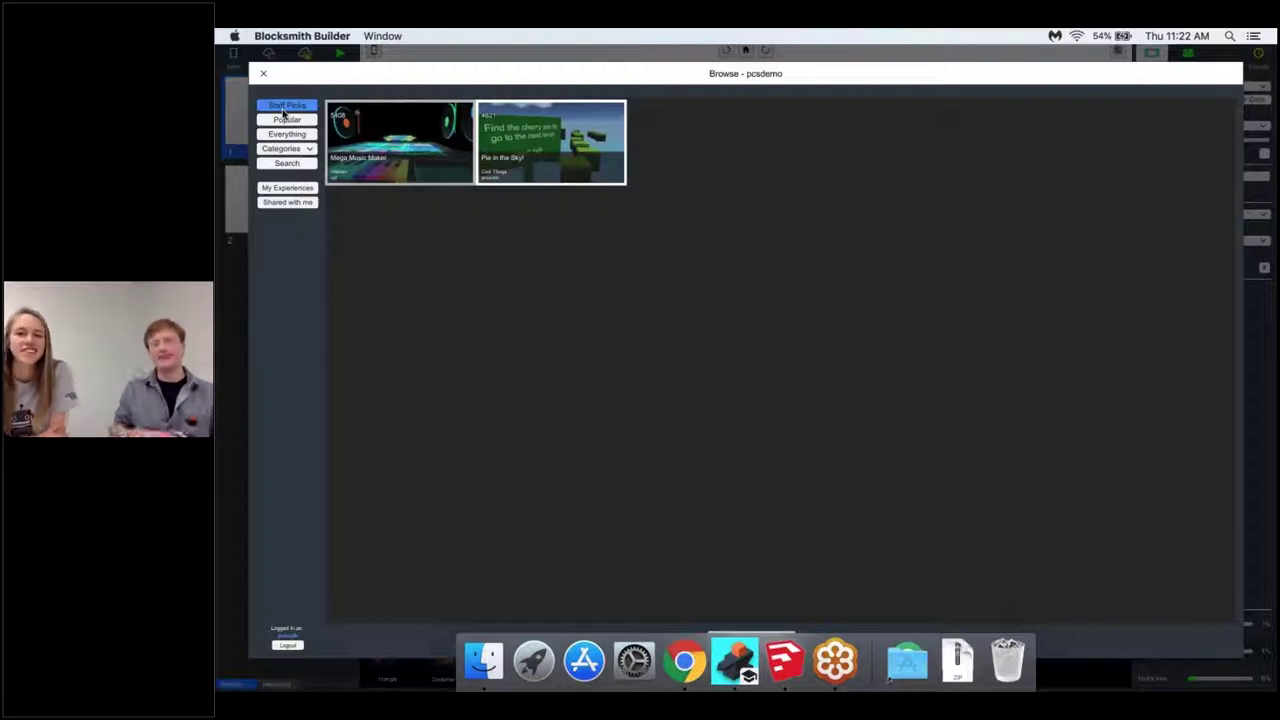
- Load the Mega Music Maker experience from Staff Picks
click(391, 166)
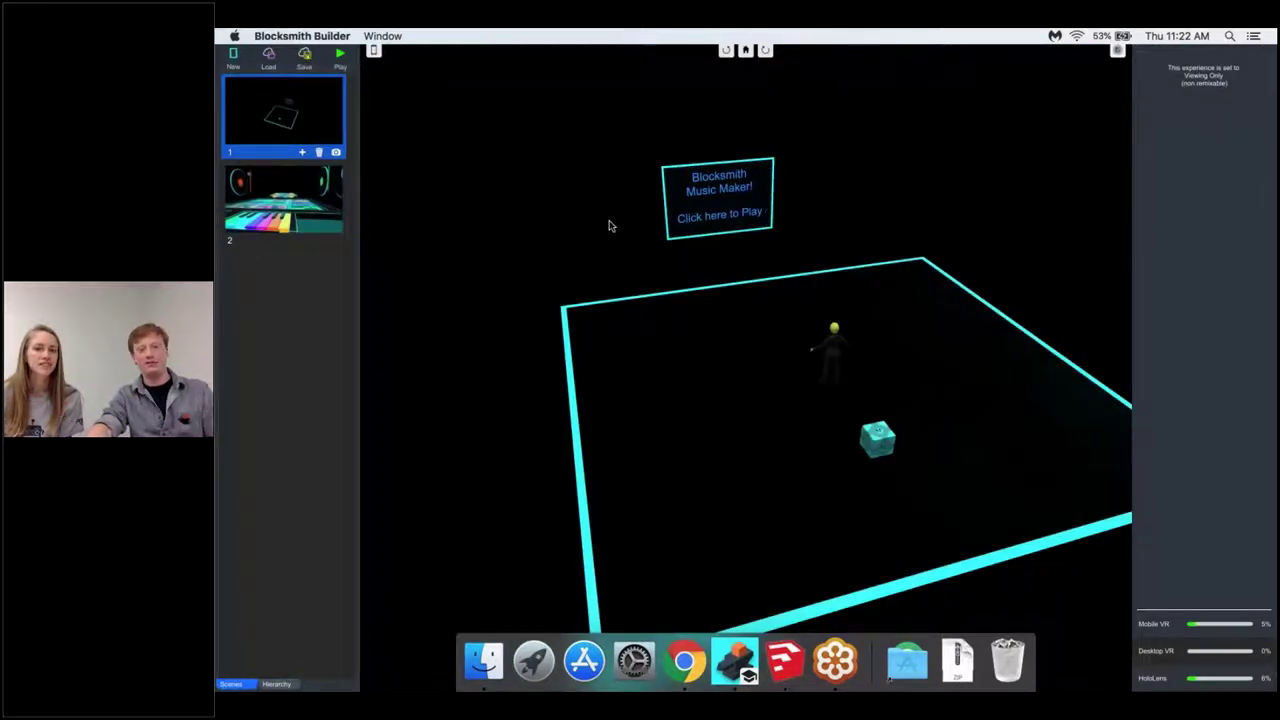
mouse_move(233, 190)
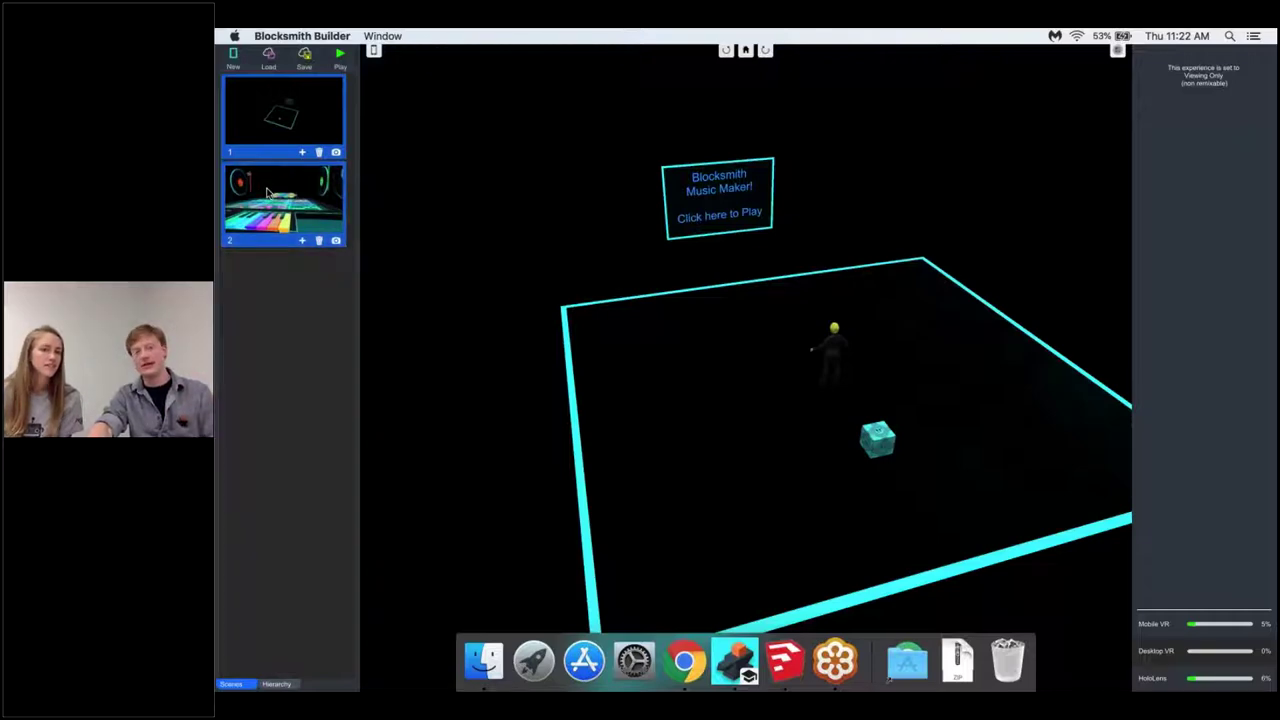
- Switch to scene 2 and zoom out to see the rainbow keyboard, pads and turntables
click(268, 192)
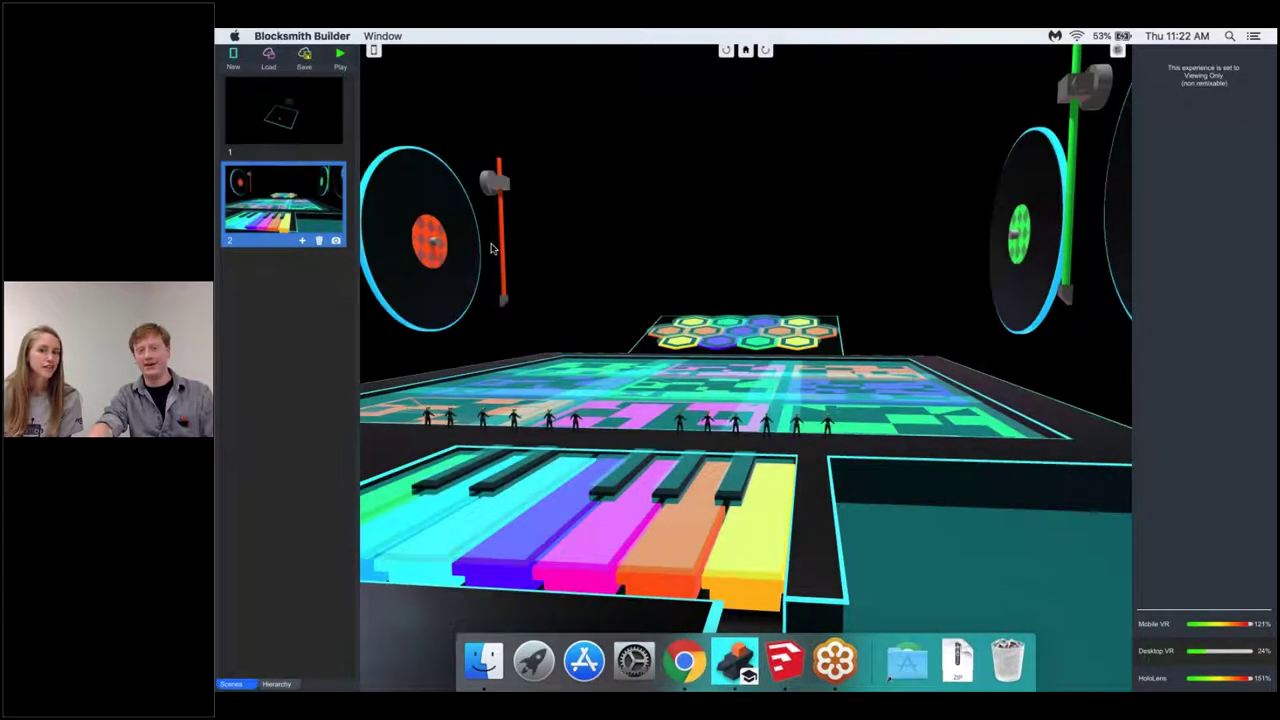
scroll(568, 259, down, 2)
scroll(568, 259, up, 3)
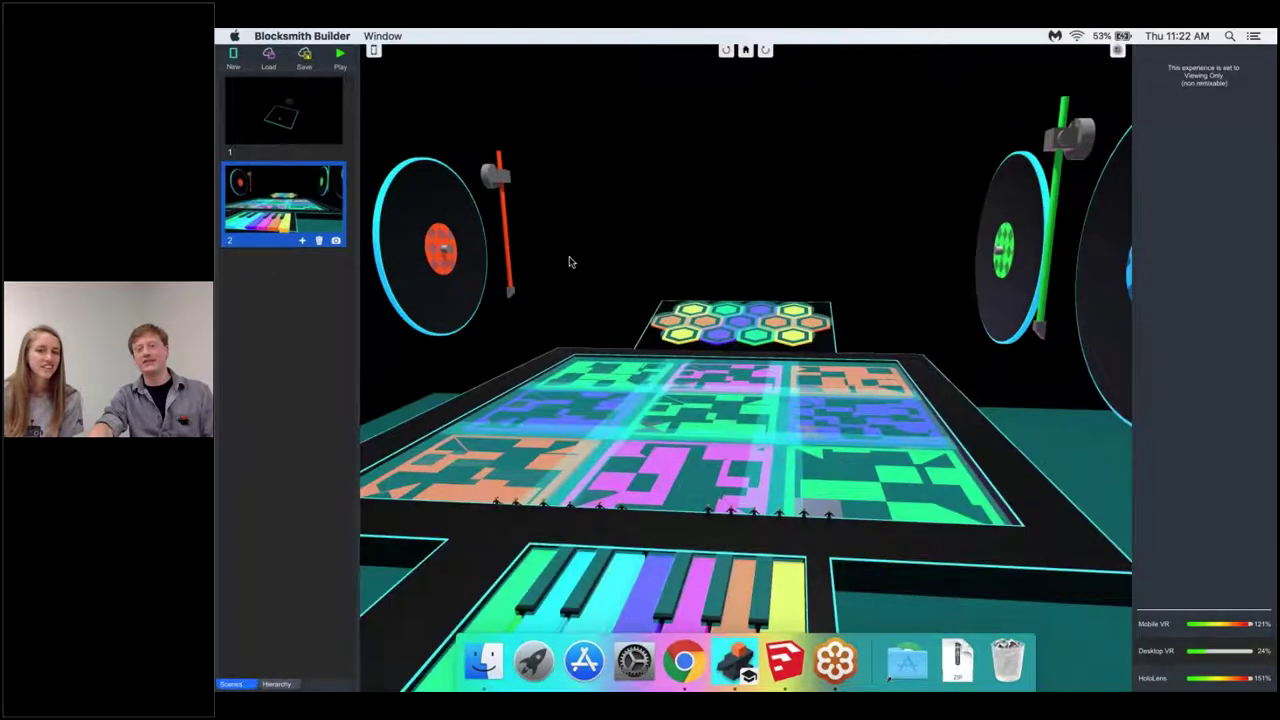
scroll(568, 260, down, 1)
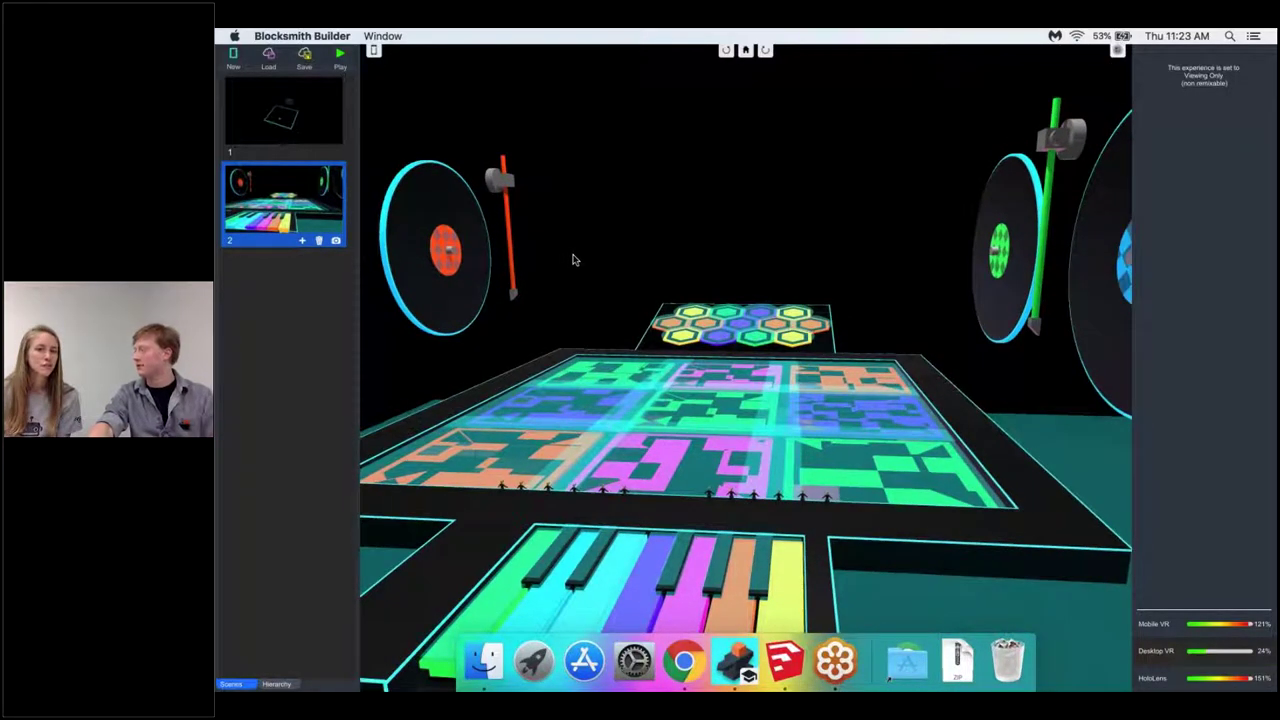
scroll(571, 259, down, 3)
scroll(572, 259, down, 2)
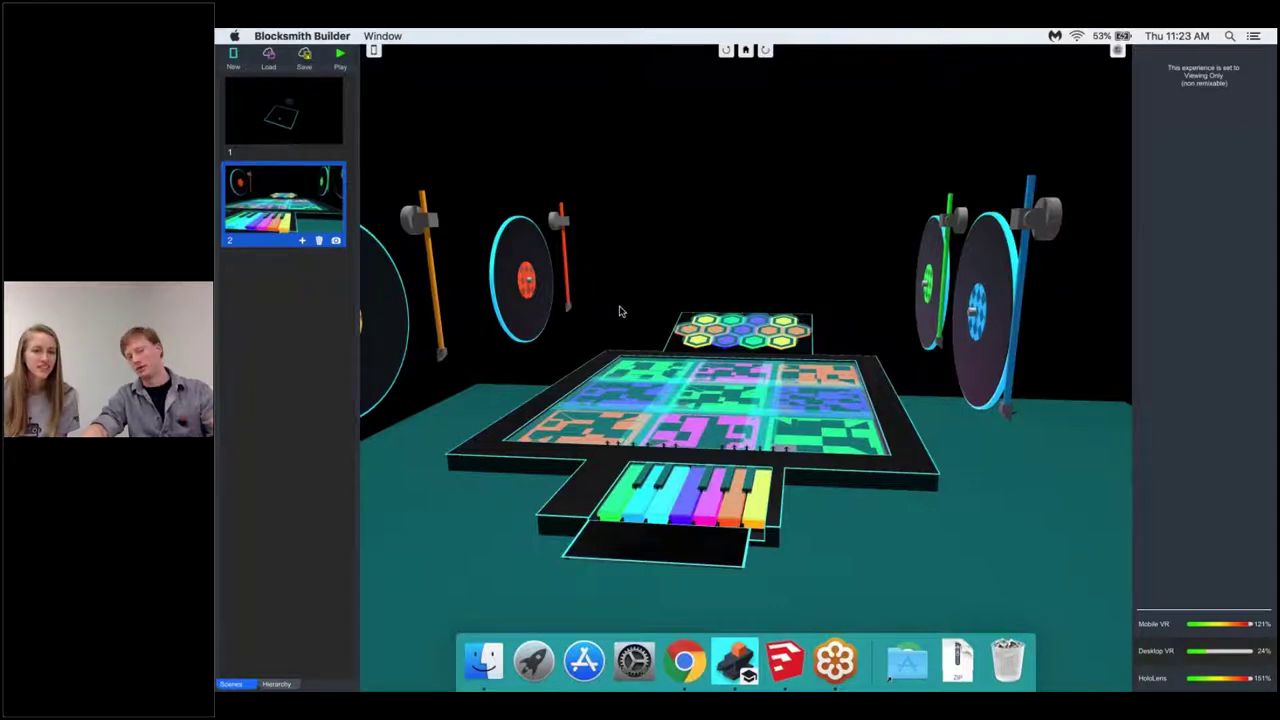
scroll(620, 349, down, 3)
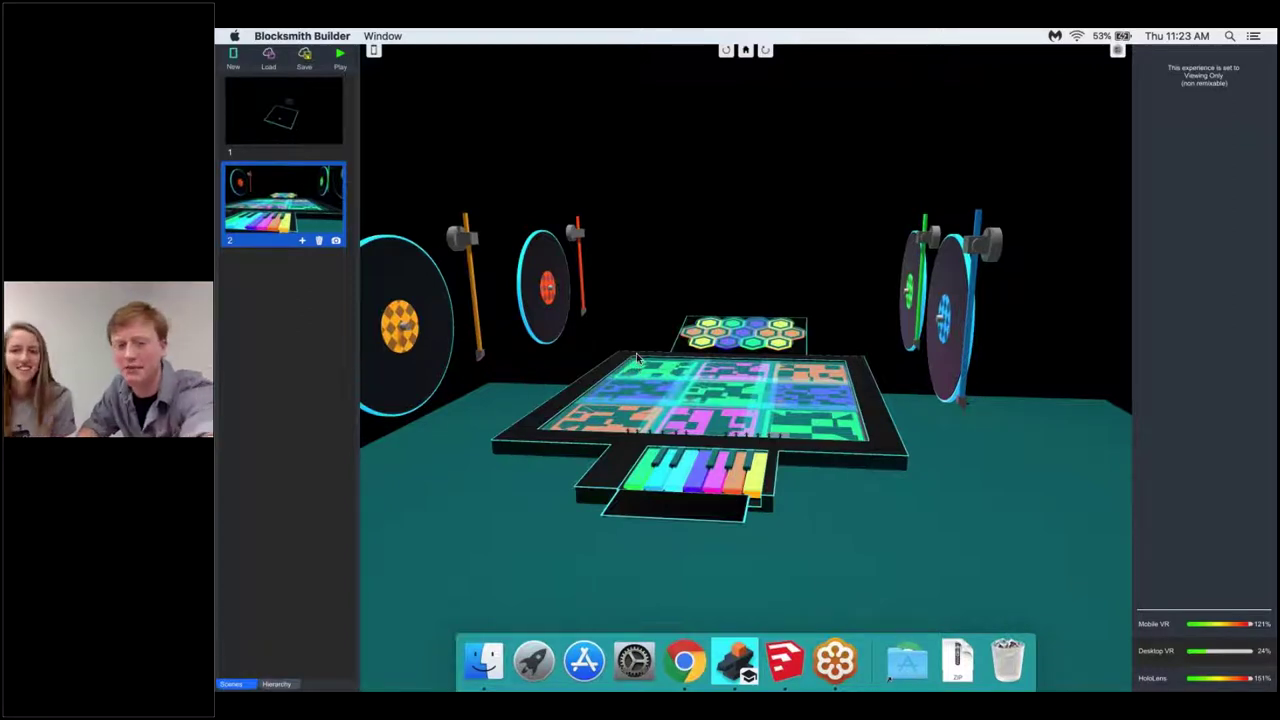
- Playtest the Music Maker stage scene with a chosen player type, then exit play mode
key(super+p)
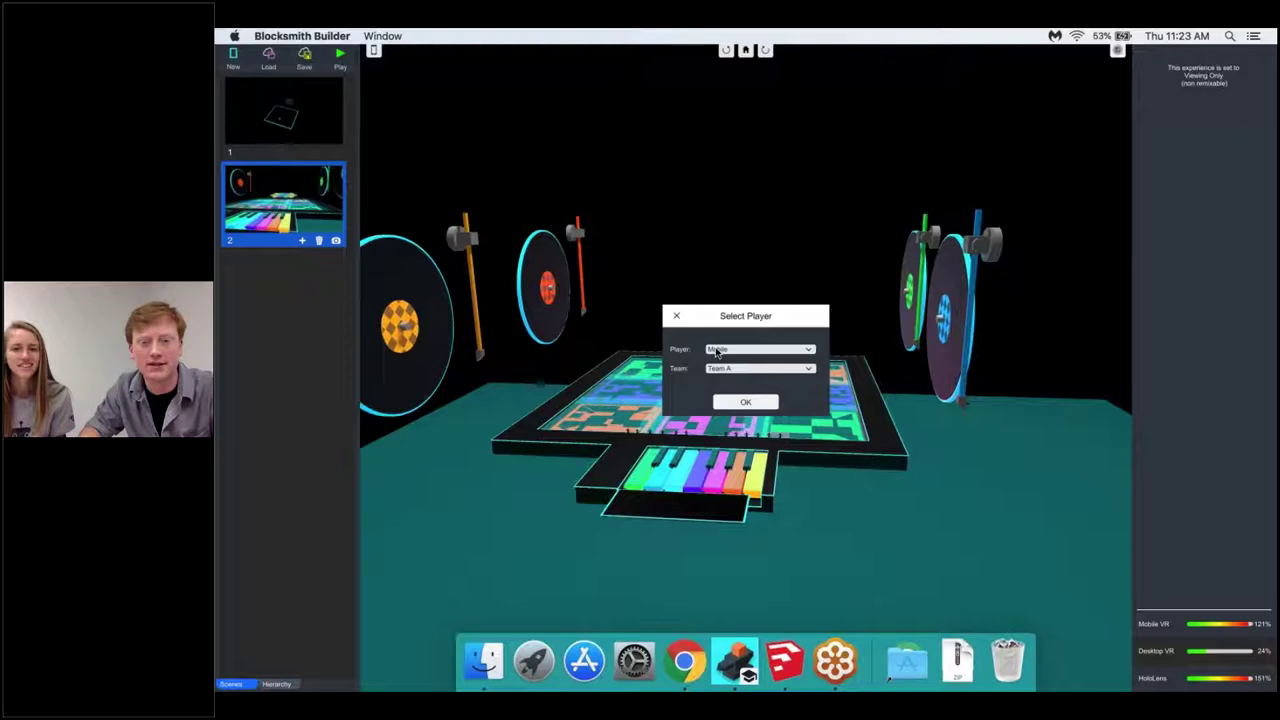
click(716, 350)
click(737, 400)
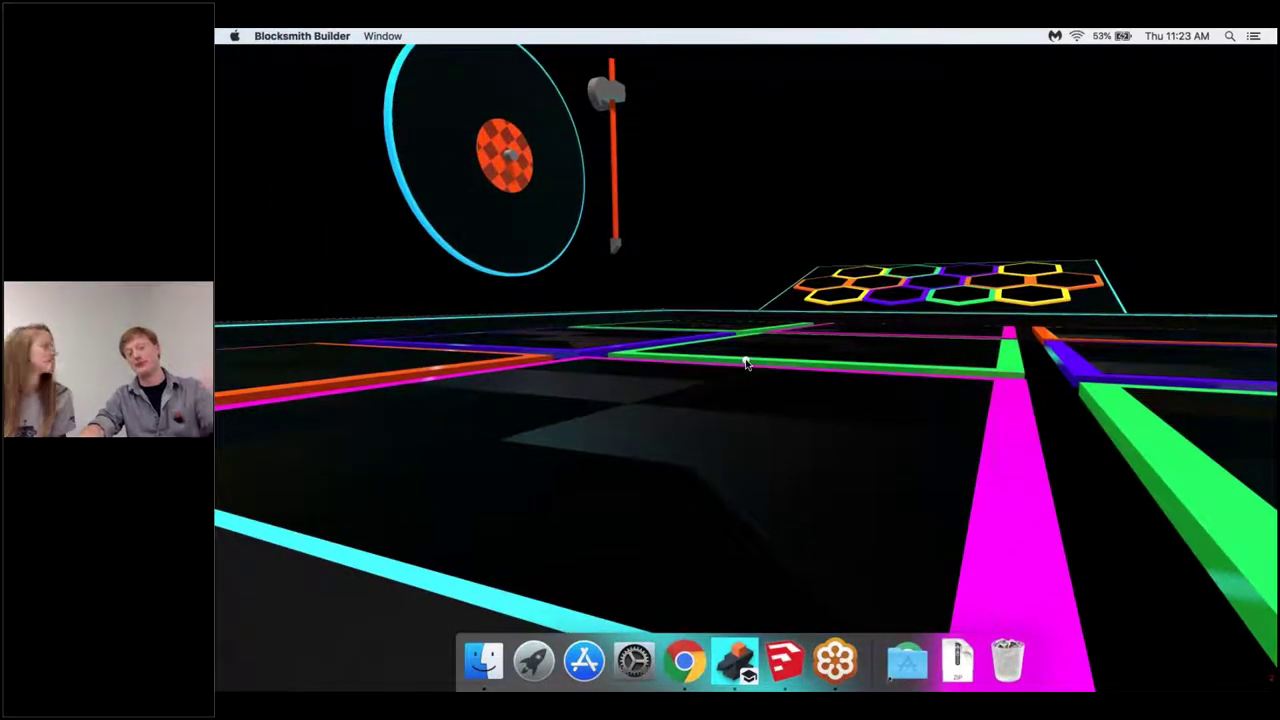
scroll(745, 363, up, 5)
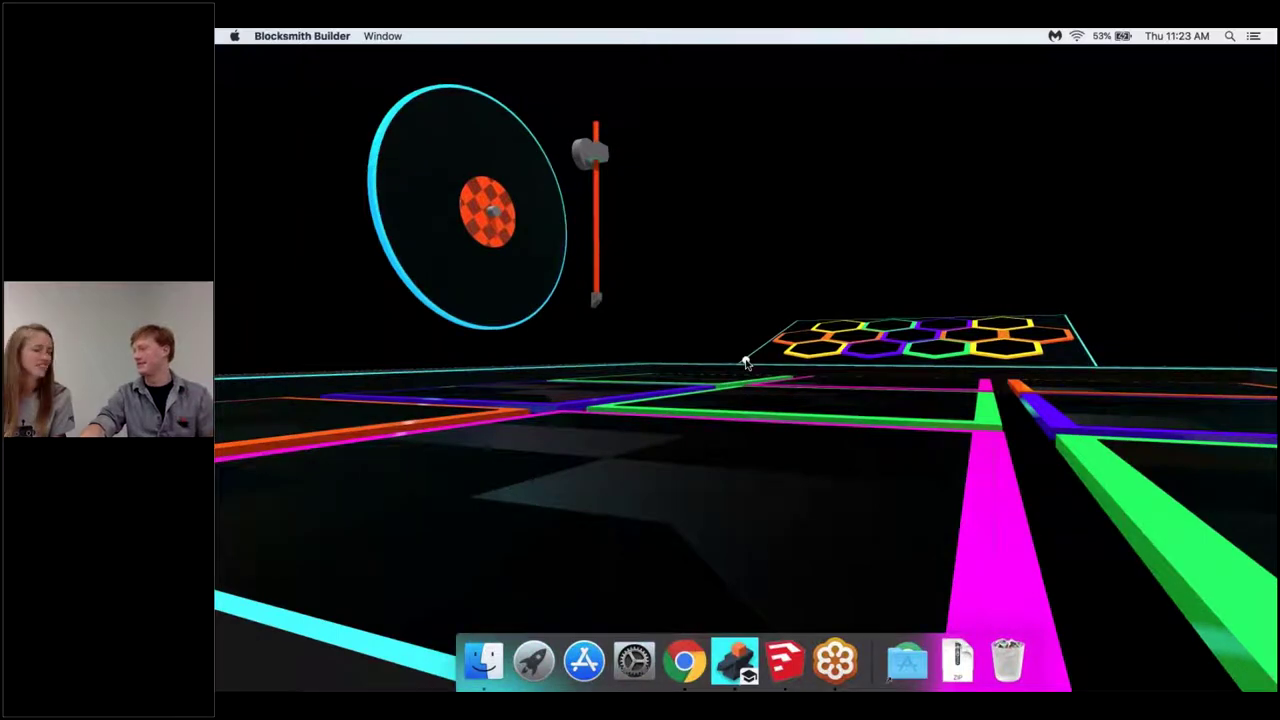
scroll(745, 363, down, 3)
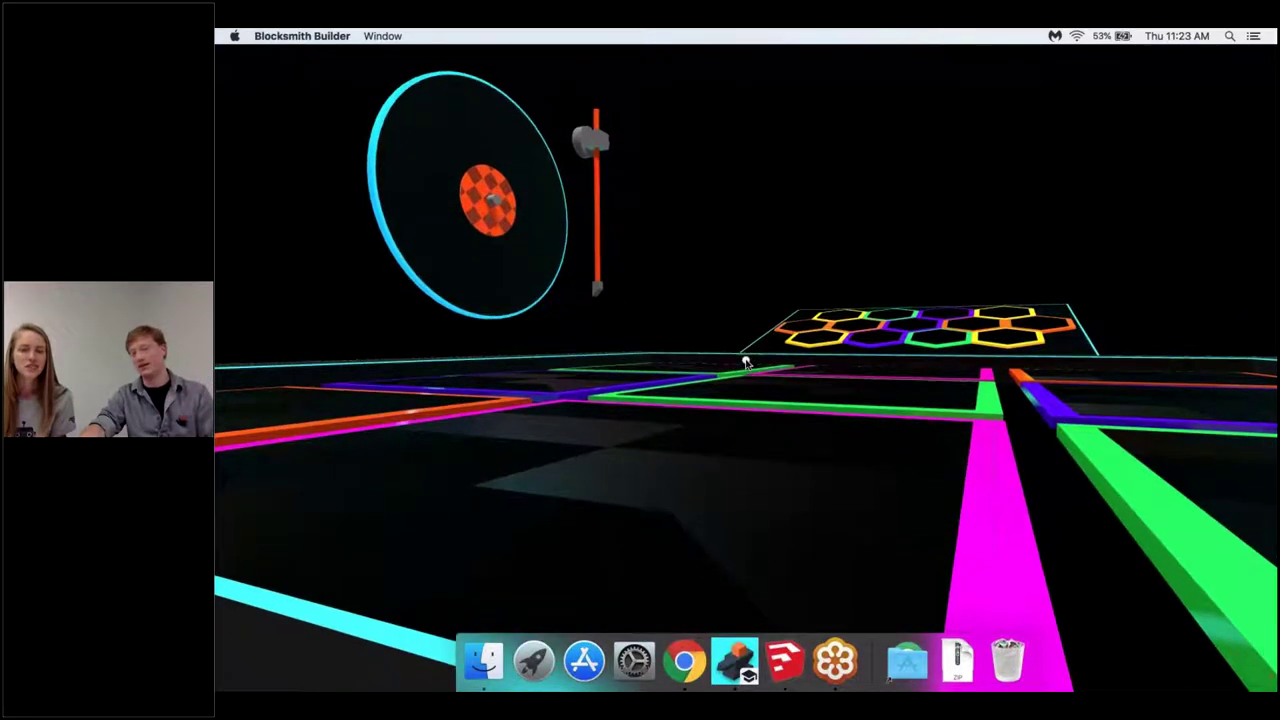
scroll(745, 363, down, 3)
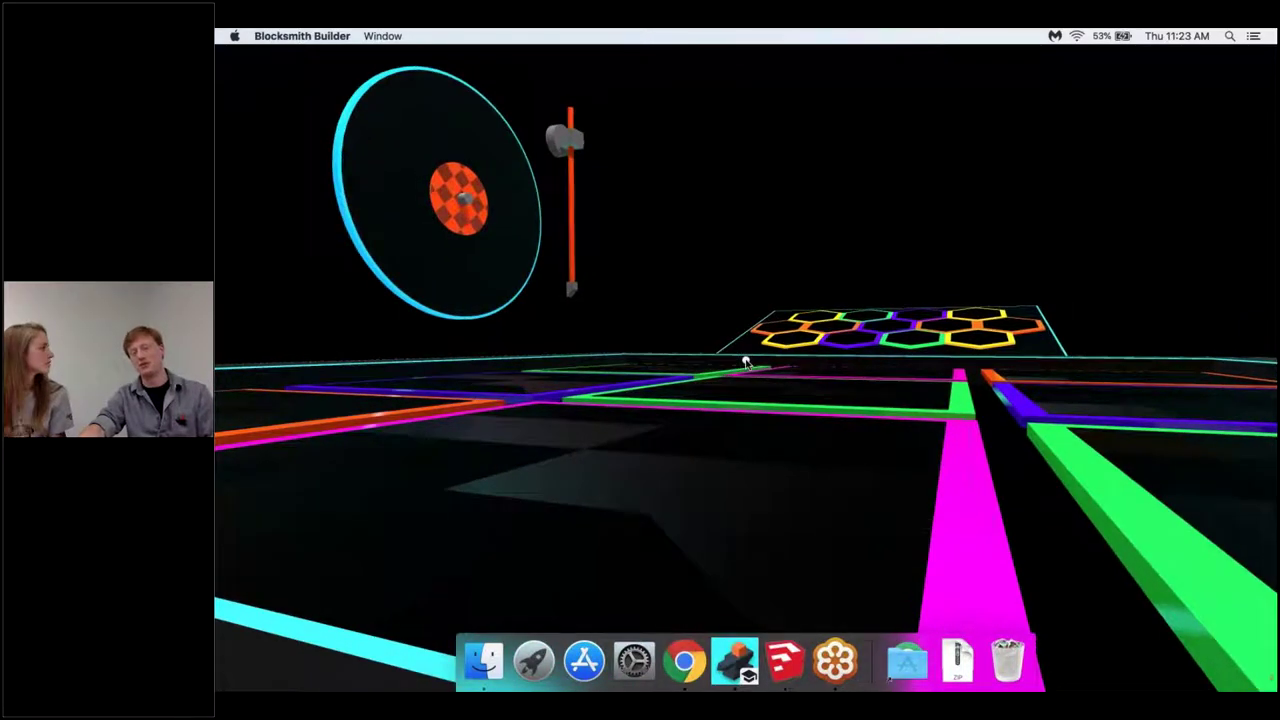
scroll(745, 363, up, 3)
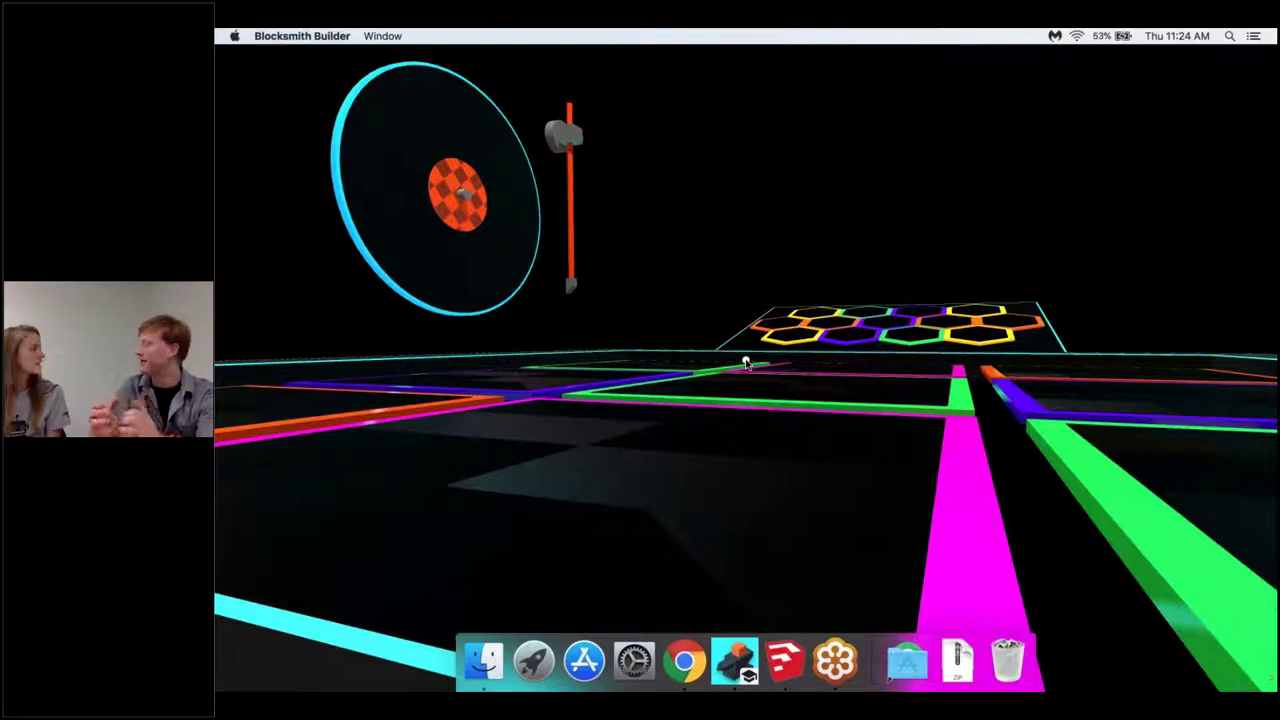
key(Escape)
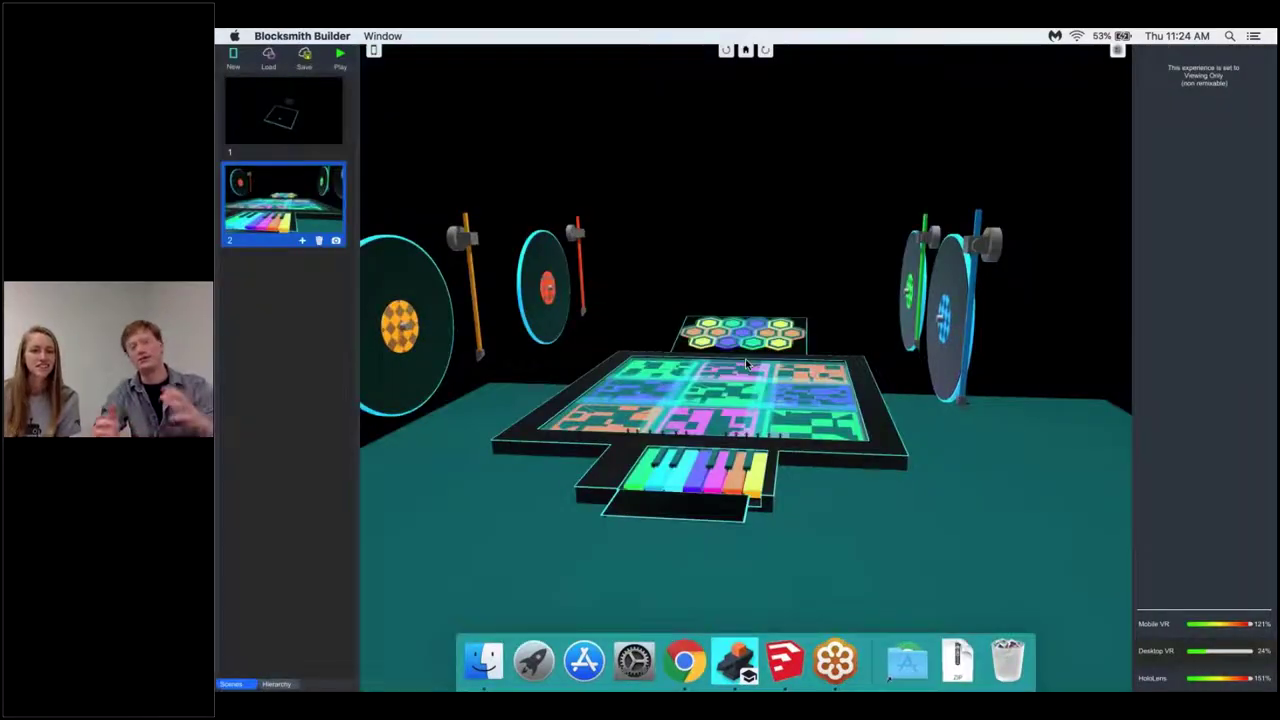
- Playtest from lobby scene 1 as a Desktop player
click(288, 110)
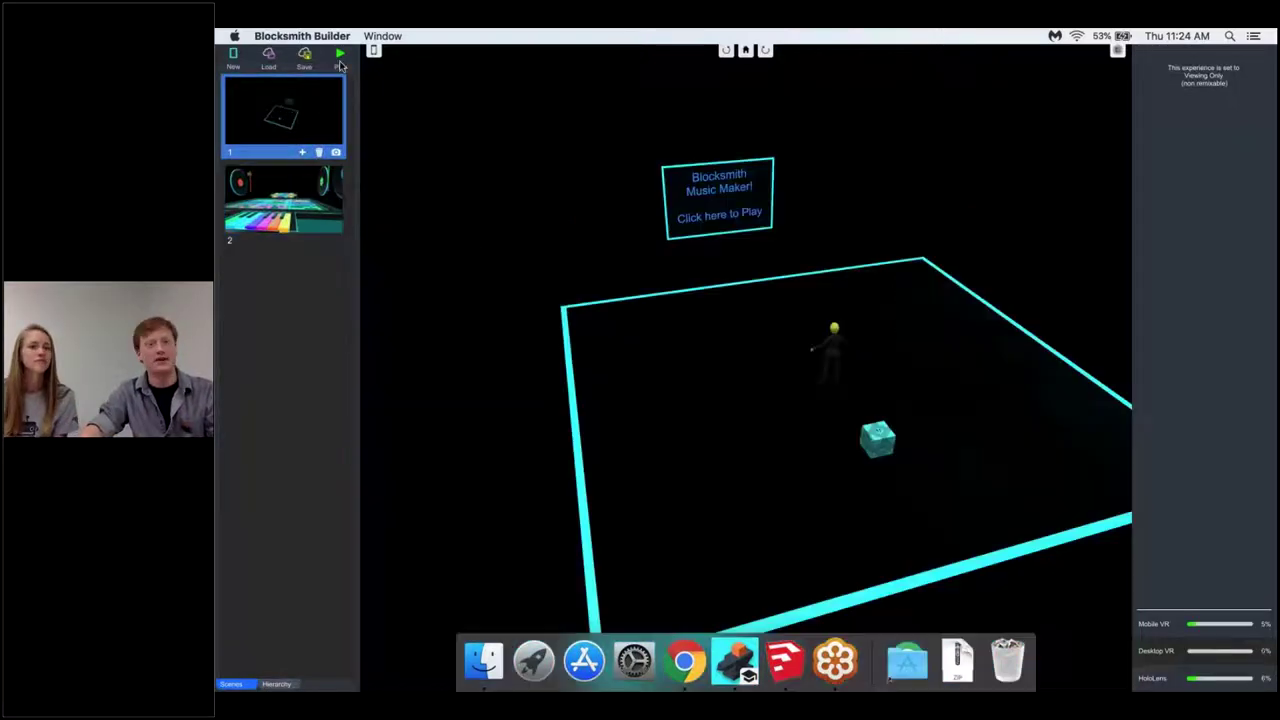
click(340, 58)
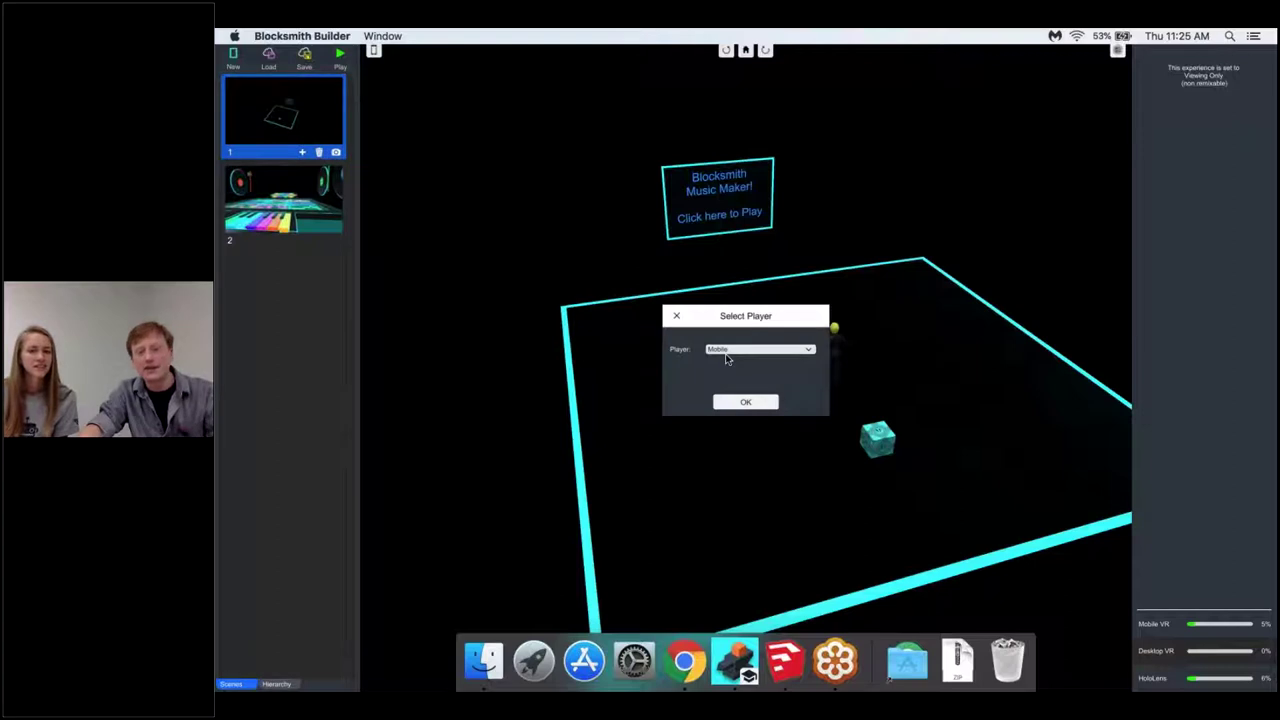
click(745, 349)
click(732, 373)
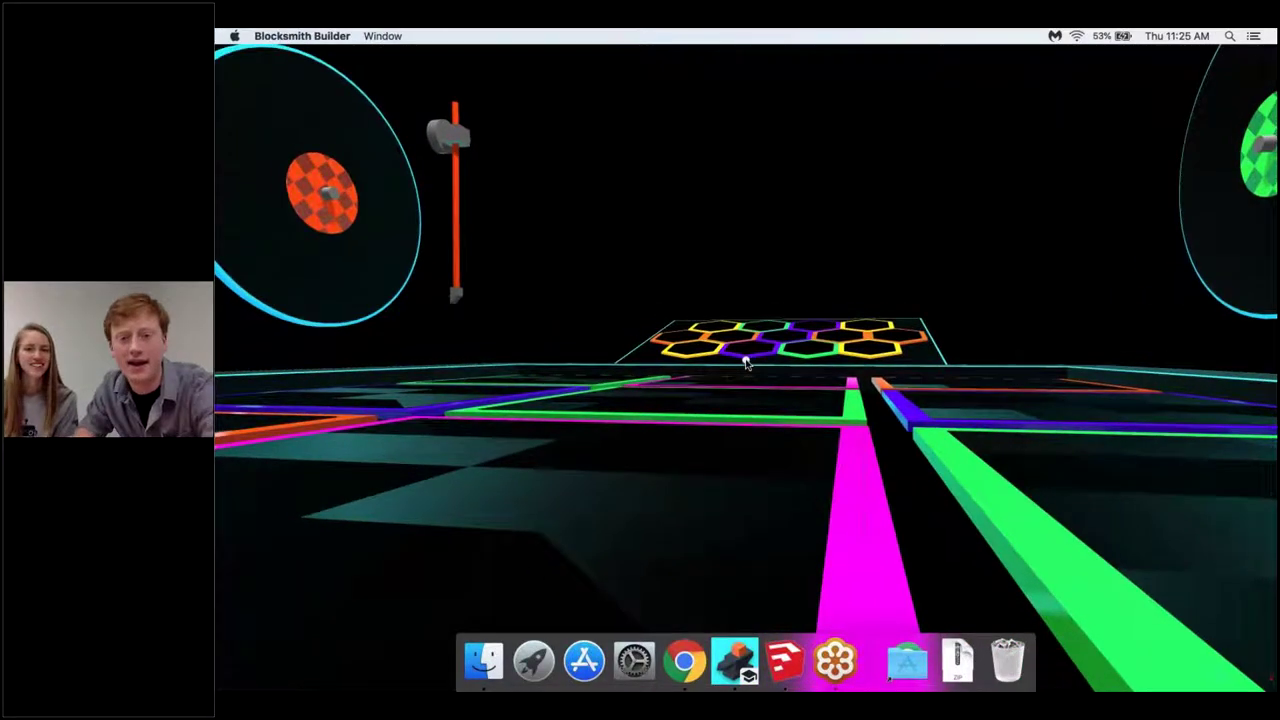
- Walk across the coloured tiles toward the orange, green, blue and red turntable discs
key(Left)
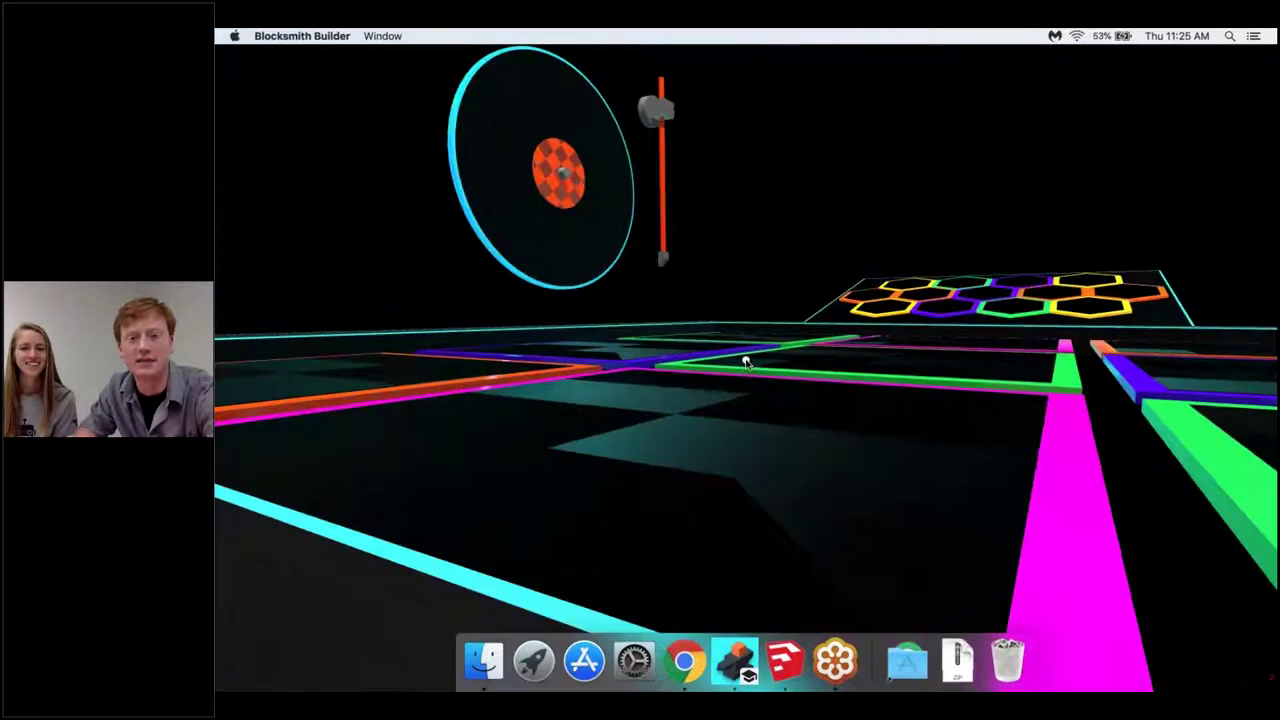
key(w)
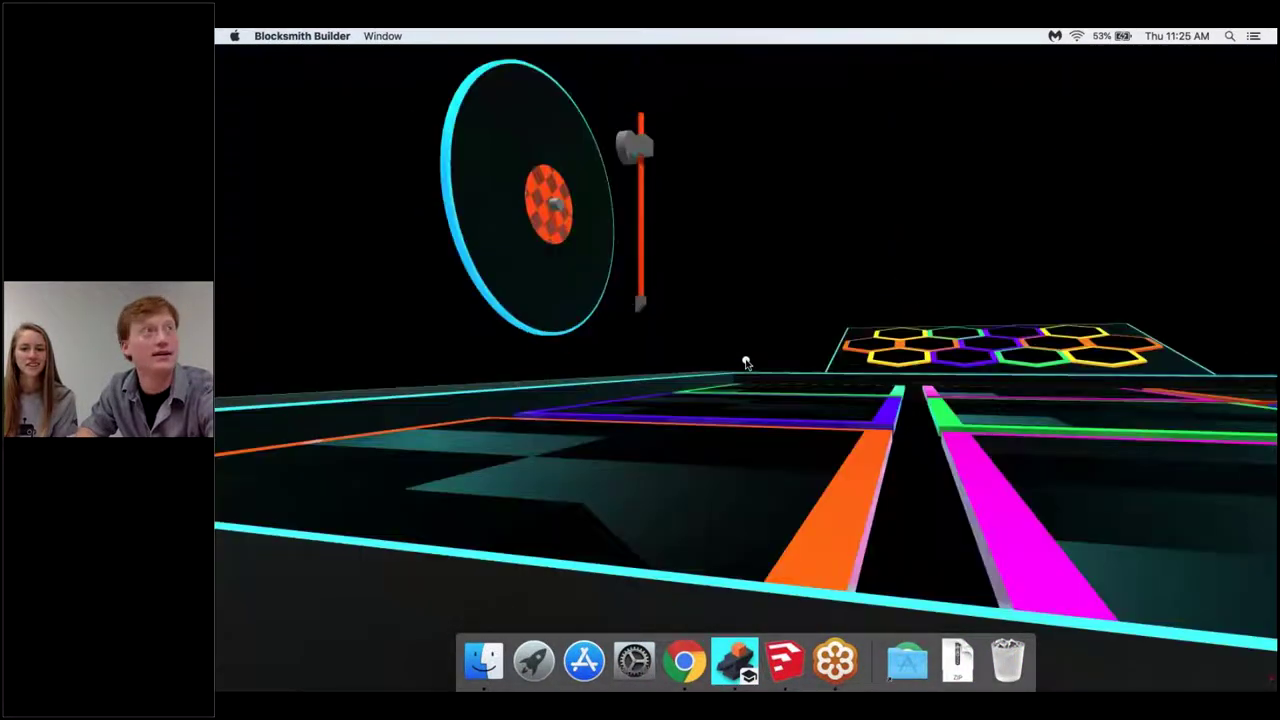
key(a)
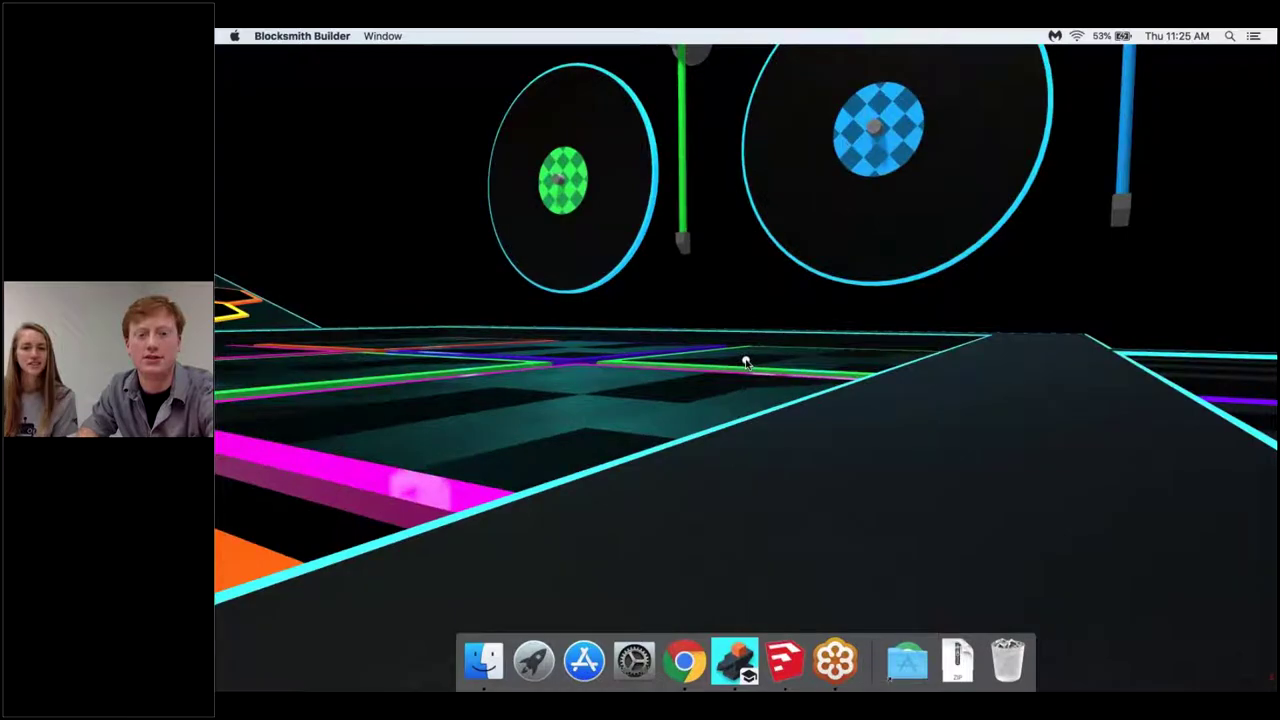
key(w)
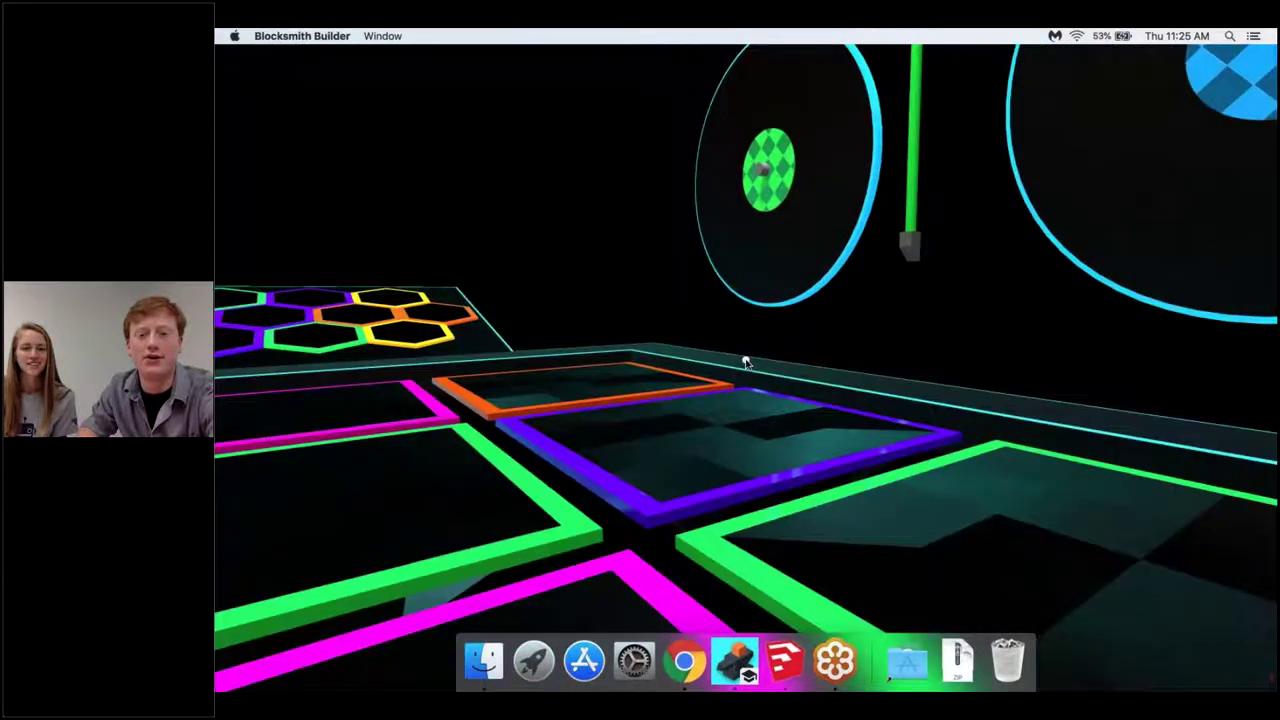
key(w)
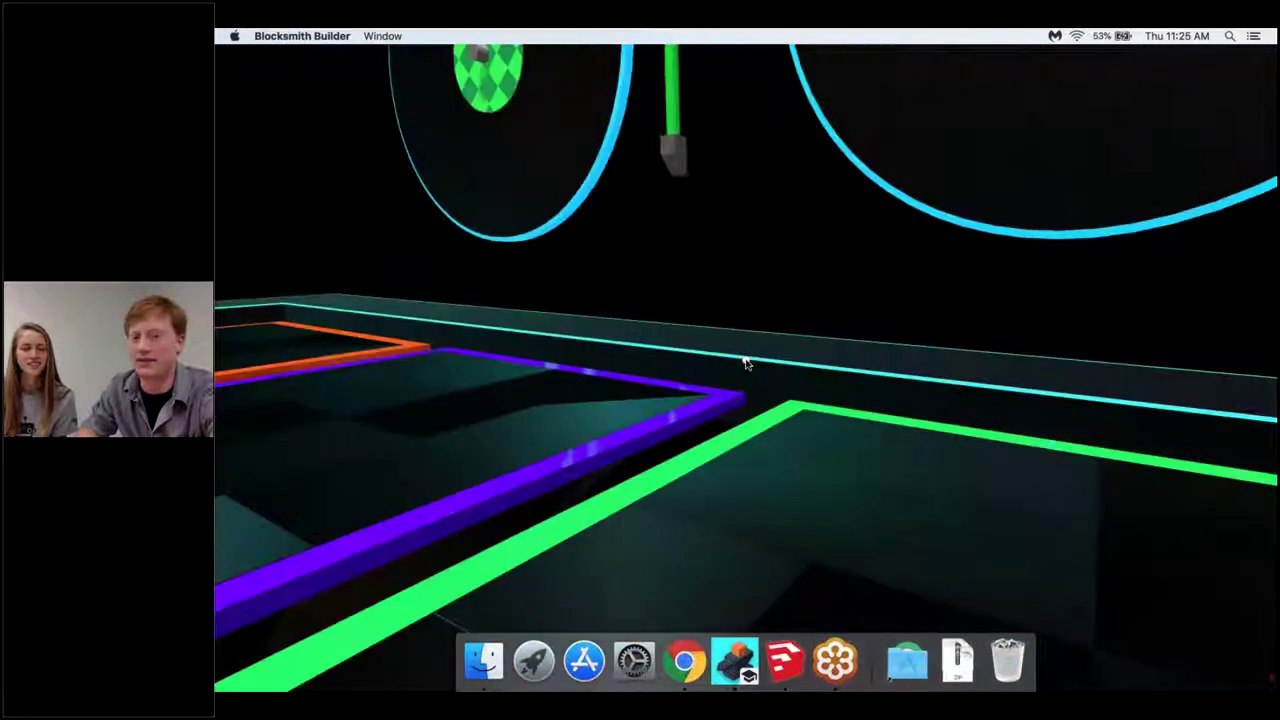
key(d)
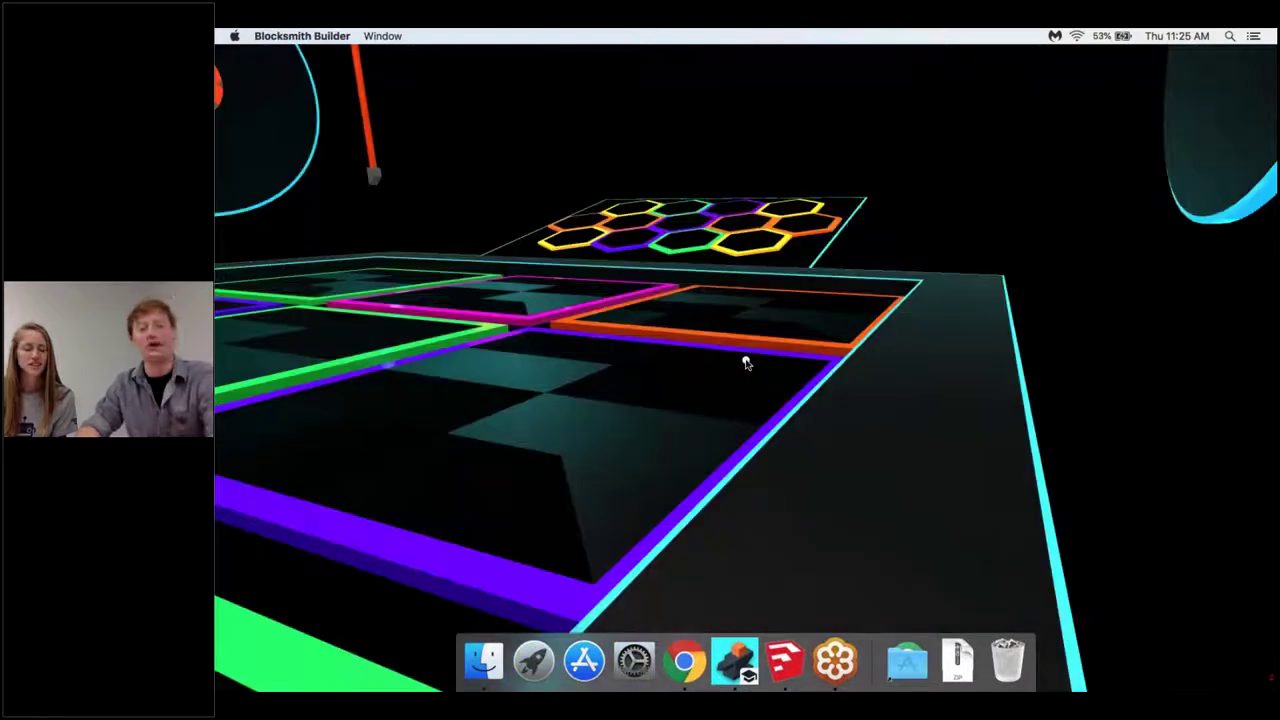
key(d)
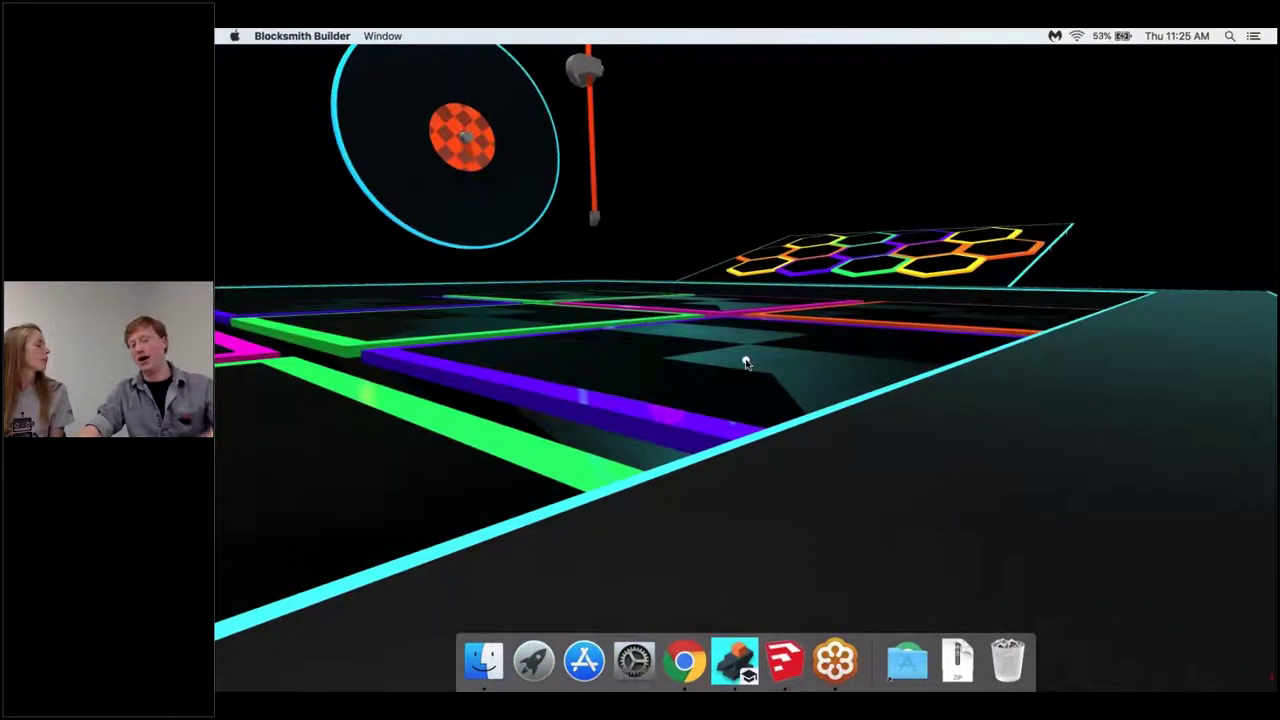
key(Left)
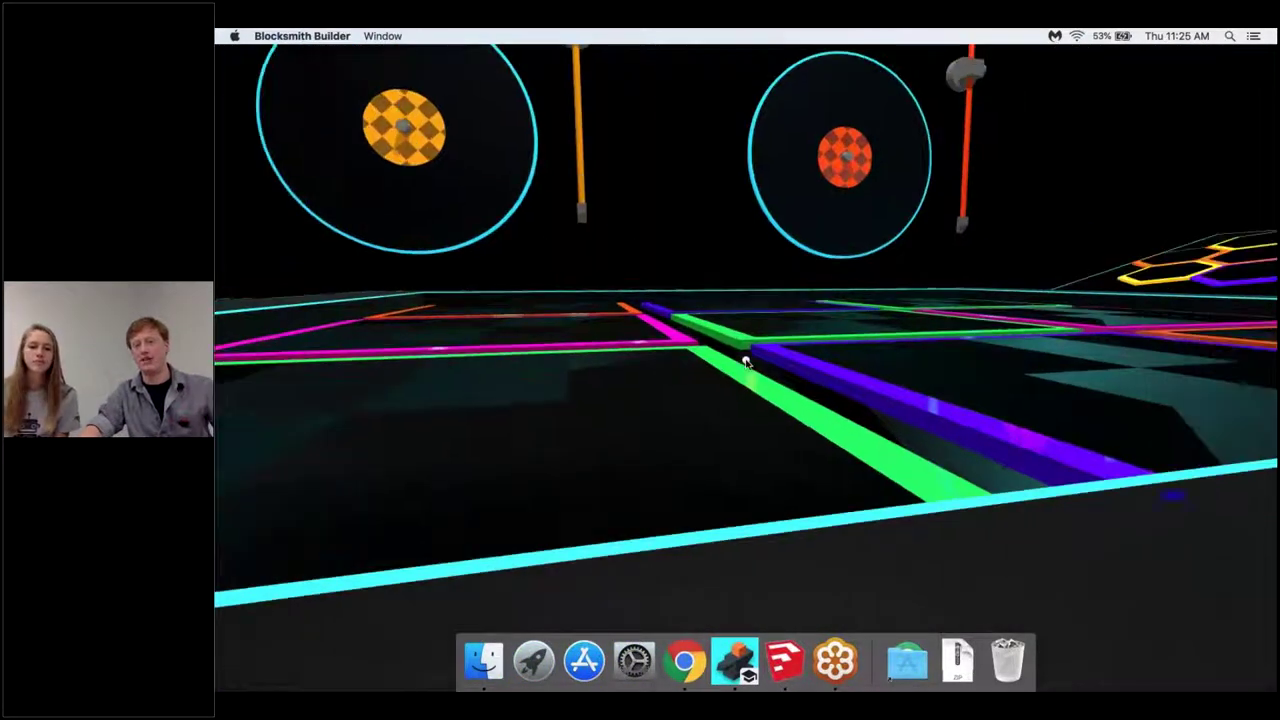
key(Right)
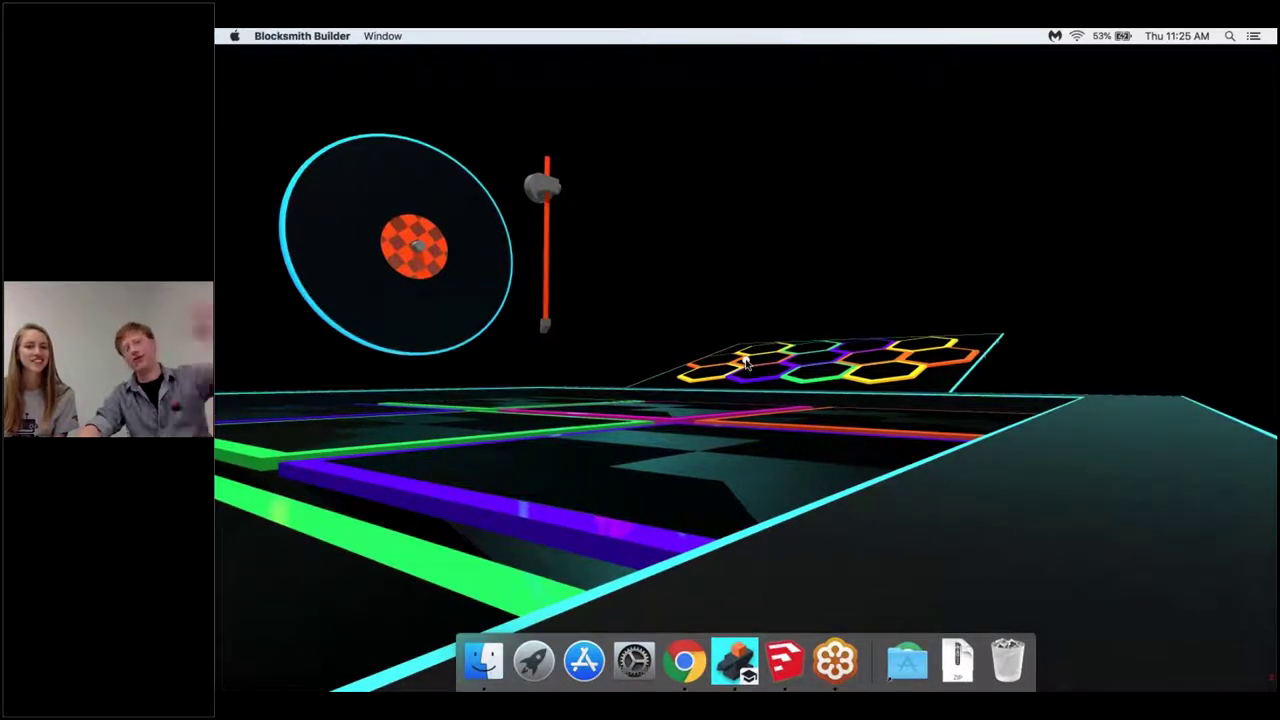
- Head past the hex platform to the yellow disc, then walk off the keyboard walkway's end
key(Up)
key(Left)
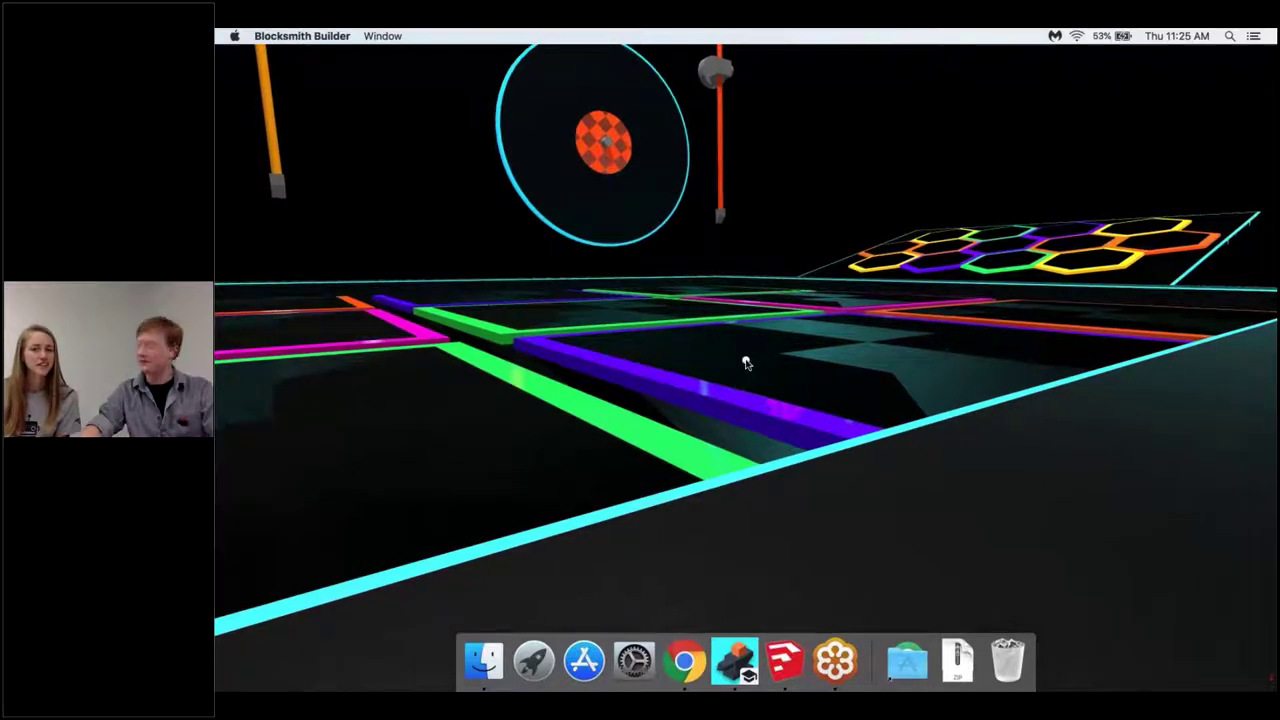
key(Left)
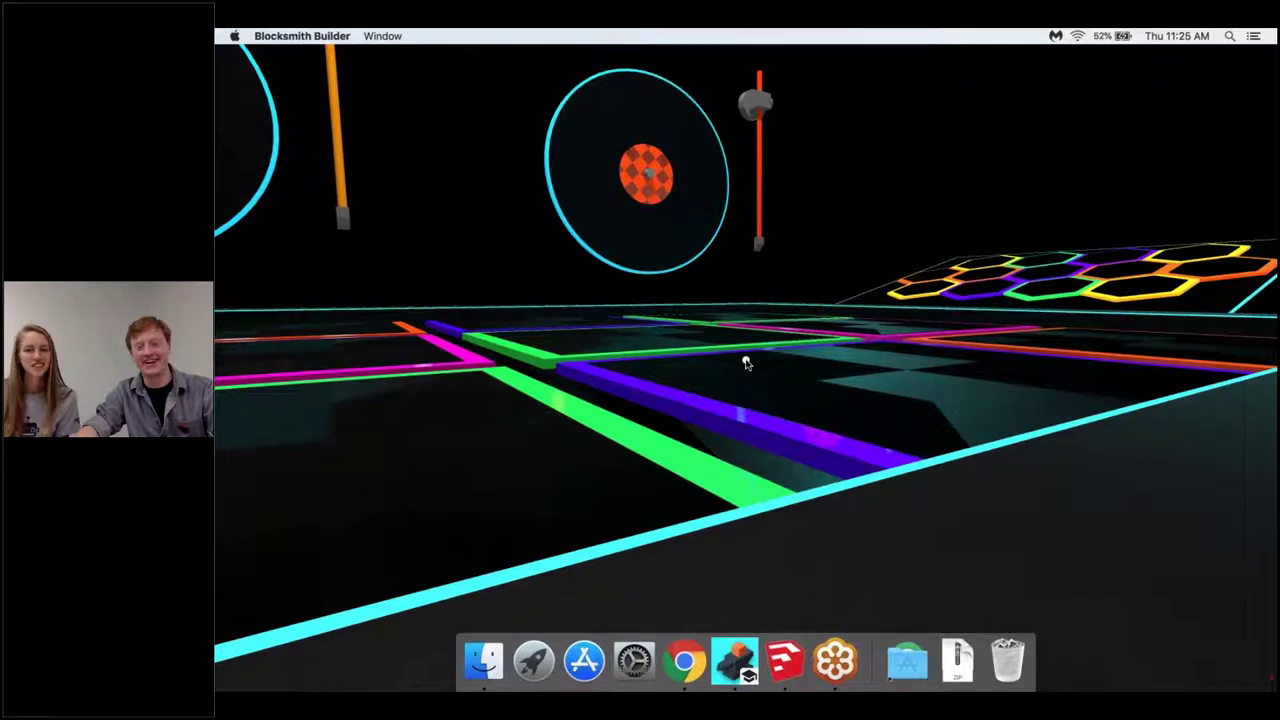
key(Left)
key(Left)
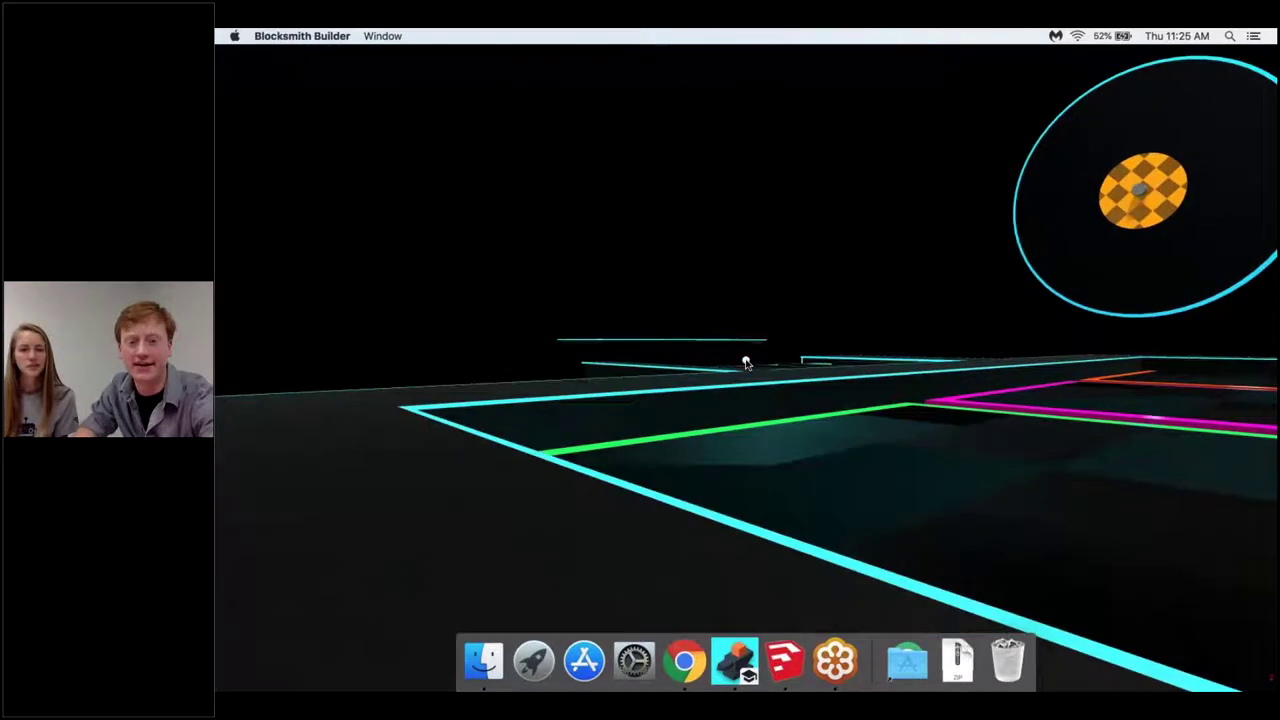
key(w)
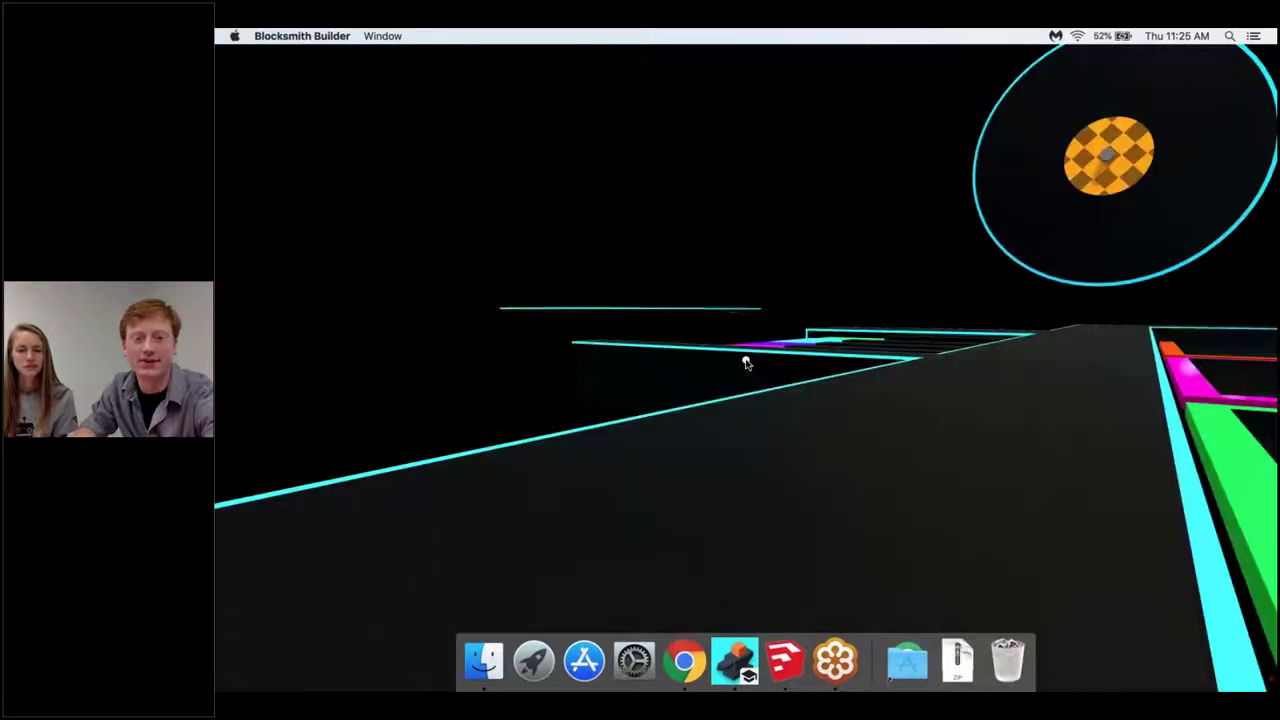
key(w)
key(Left)
key(w)
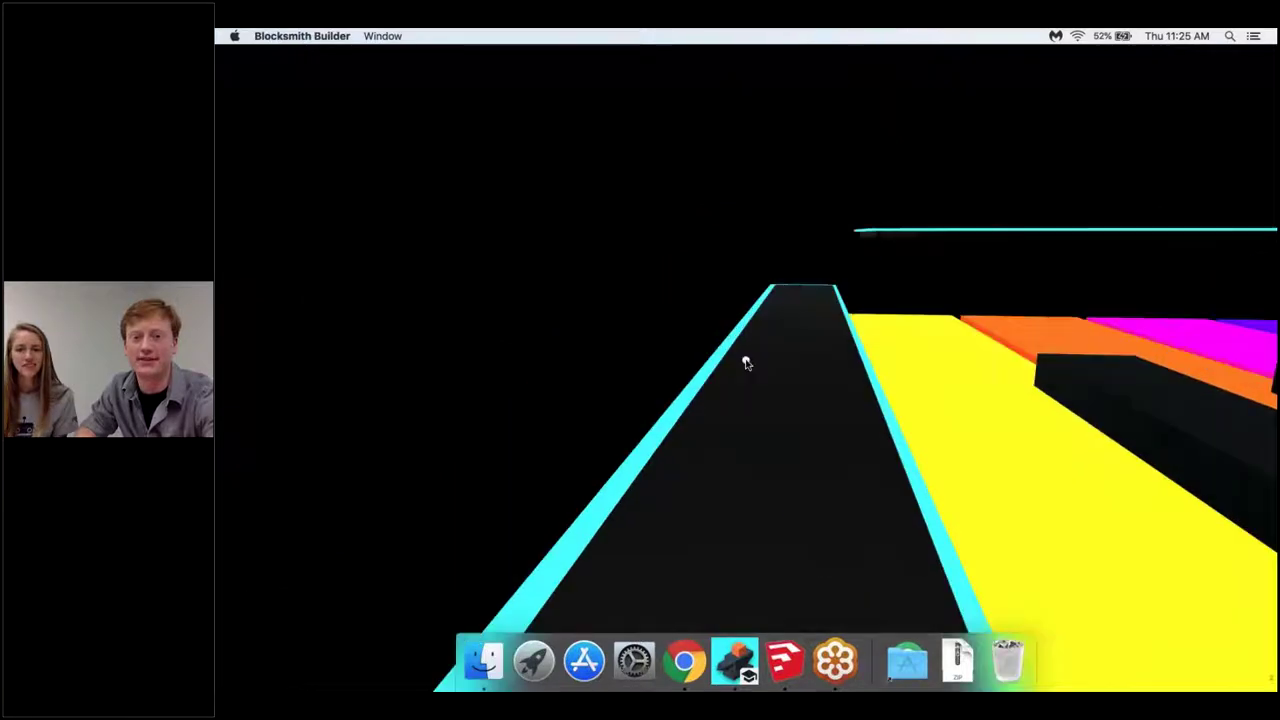
key(Right)
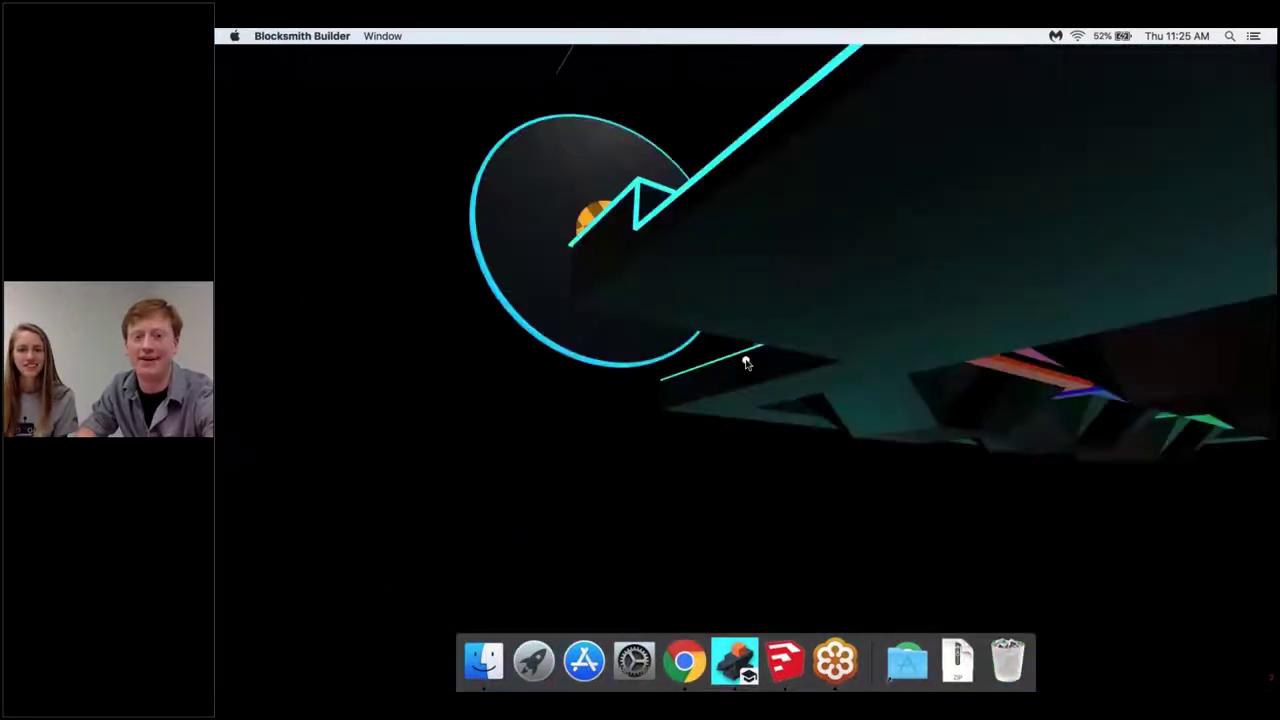
key(w)
key(Left)
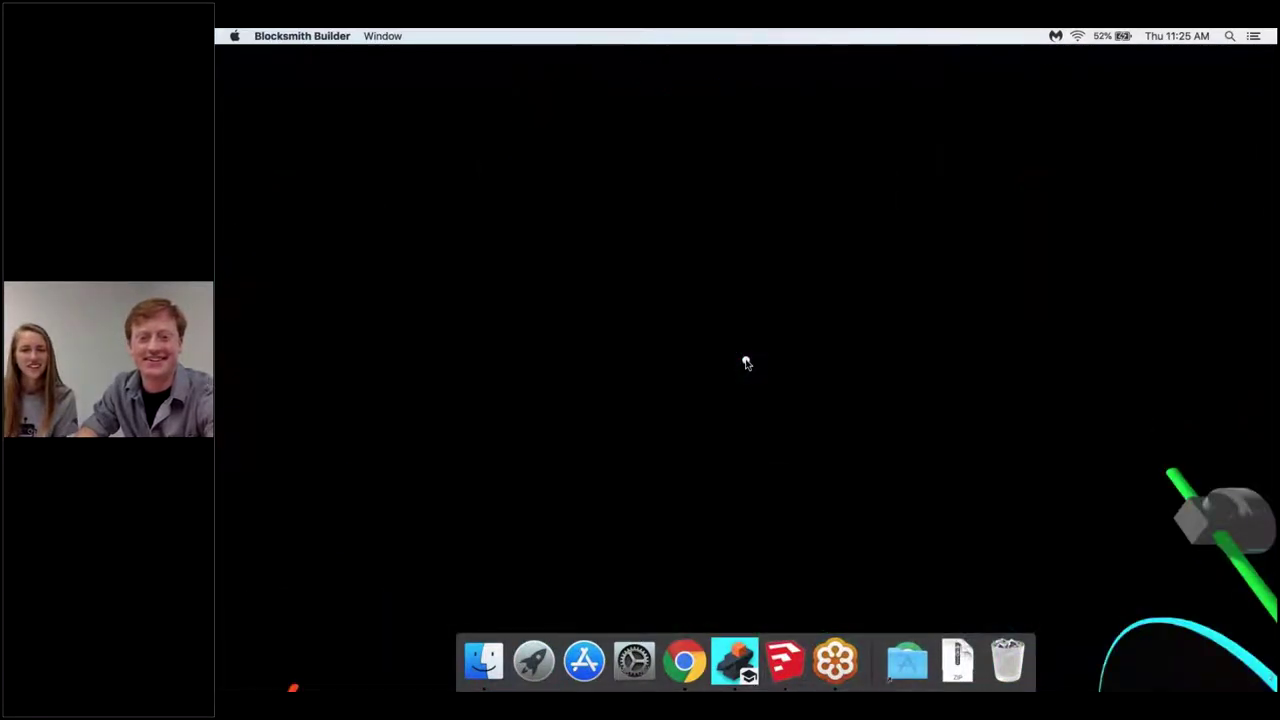
key(Right)
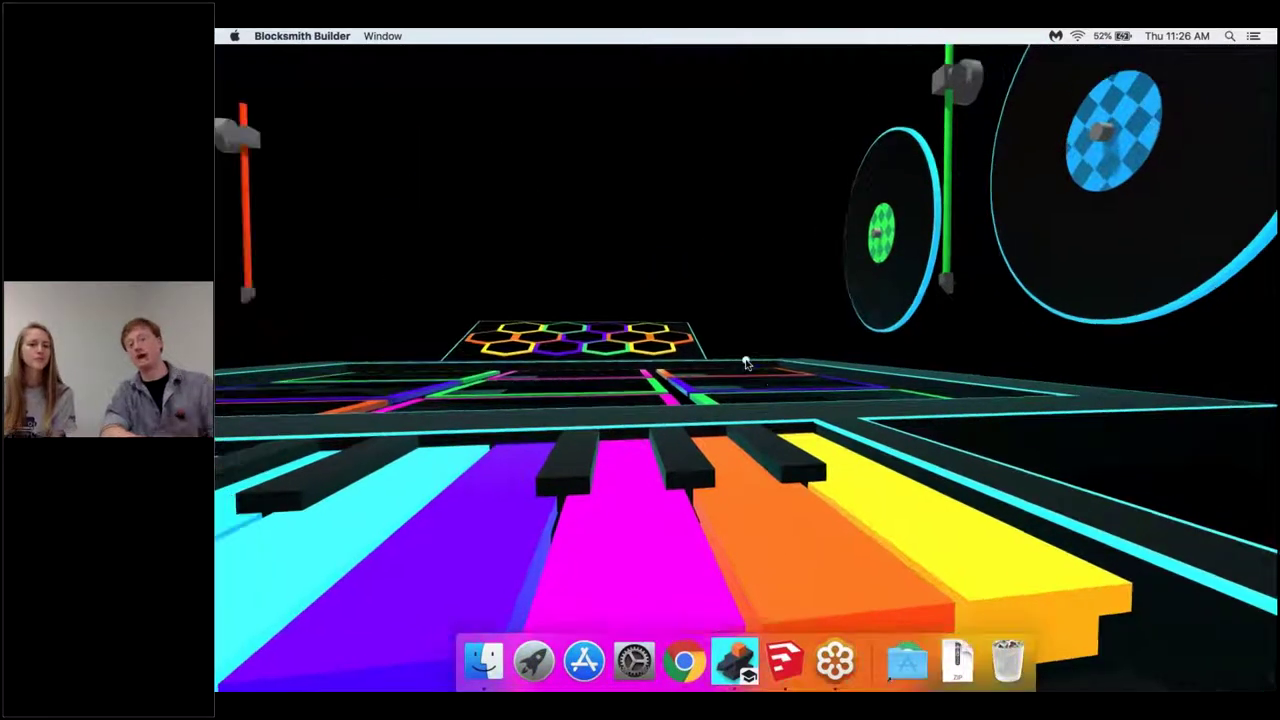
- Stop the playtest to get back to the editor on the 'Click here to Play' scene
key(Escape)
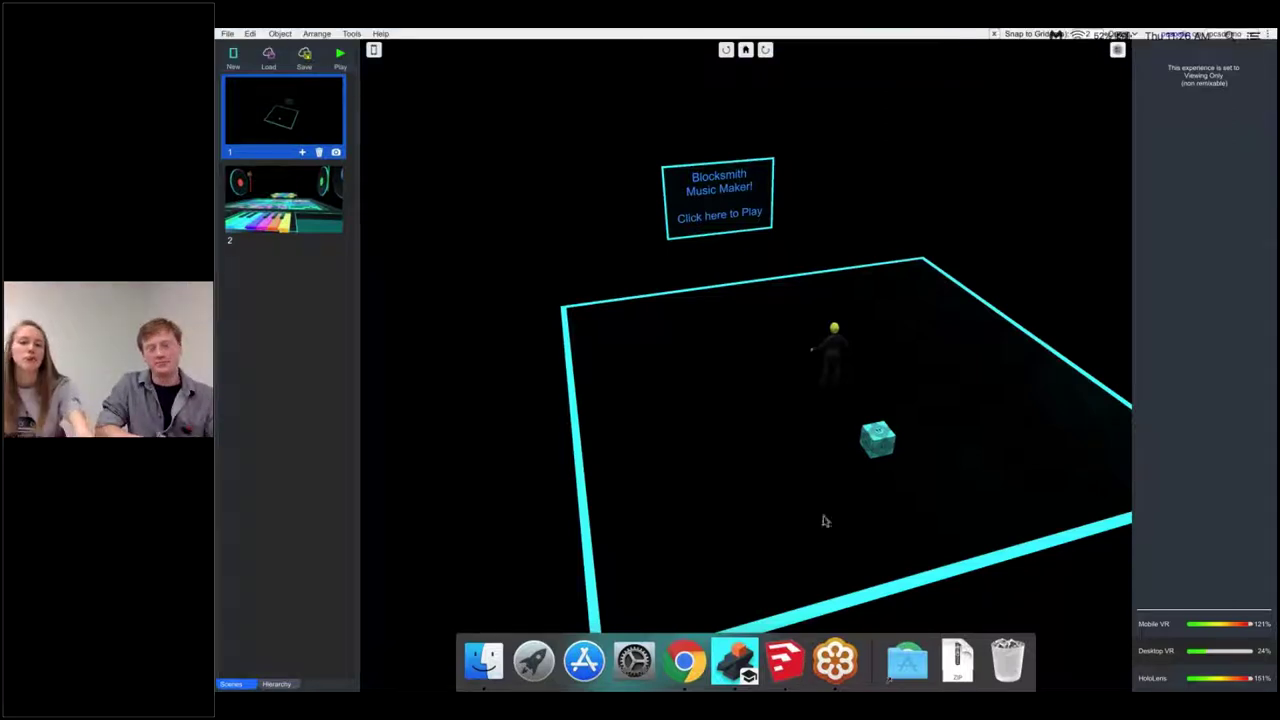
- Switch back to the browser showing the Google Slides presentation's Introductions slide
click(697, 667)
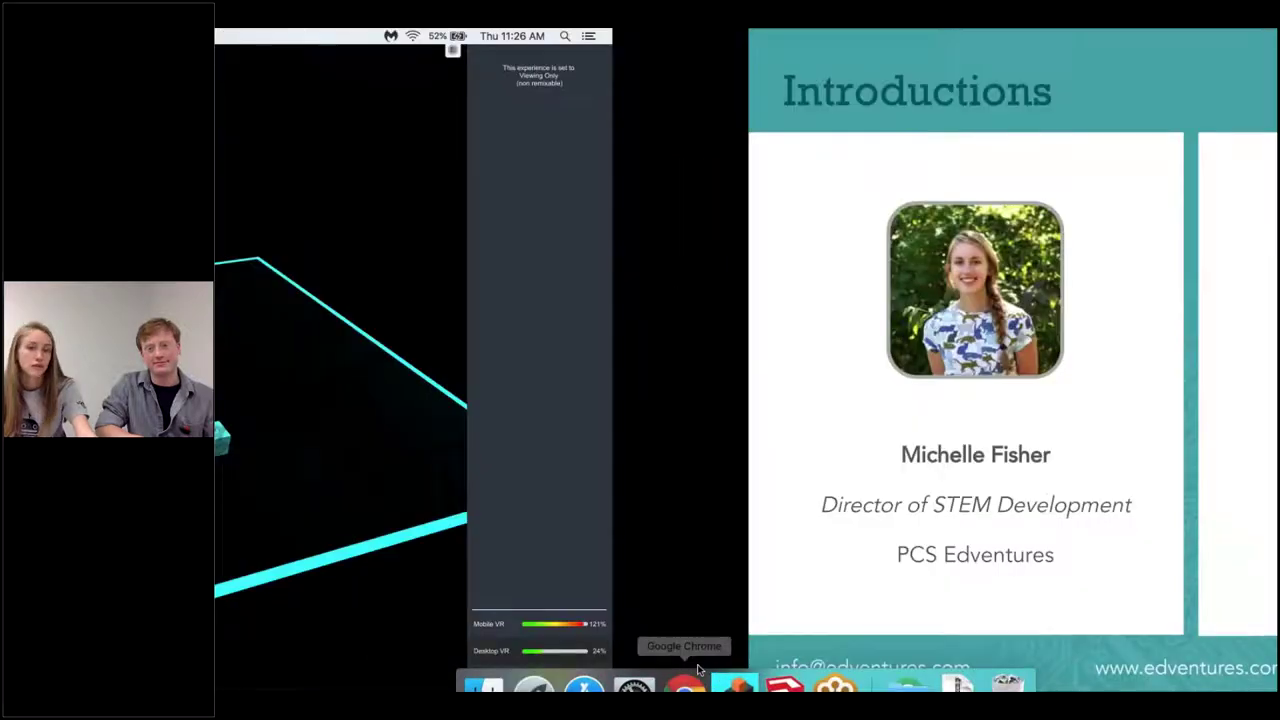